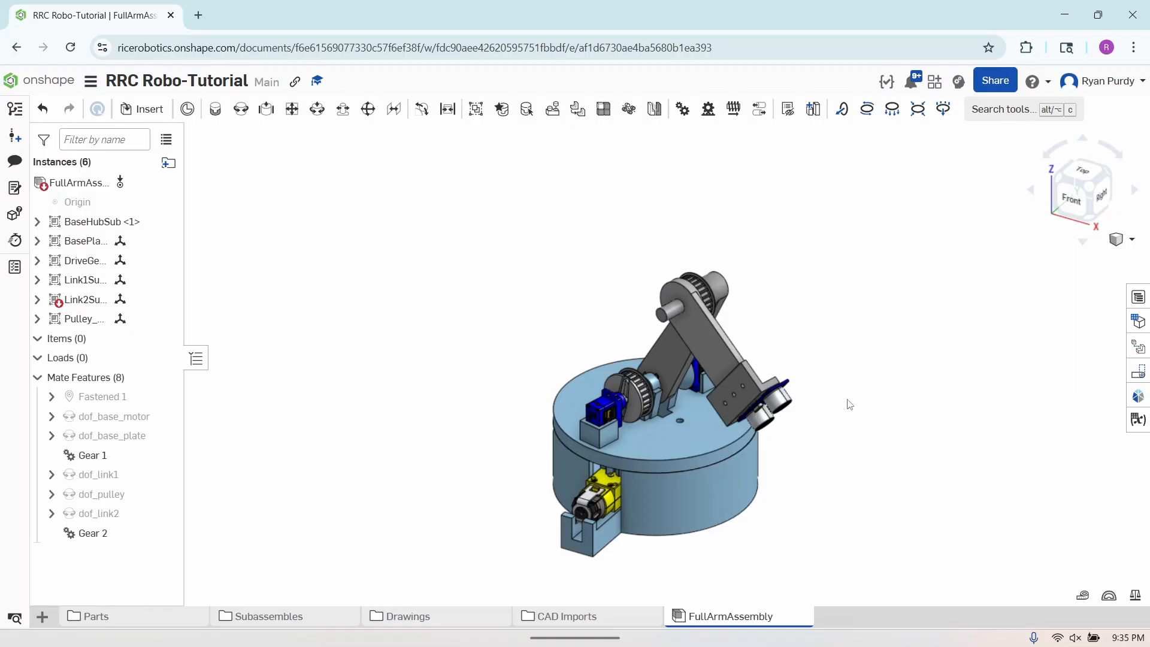
right_drag(873, 468, 673, 471)
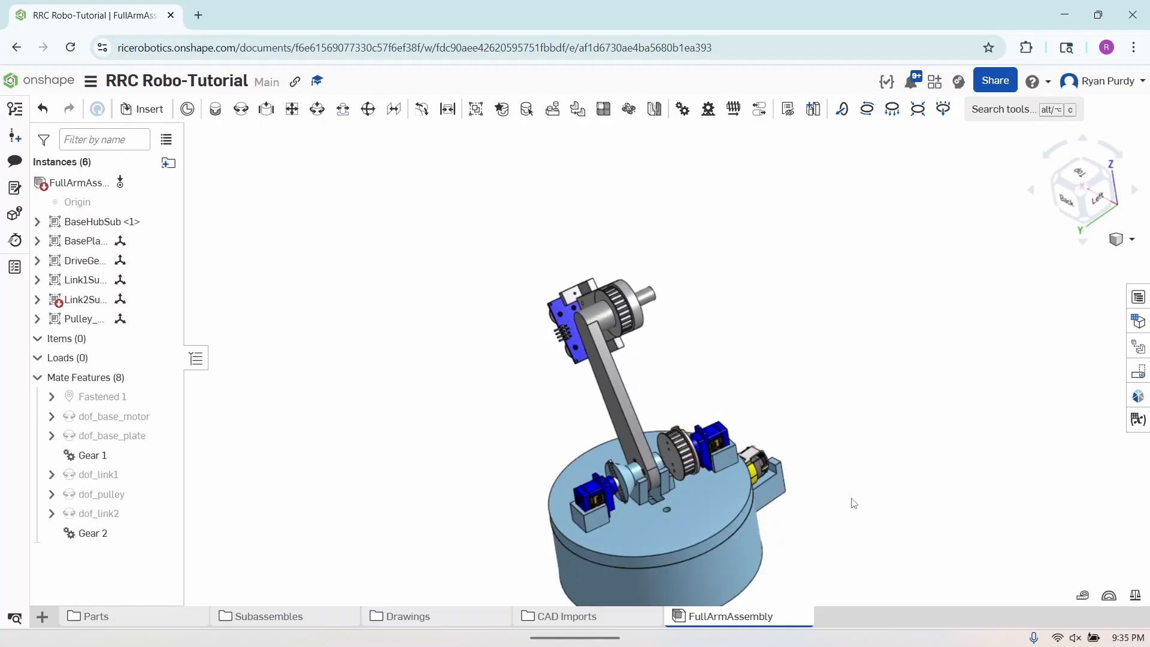
right_drag(850, 501, 834, 483)
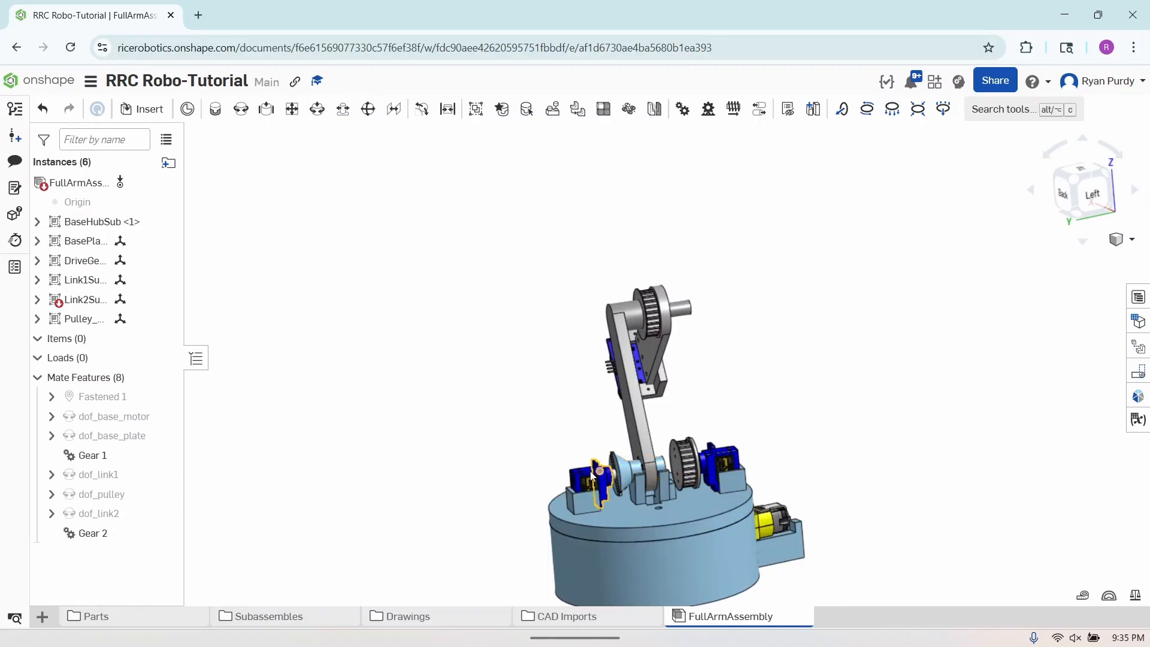
right_drag(716, 515, 683, 514)
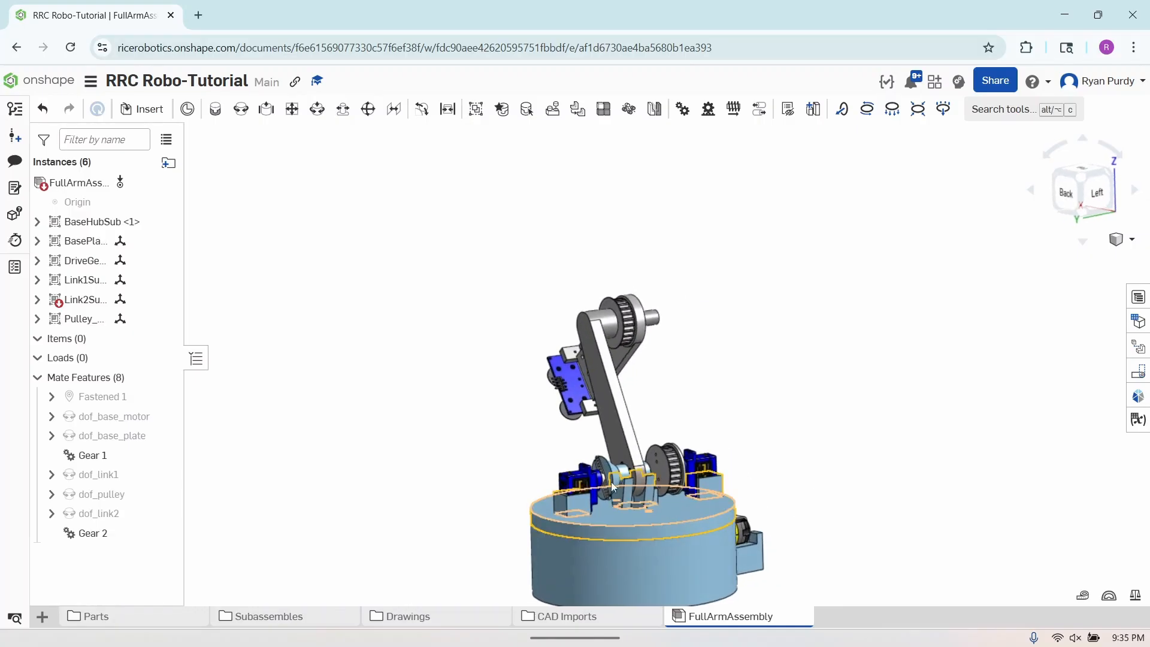
right_drag(599, 490, 624, 509)
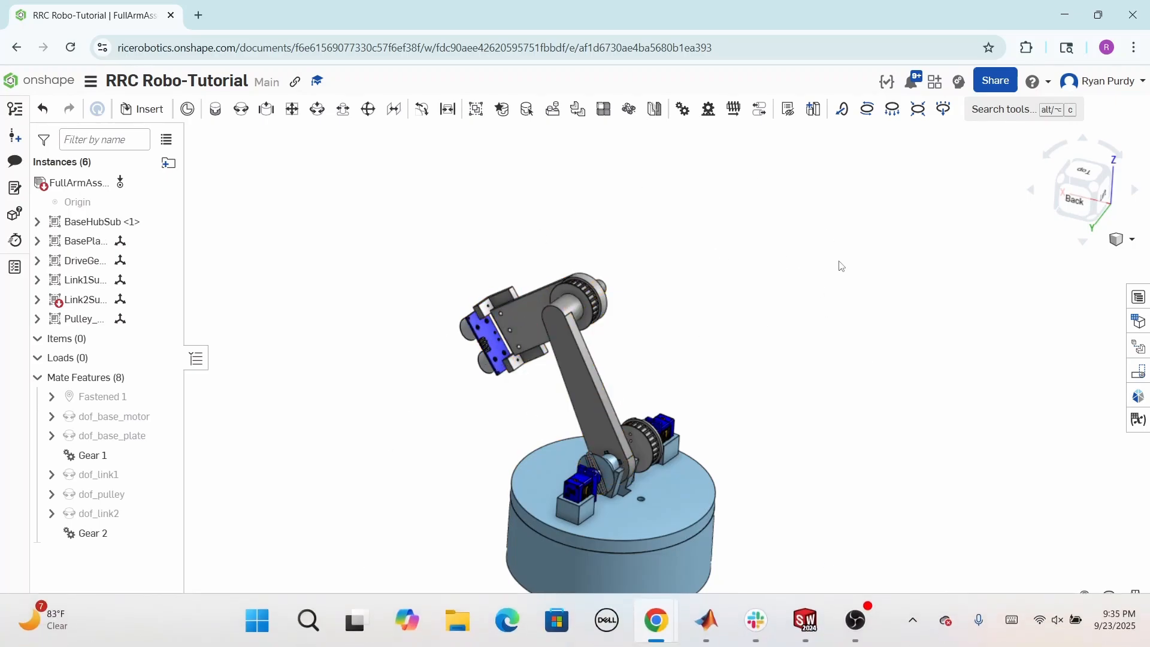
middle_drag(844, 262, 924, 207)
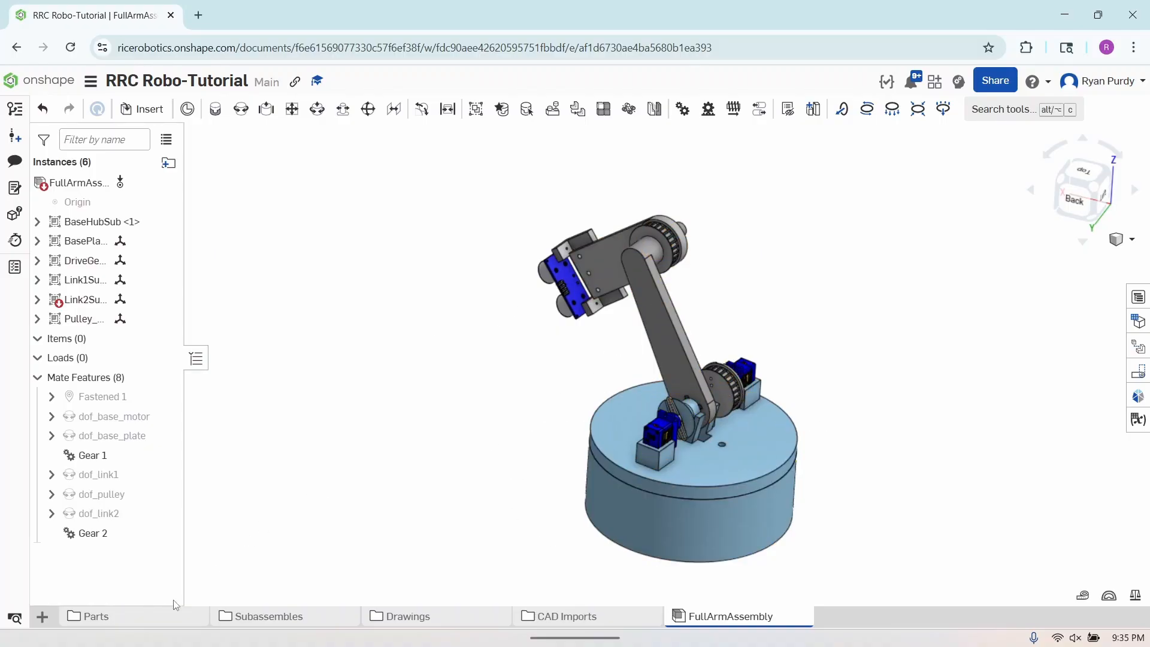
Open the Link1 part from the Parts folder and edit Sketch 5, viewed normal to its sketch plane.
click(155, 623)
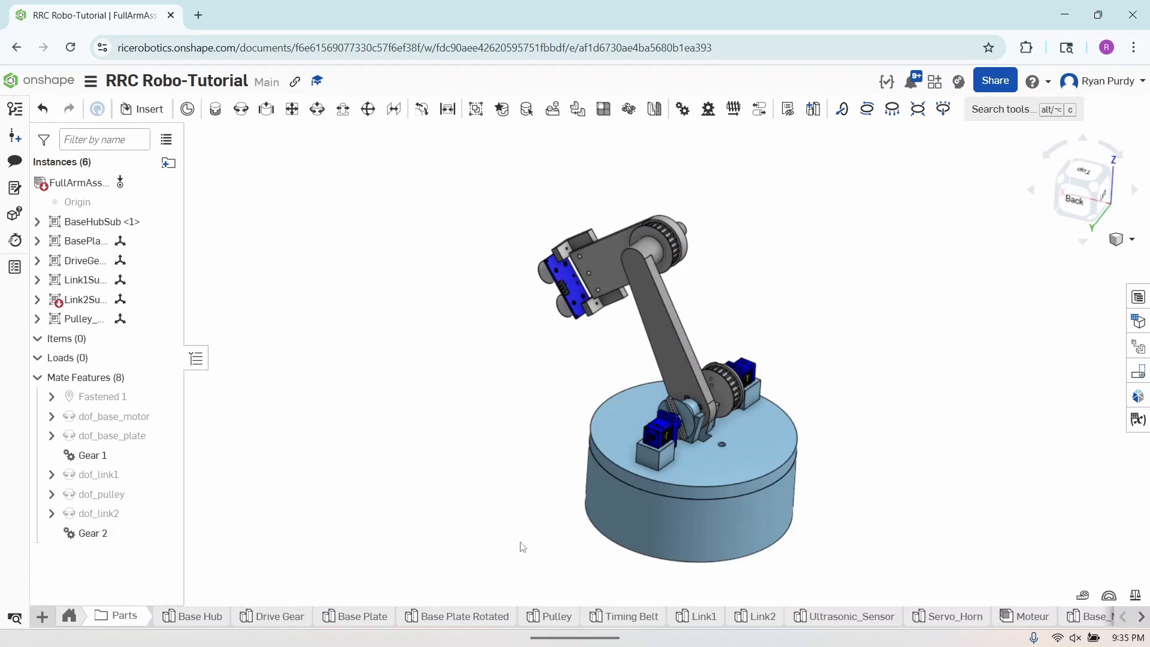
click(711, 623)
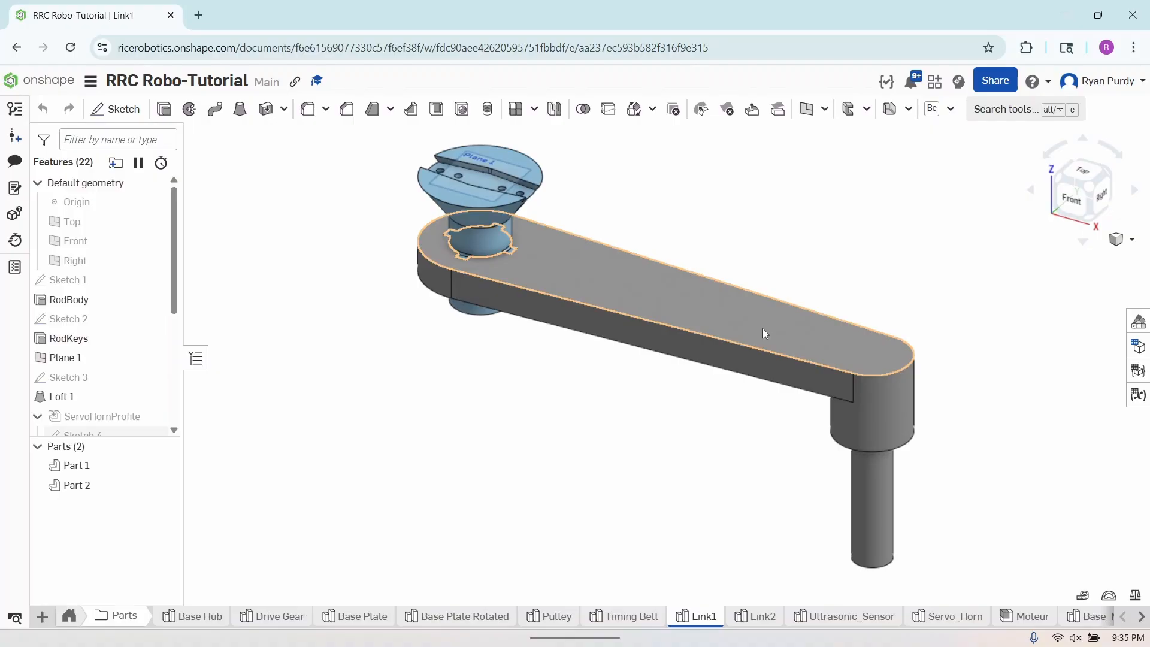
scroll(90, 389, down, 5)
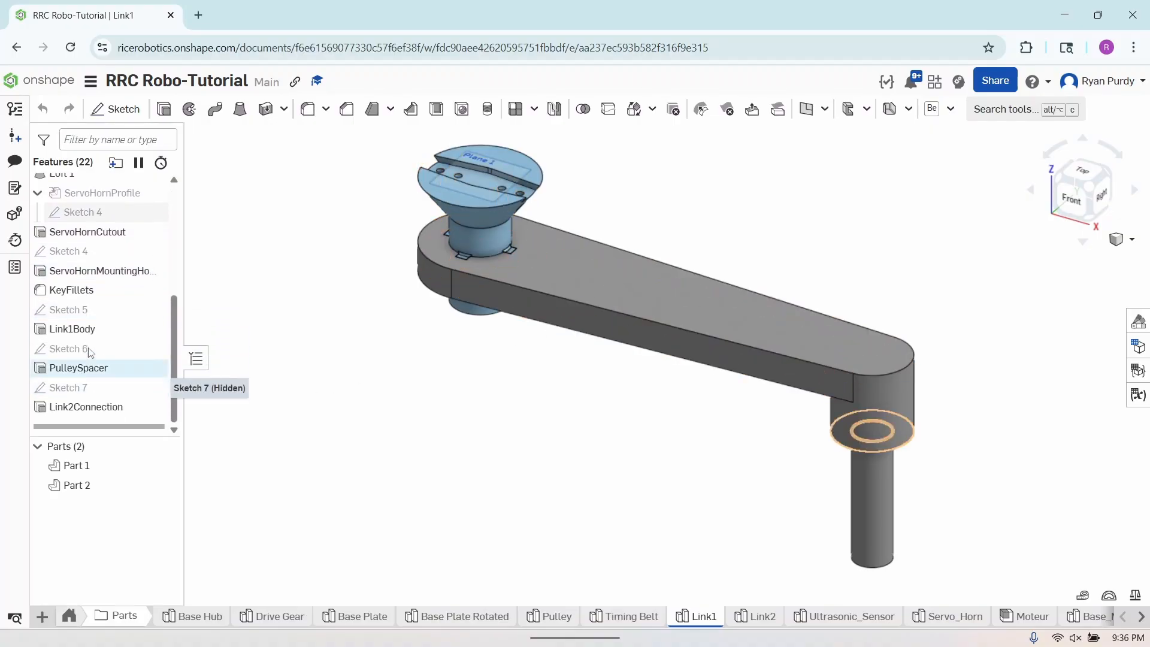
right_click(89, 309)
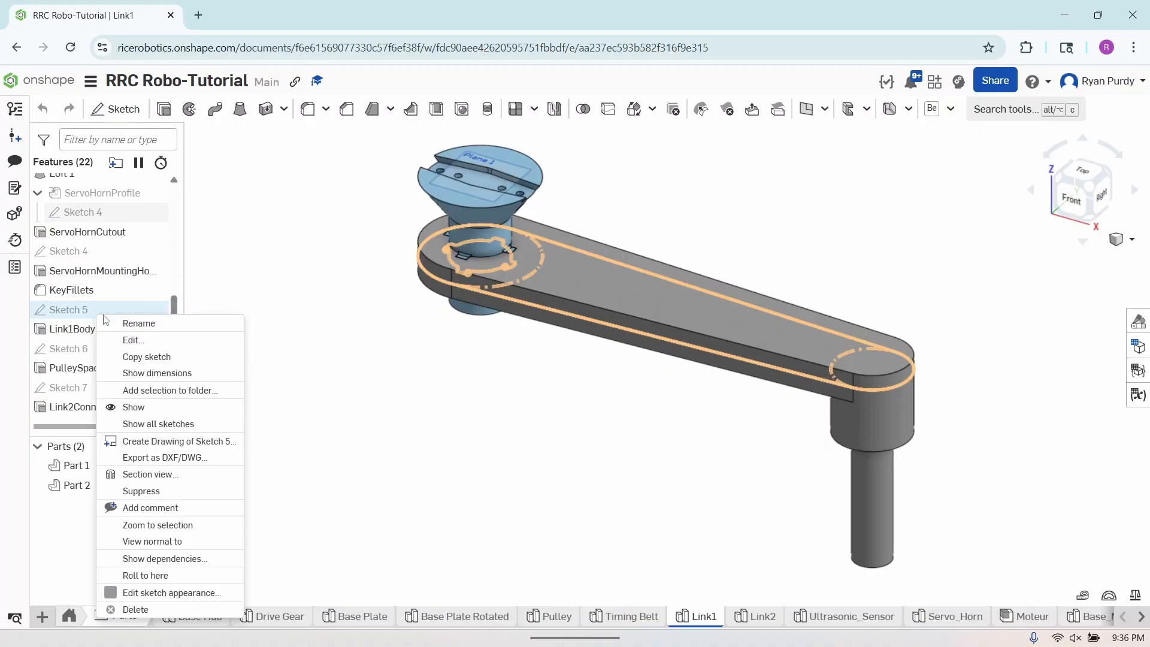
click(127, 334)
right_click(437, 411)
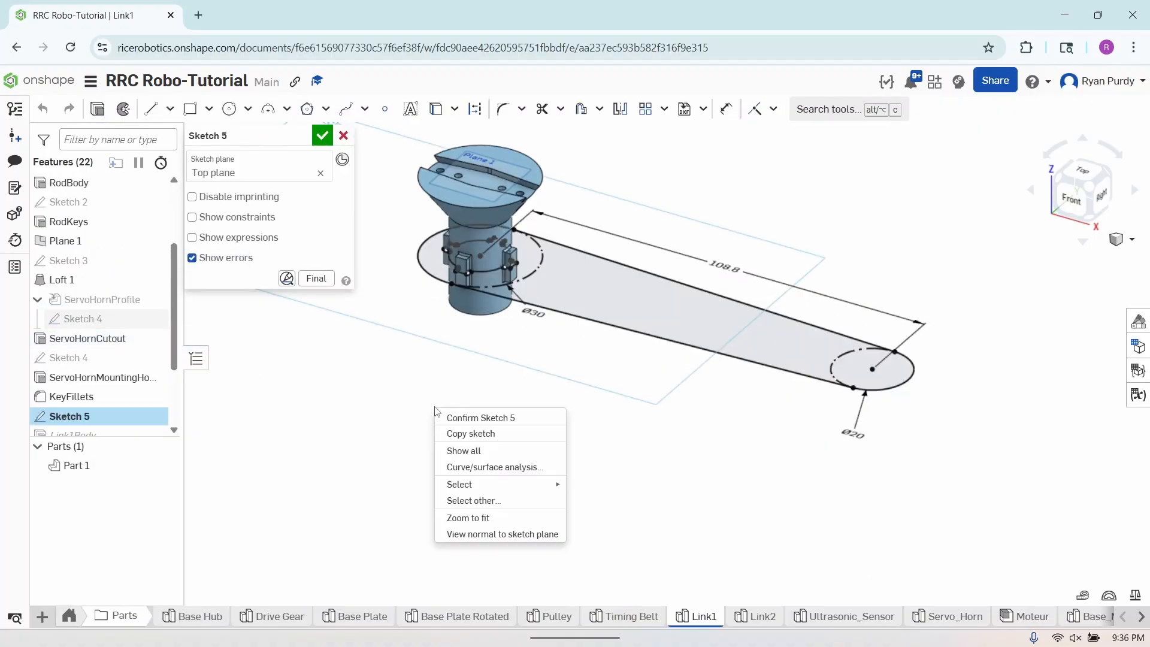
click(487, 536)
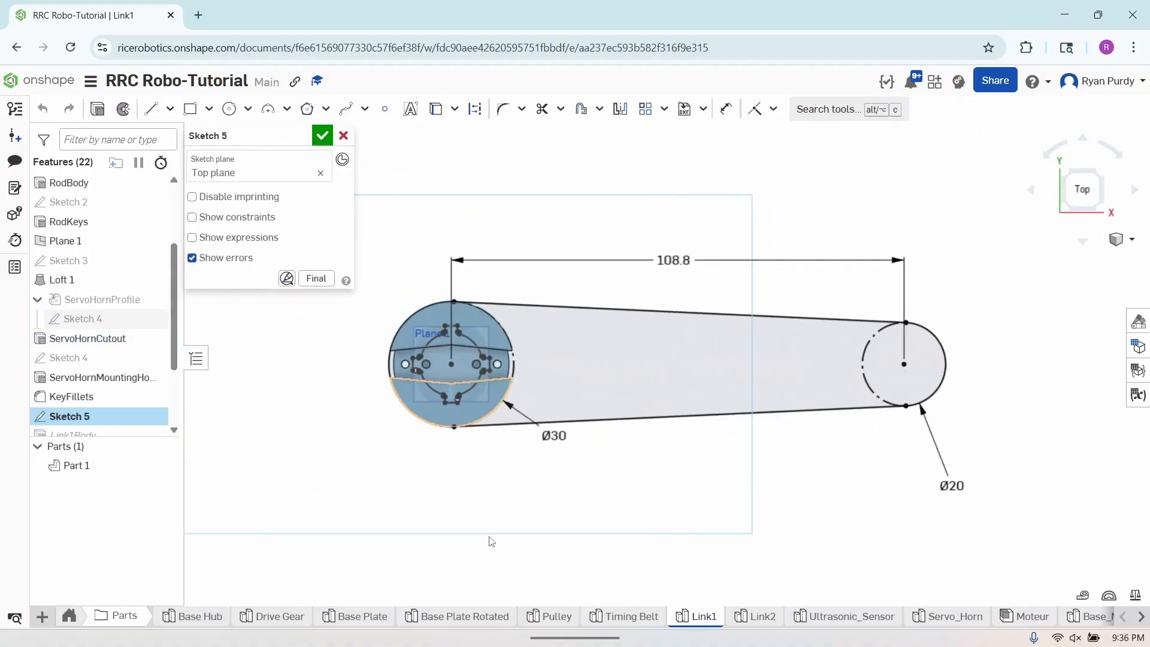
Set the distance between the link's end circles to 80 mm and the smaller end circle's diameter to 15 mm.
double_click(675, 262)
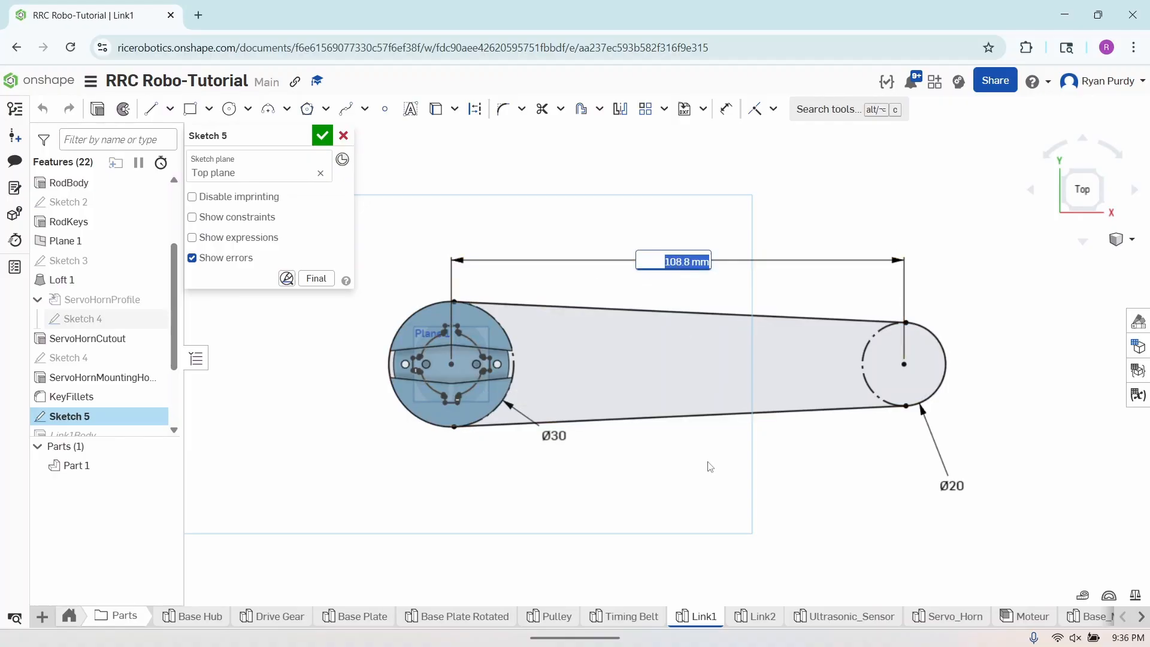
text(80)
key(Return)
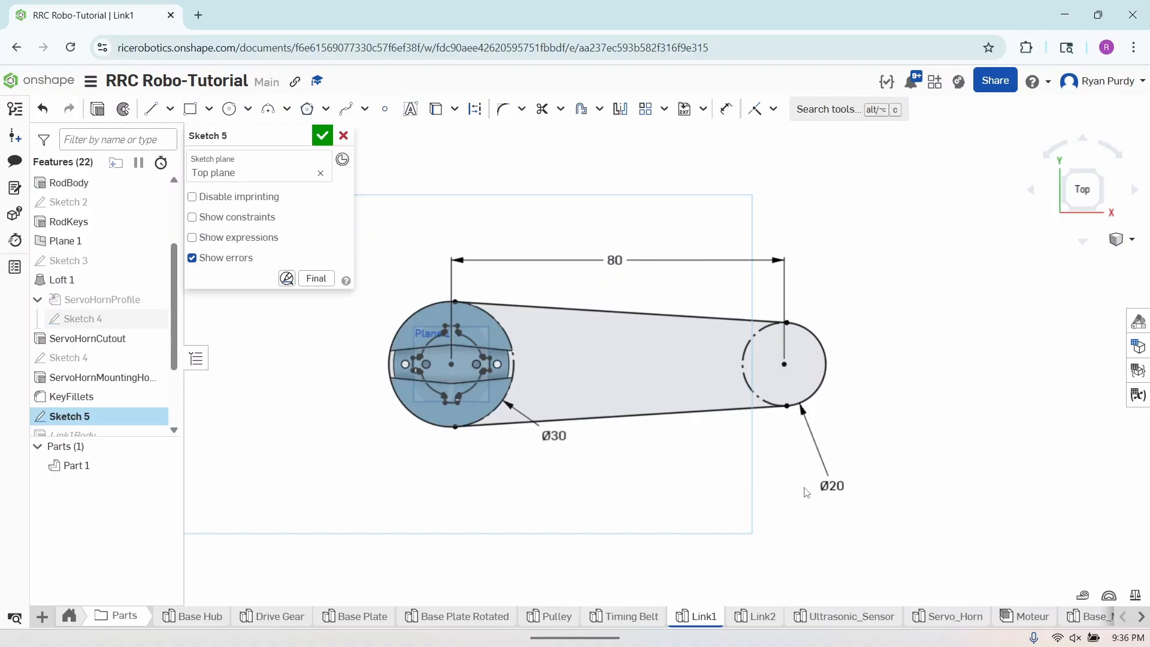
double_click(837, 491)
text(15)
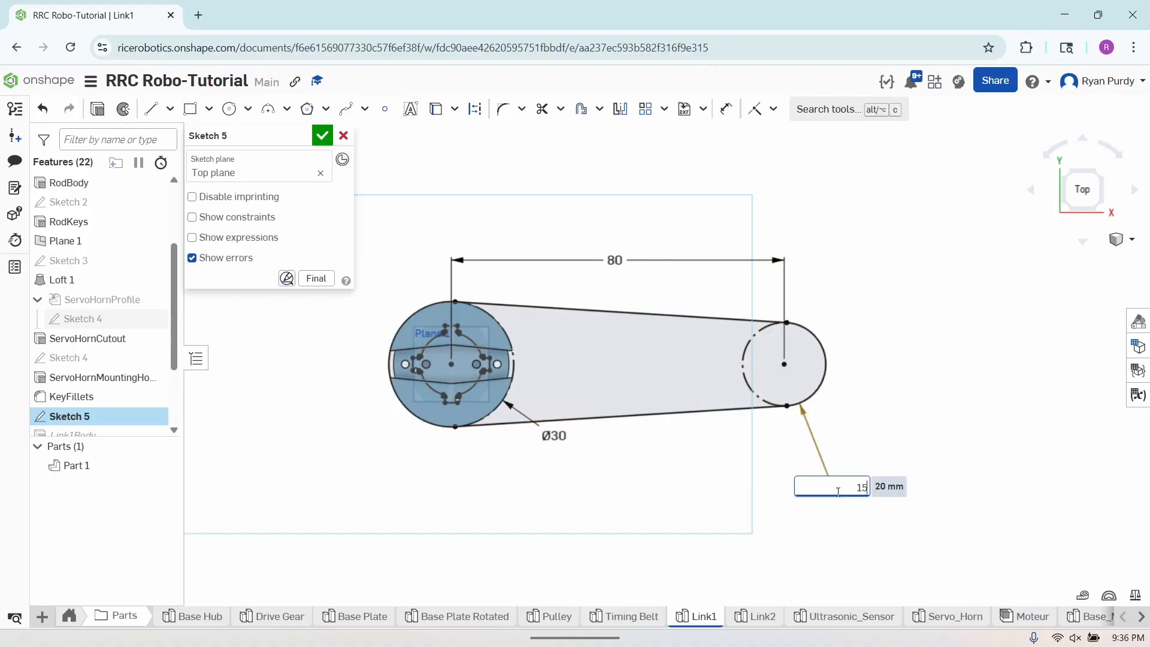
text(mm)
key(Return)
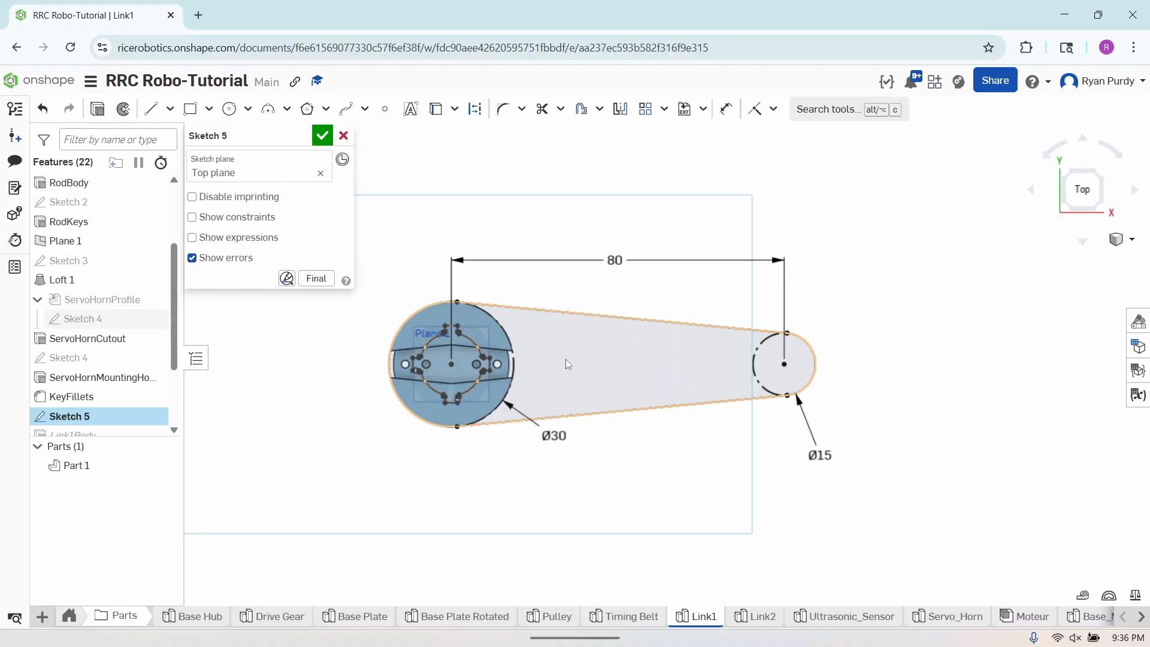
Sketch a slanted line about 42 mm long inside the link profile, just below its upper edge.
click(154, 114)
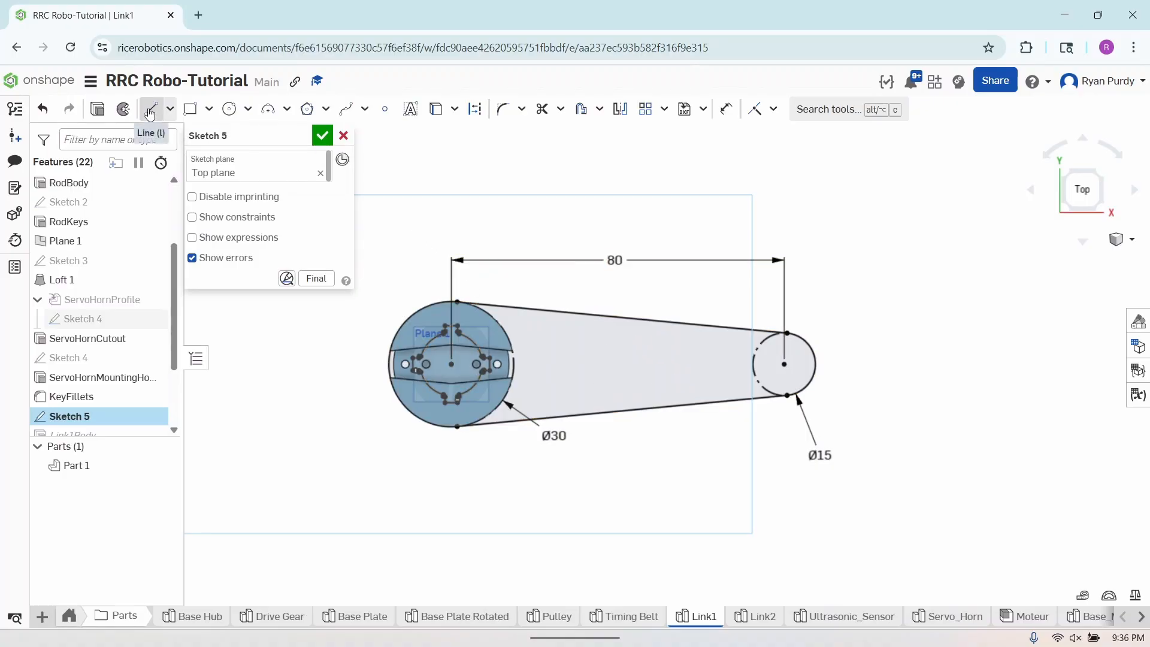
click(537, 328)
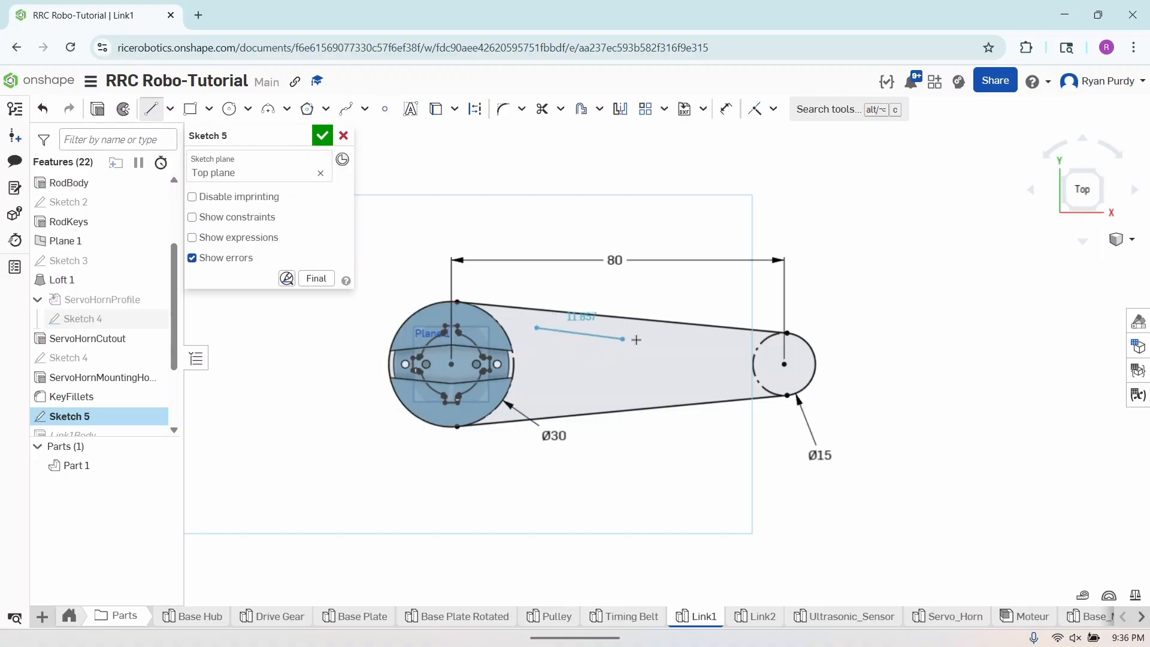
click(710, 352)
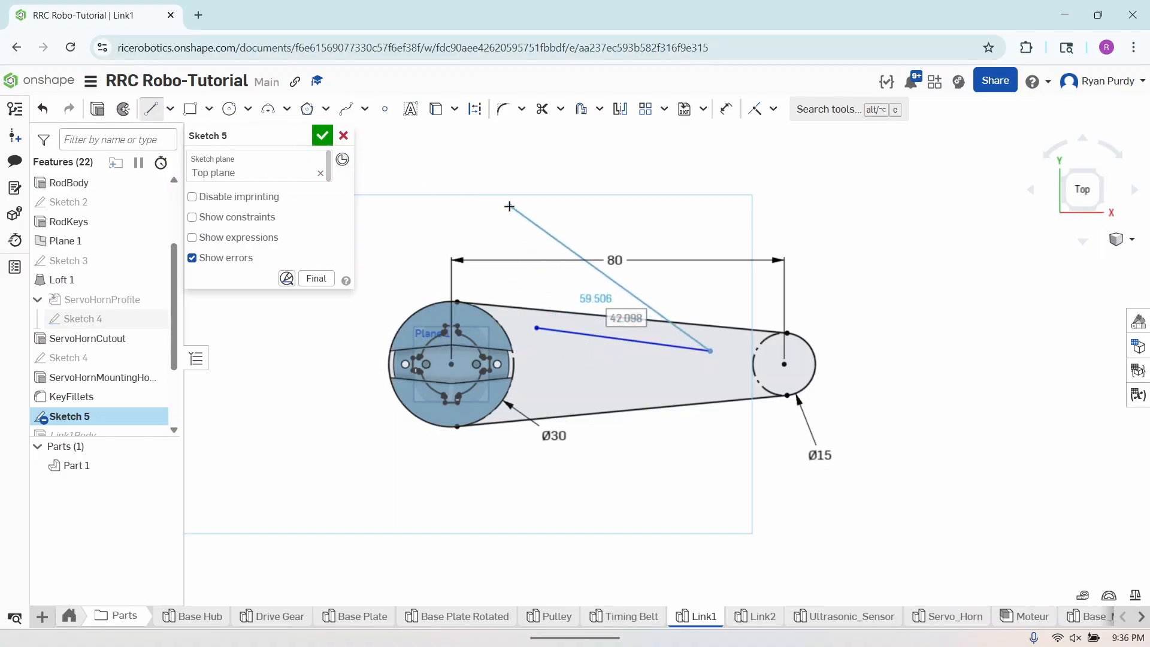
key(Escape)
Constrain the new inner line parallel to the link's upper edge.
click(773, 108)
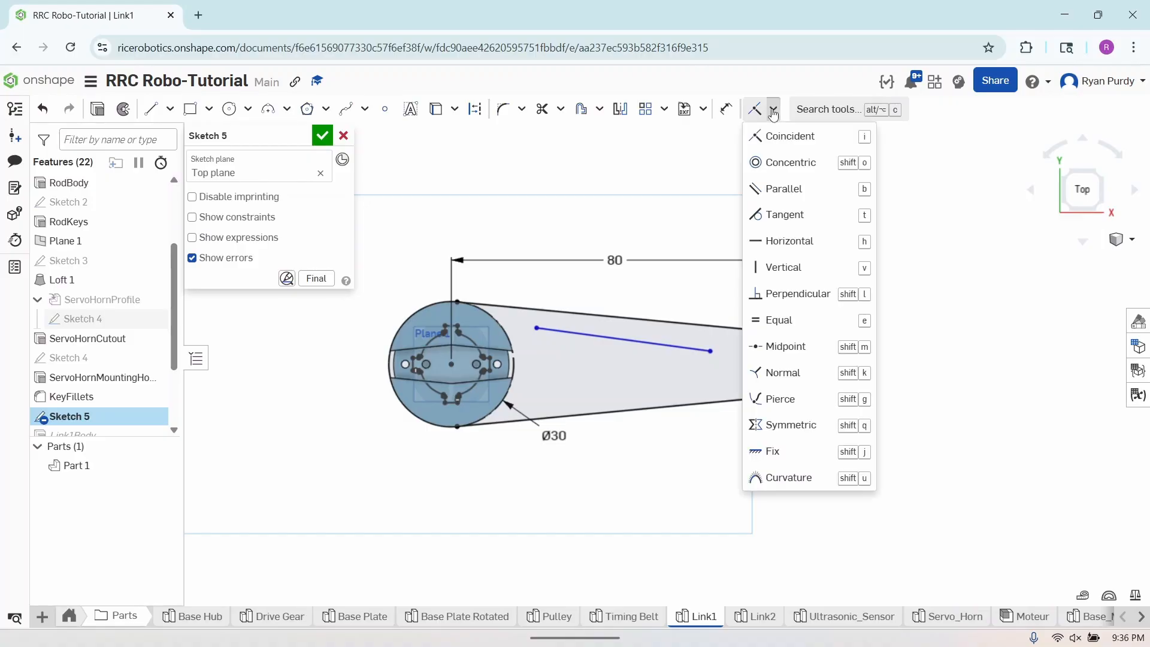
click(784, 189)
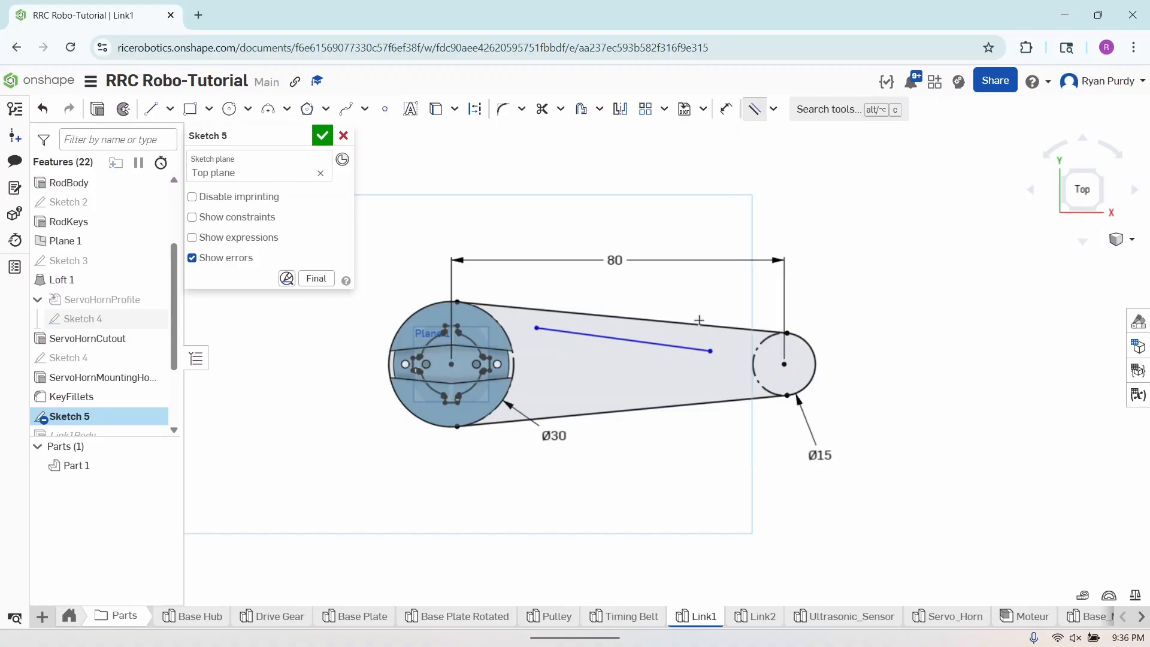
click(665, 347)
click(669, 321)
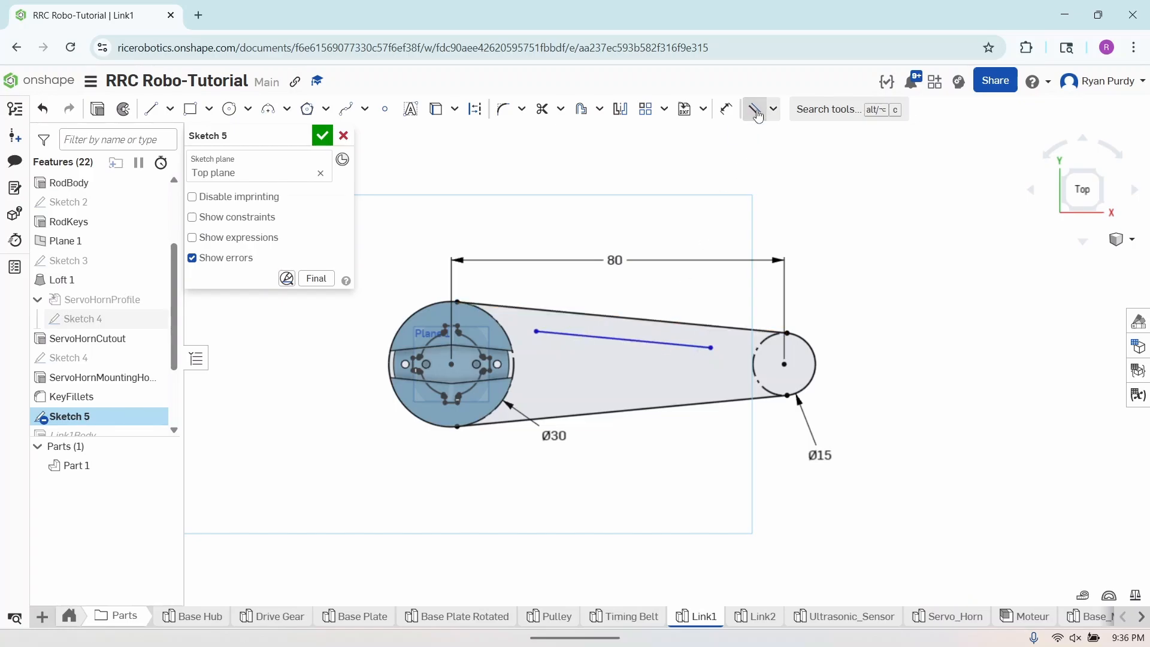
click(679, 340)
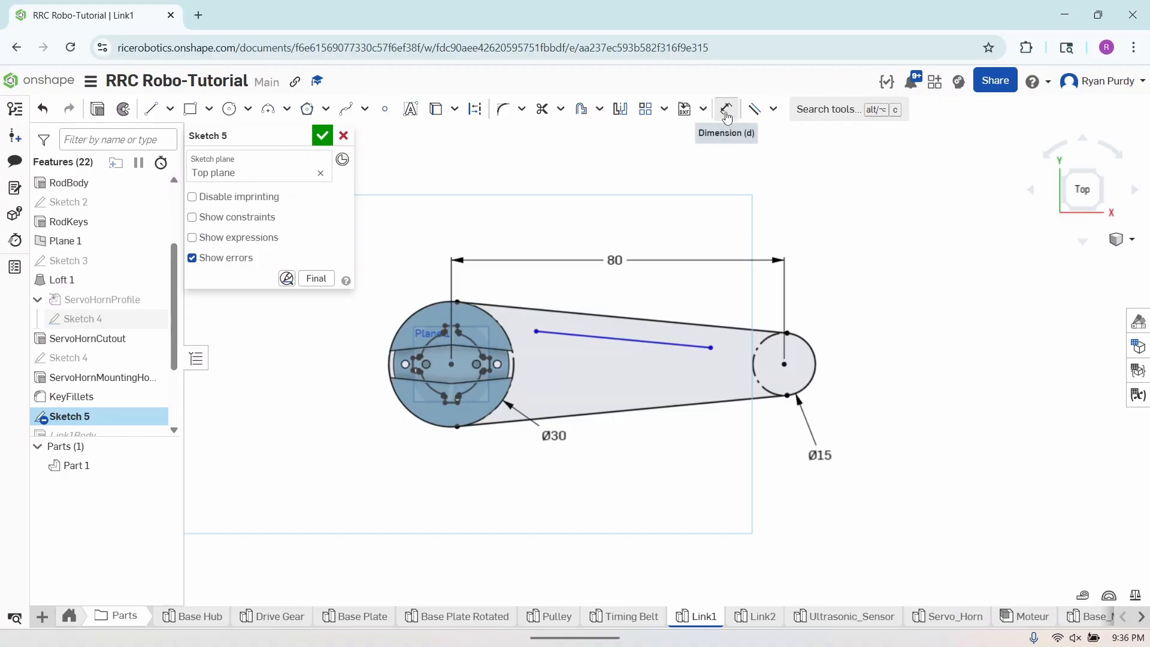
Dimension the gap between the link's upper edge and the inner line to 6 mm.
click(726, 109)
click(666, 321)
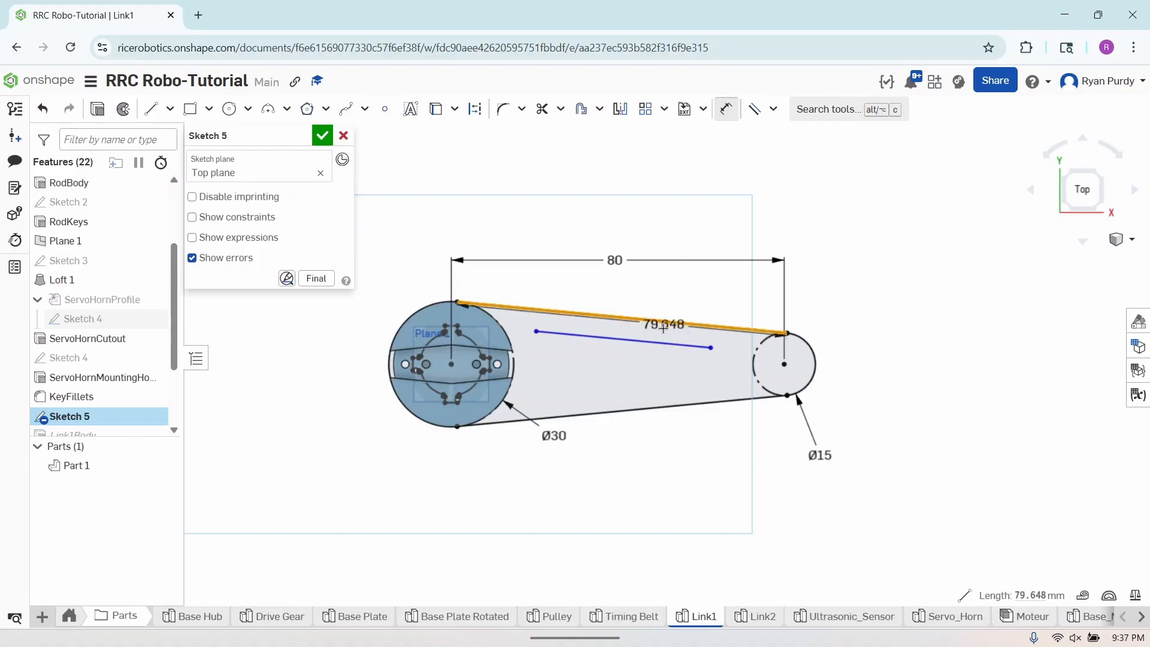
click(669, 339)
click(672, 336)
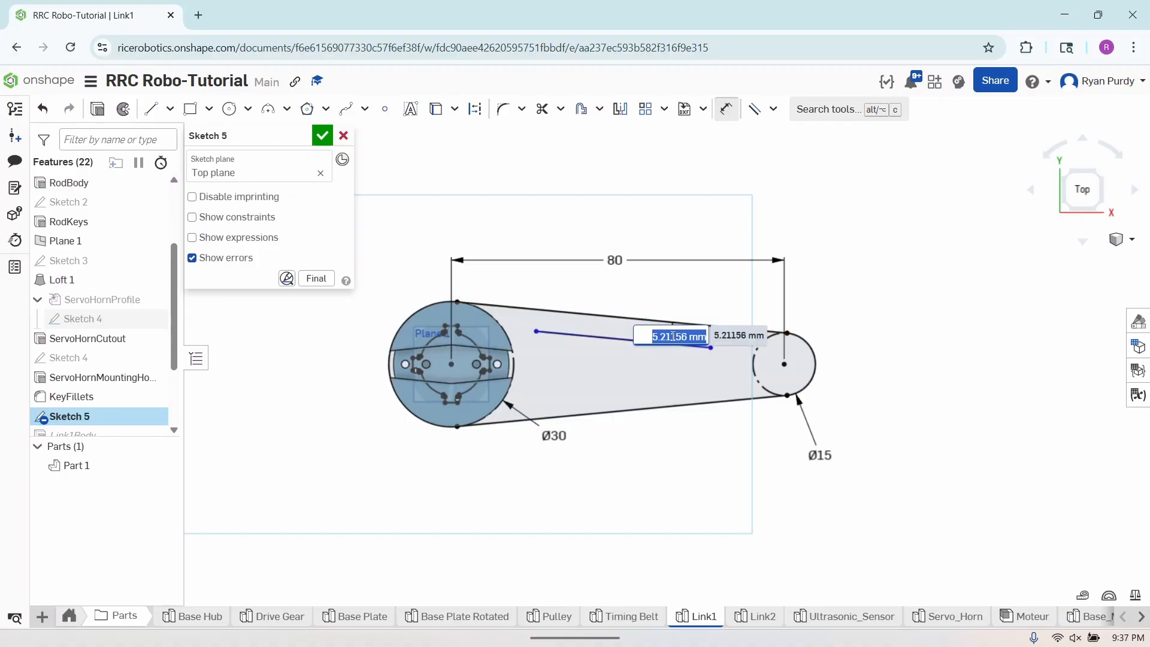
text(6)
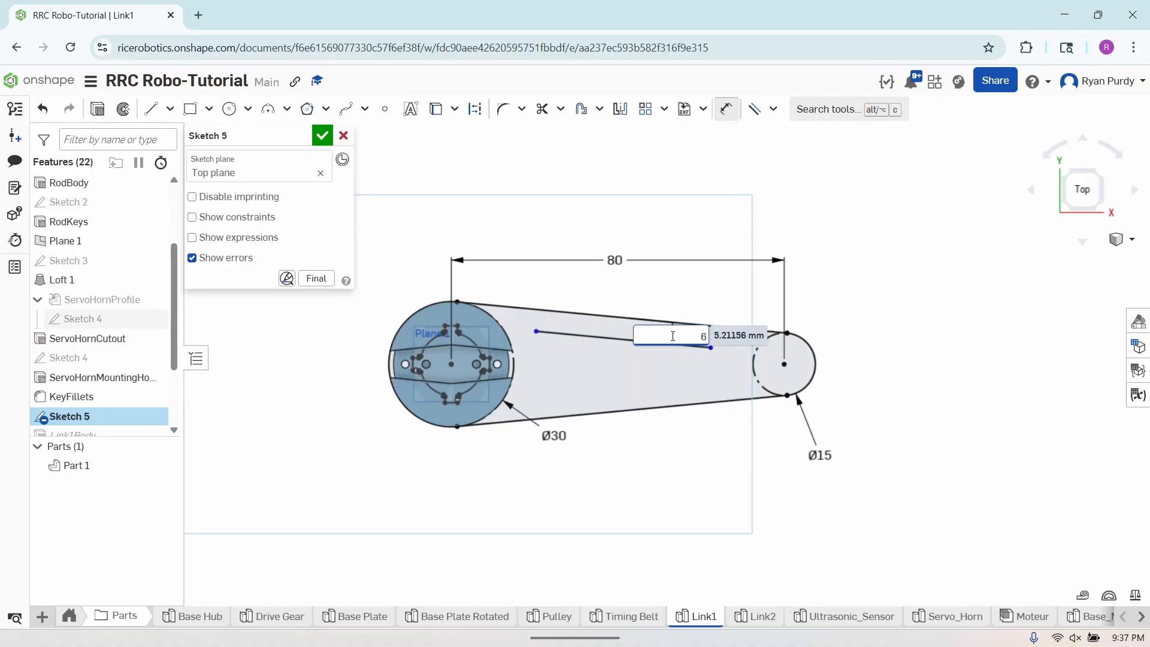
text(mm)
key(Return)
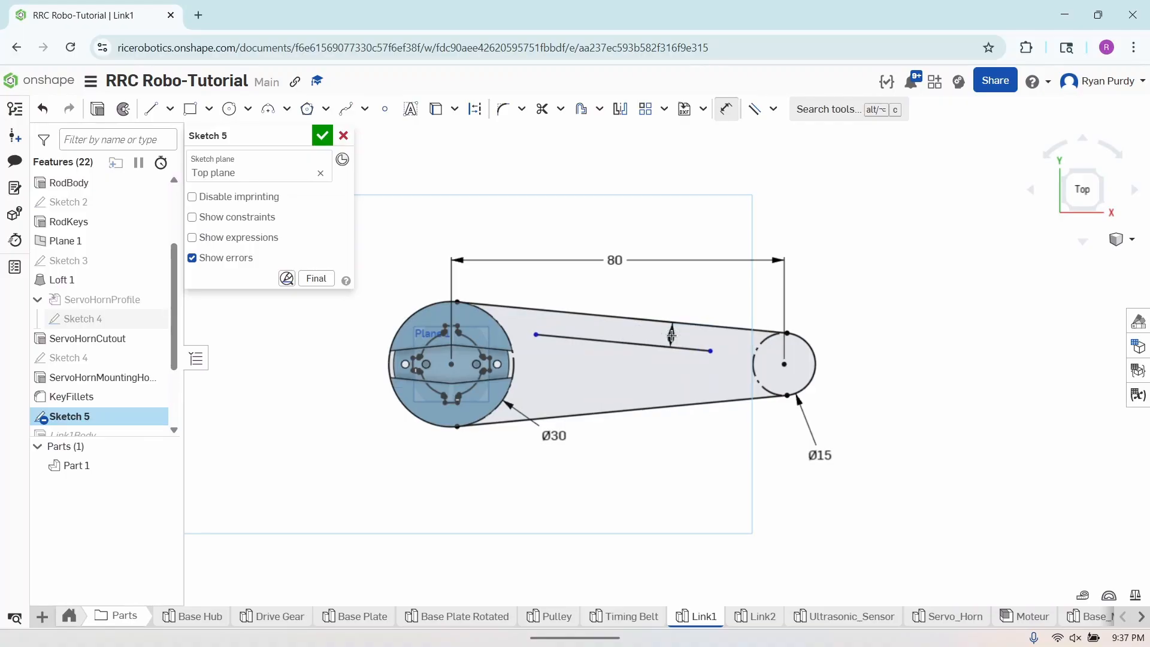
click(727, 108)
click(625, 344)
key(Escape)
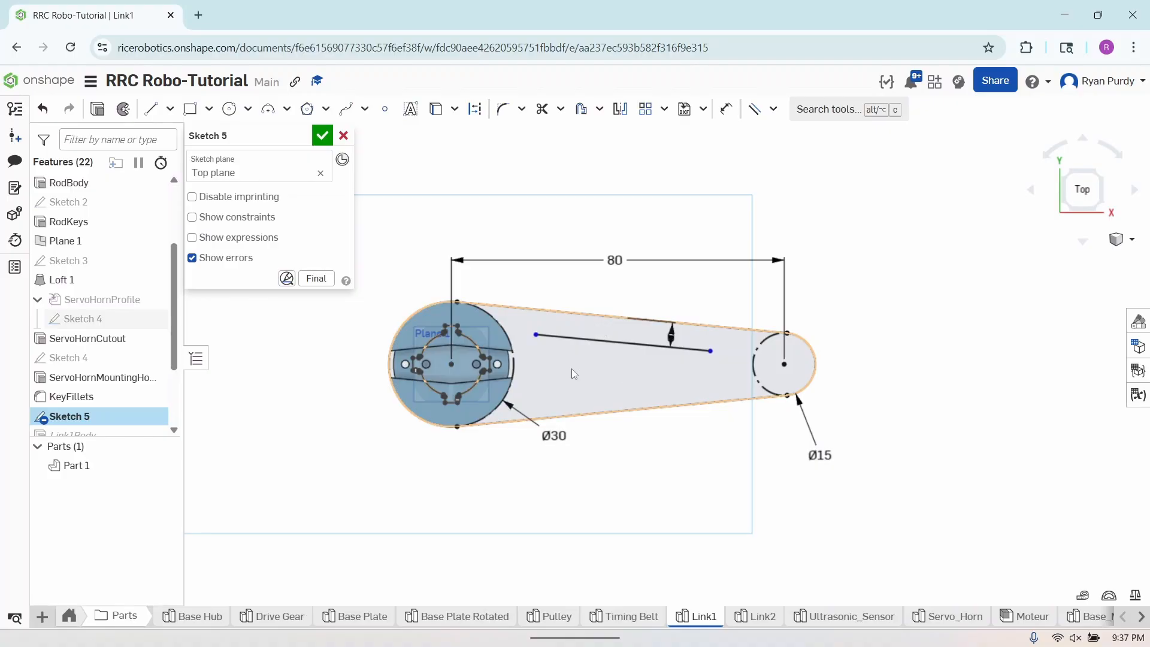
Mirror the inner line about the Front plane to the lower half of the link profile.
scroll(143, 261, up, 3)
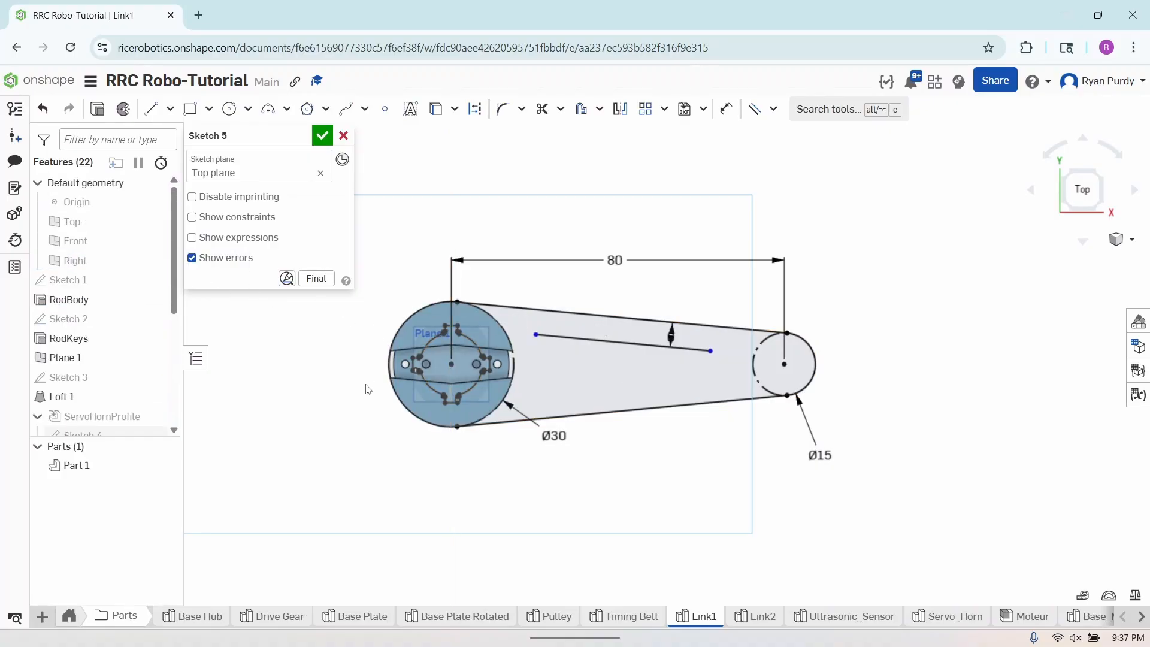
click(601, 370)
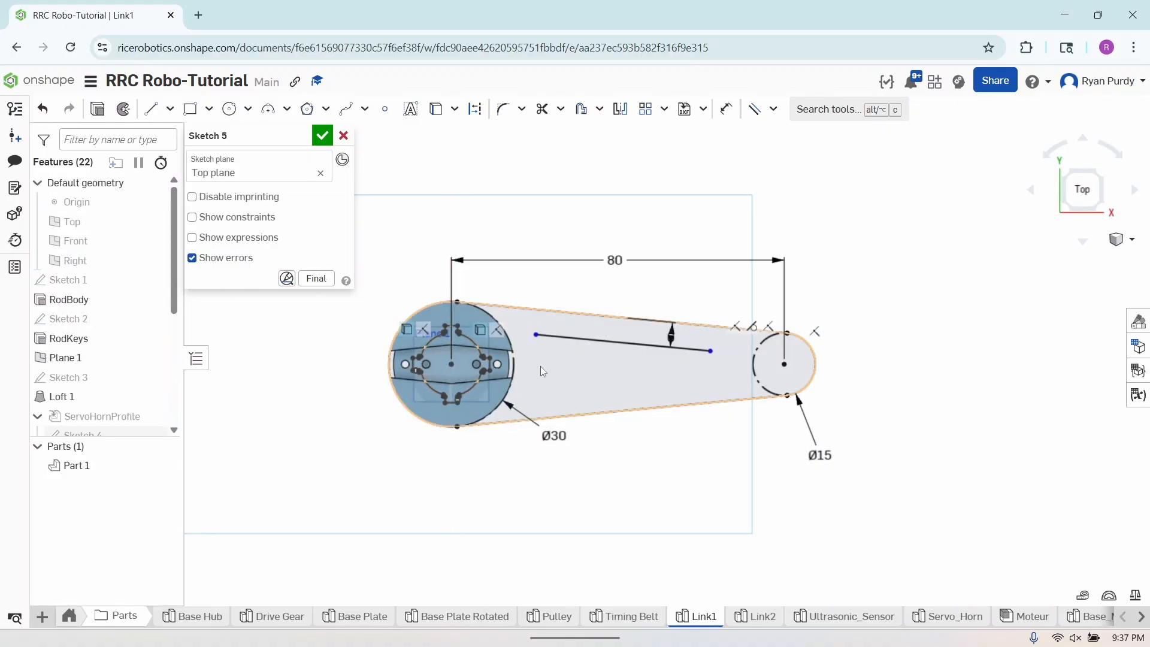
click(154, 242)
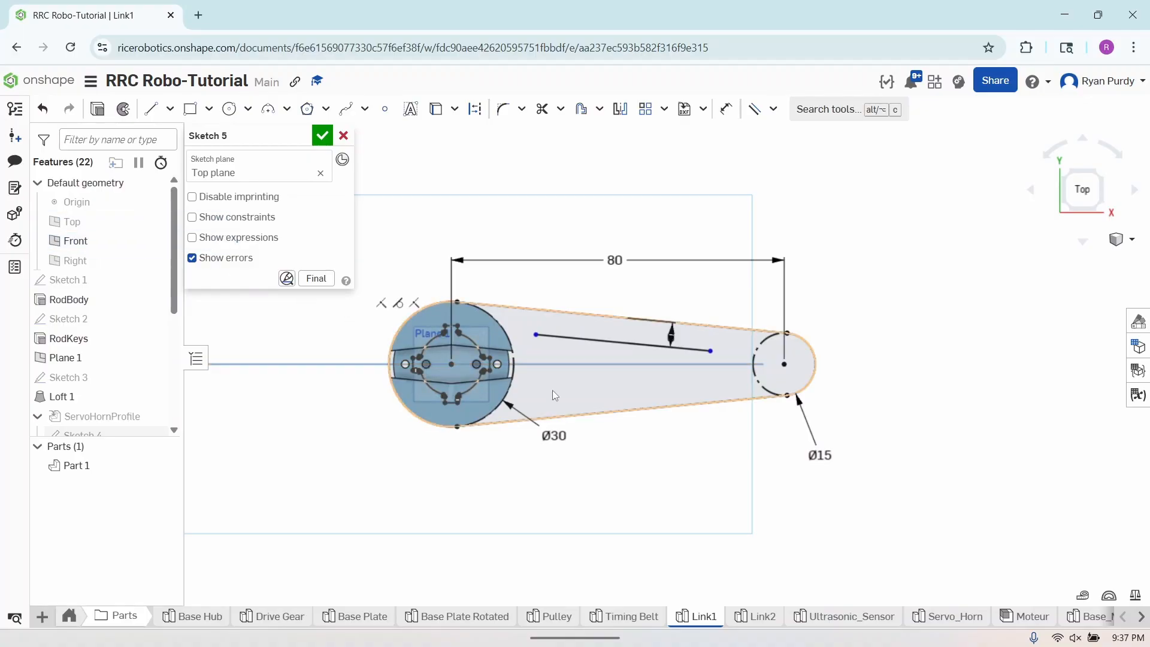
click(621, 114)
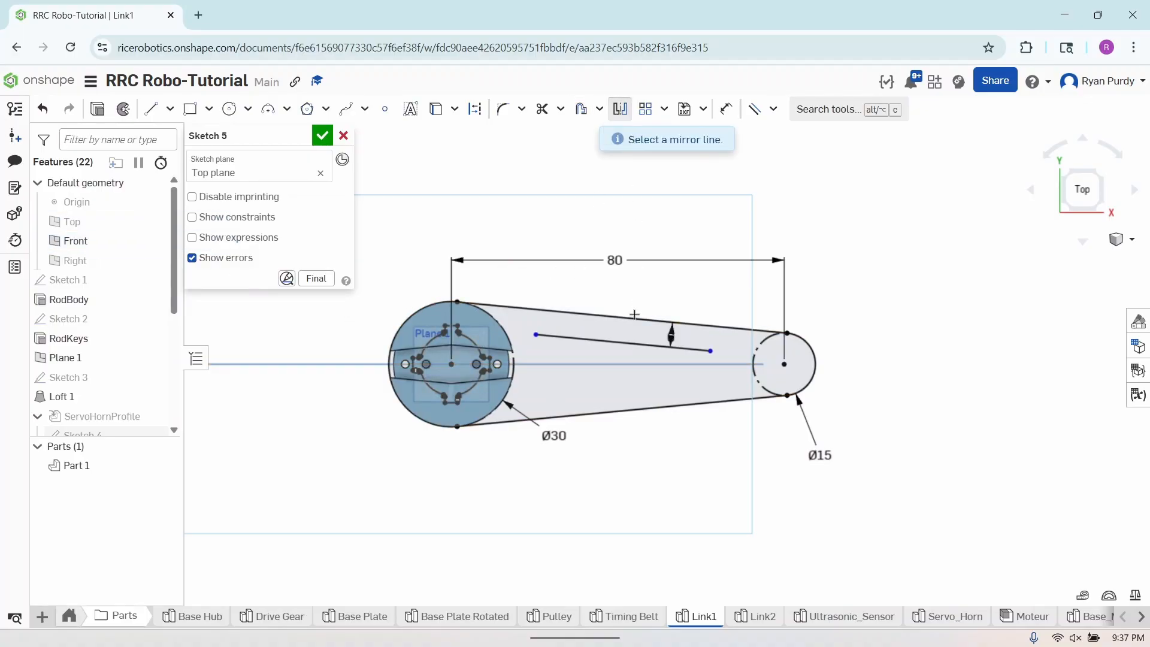
click(628, 366)
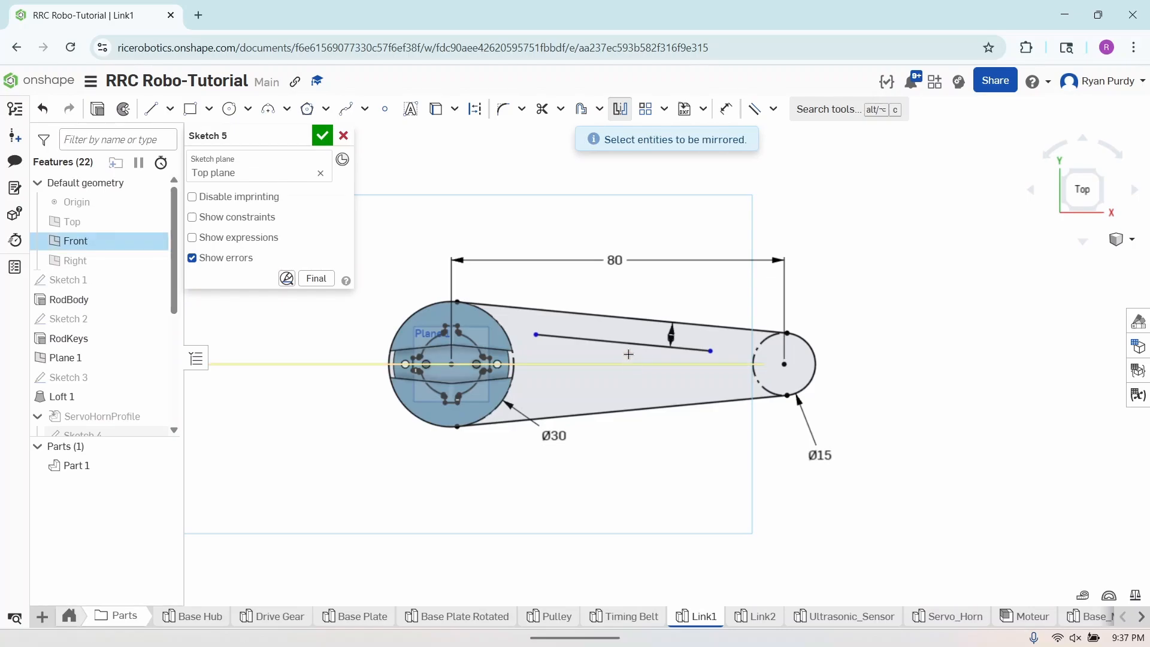
click(629, 344)
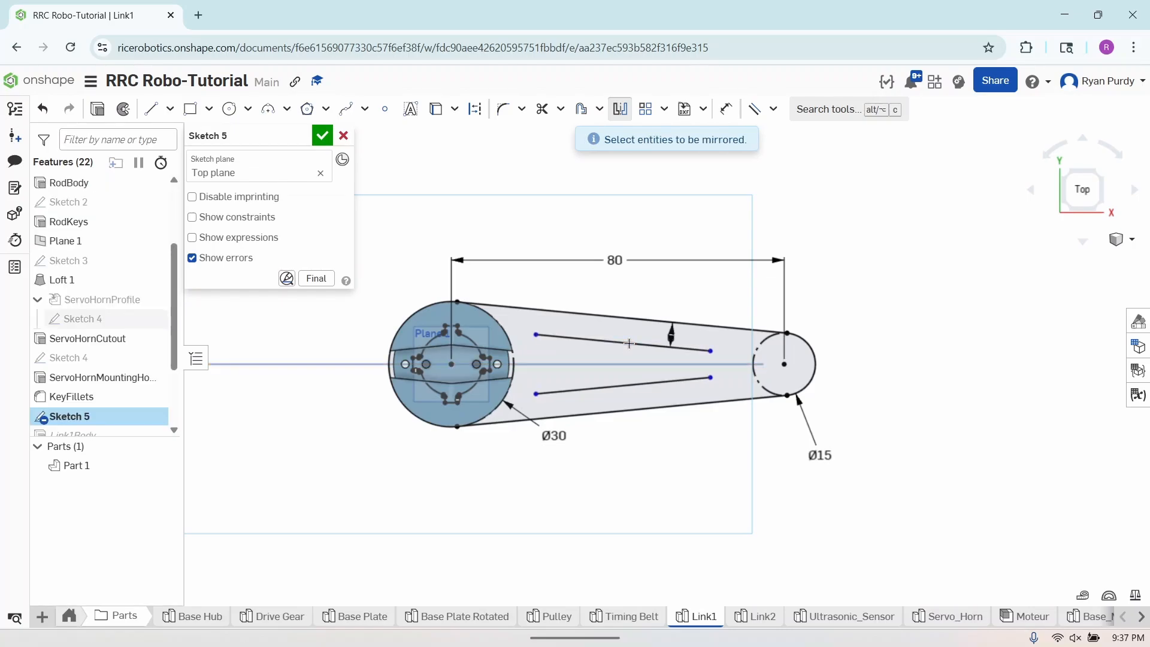
click(621, 109)
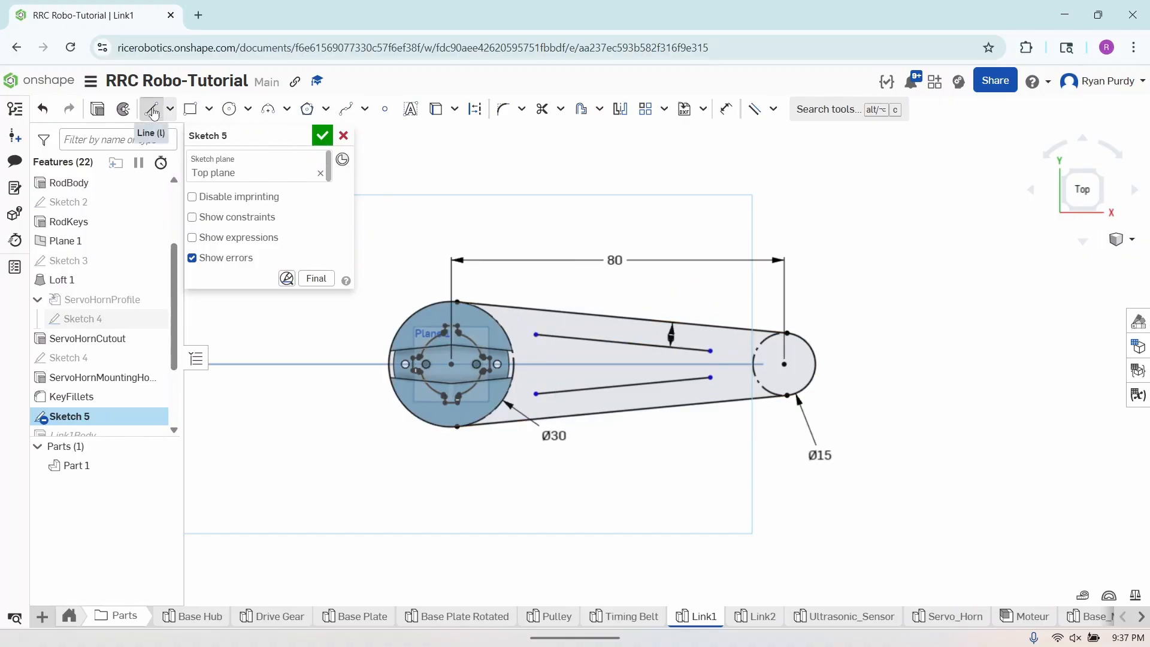
Close the inner link profile by connecting the ends of the two slanted lines with vertical lines.
click(151, 108)
click(536, 334)
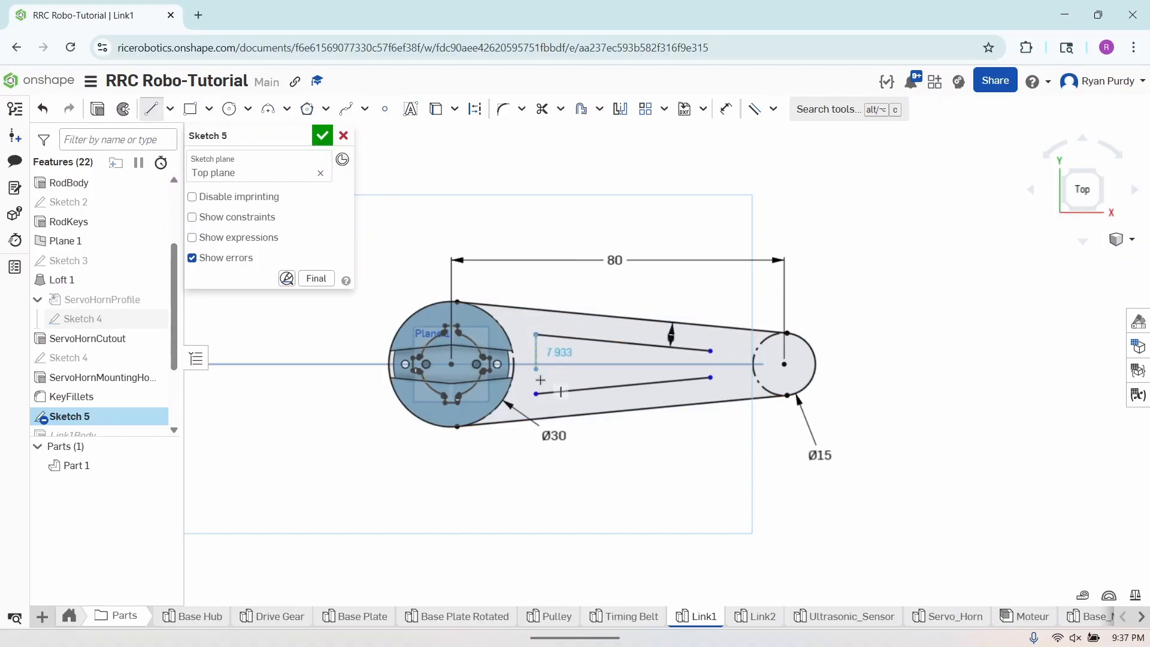
click(538, 393)
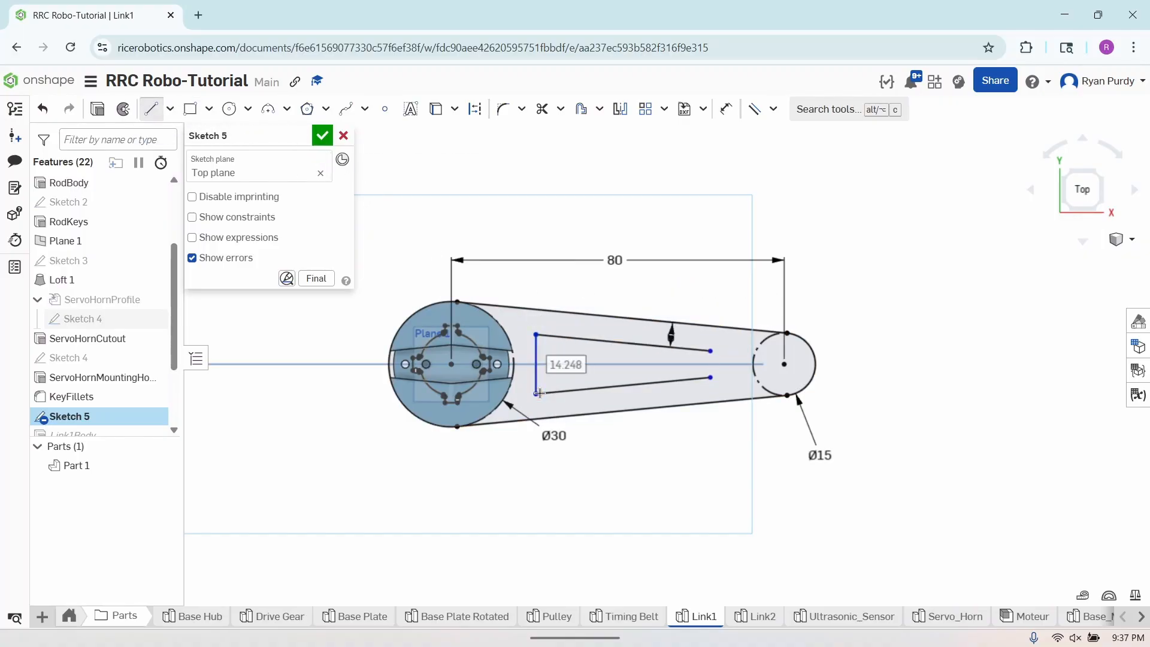
click(710, 351)
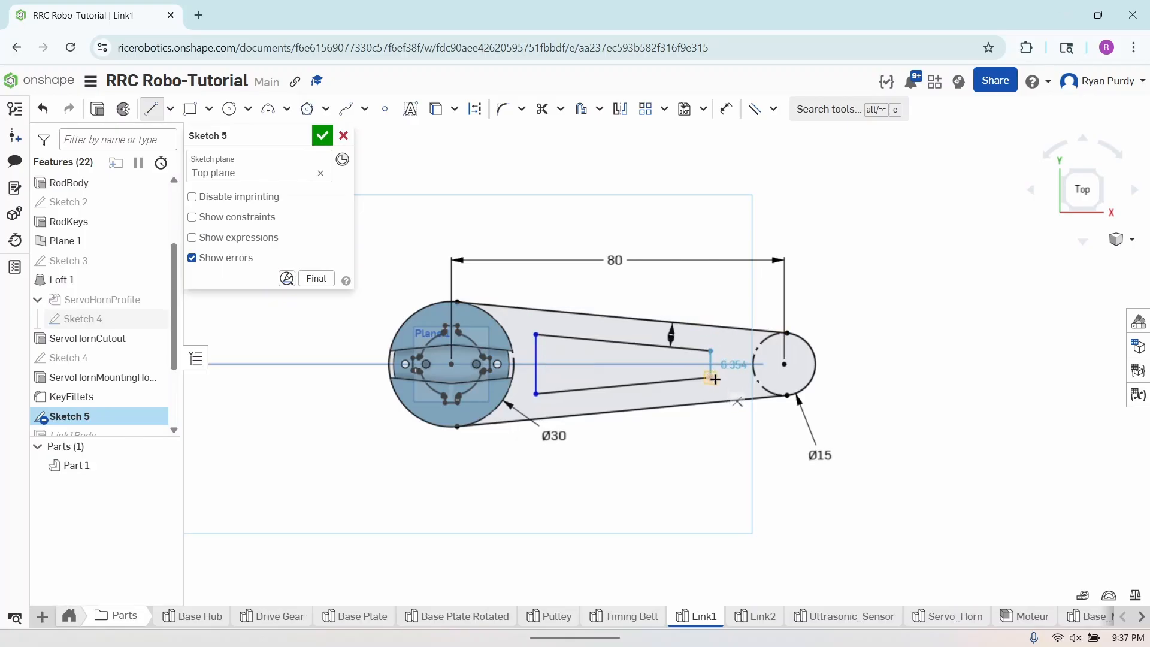
click(712, 377)
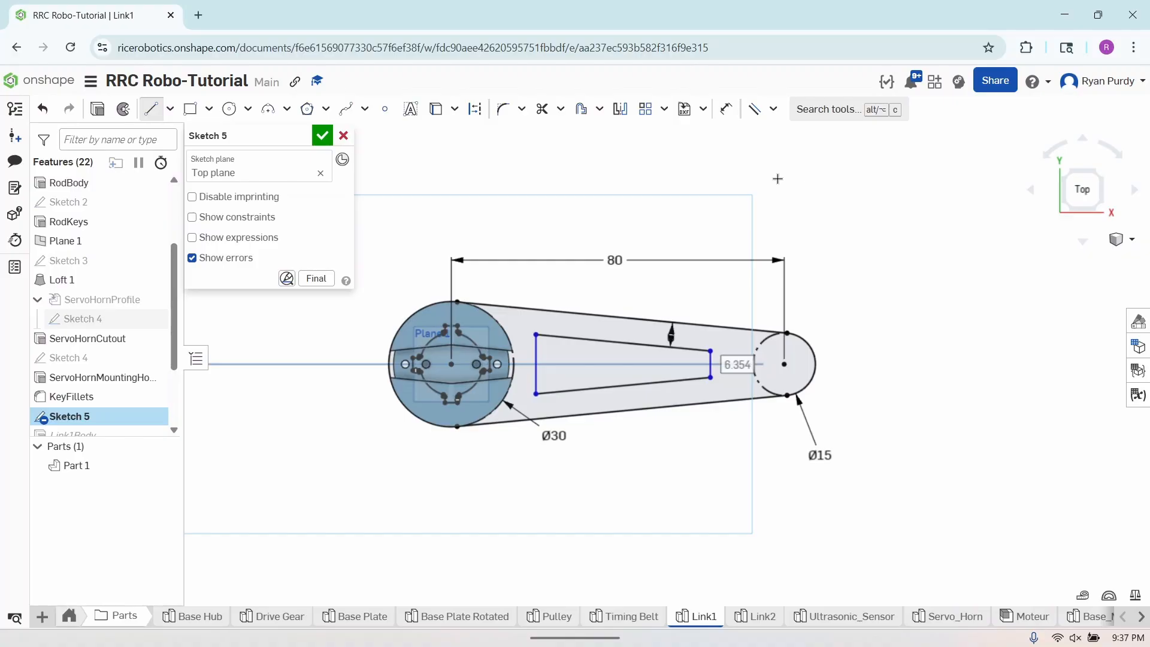
Dimension the horizontal distance between the cutout's two vertical lines to 50 mm.
click(726, 109)
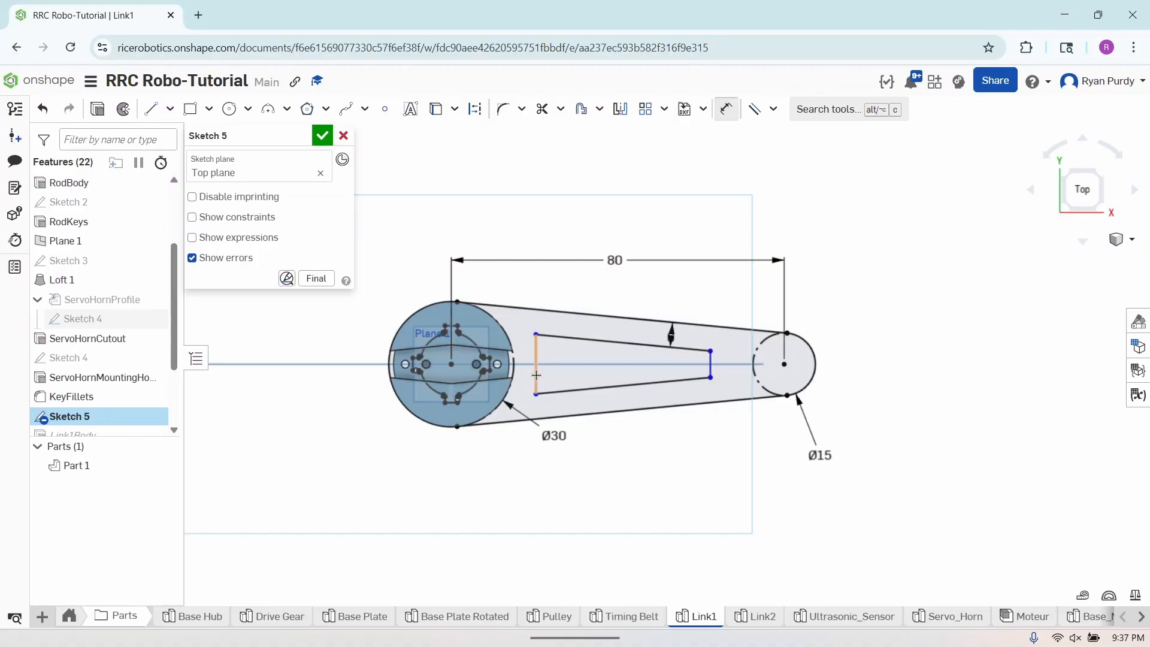
click(536, 364)
click(710, 363)
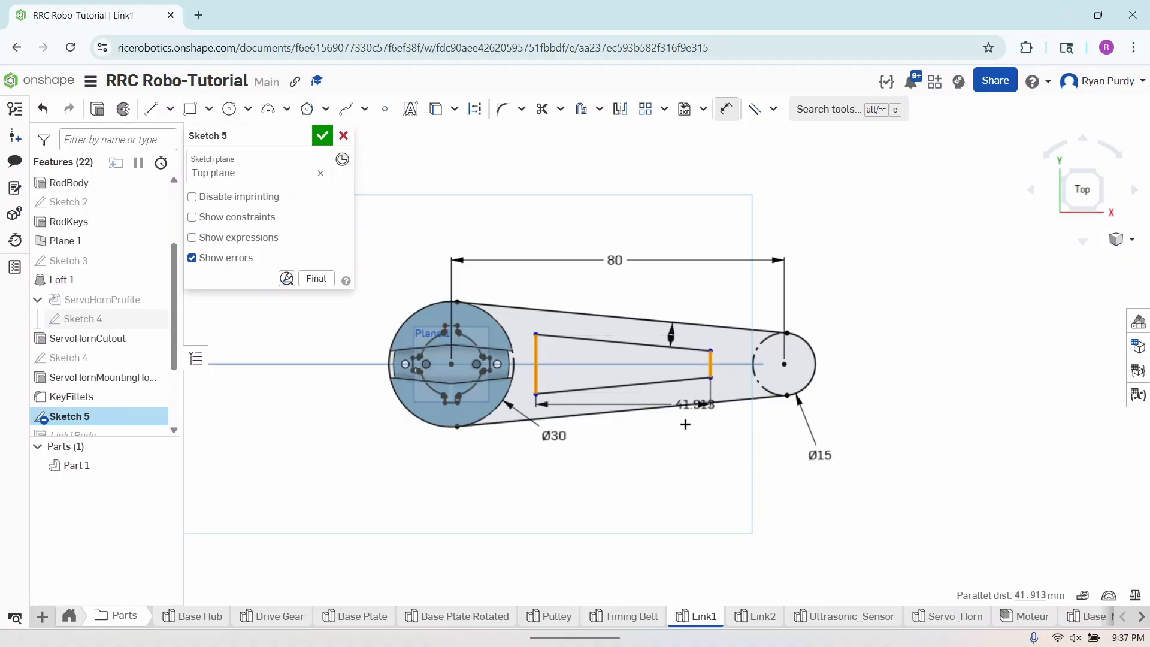
click(638, 470)
text(5)
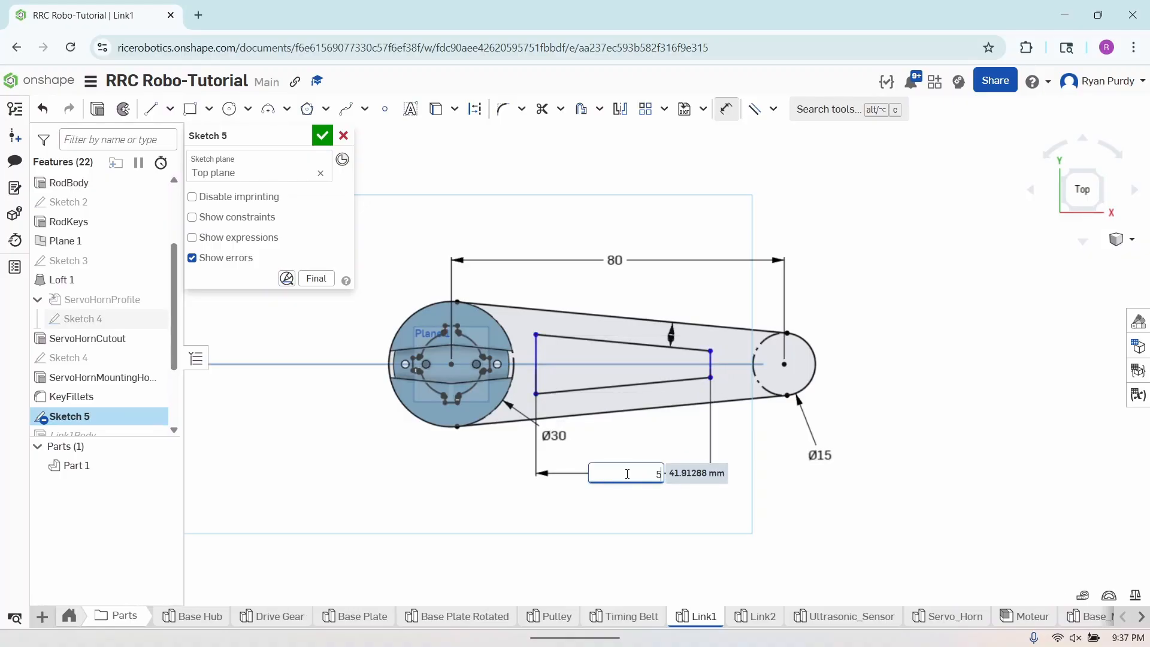
text(0mm)
key(Return)
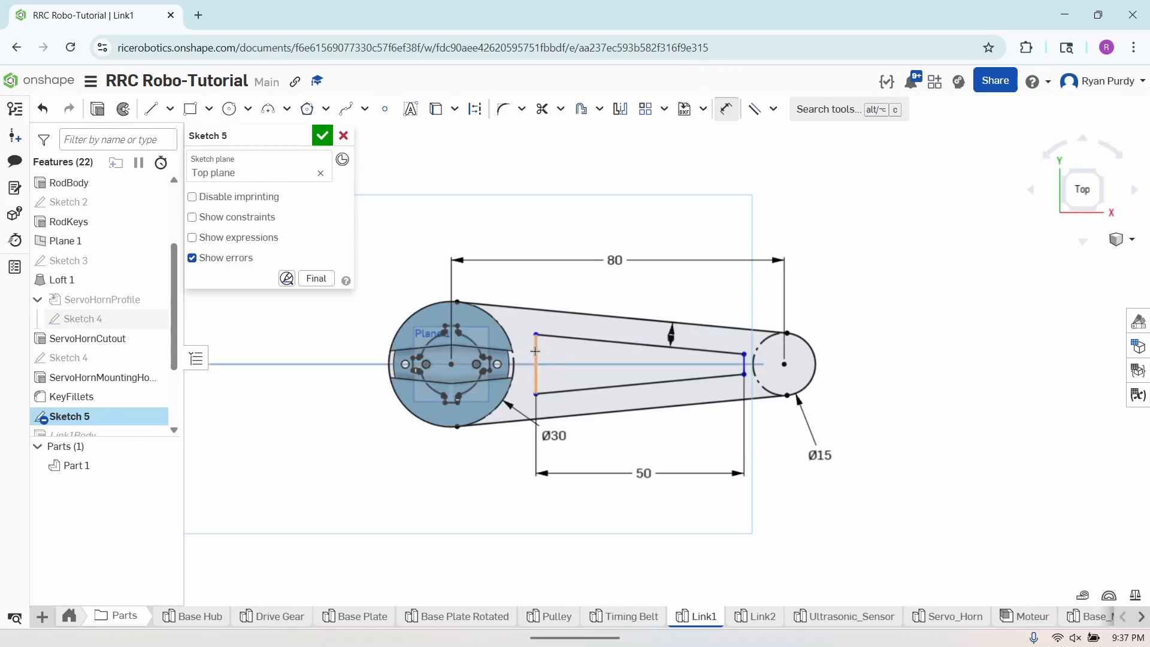
Dimension the distance from the origin to the cutout's nearest vertical line to 18 mm and finish the sketch.
click(451, 364)
click(535, 366)
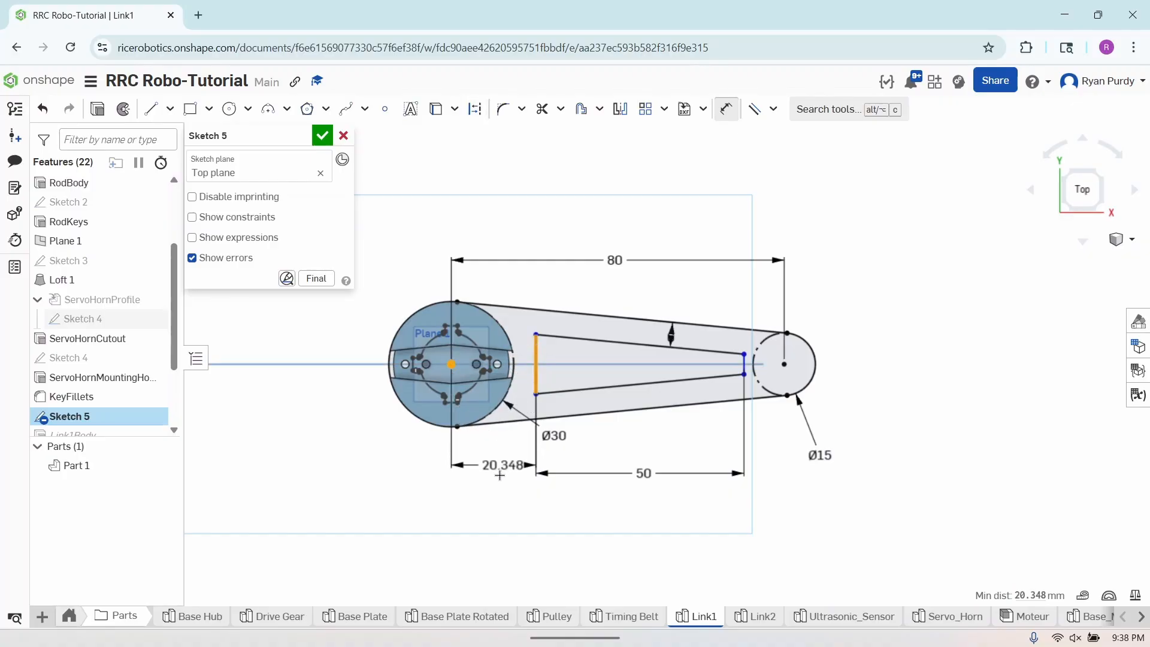
click(498, 485)
text(18mm)
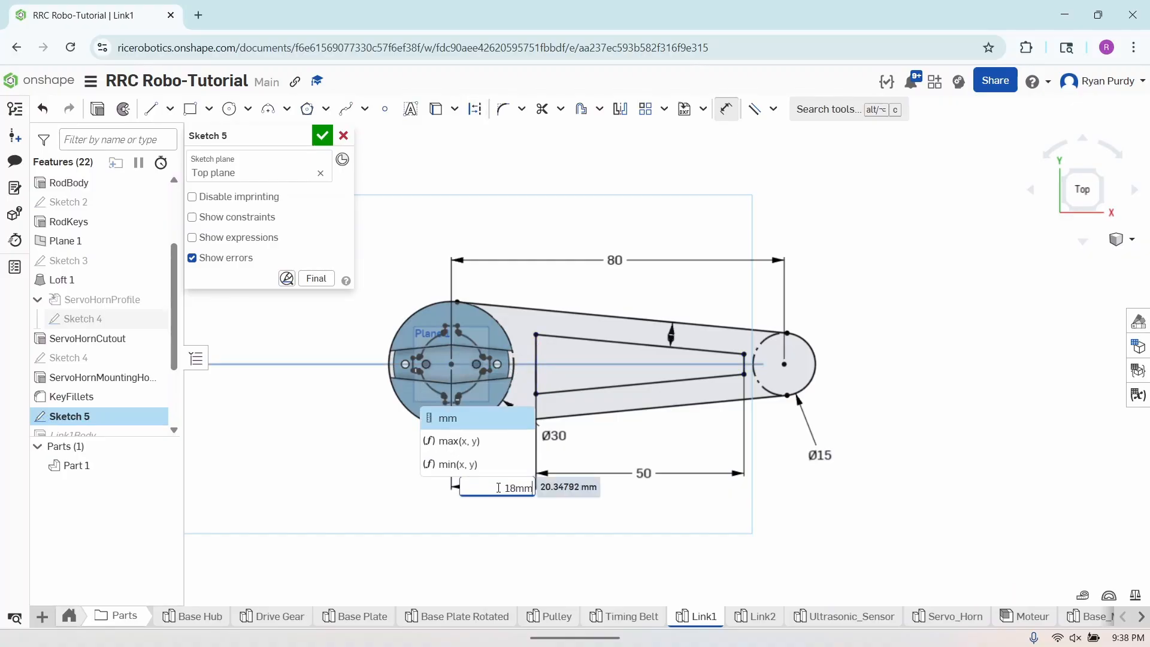
key(Return)
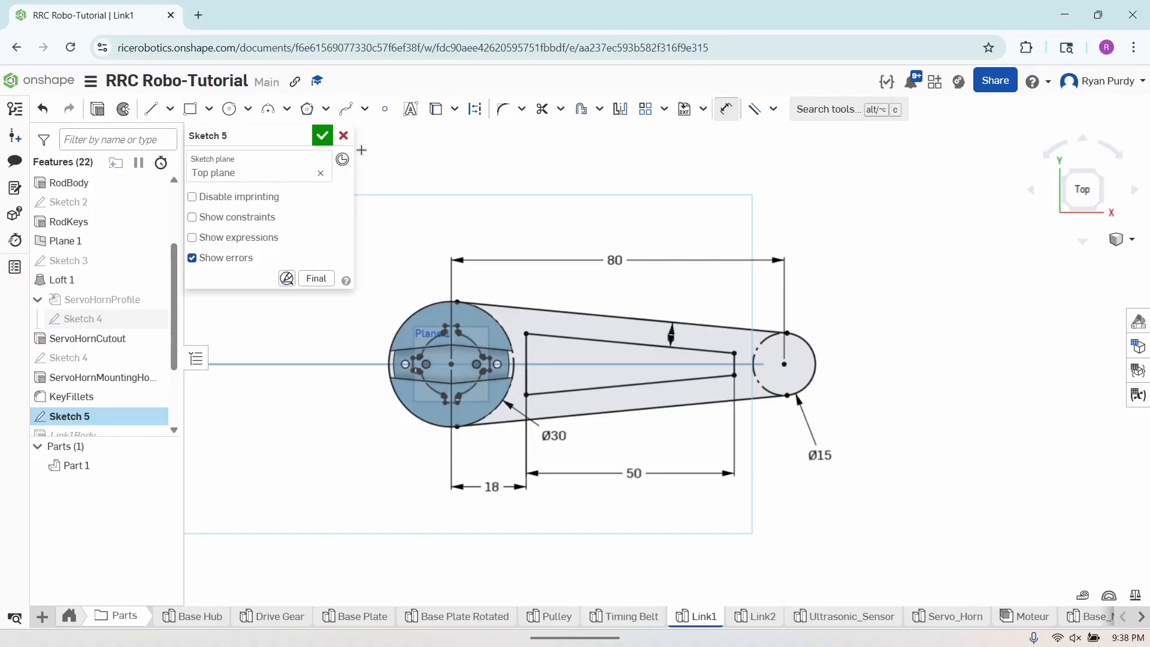
click(321, 137)
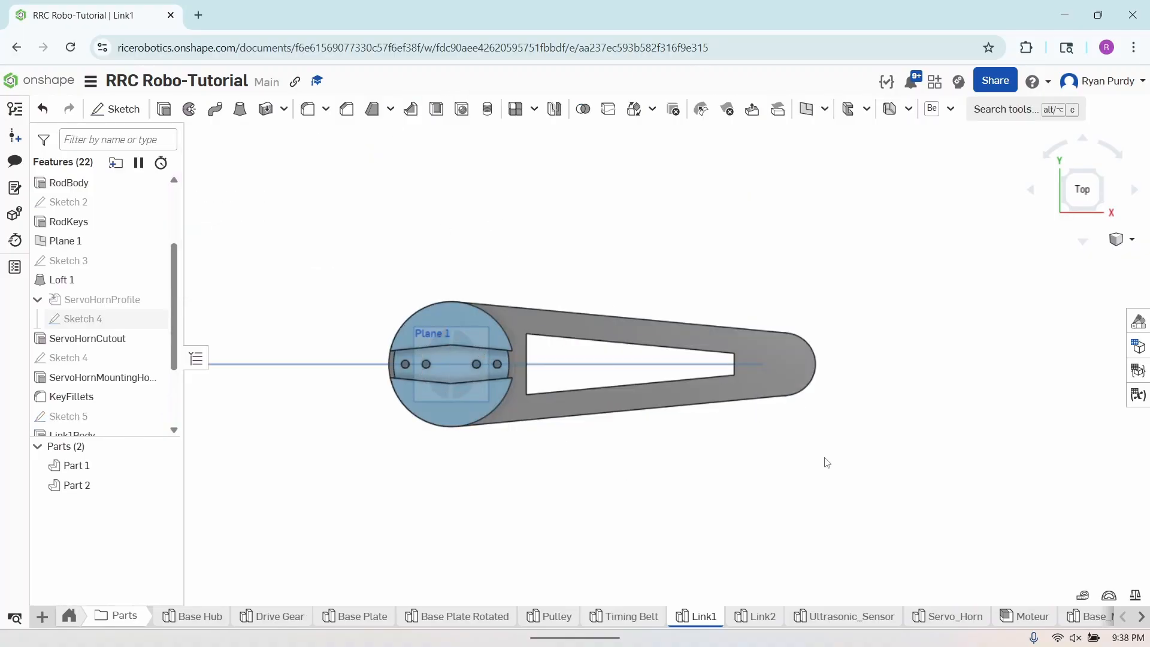
Inspect the revised Link1 from below, then open FullArmAssembly and examine the arm from several sides.
right_drag(826, 462, 873, 290)
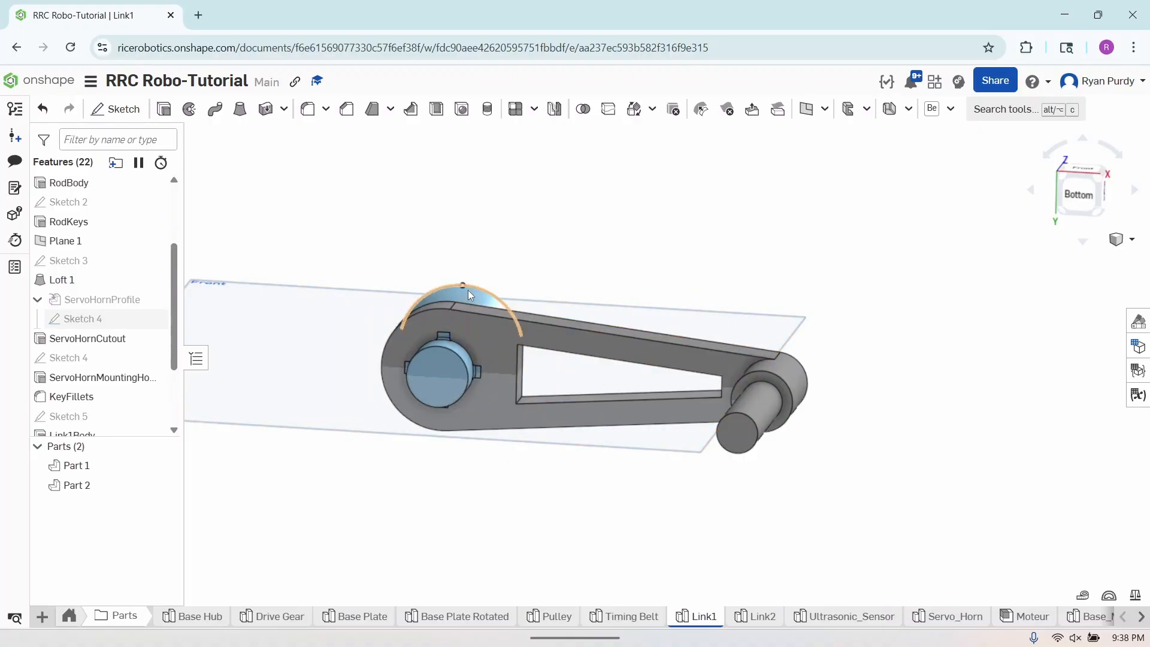
right_drag(926, 472, 910, 492)
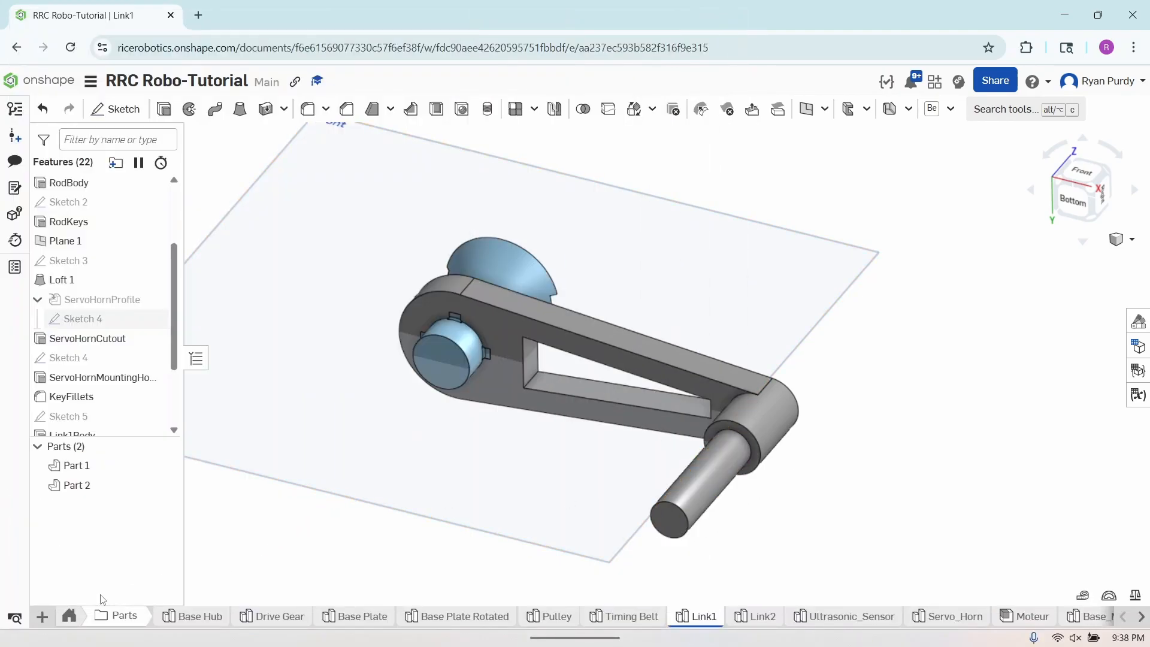
click(70, 617)
click(735, 617)
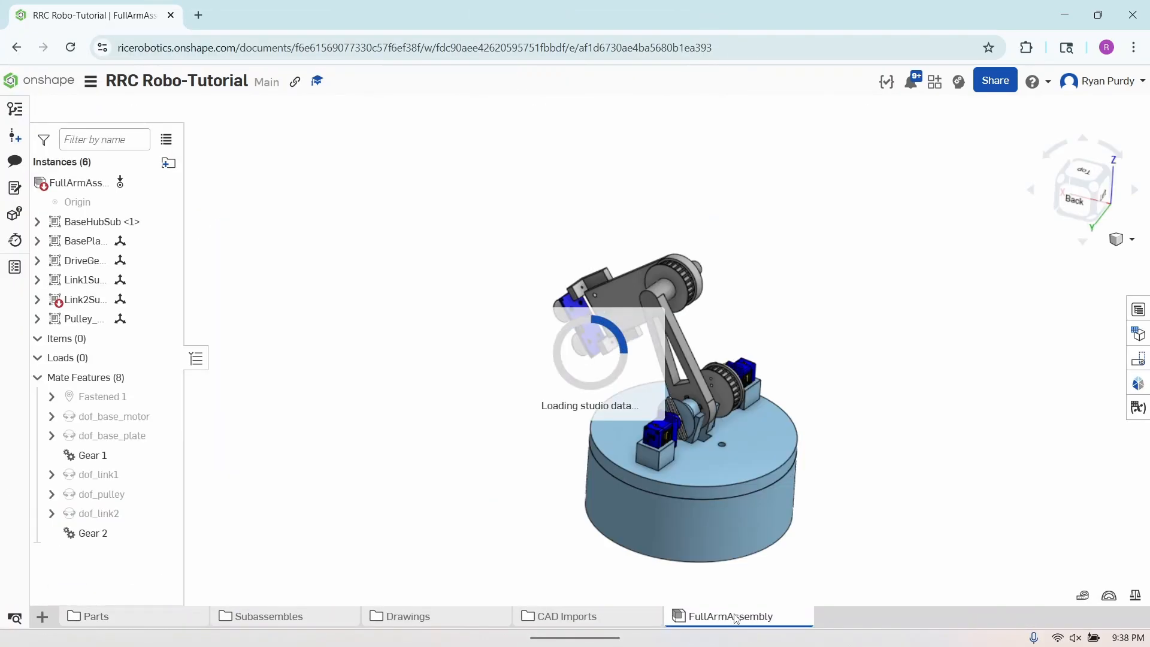
right_drag(909, 510, 819, 508)
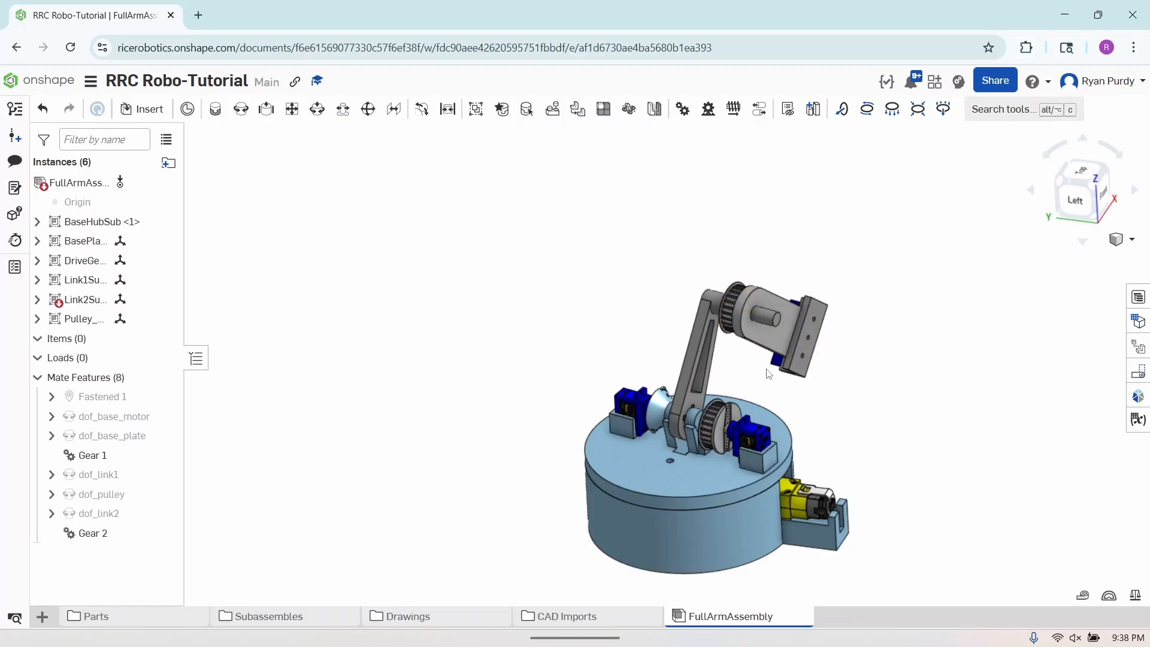
right_drag(880, 408, 940, 426)
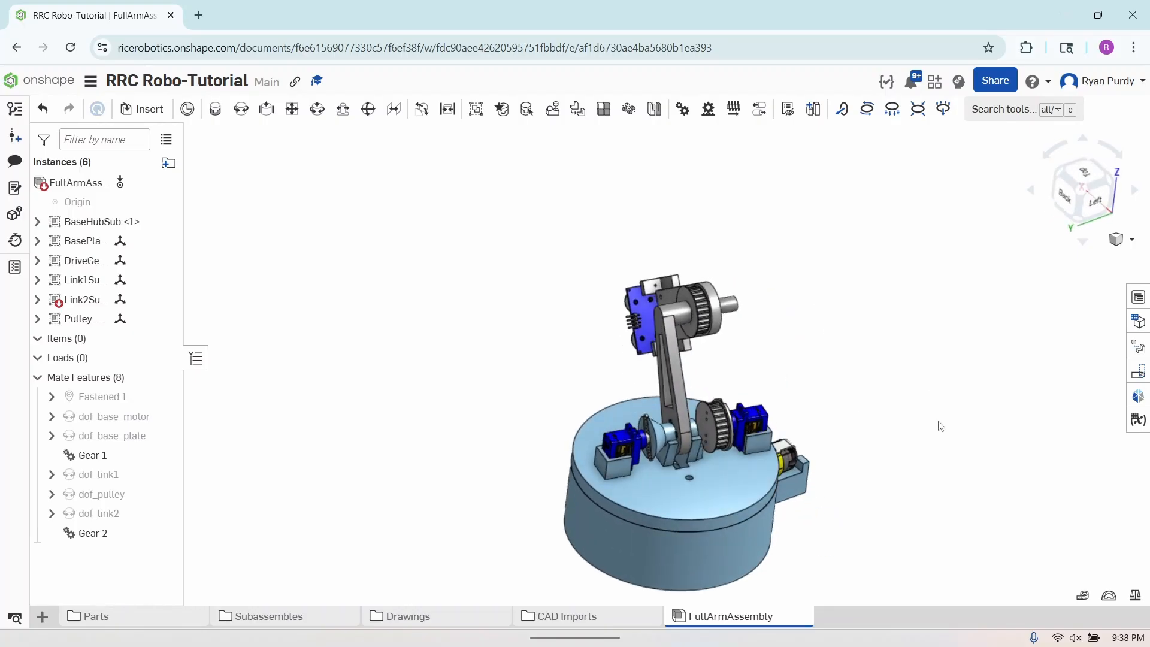
right_drag(878, 397, 830, 402)
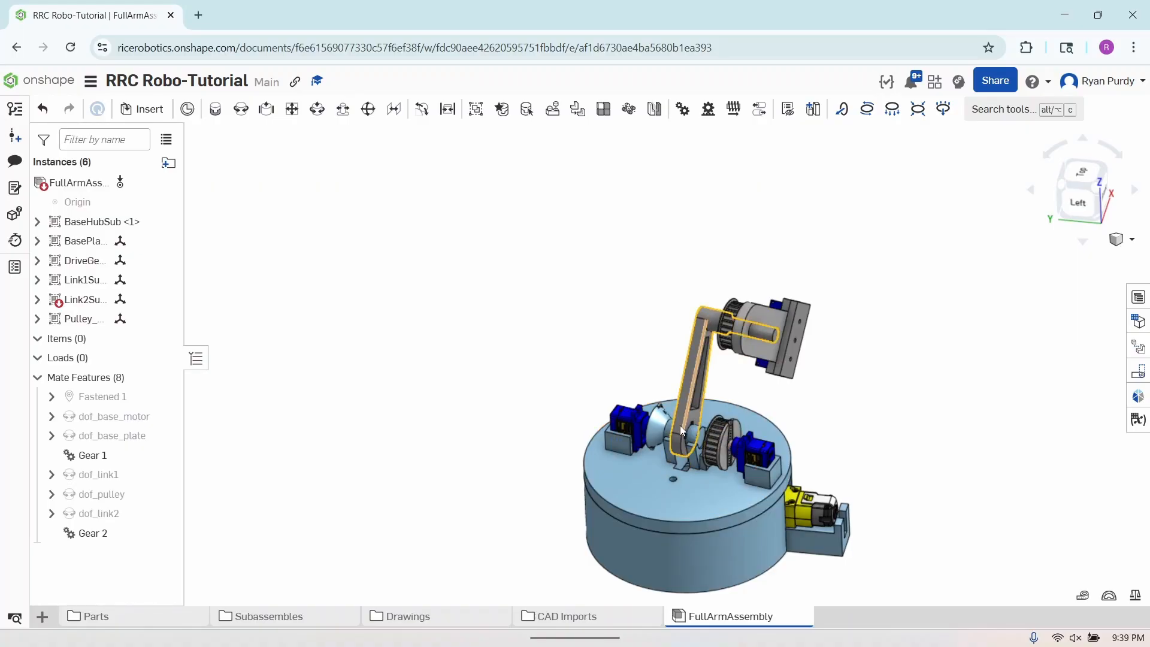
Open the "#15 - Final Adjustments" document in Google Docs and read the section on variables and the scale factor derivation.
click(199, 14)
text(docs)
key(Return)
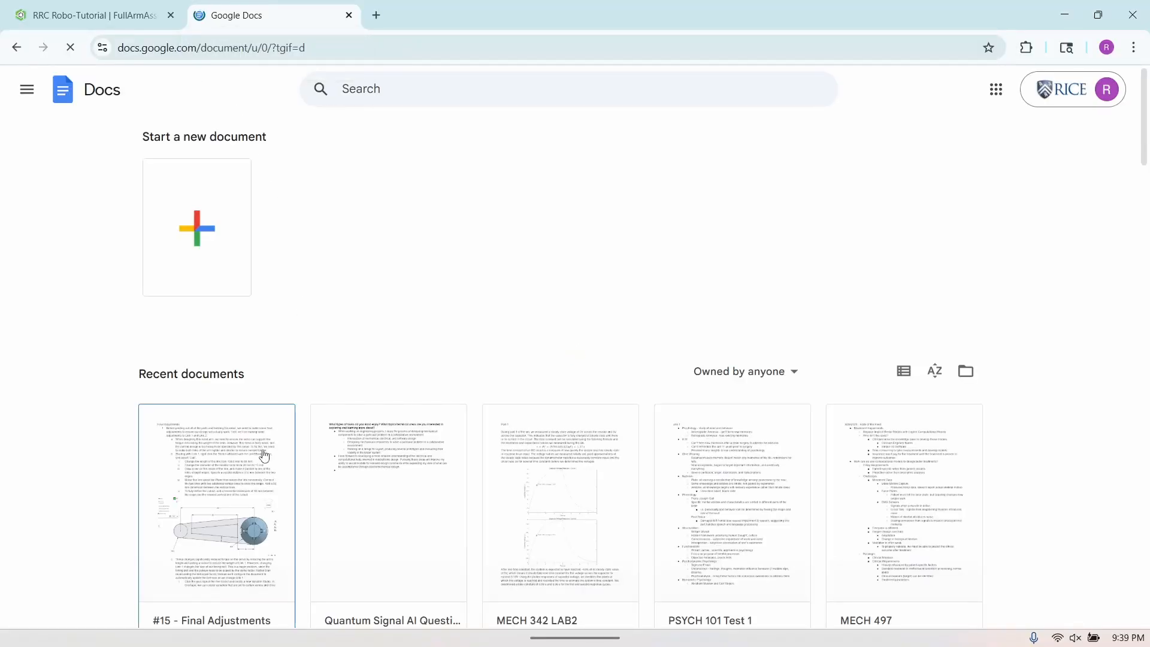
click(264, 455)
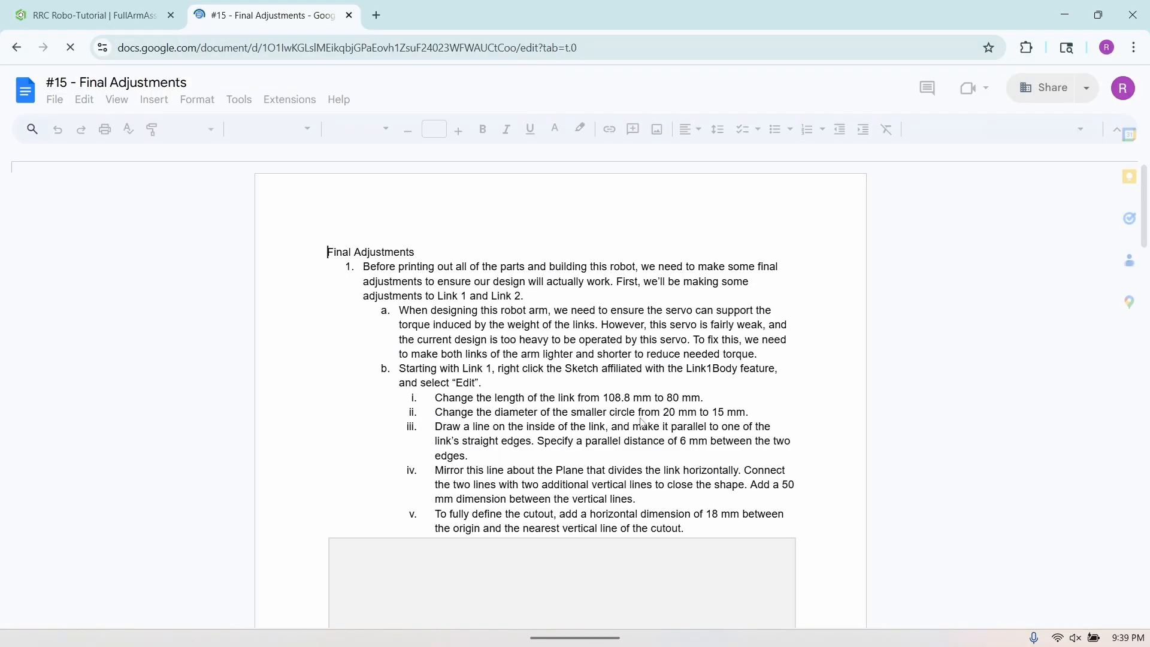
scroll(641, 422, down, 15)
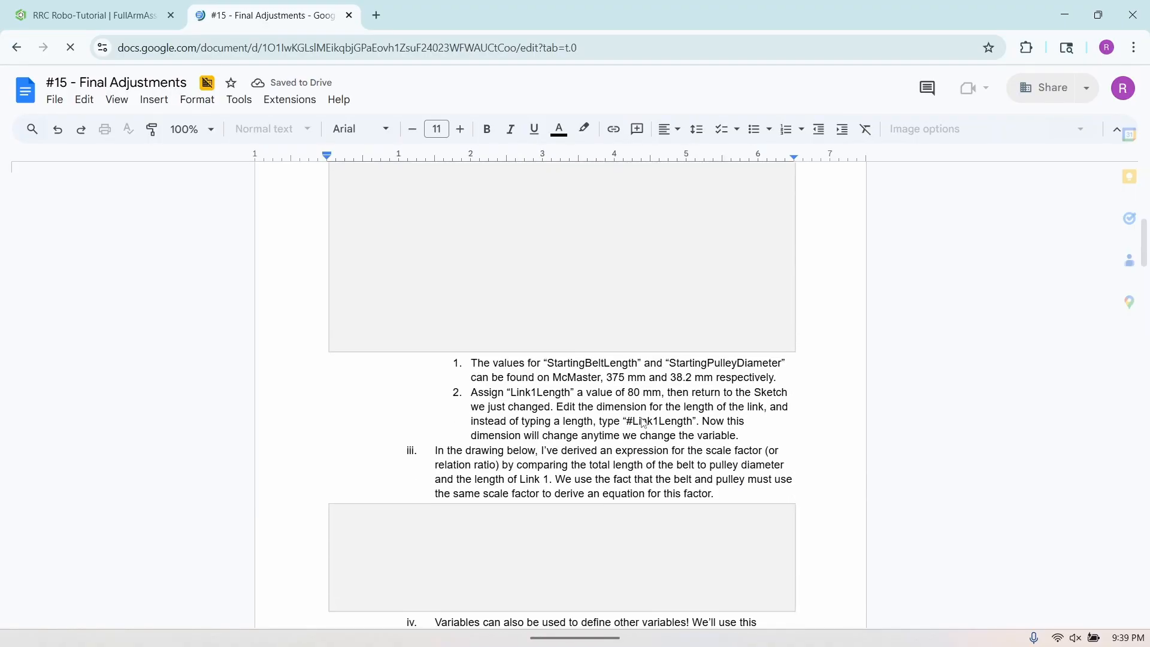
scroll(642, 421, down, 4)
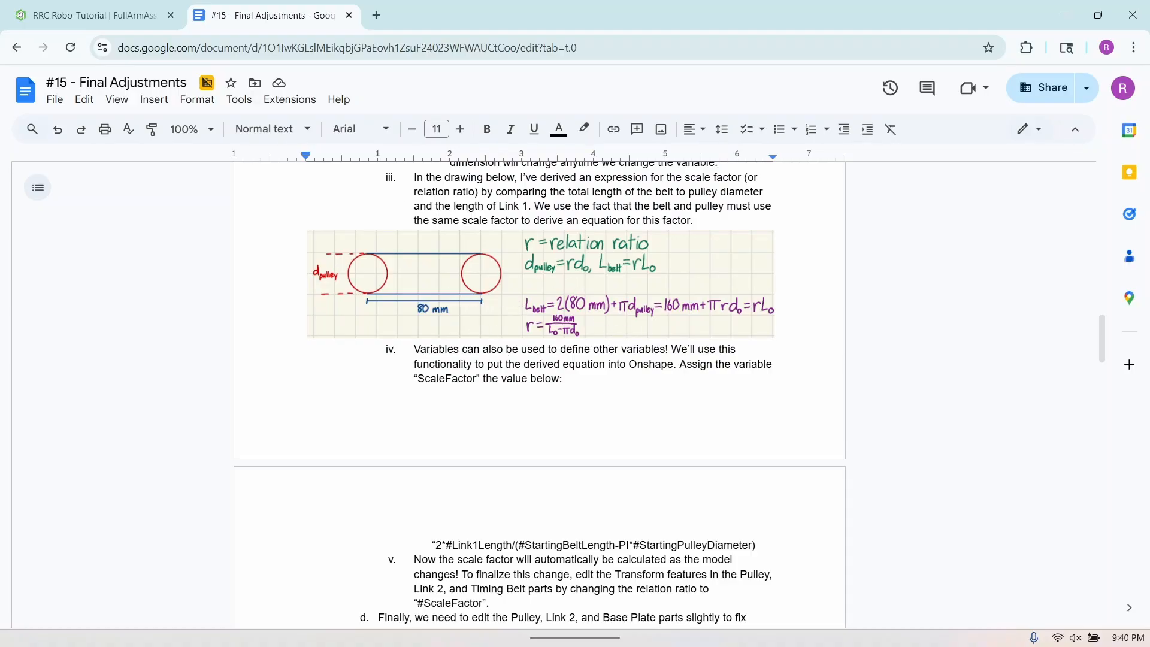
Switch back to the RRC Robo-Tutorial document in Onshape and create a Variable Studio.
click(76, 17)
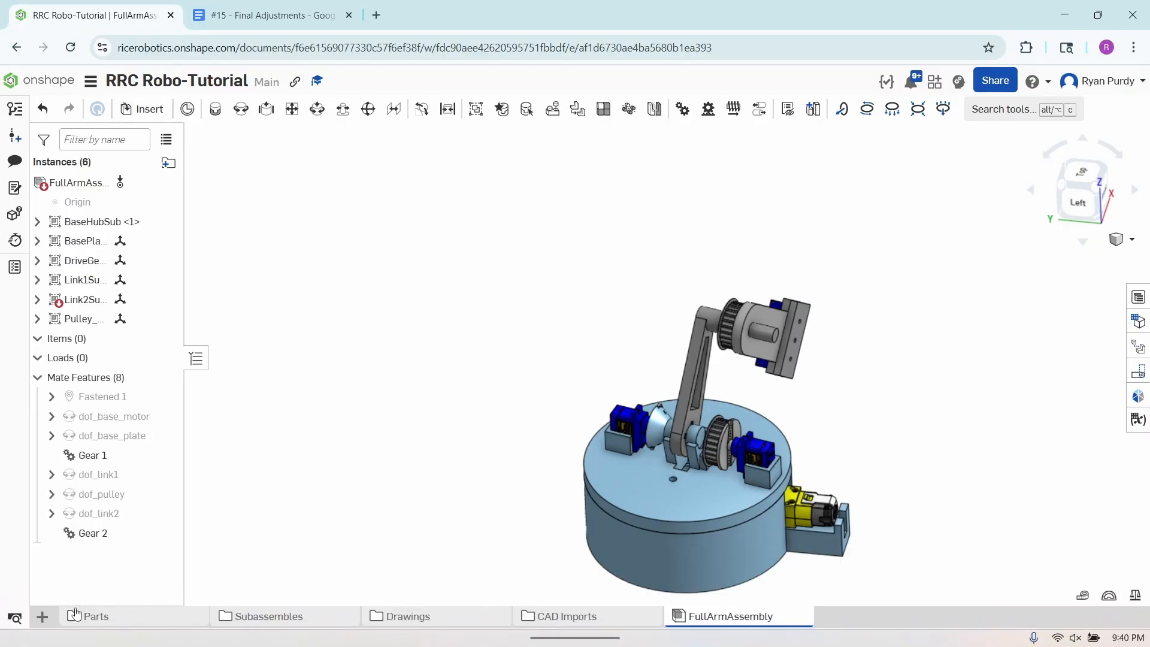
click(43, 622)
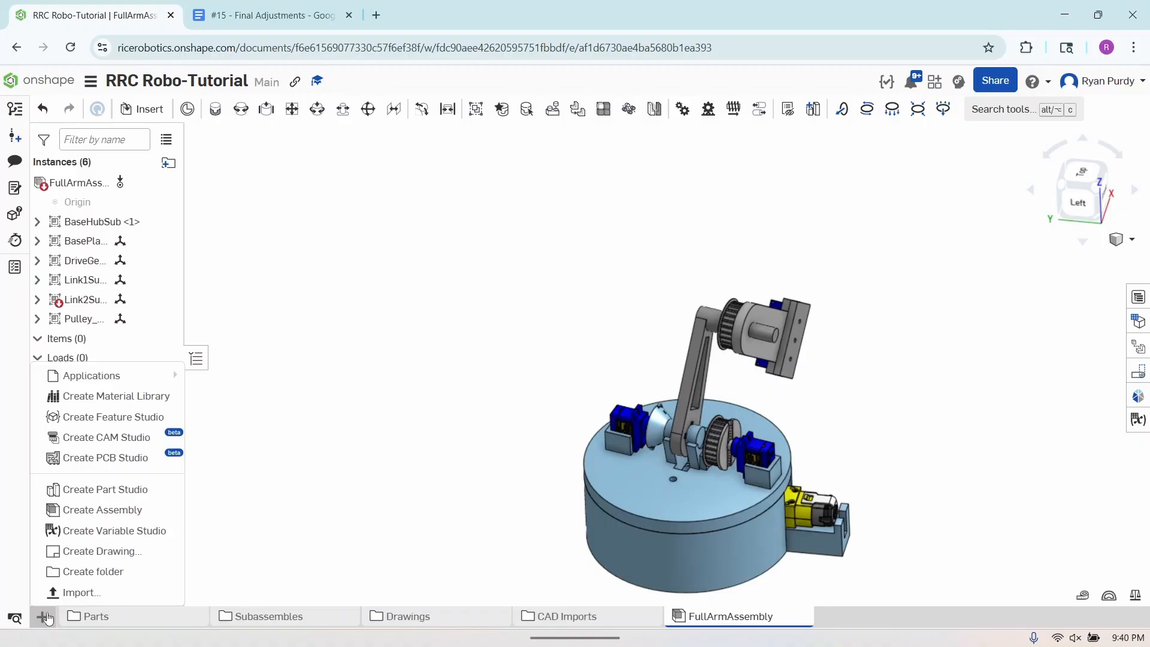
click(98, 533)
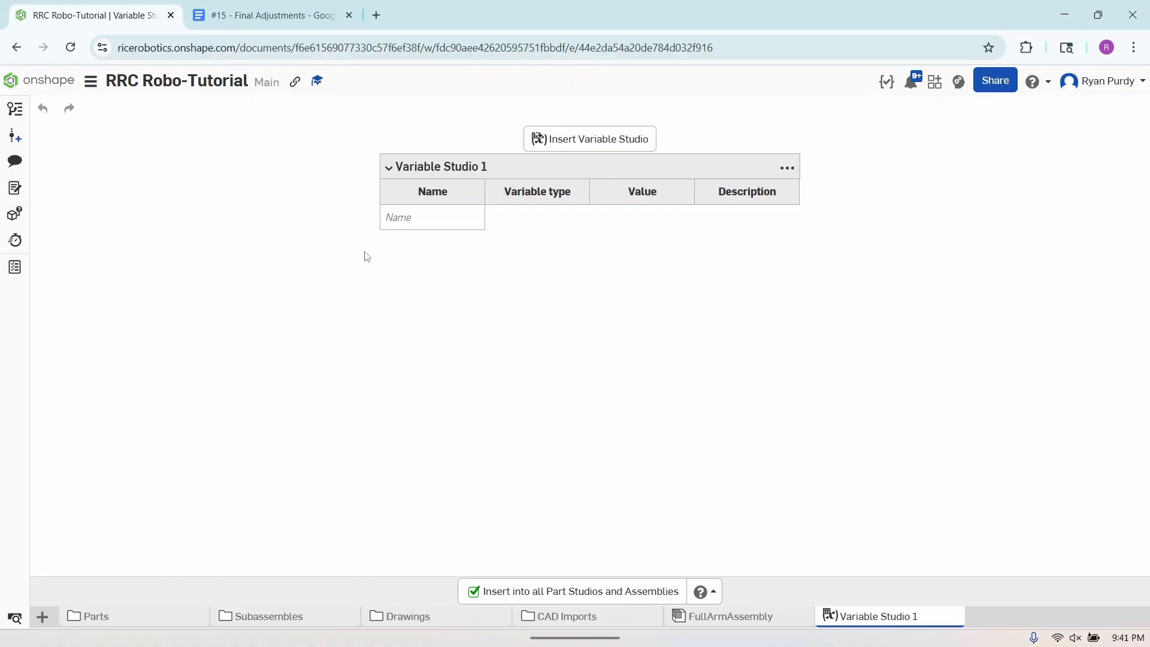
Add the length variables Link1Length and StartingBeltLength to the variable table.
click(440, 221)
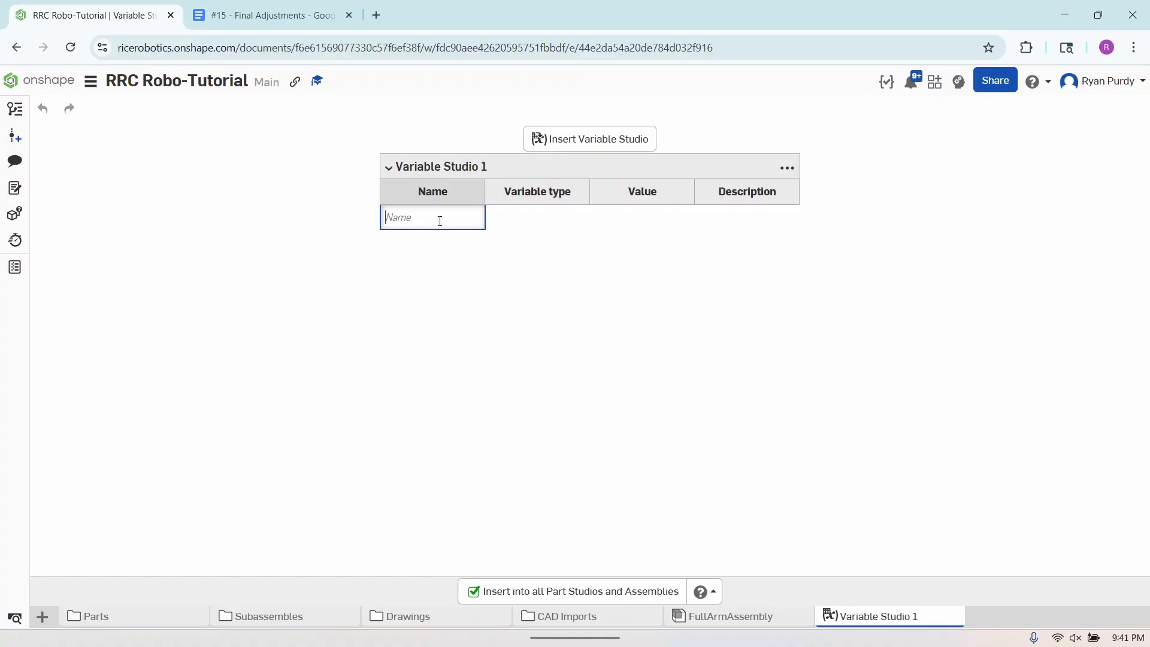
text(Link1Length)
key(Return)
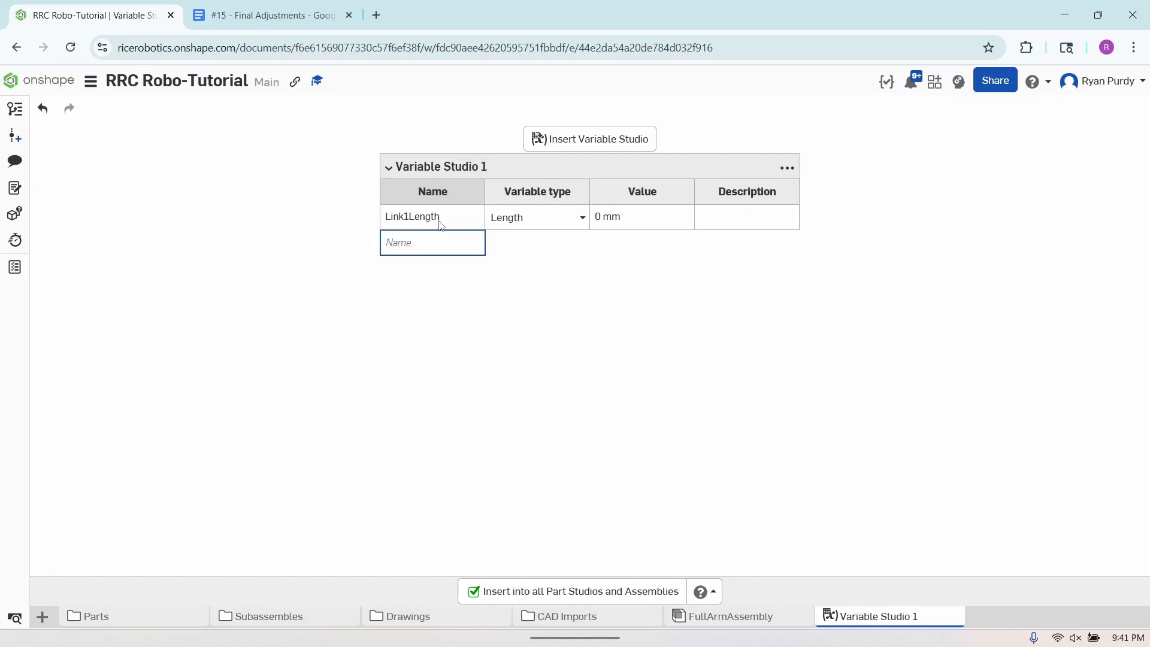
text(Starting)
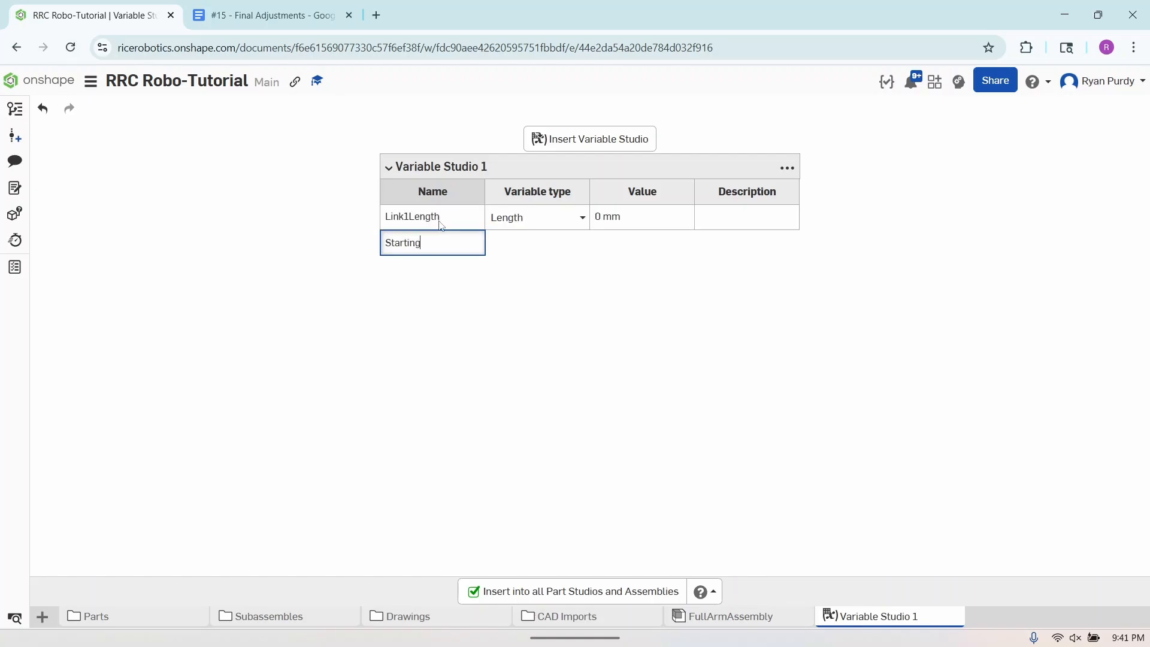
text(BeltLength)
key(Return)
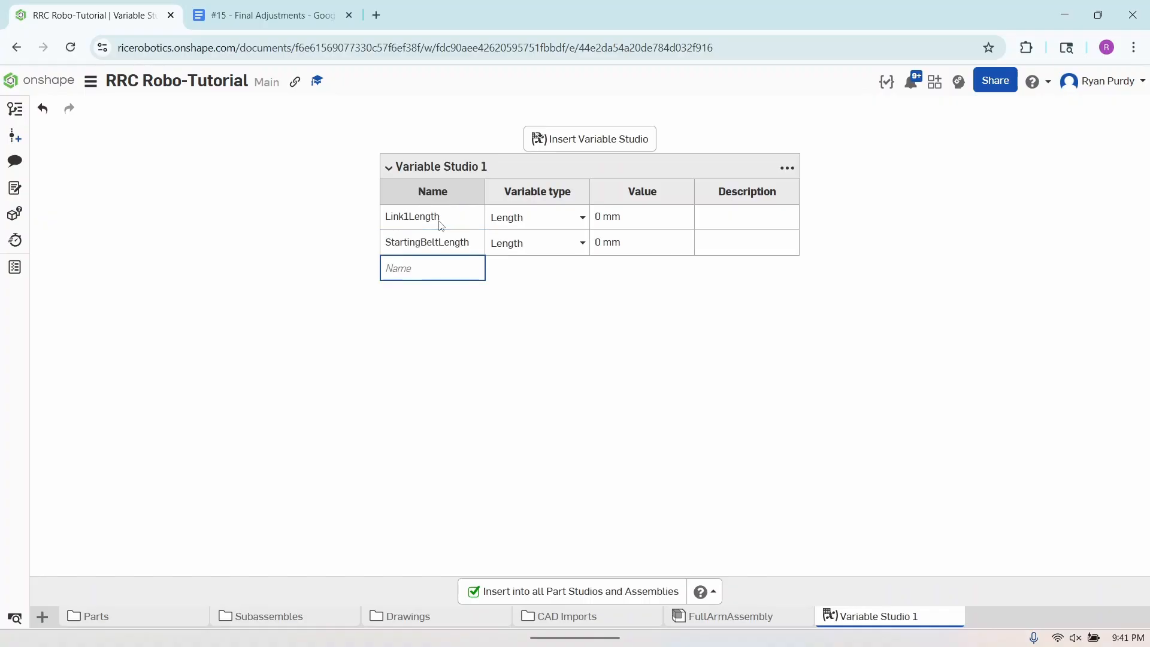
Add the length variable StartingPulleyDiameter and the variable ScaleFactor with its type set to Any.
text(StartingPu)
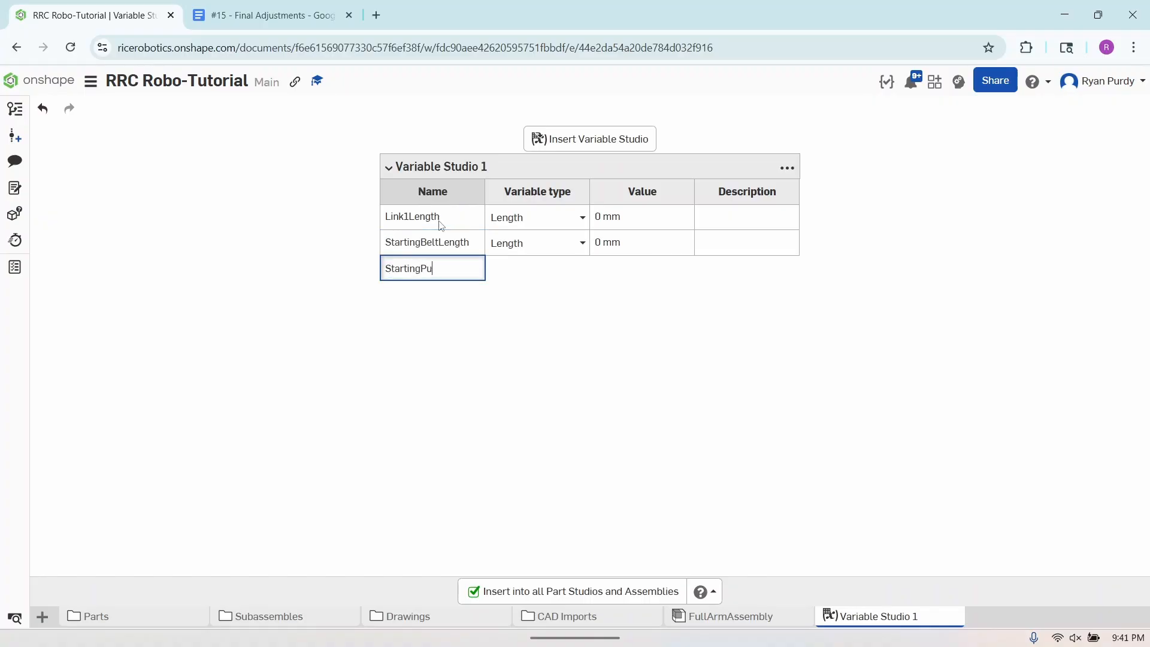
text(lleyDiameter)
key(Return)
text(S)
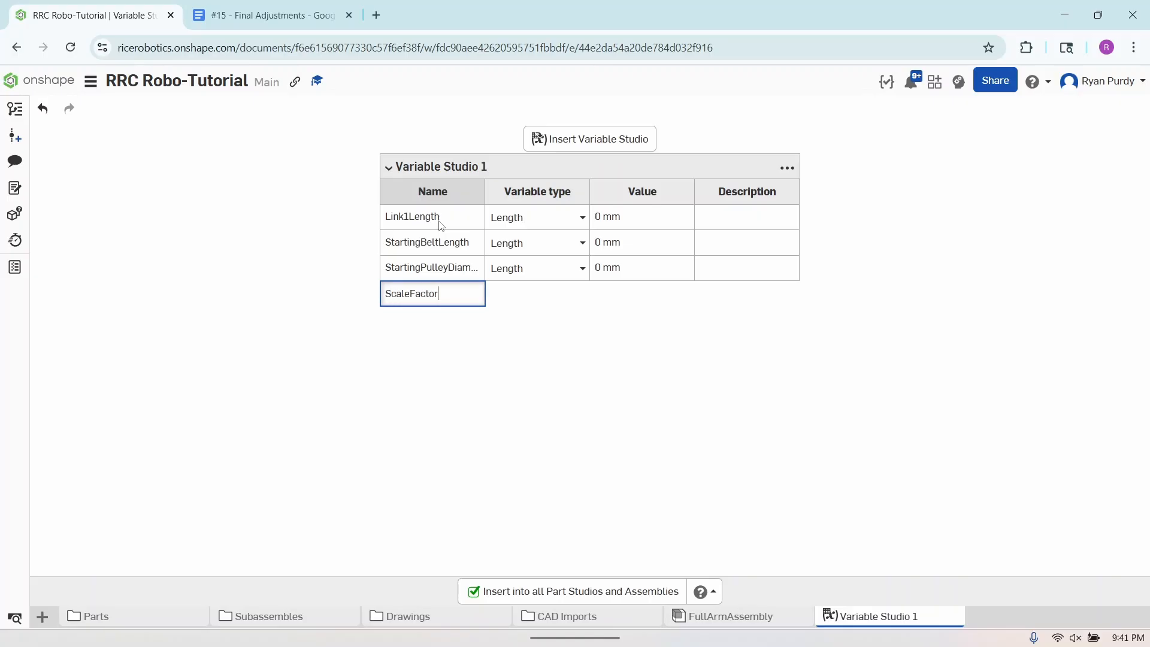
text(caleFactor)
key(Return)
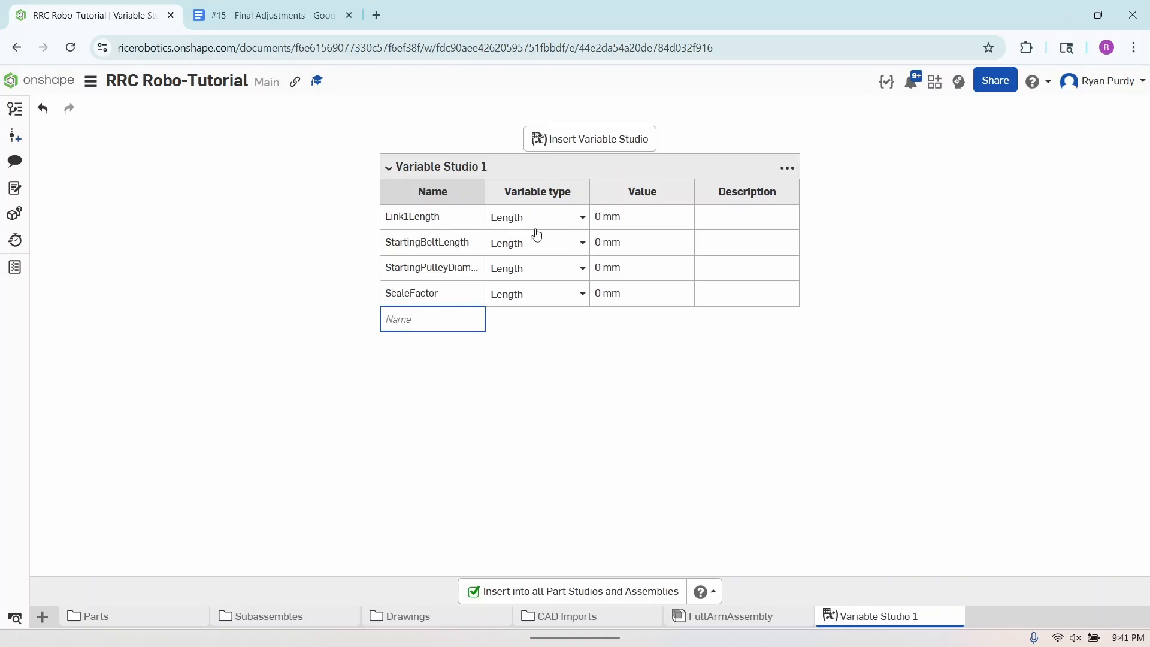
click(534, 296)
click(519, 380)
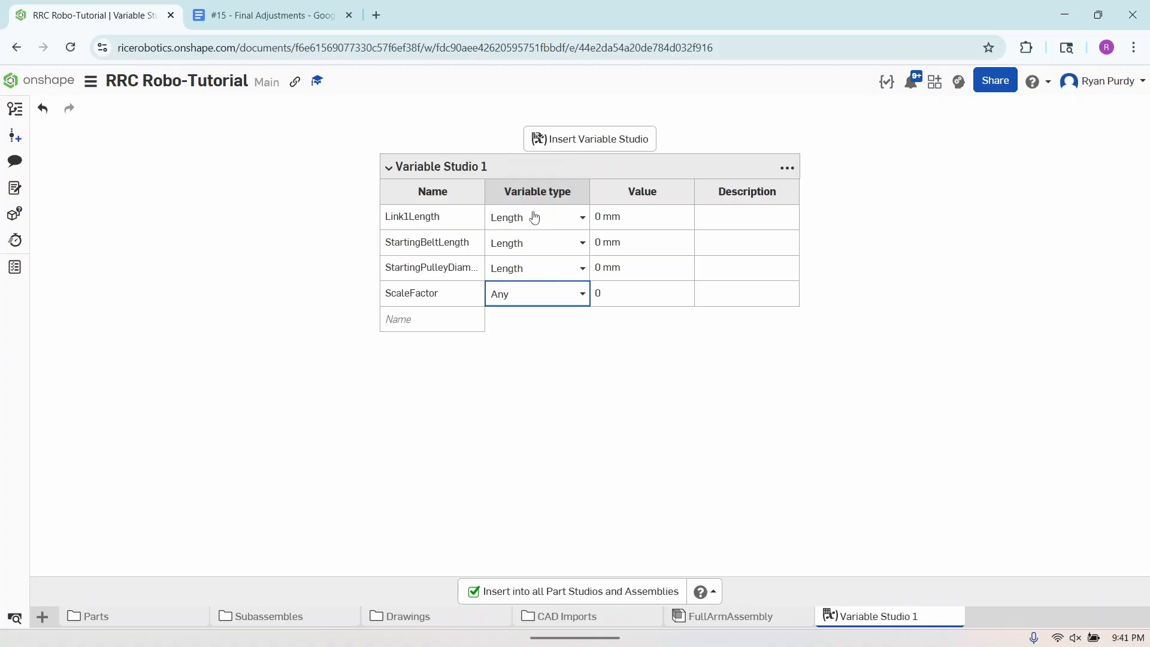
Set the value of Link1Length to 80 mm.
click(629, 219)
click(629, 220)
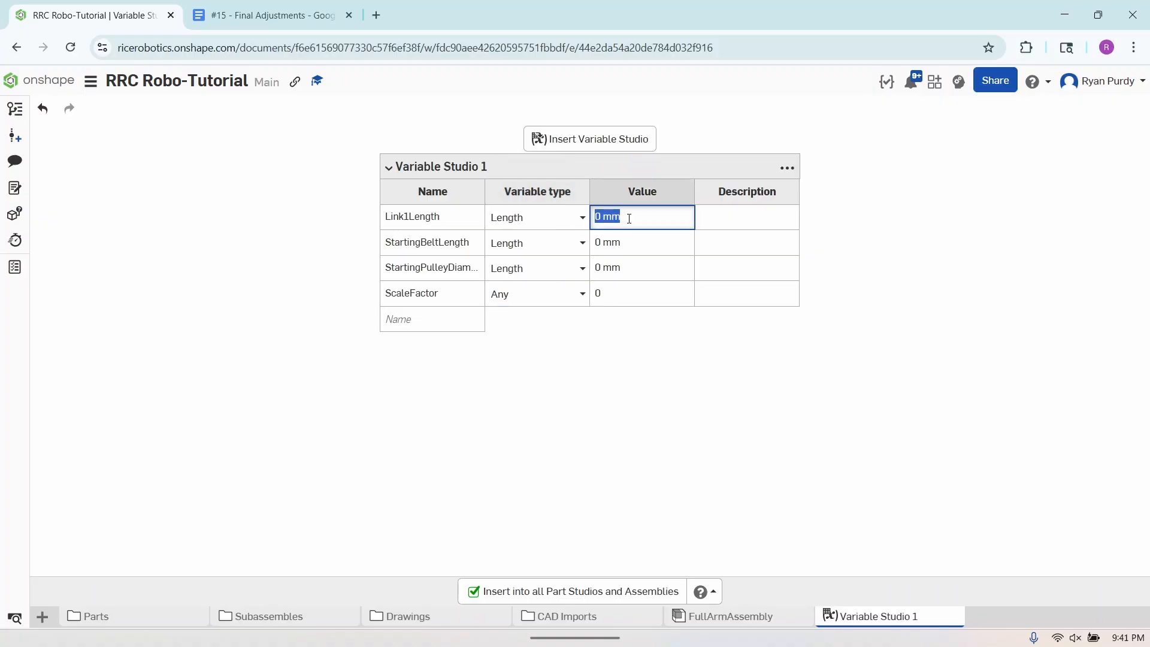
text(80 mm)
key(Return)
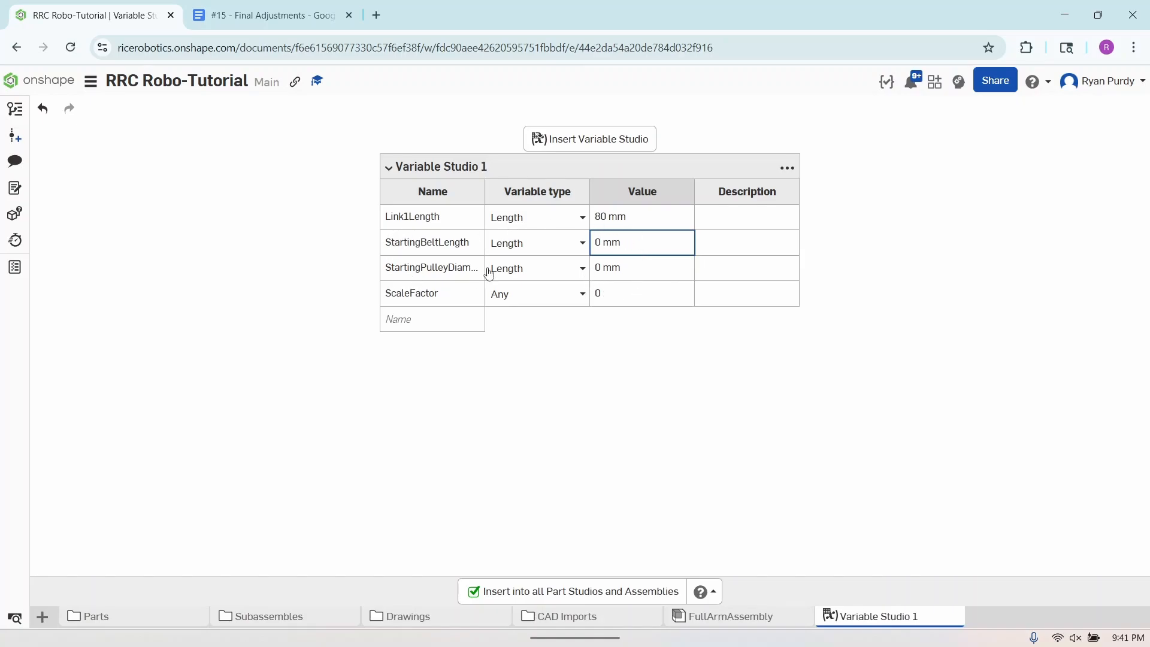
Set the value of StartingBeltLength to 375 mm and StartingPulleyDiameter to 38.2 mm.
click(625, 241)
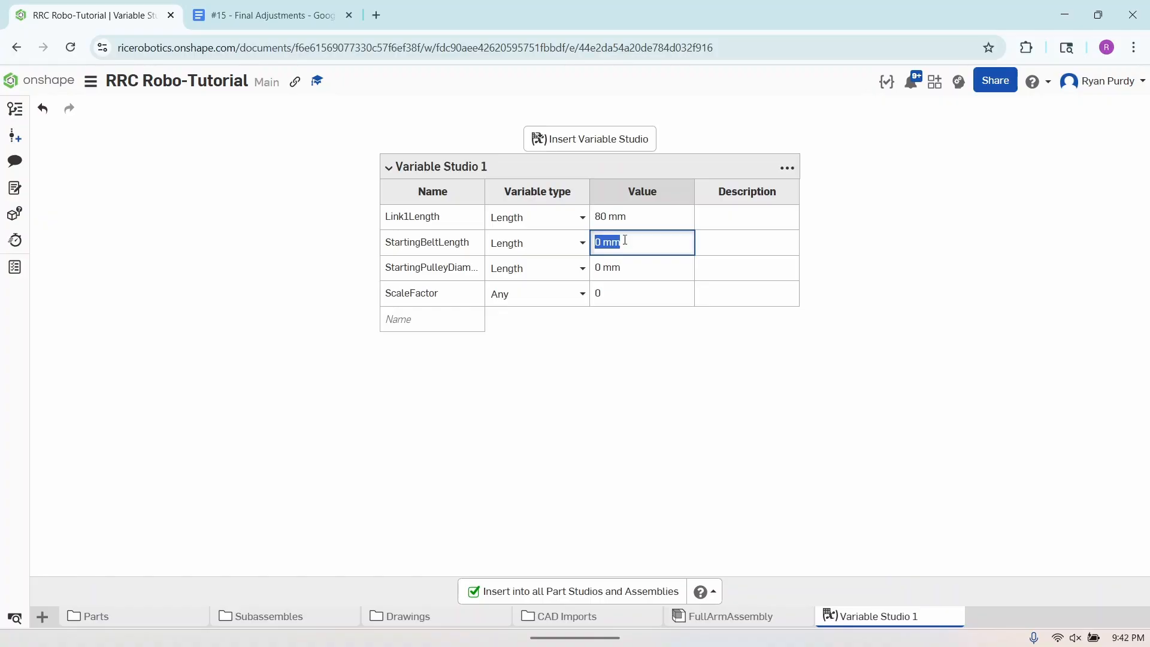
text(375 mm)
key(Return)
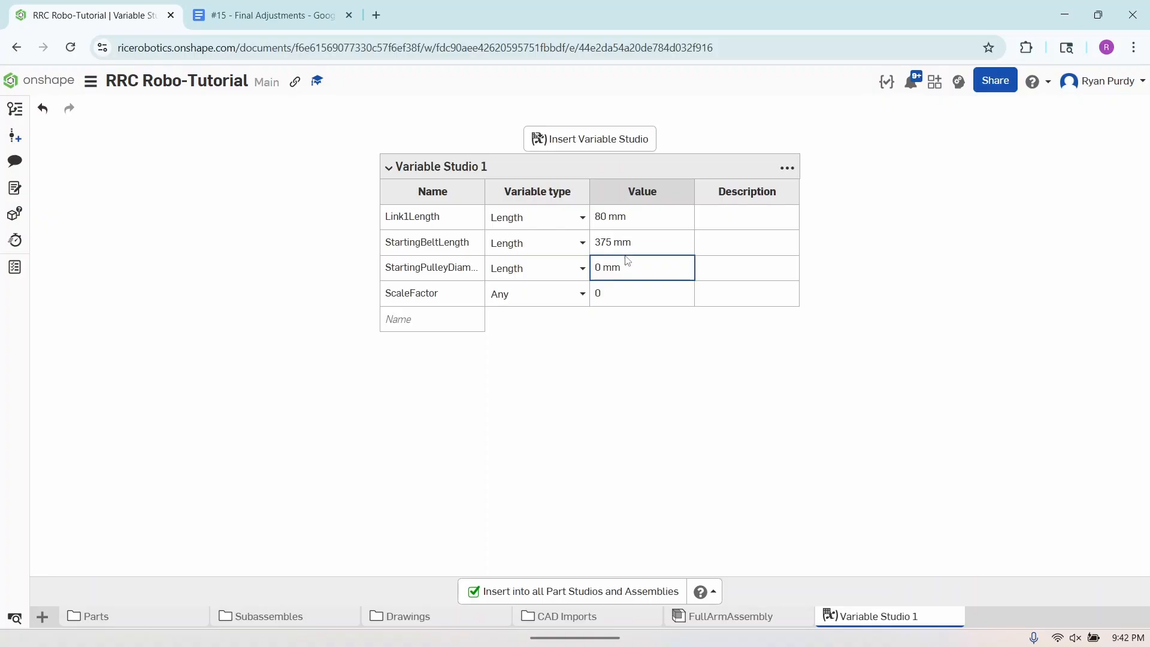
click(627, 268)
text(38.2 mm)
key(Return)
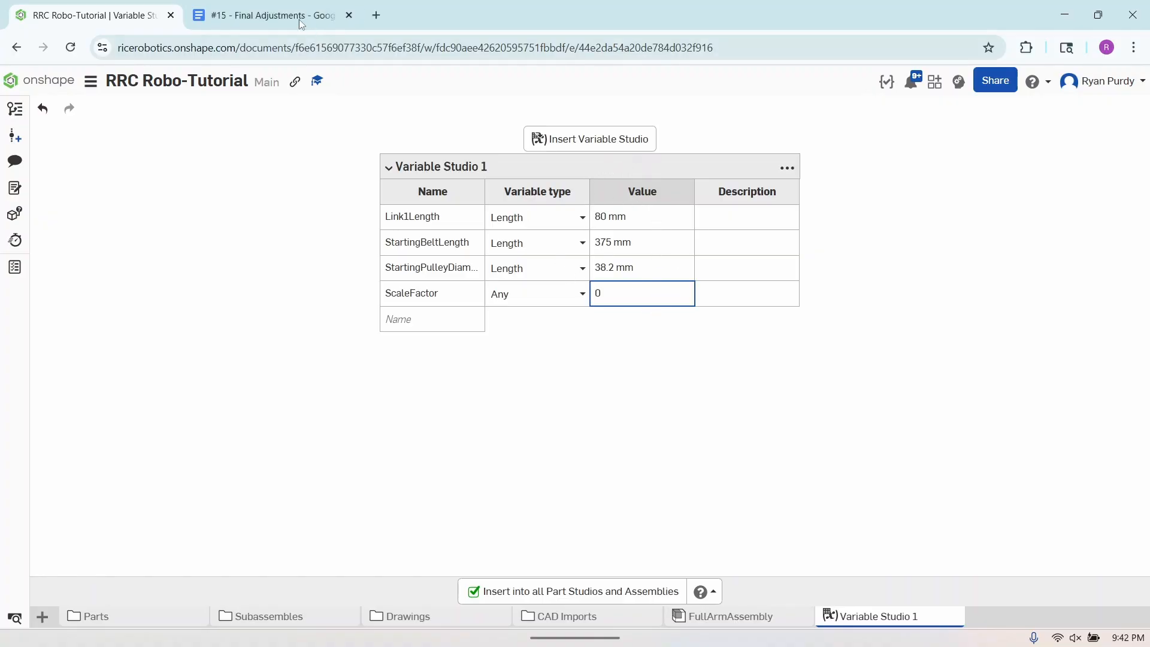
Check the instructions document for the ScaleFactor formula and set its value to 2*#Link1Length/(#StartingBeltLength-PI*#StartingPulleyDiameter).
click(275, 15)
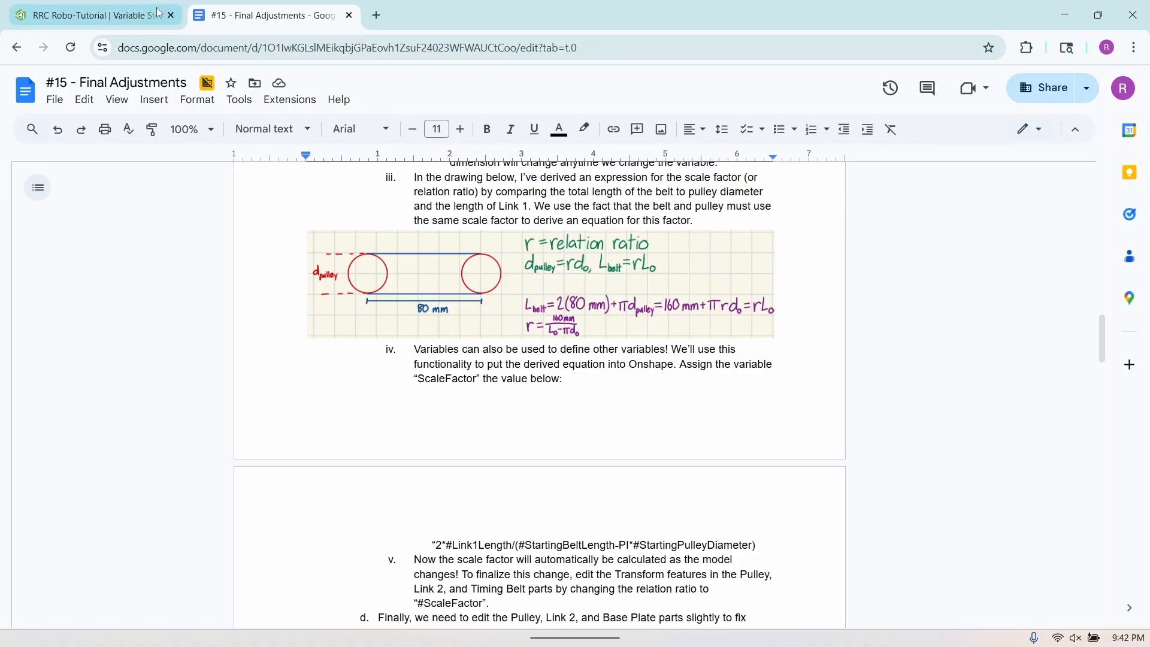
click(131, 14)
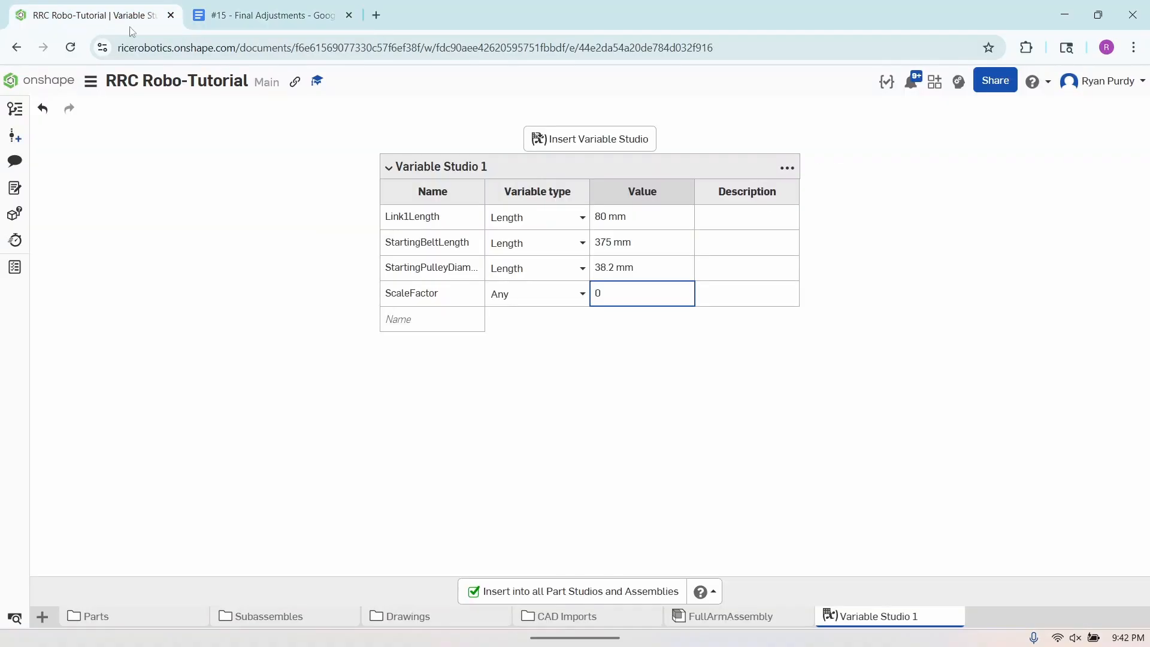
click(651, 291)
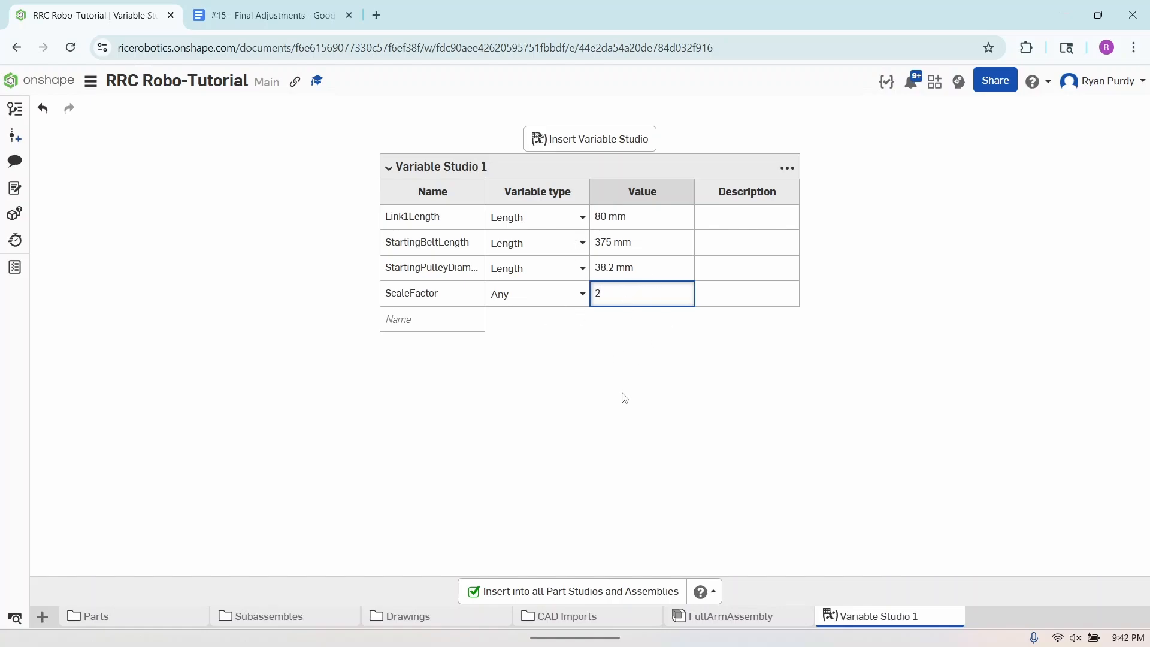
text(2*#)
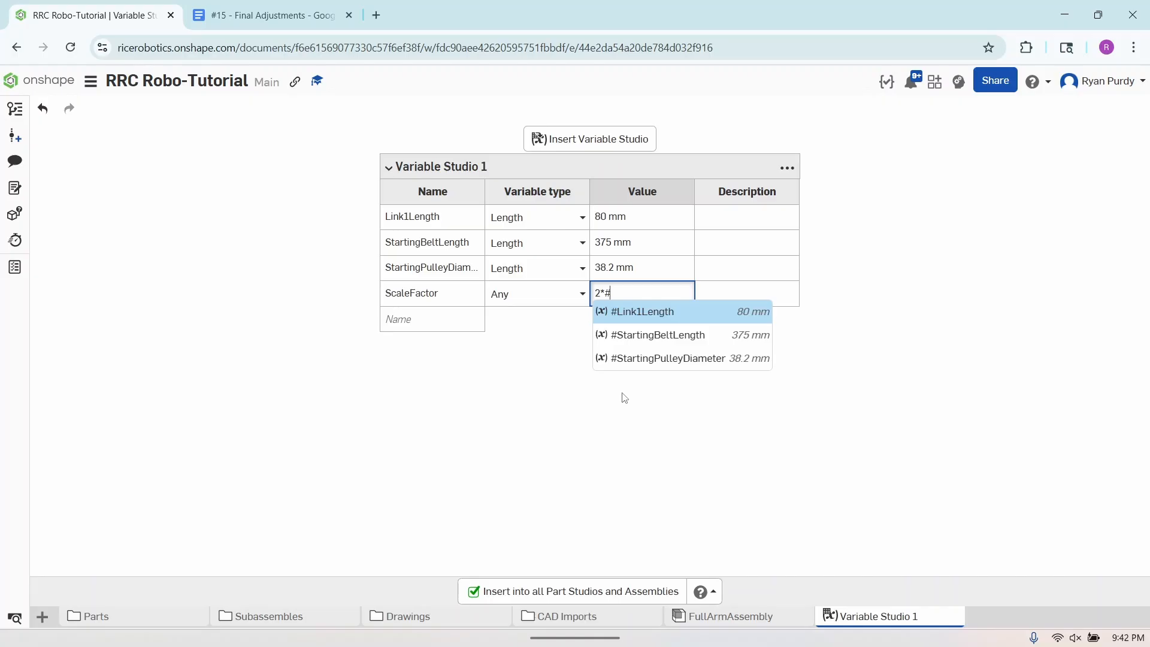
key(BackSpace)
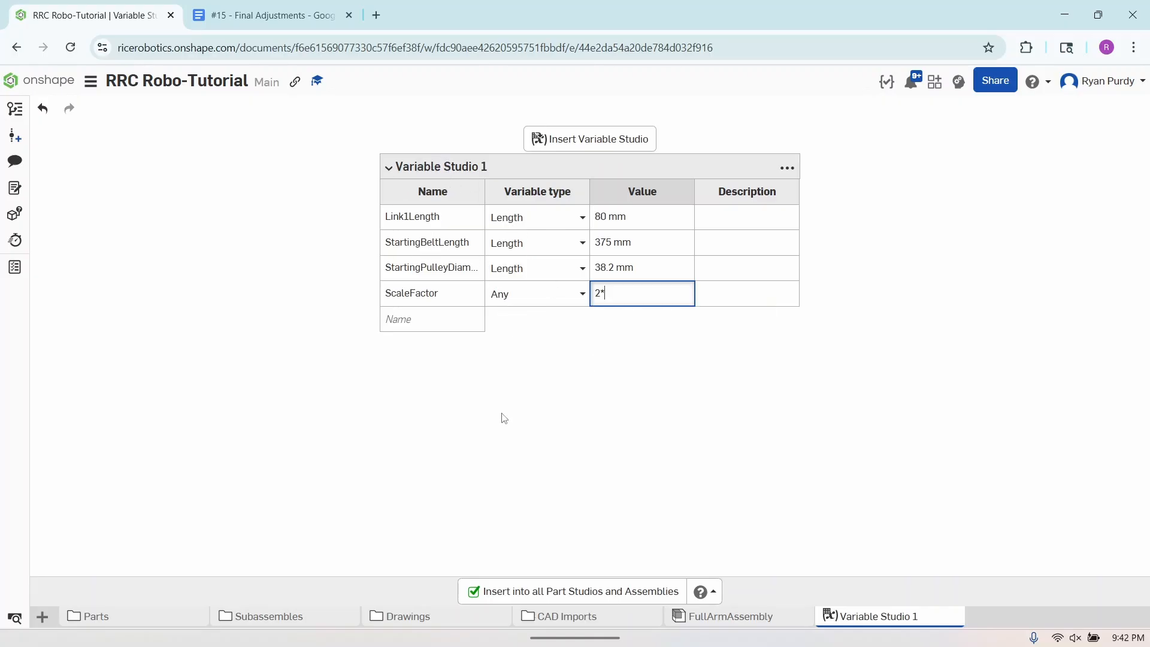
text(#Link1Length)
click(654, 313)
text(/(#S)
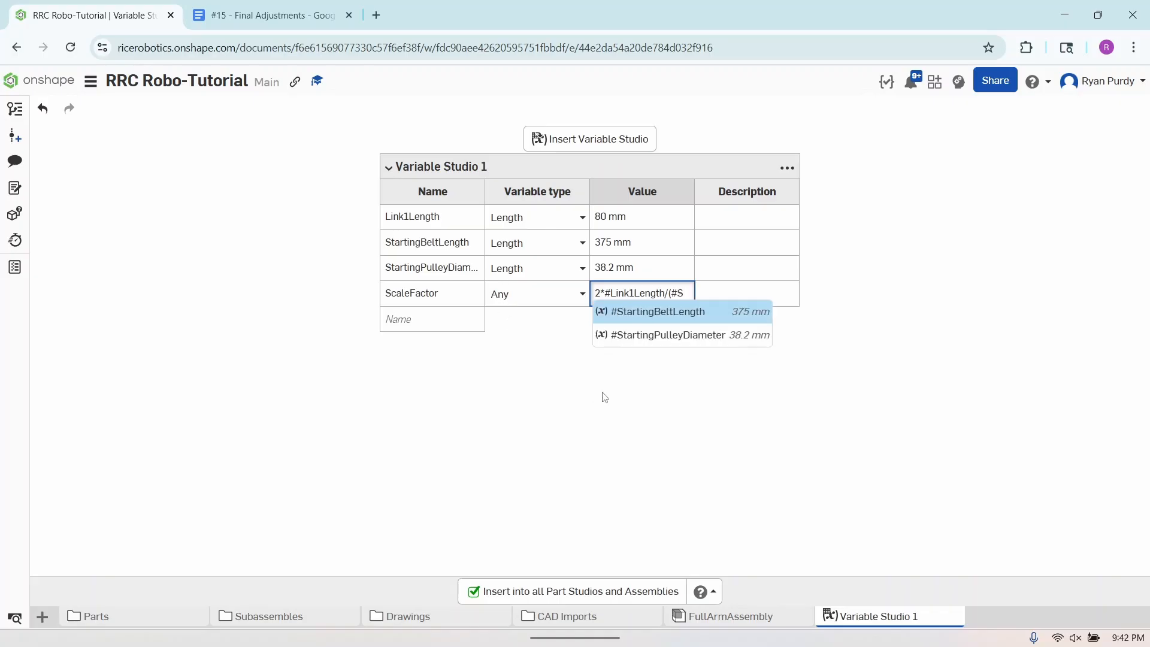
click(662, 312)
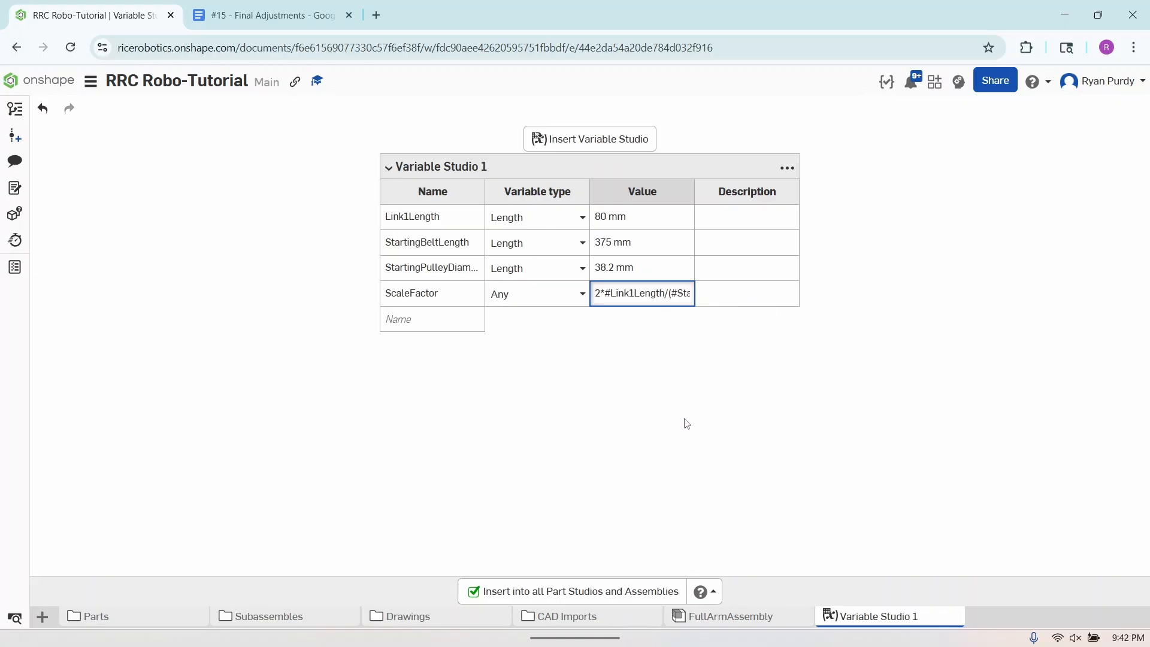
text(-PI)
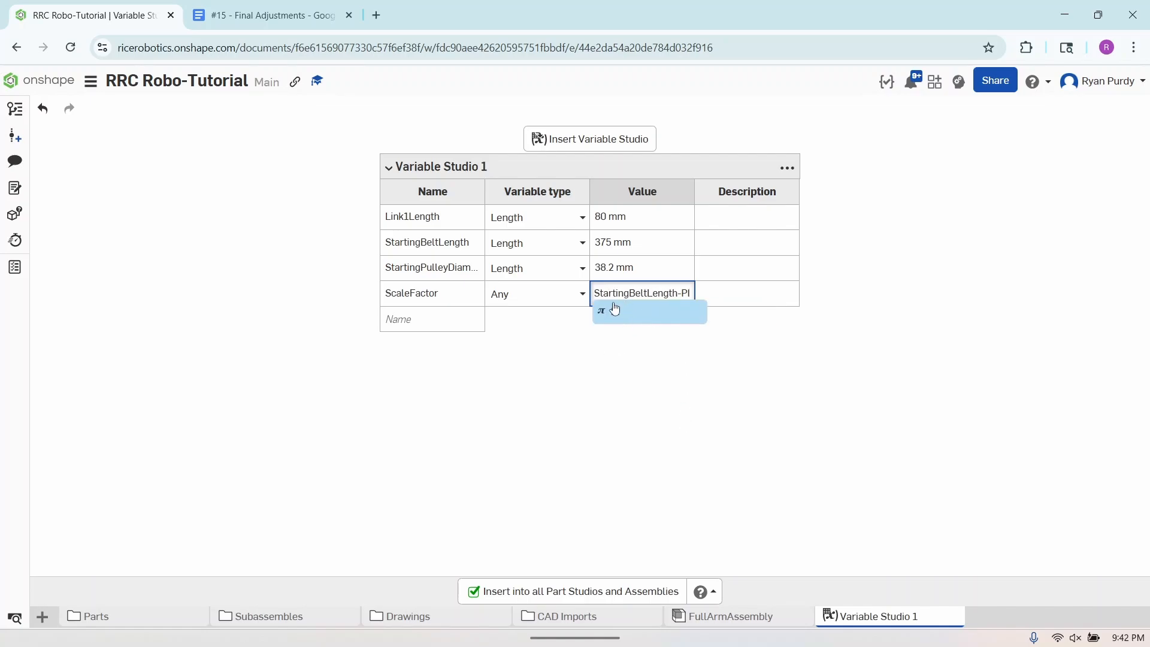
click(641, 314)
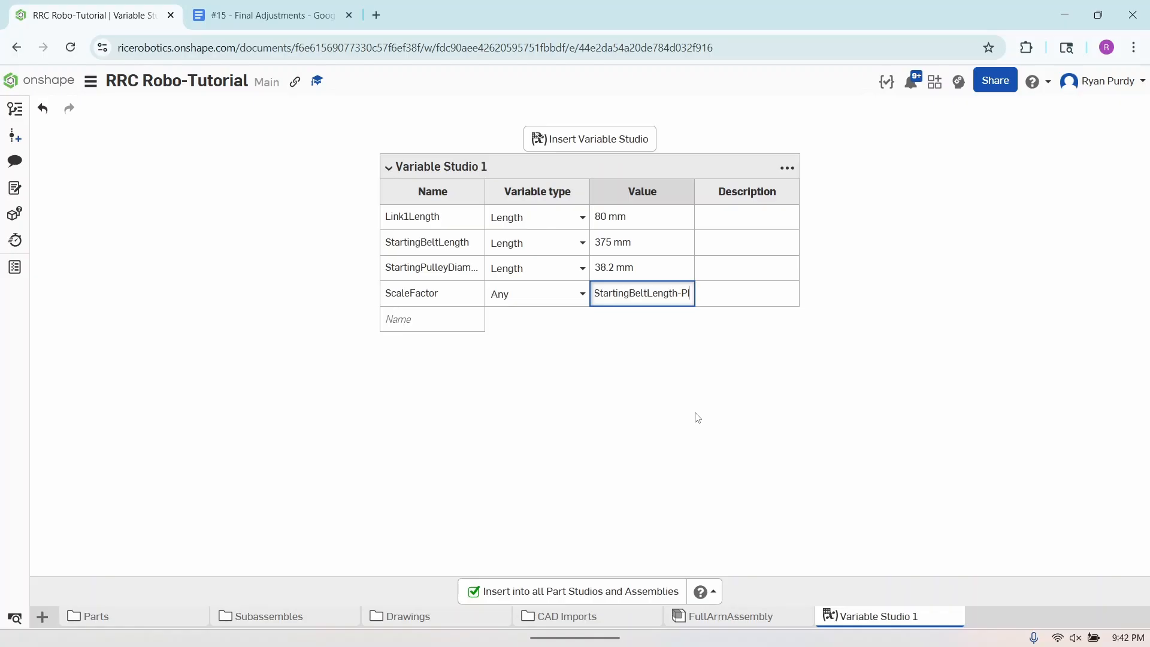
text(*#S)
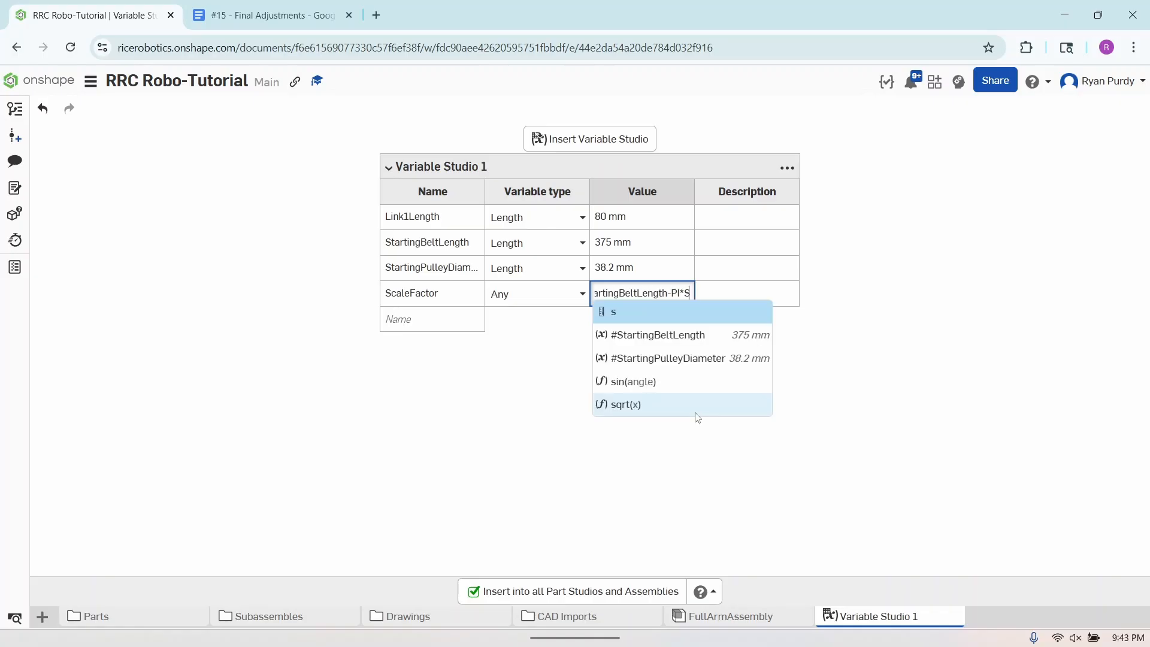
text(ta)
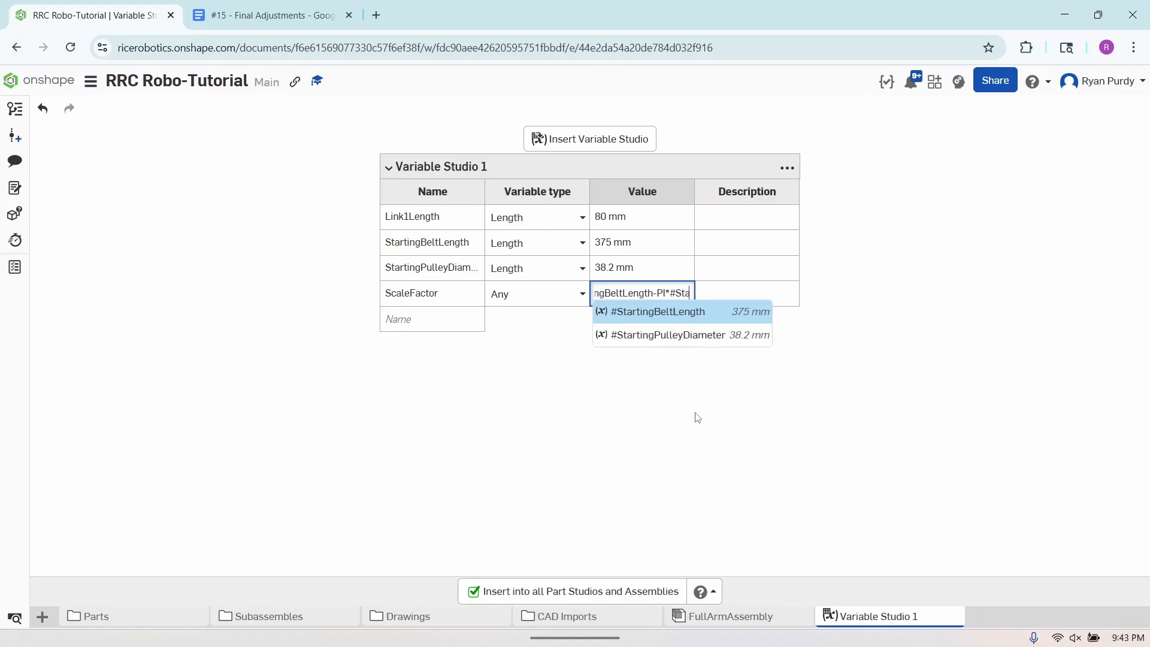
click(679, 335)
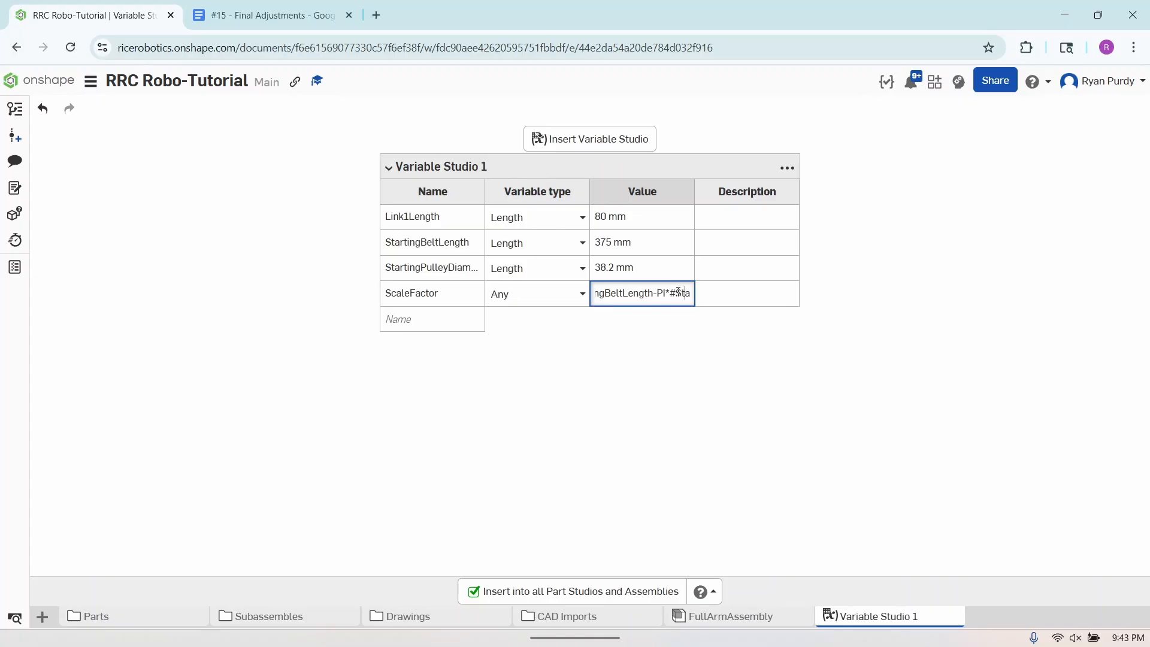
key(Right)
key(Right)
key(Right)
key(Right)
key(Right)
key(Right)
key(Right)
key(Right)
key(Right)
key(Right)
key(Right)
key(Right)
key(Right)
key(Right)
key(Right)
key(Right)
key(Right)
key(Right)
key(Right)
key(Right)
text())
key(Return)
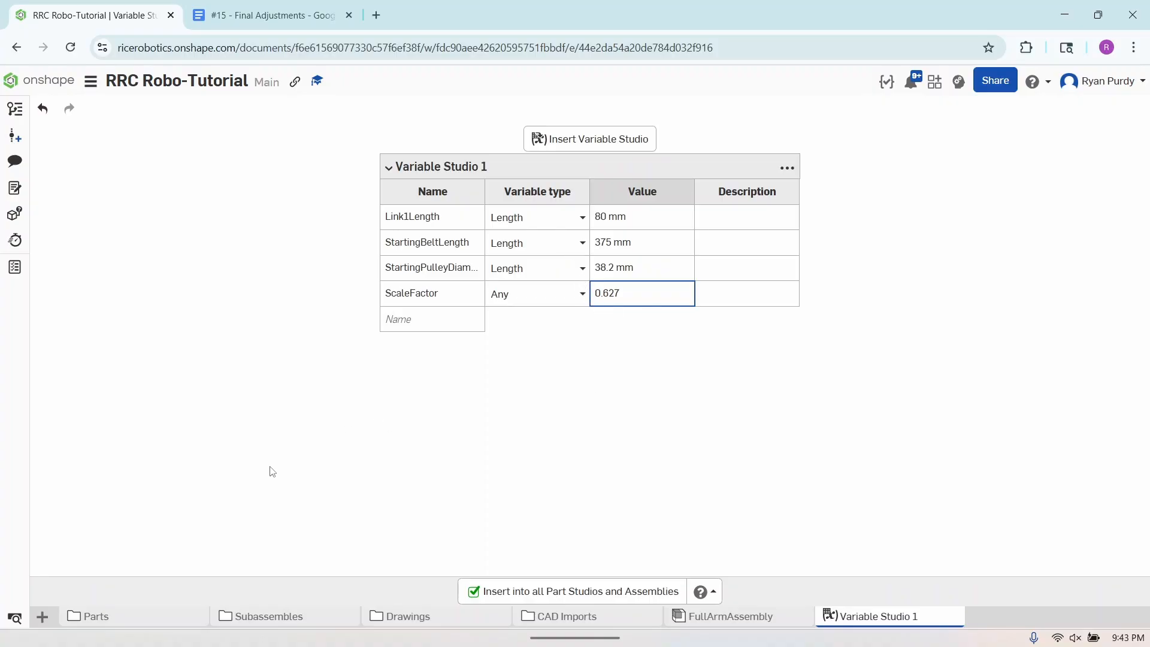
Open Sketch 5 of the Link1 part for editing and view it normal to the sketch plane.
click(126, 616)
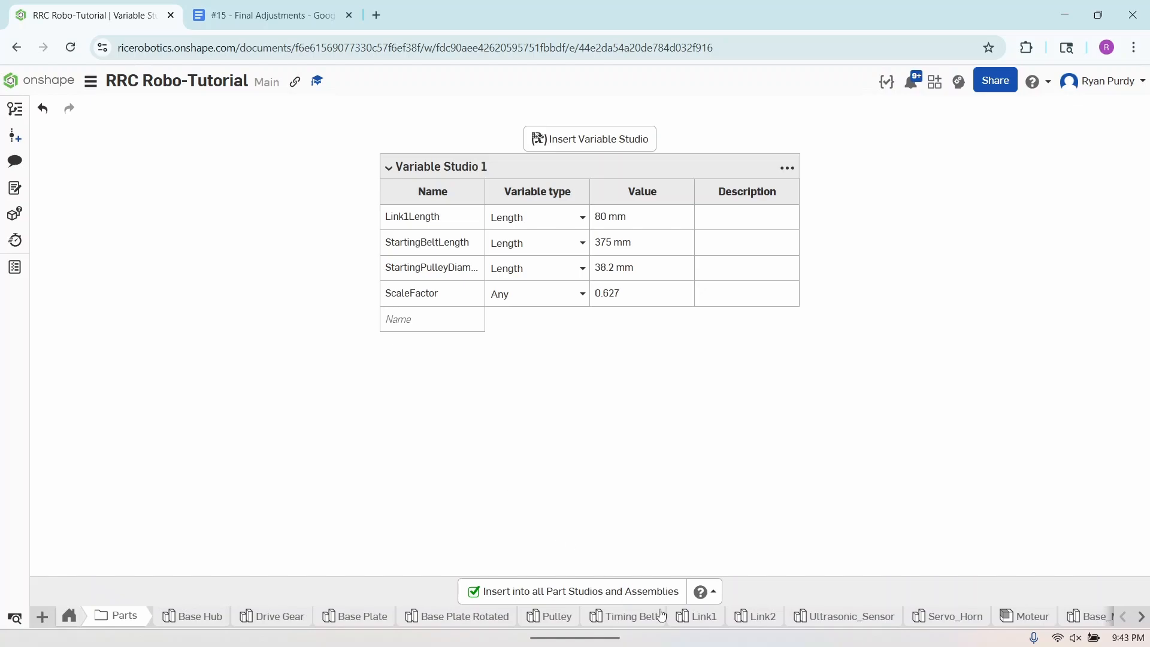
click(693, 618)
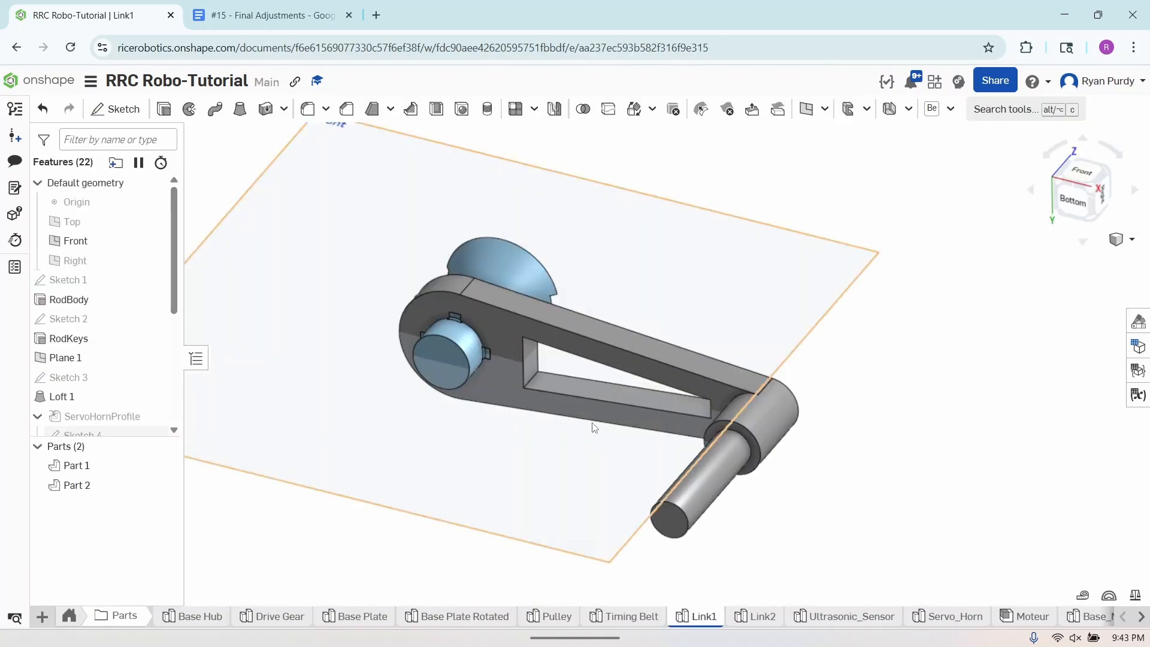
scroll(113, 377, down, 4)
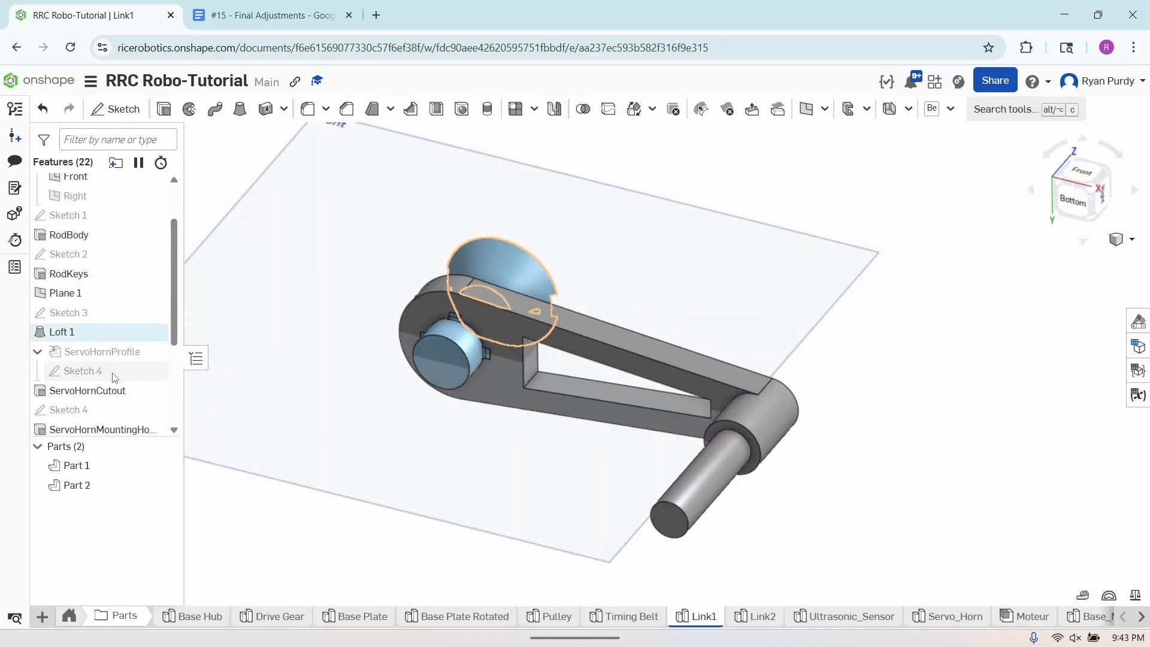
scroll(113, 377, down, 2)
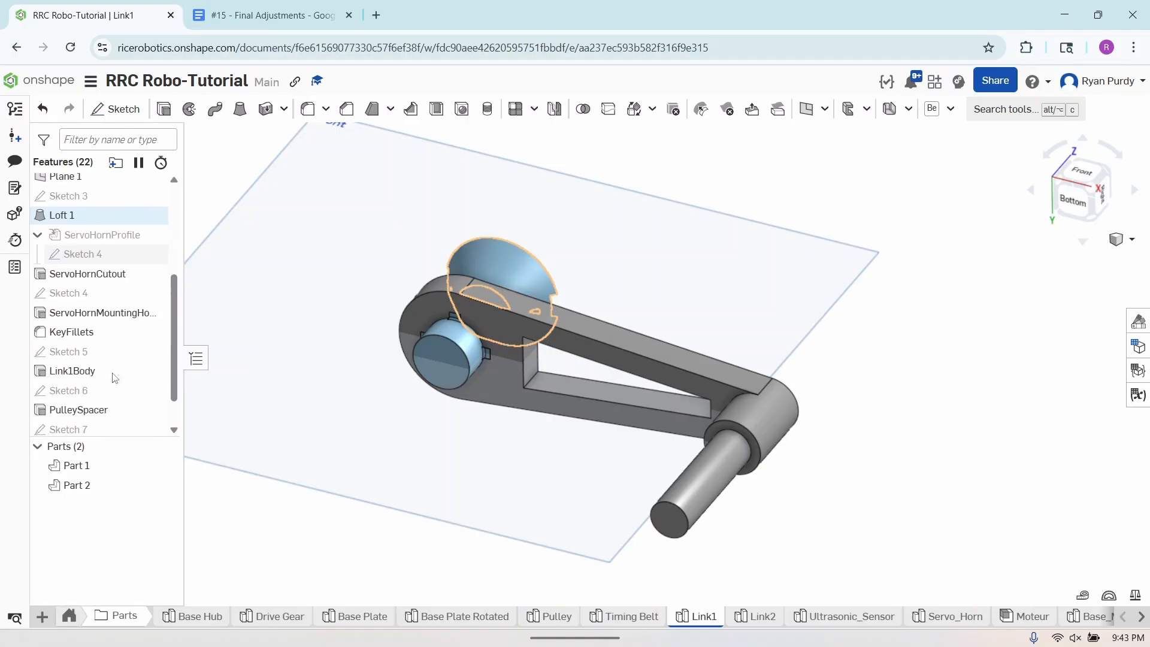
right_click(105, 356)
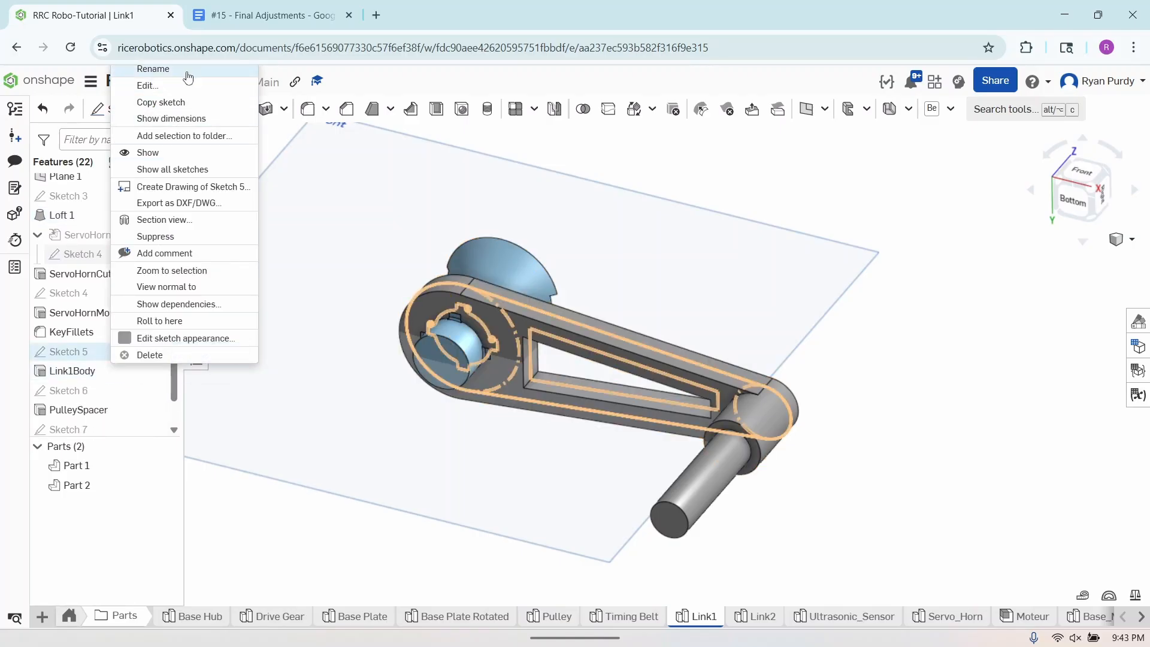
click(148, 85)
right_click(454, 476)
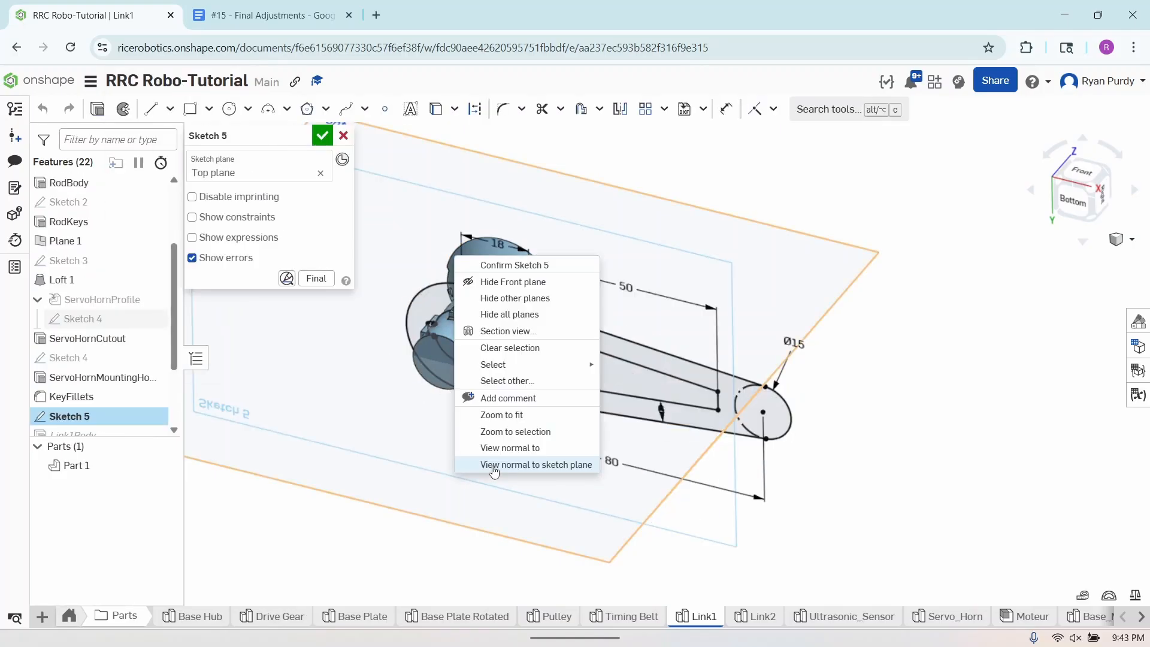
click(493, 466)
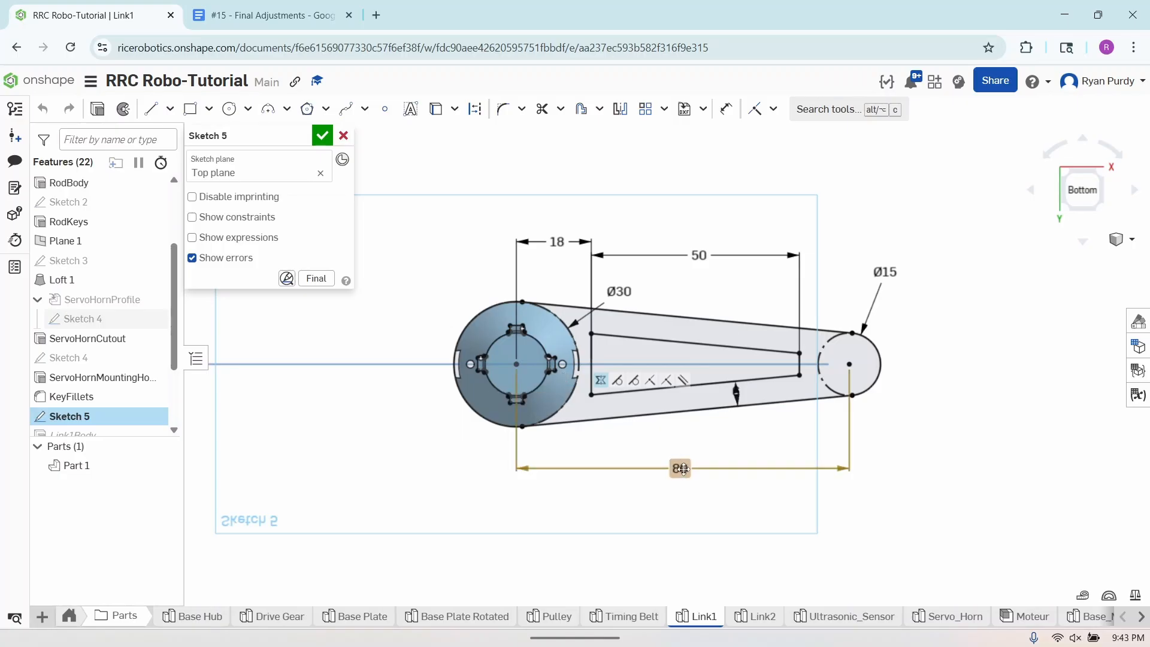
Set the centre-to-centre length dimension of the link body to #Link1Length and accept the sketch.
double_click(681, 468)
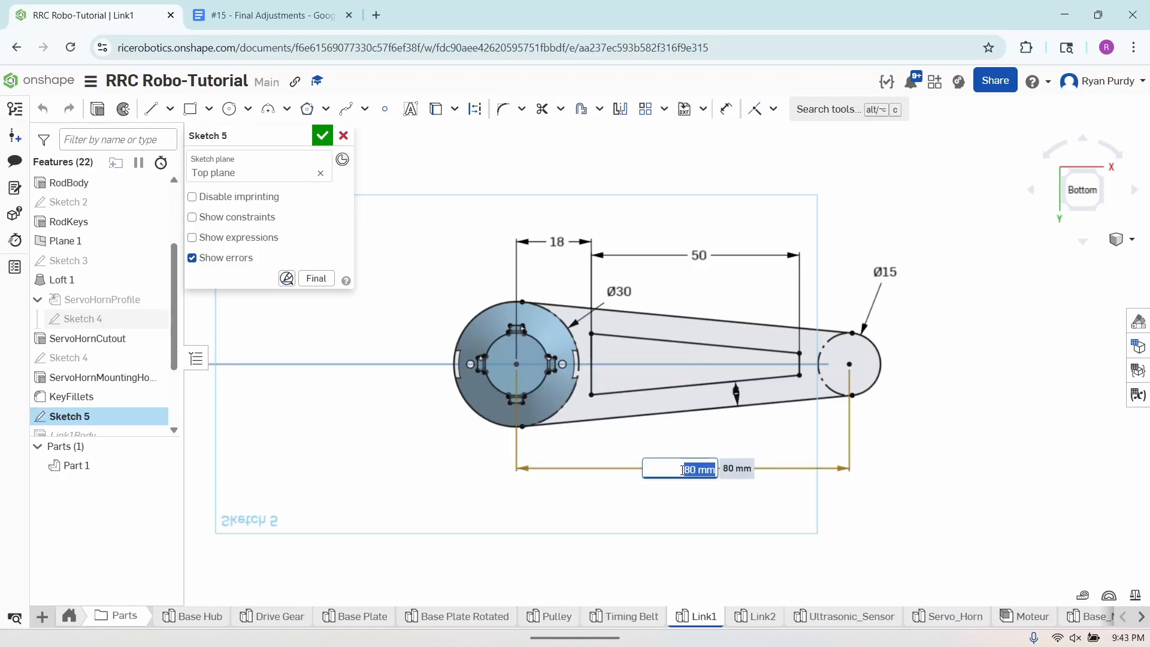
key(BackSpace)
text(#Link)
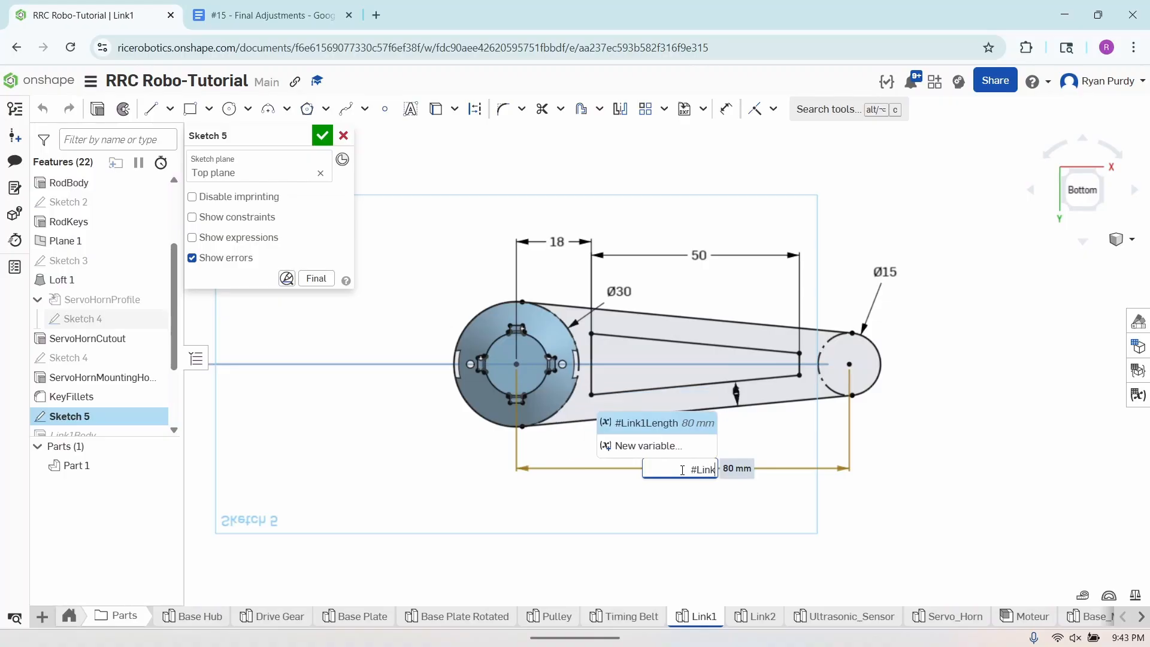
click(670, 423)
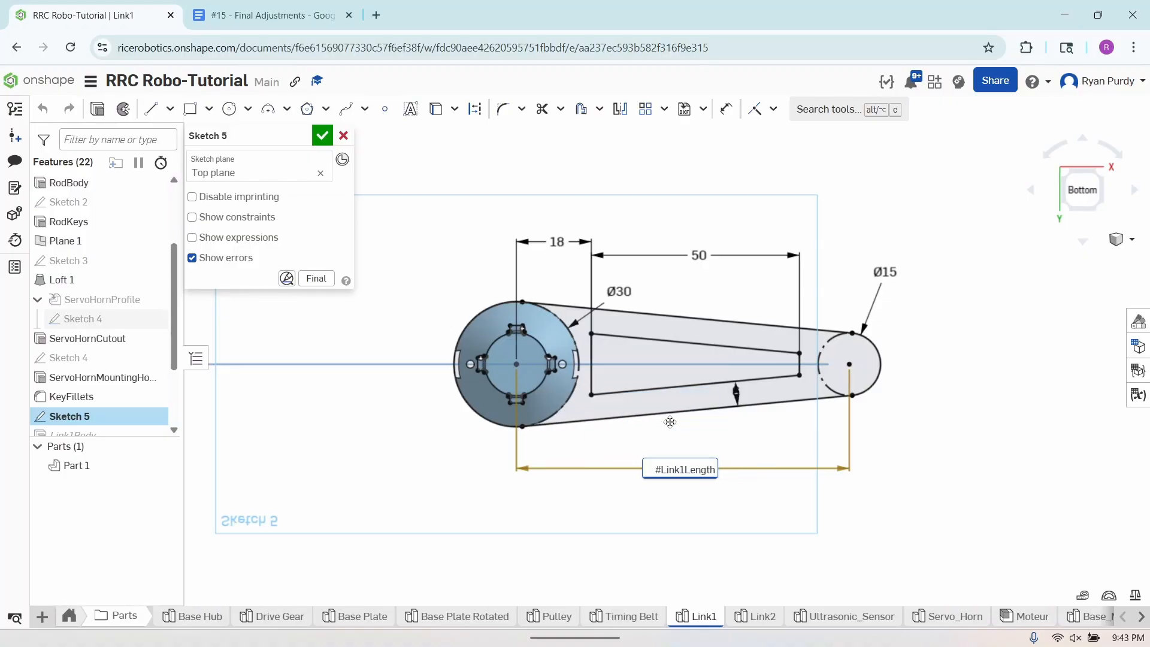
key(Return)
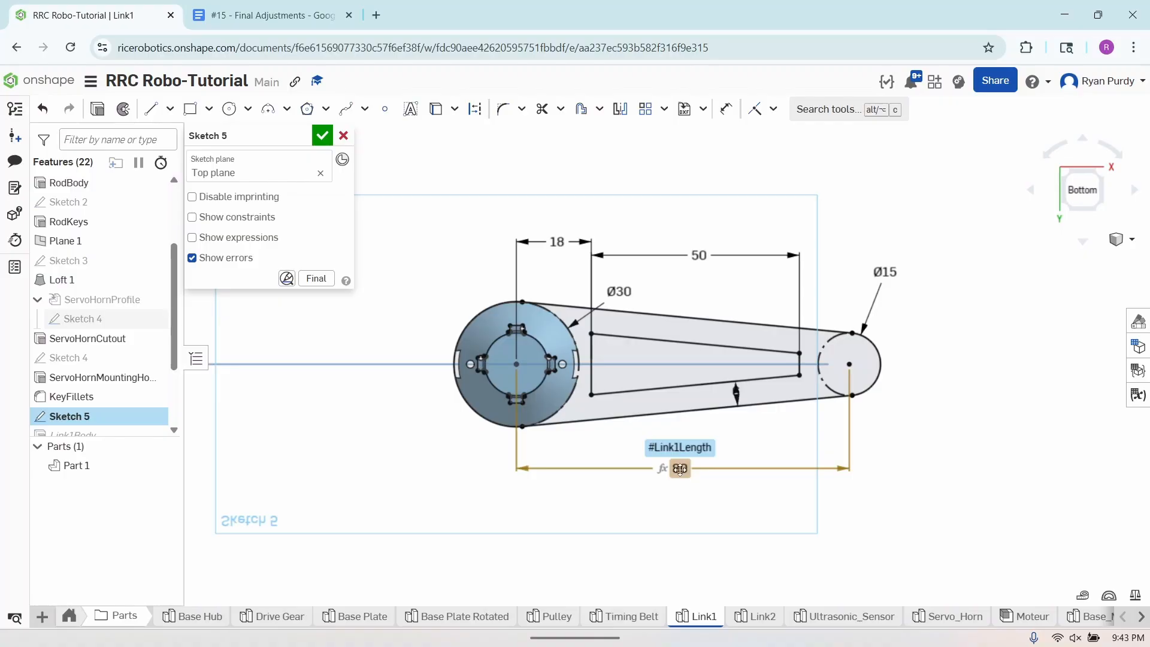
click(327, 142)
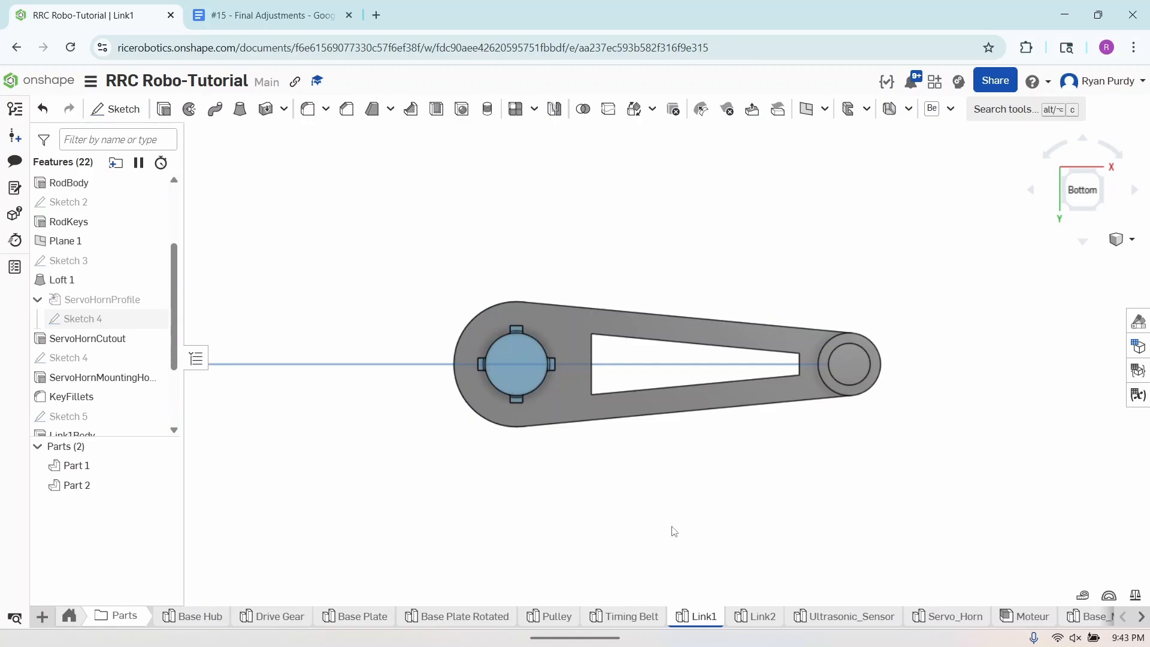
right_drag(674, 532, 670, 453)
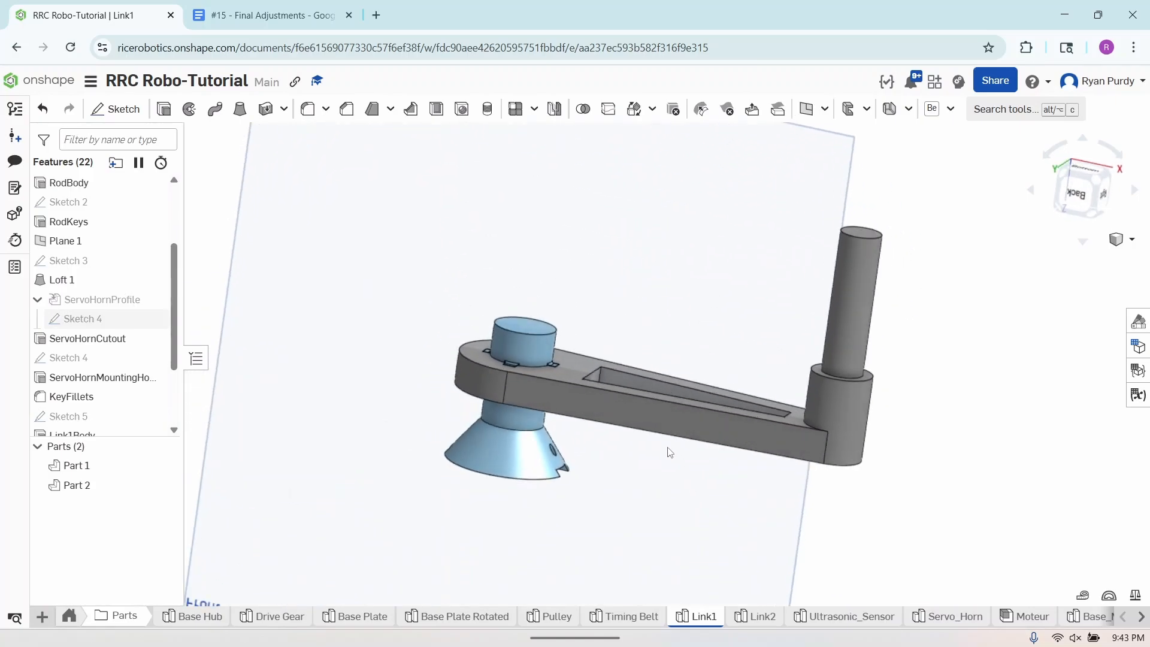
Set the uniform scale of the ShrinkPulley feature in the Pulley part to #ScaleFactor and accept the feature.
click(552, 616)
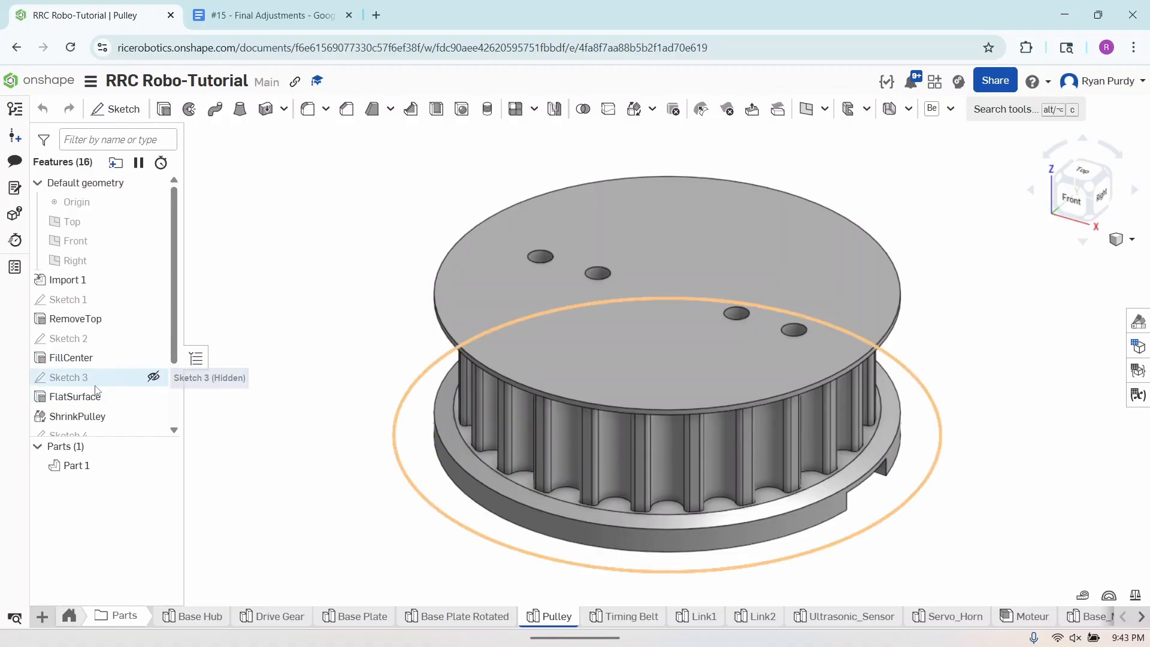
scroll(84, 359, down, 2)
right_click(86, 347)
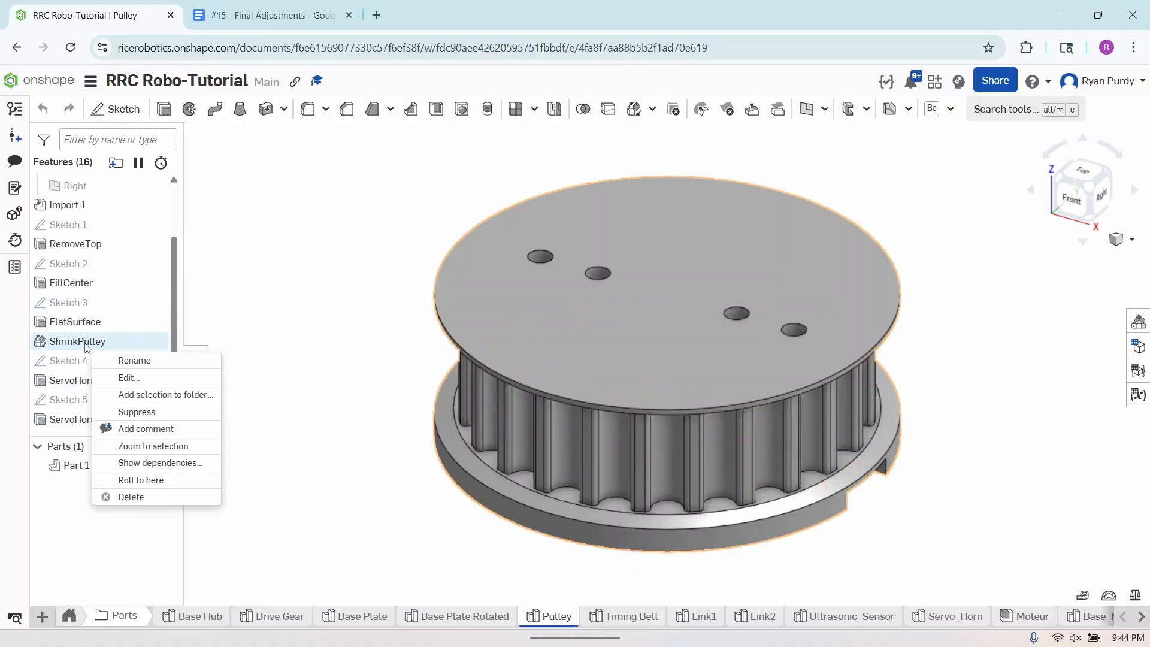
click(130, 382)
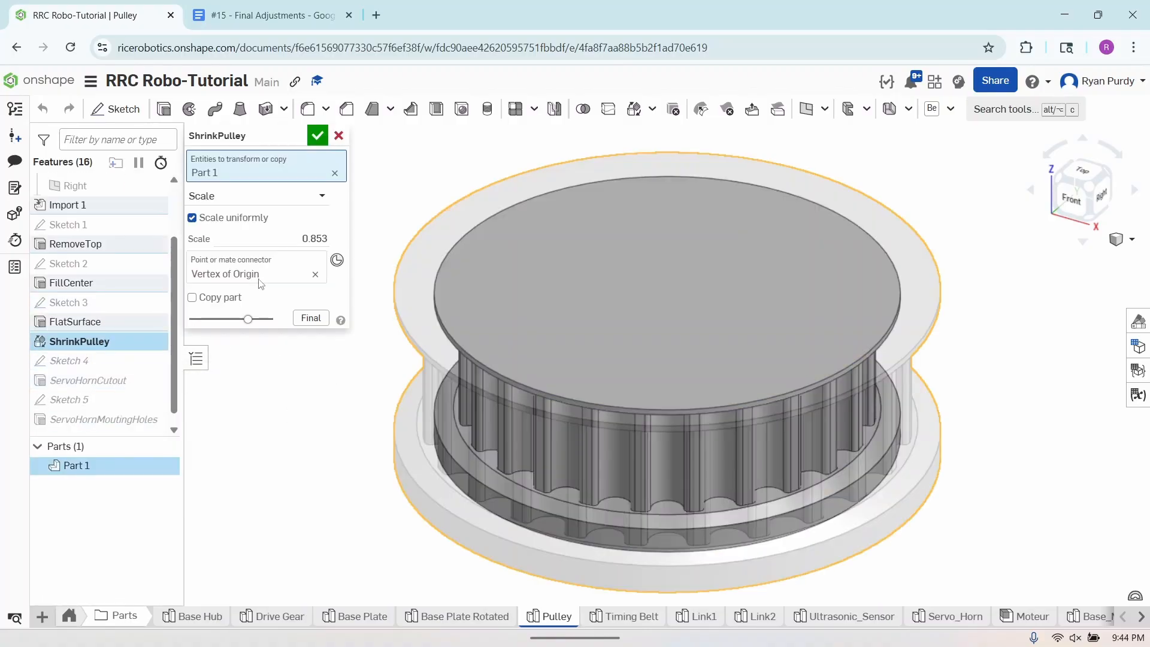
double_click(304, 240)
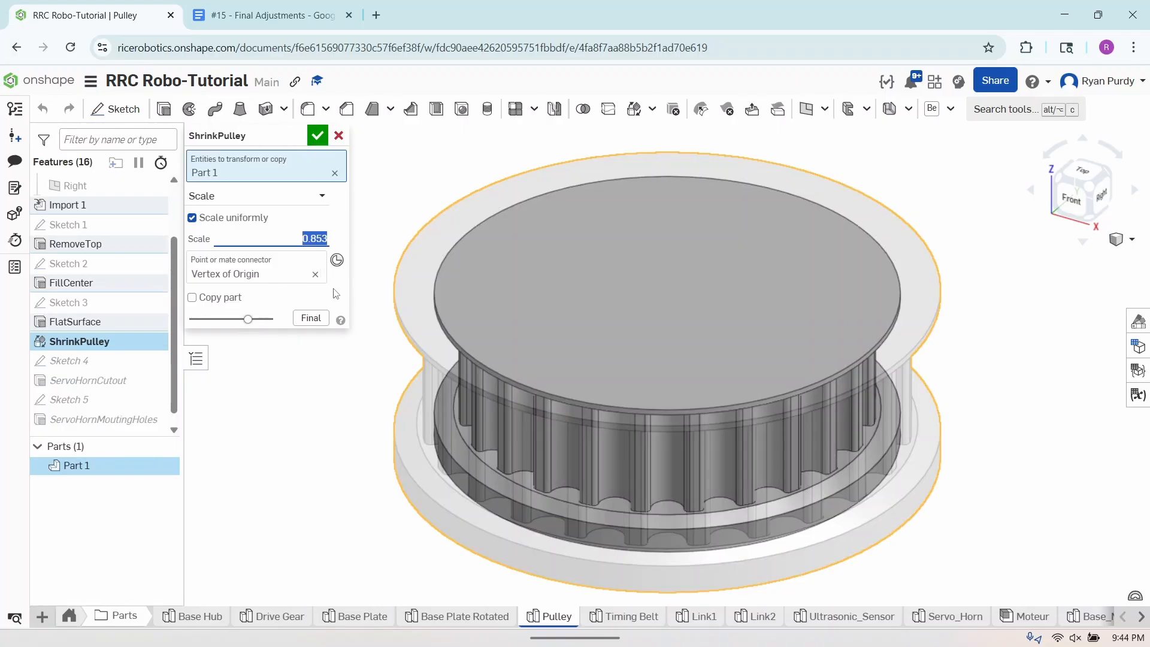
text(#ScaleFactor)
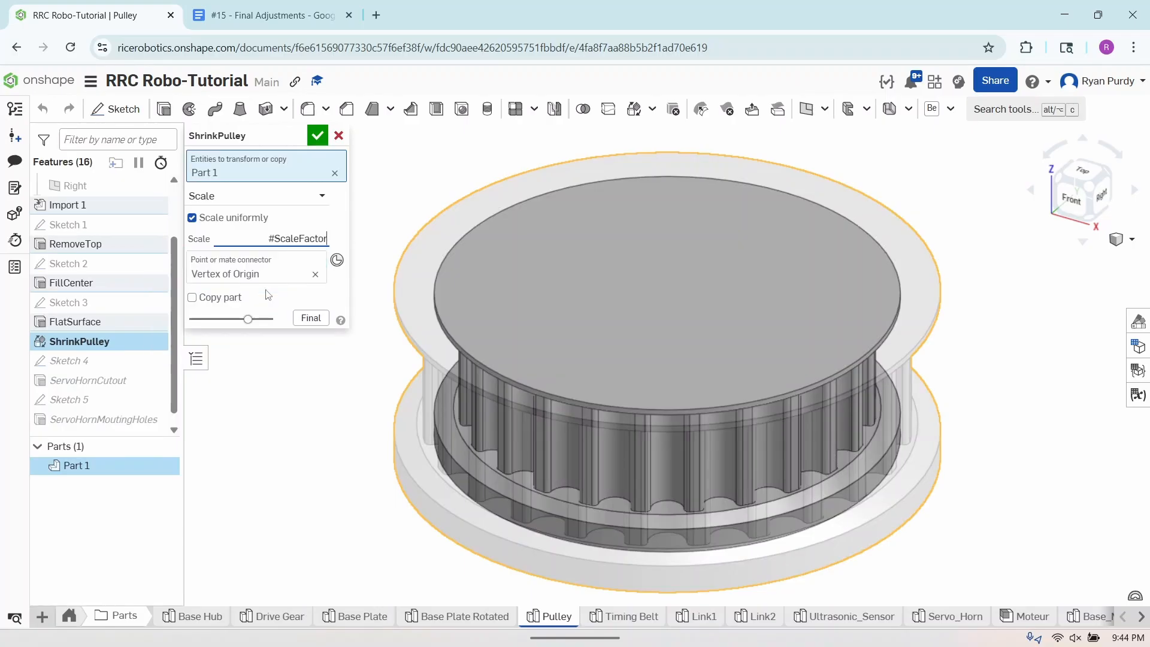
click(264, 282)
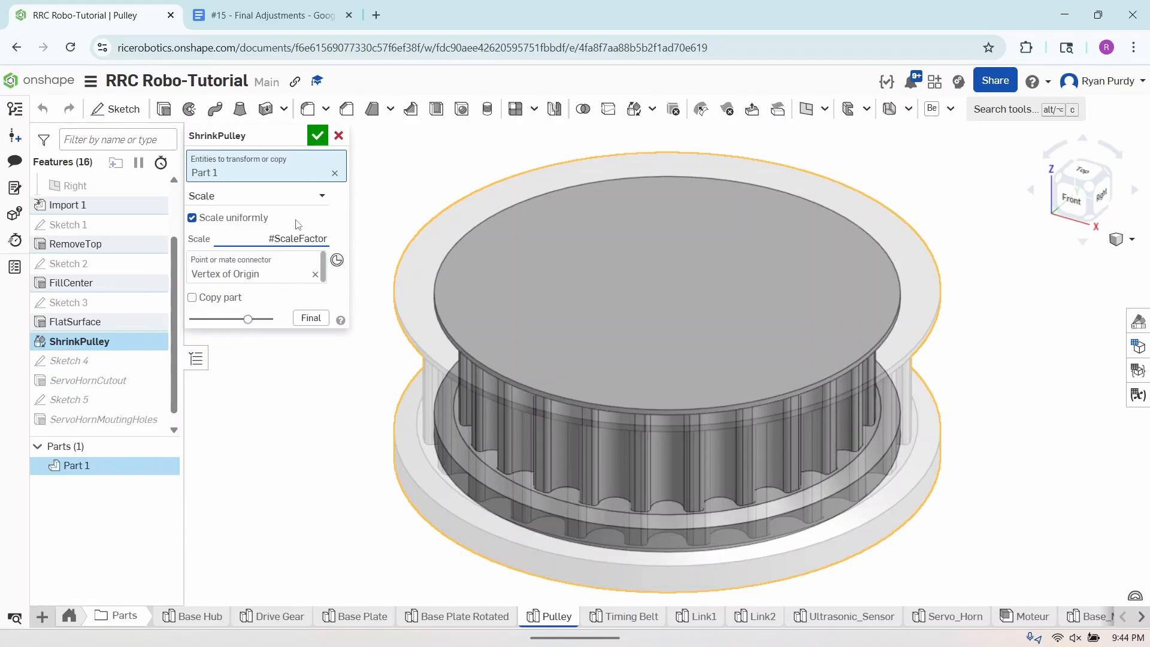
click(318, 136)
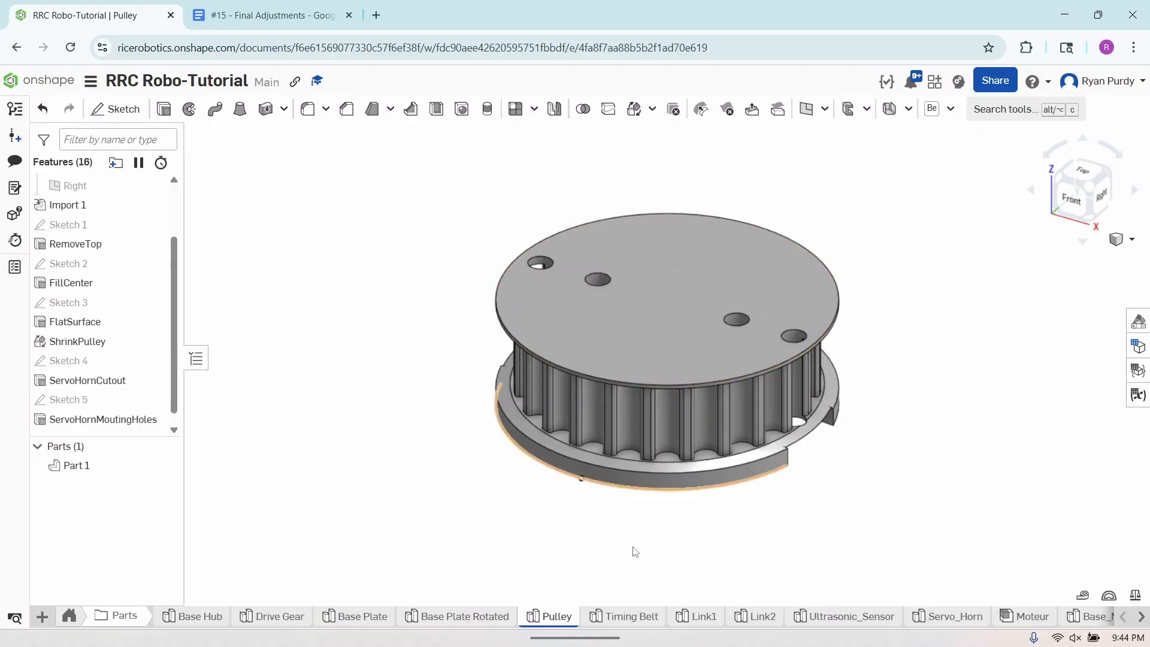
Set the uniform scale of the ShrinkBelt feature in the Timing Belt part to #ScaleFactor and accept the feature.
click(630, 616)
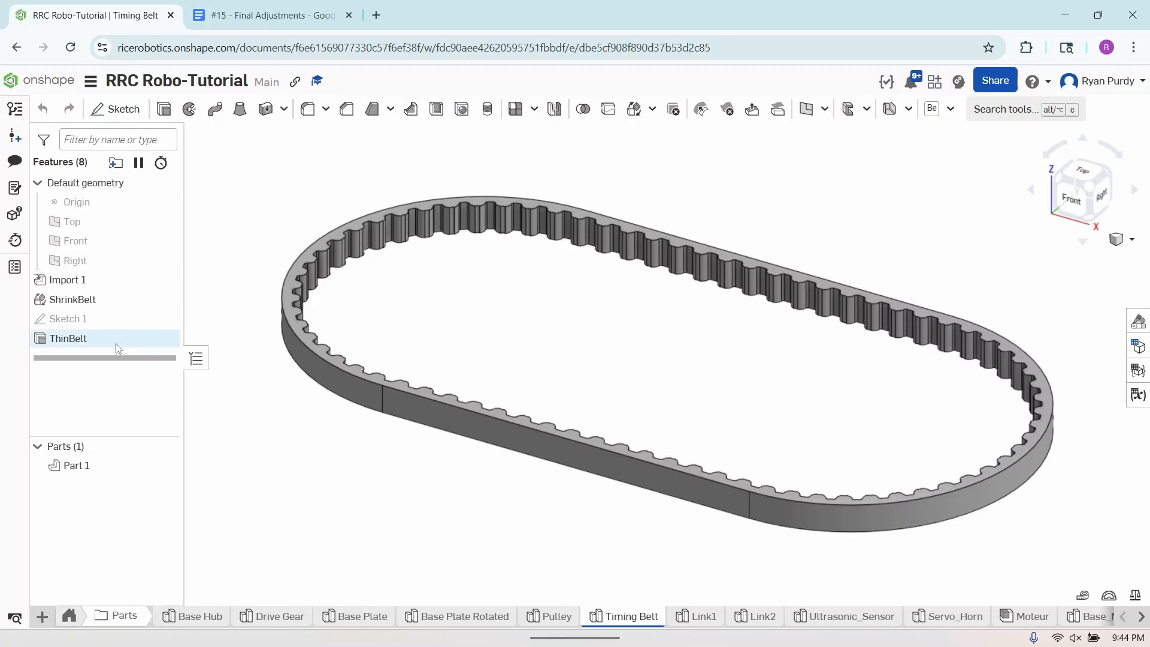
right_click(85, 301)
click(127, 334)
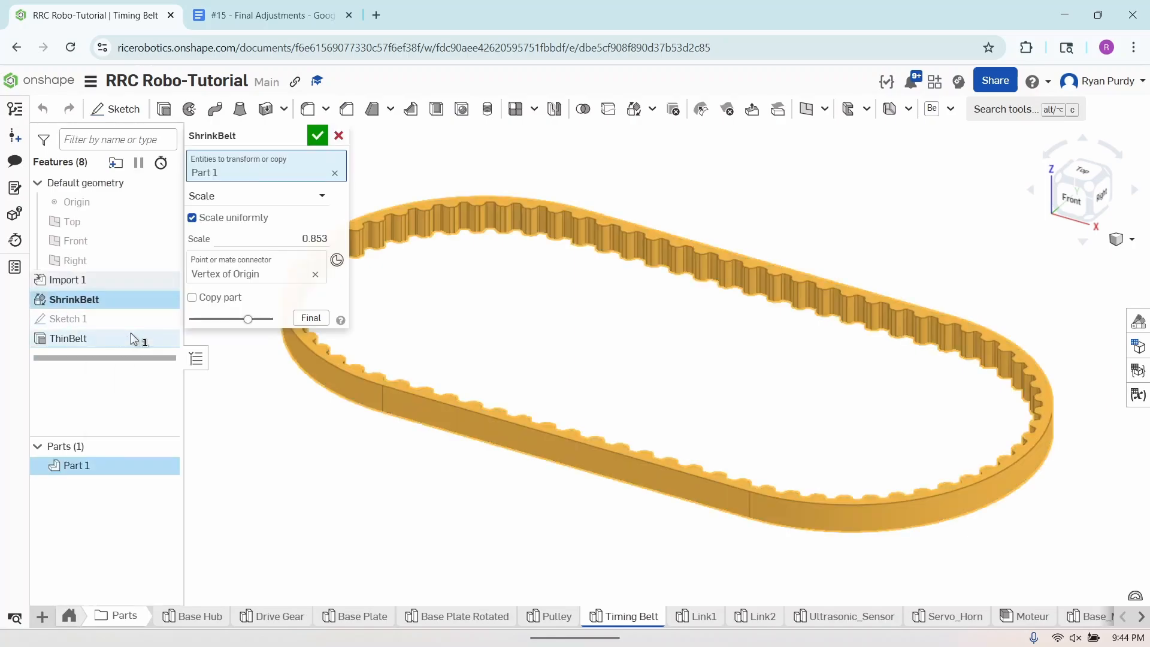
text(#Scal)
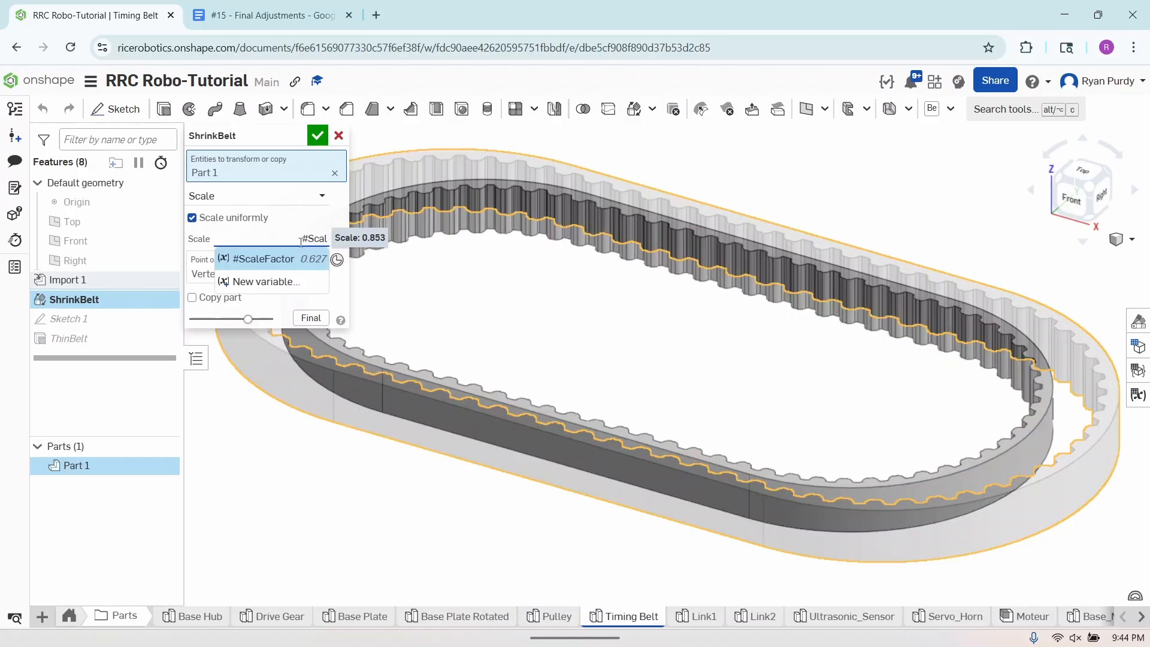
click(303, 259)
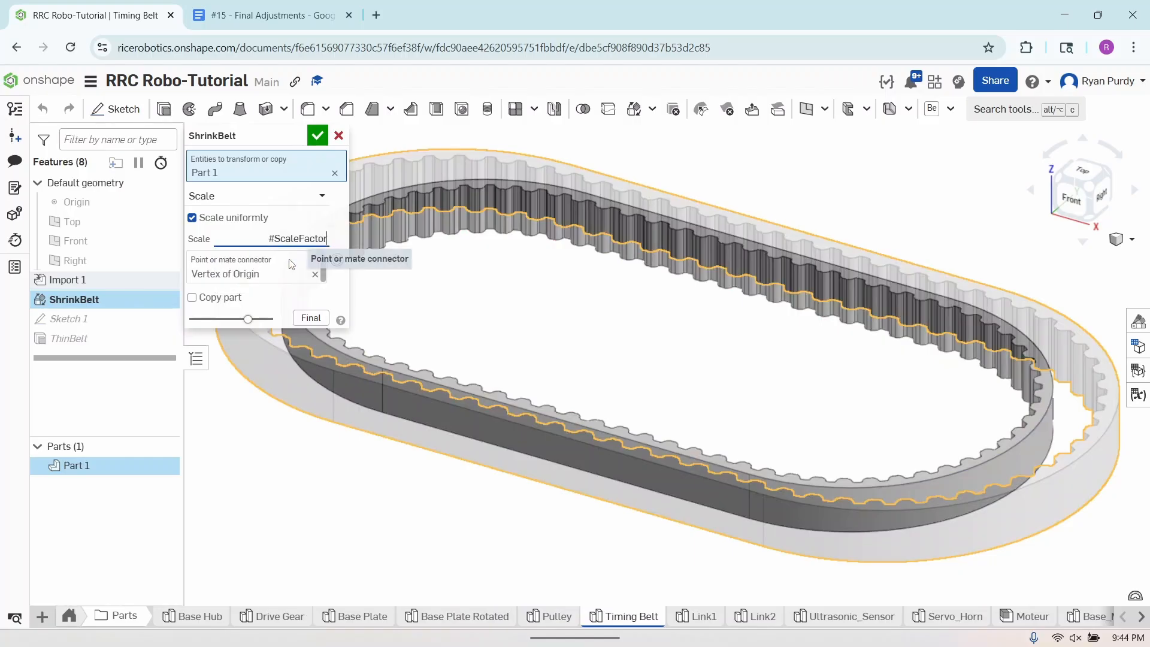
click(318, 136)
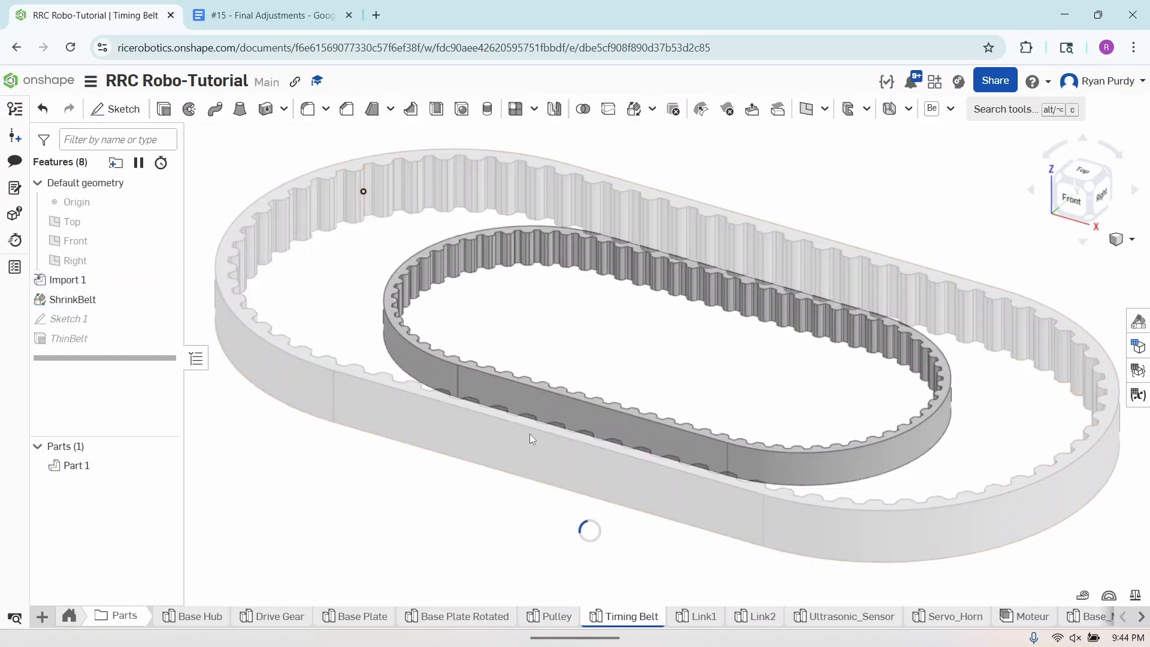
Set the uniform scale of the ShrinkPulley feature in the Link2 part to #ScaleFactor and accept the feature.
click(756, 616)
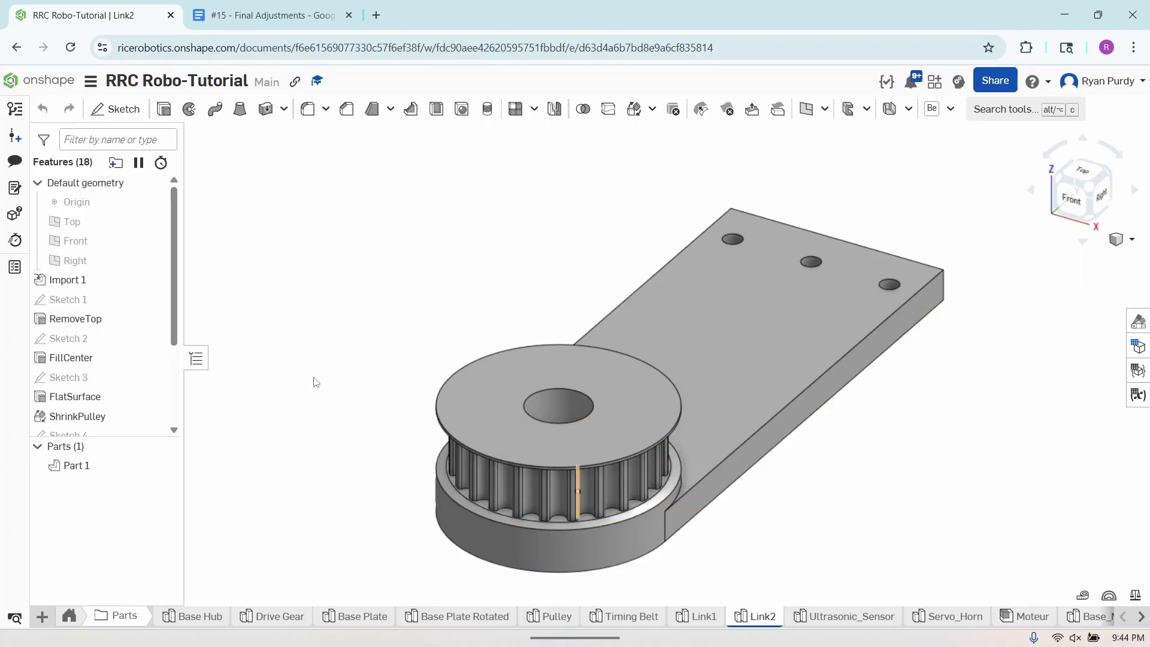
scroll(84, 360, down, 2)
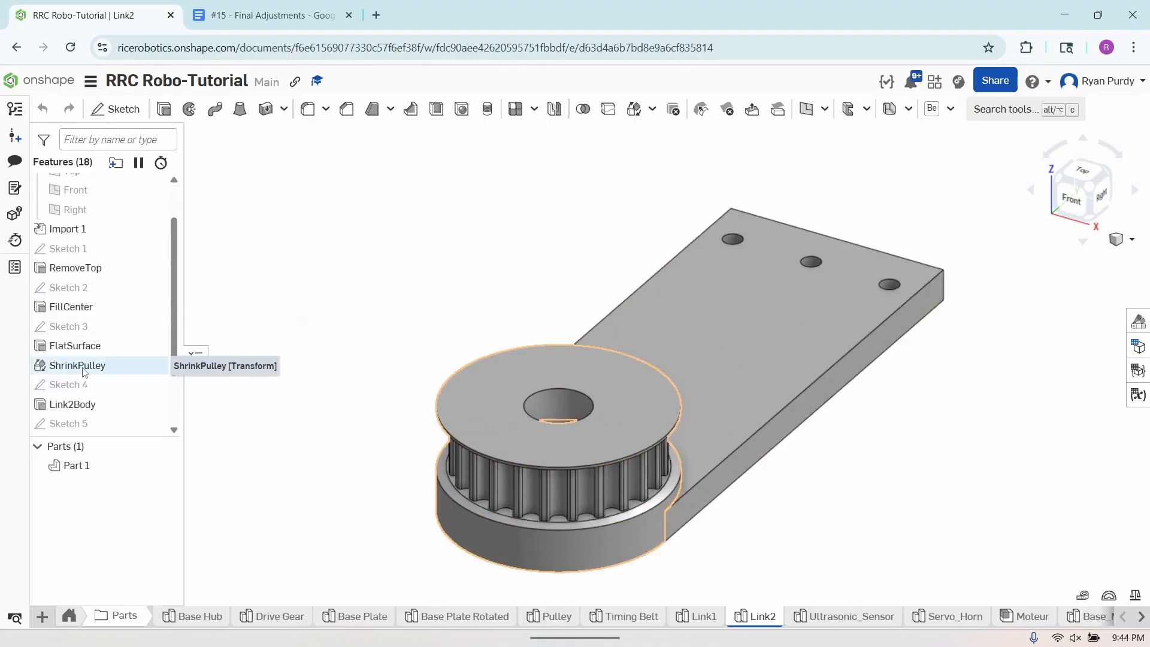
right_click(83, 367)
click(119, 407)
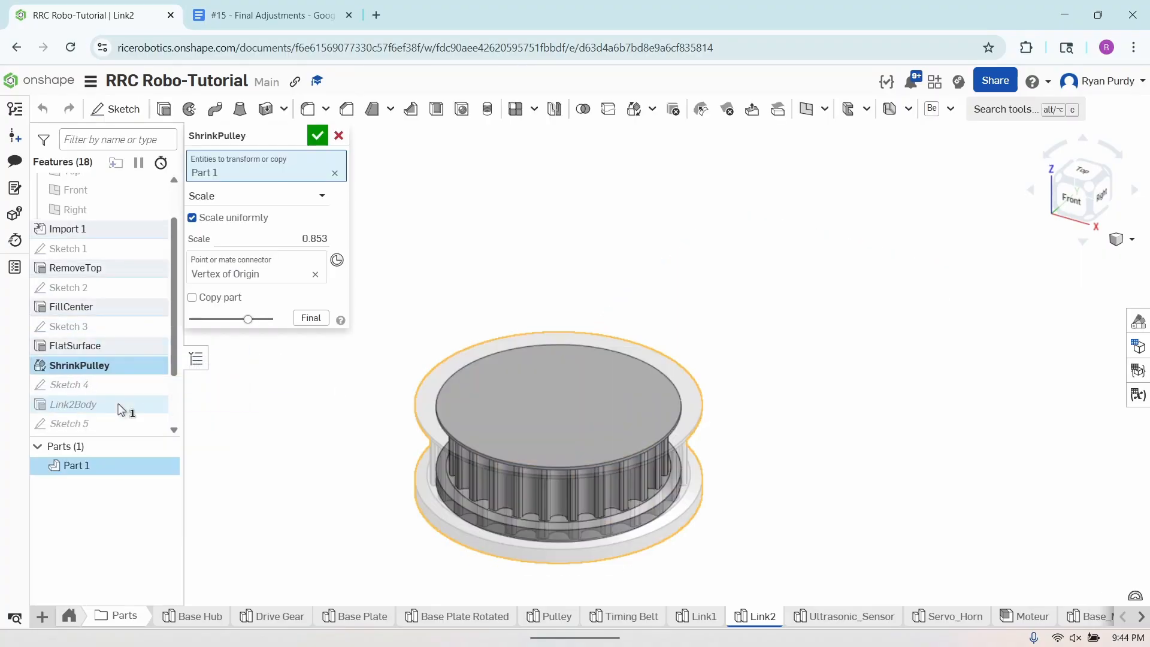
click(284, 240)
text(#Scal)
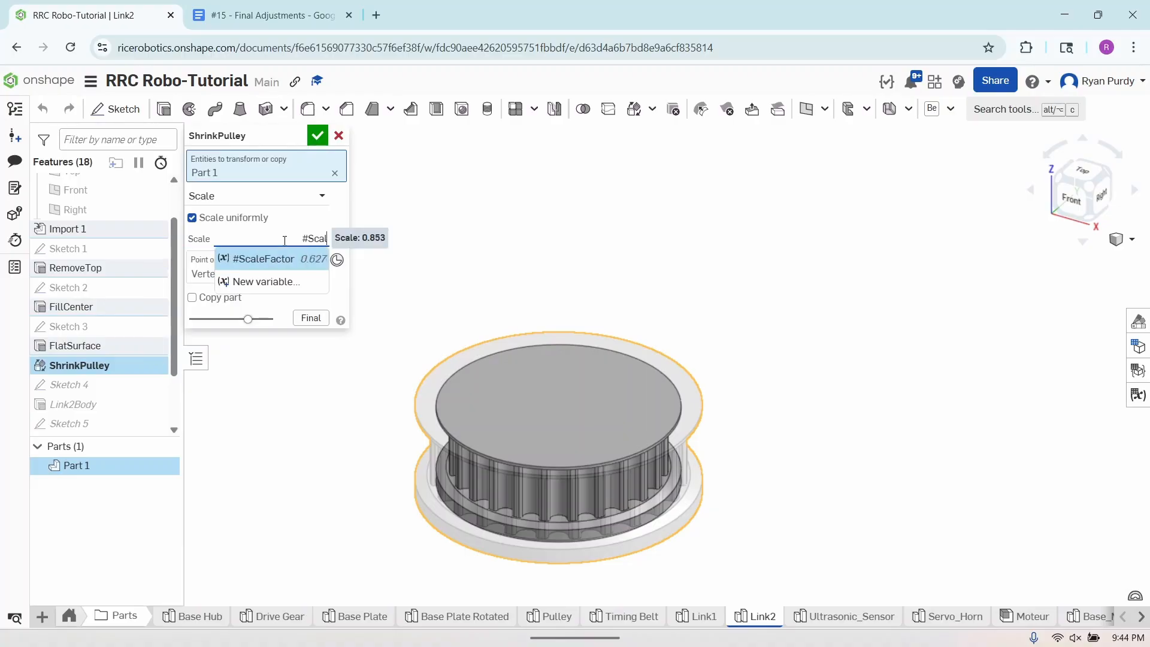
click(284, 263)
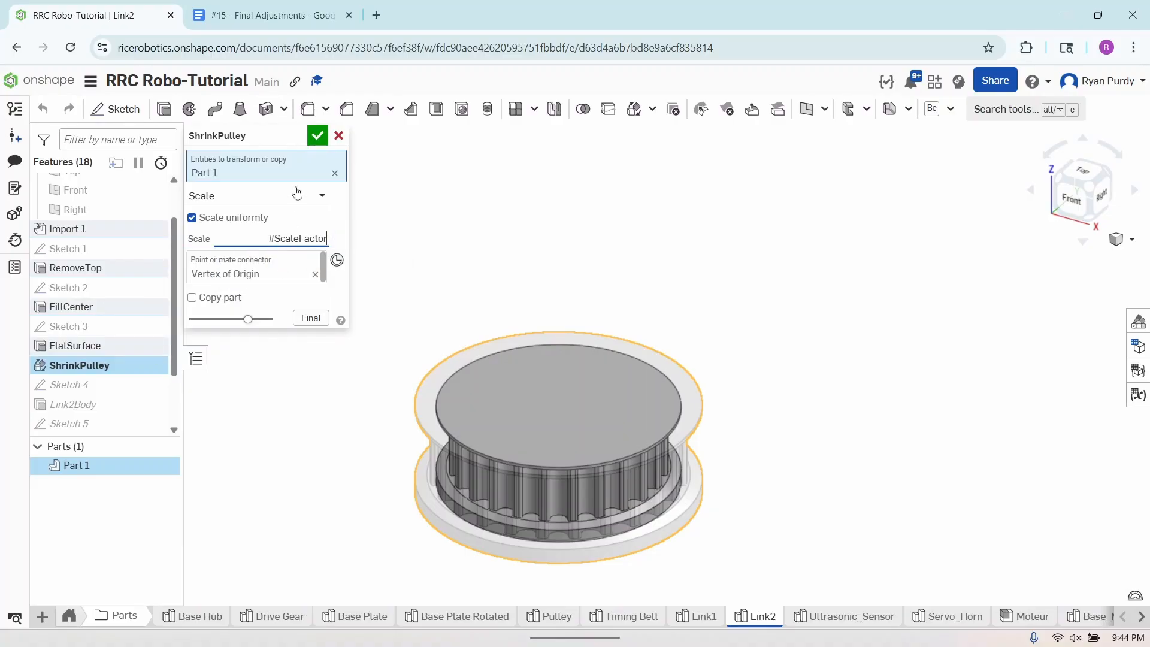
click(317, 135)
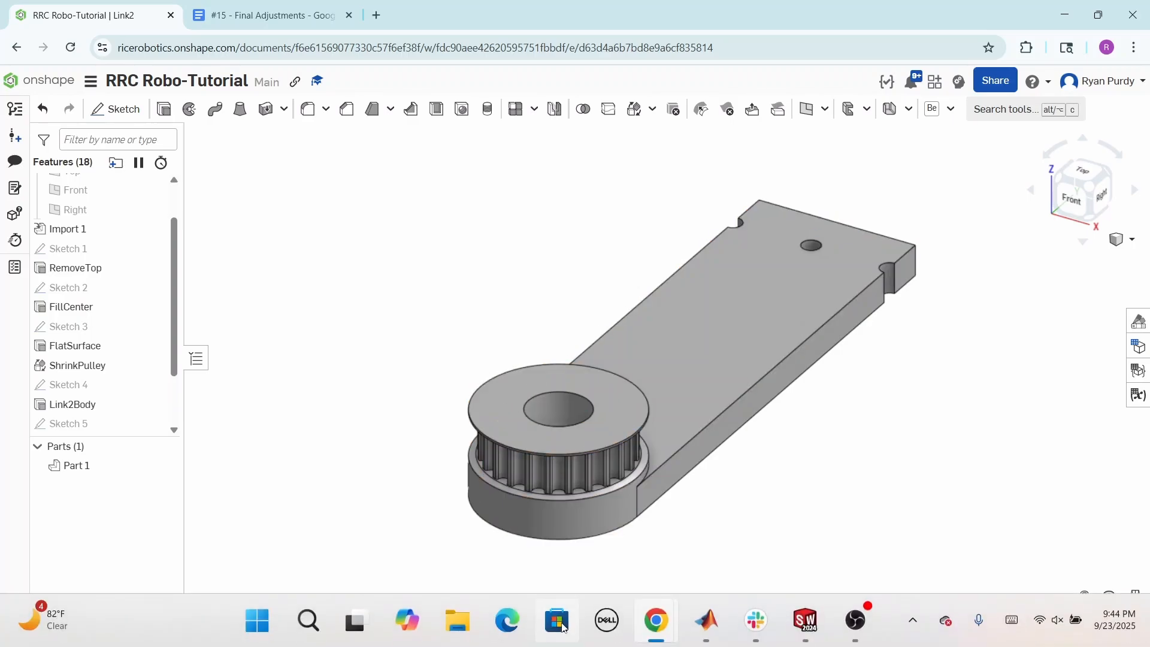
Inspect the servo horn mounting holes of the Pulley part and open their Sketch 5 for editing, viewed normal to the sketch plane.
click(556, 616)
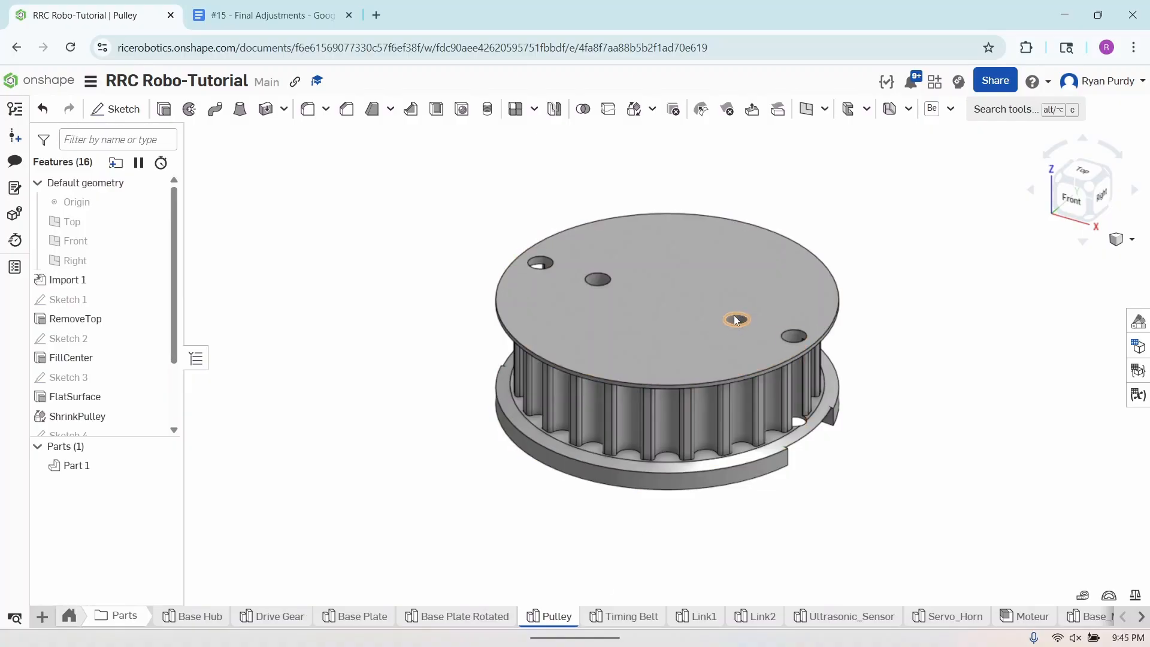
right_drag(825, 469, 801, 387)
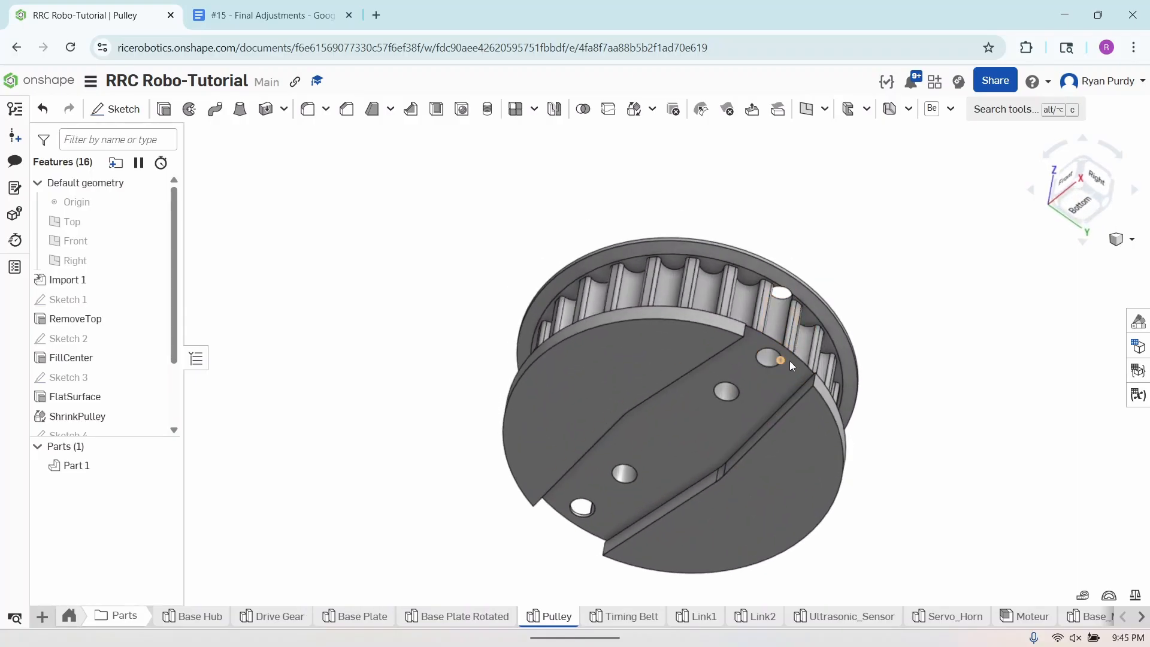
right_drag(915, 375, 908, 476)
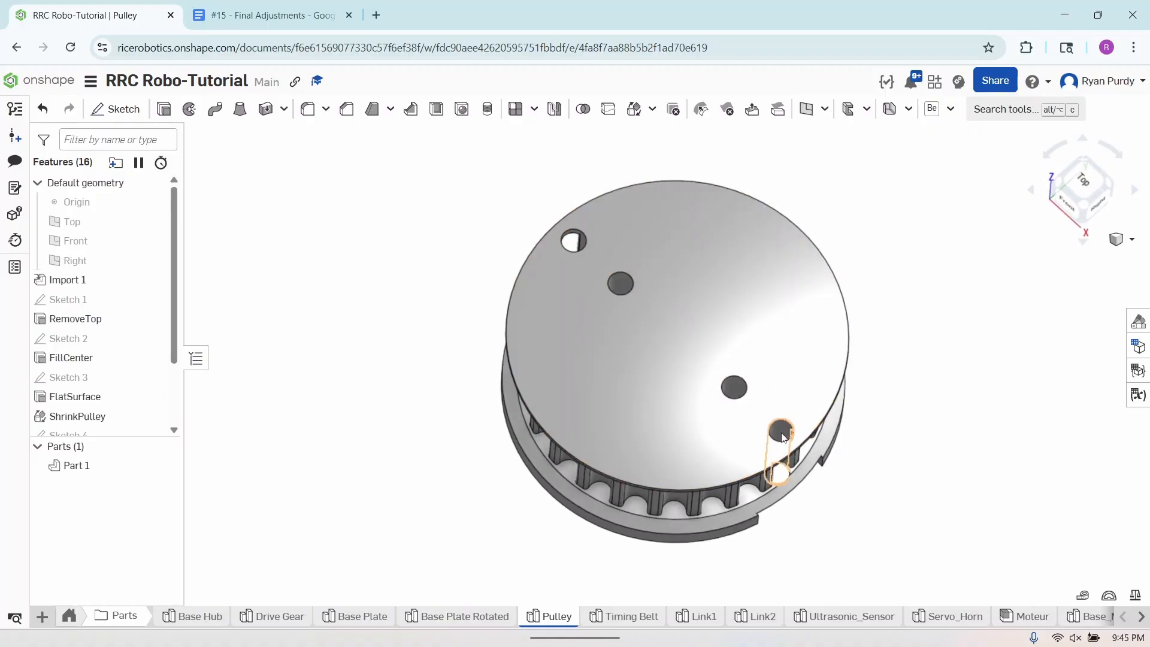
scroll(90, 395, down, 2)
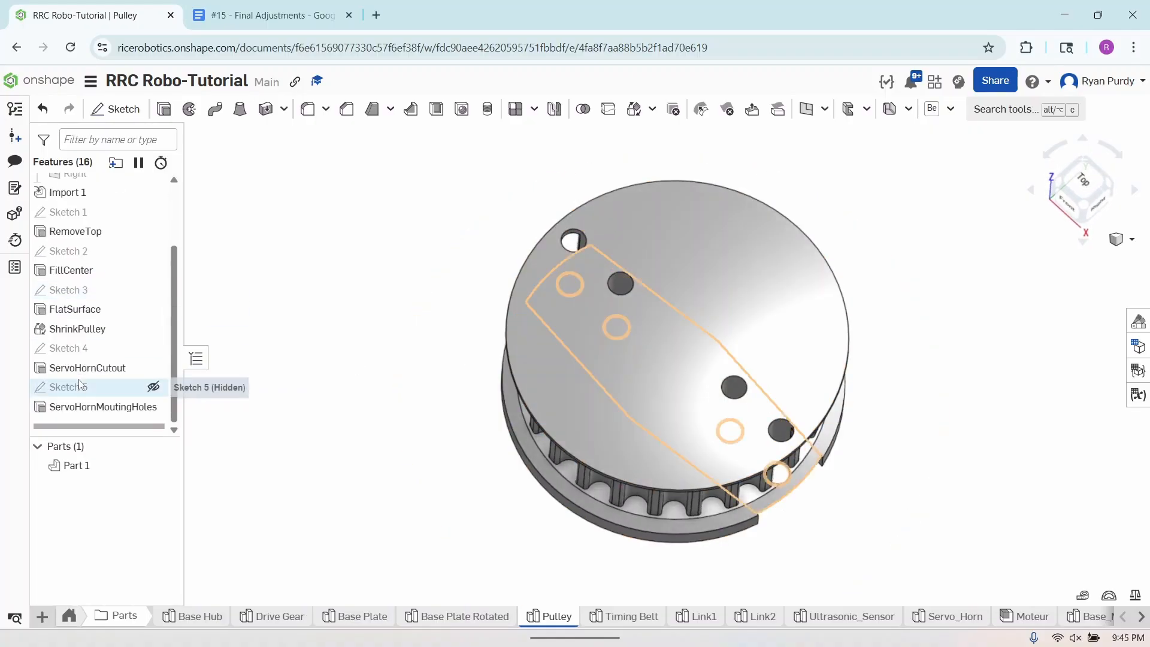
right_click(92, 397)
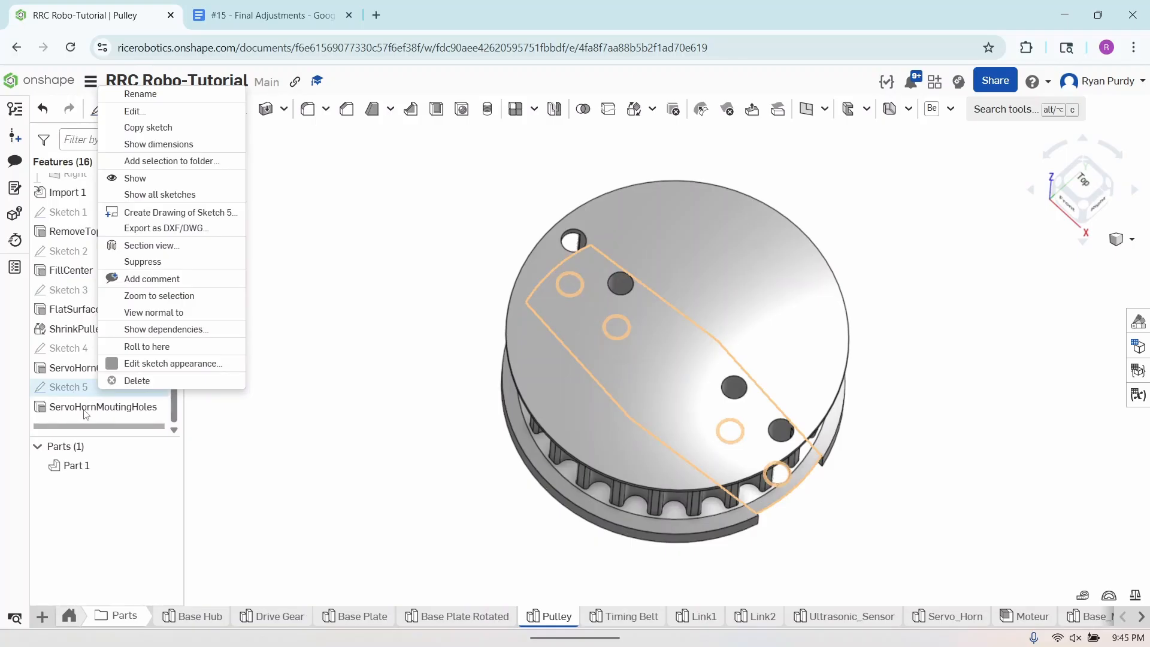
click(191, 117)
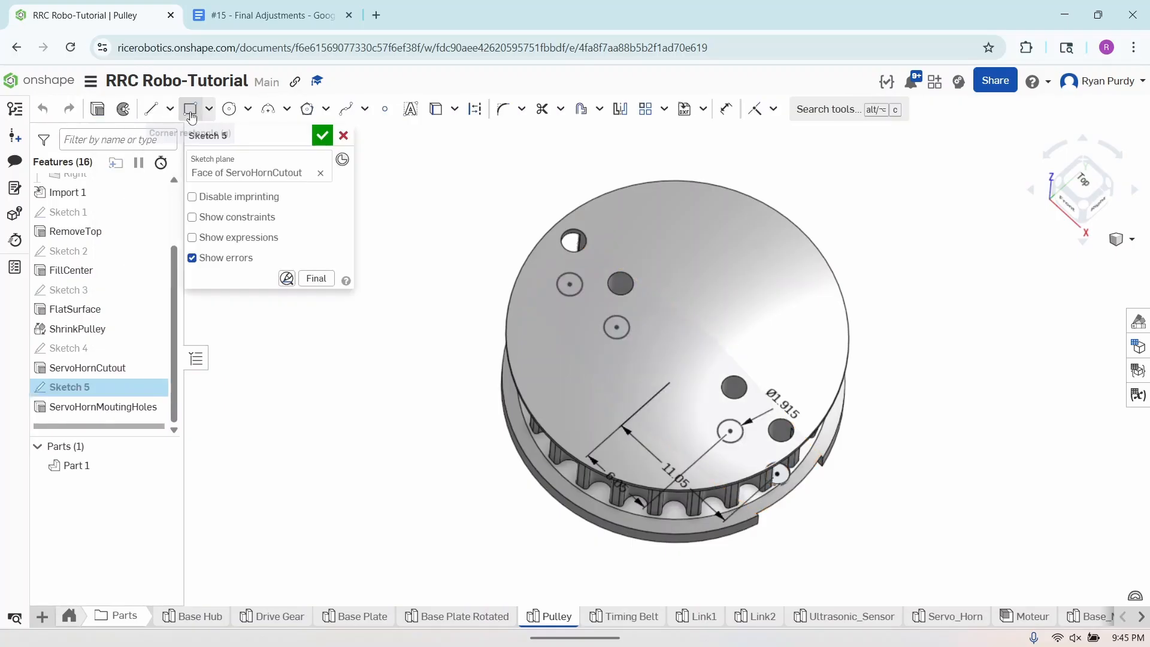
key(n)
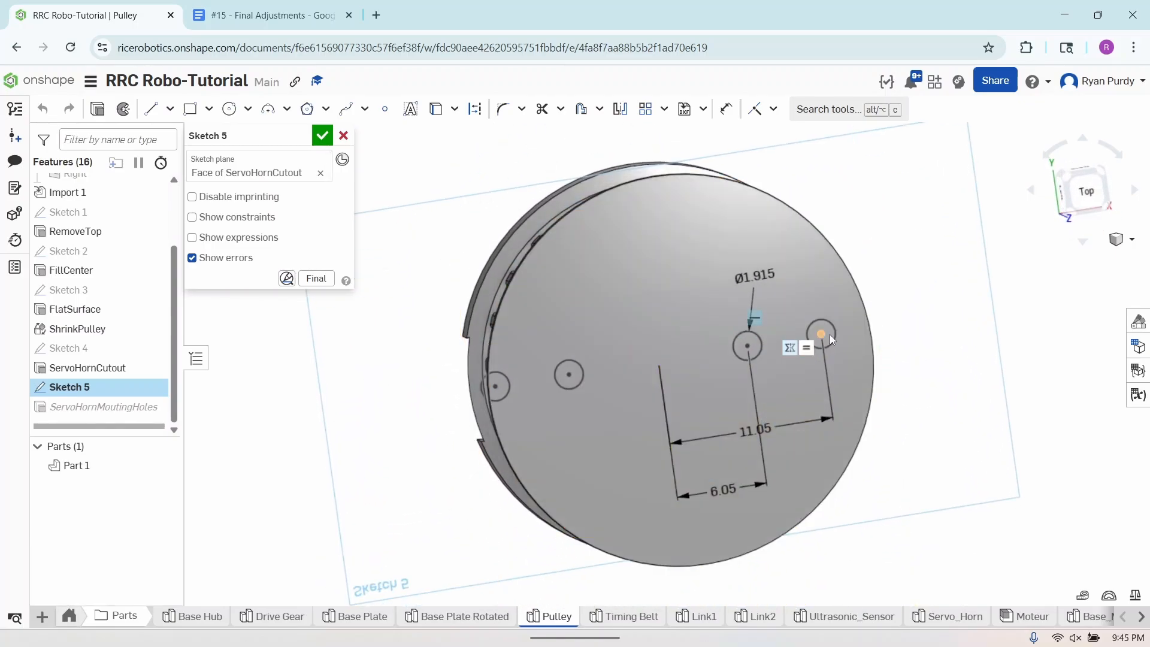
Set the distance from the pulley's centre to the outer mounting hole to 8.55 mm and accept the sketch.
double_click(749, 433)
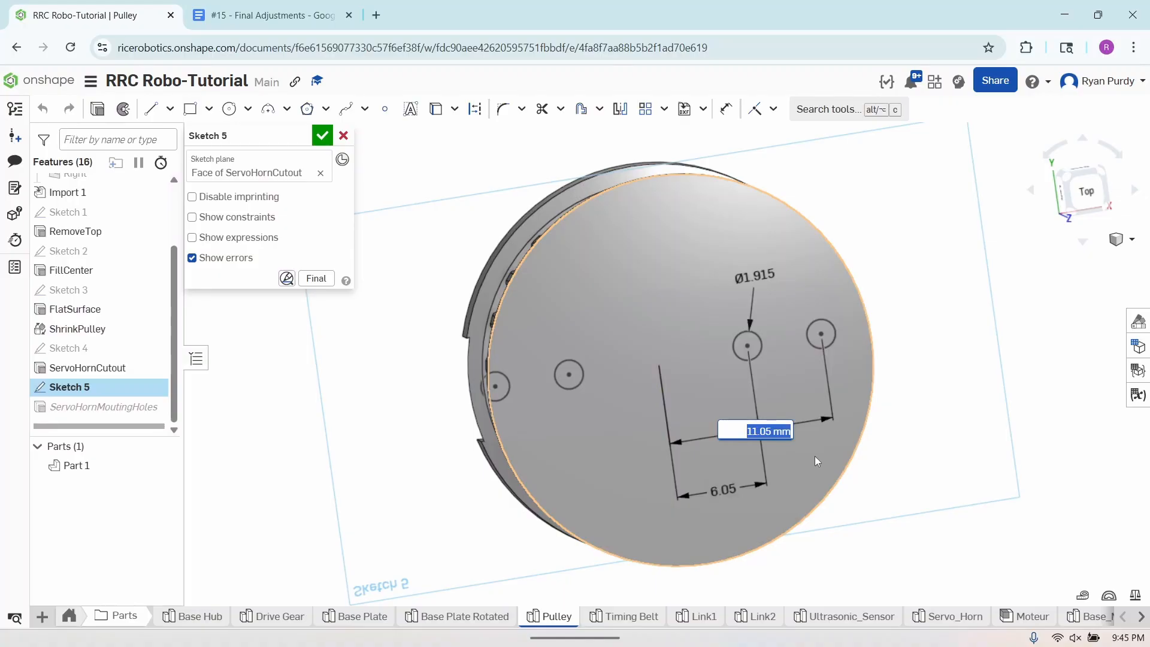
text(8.55)
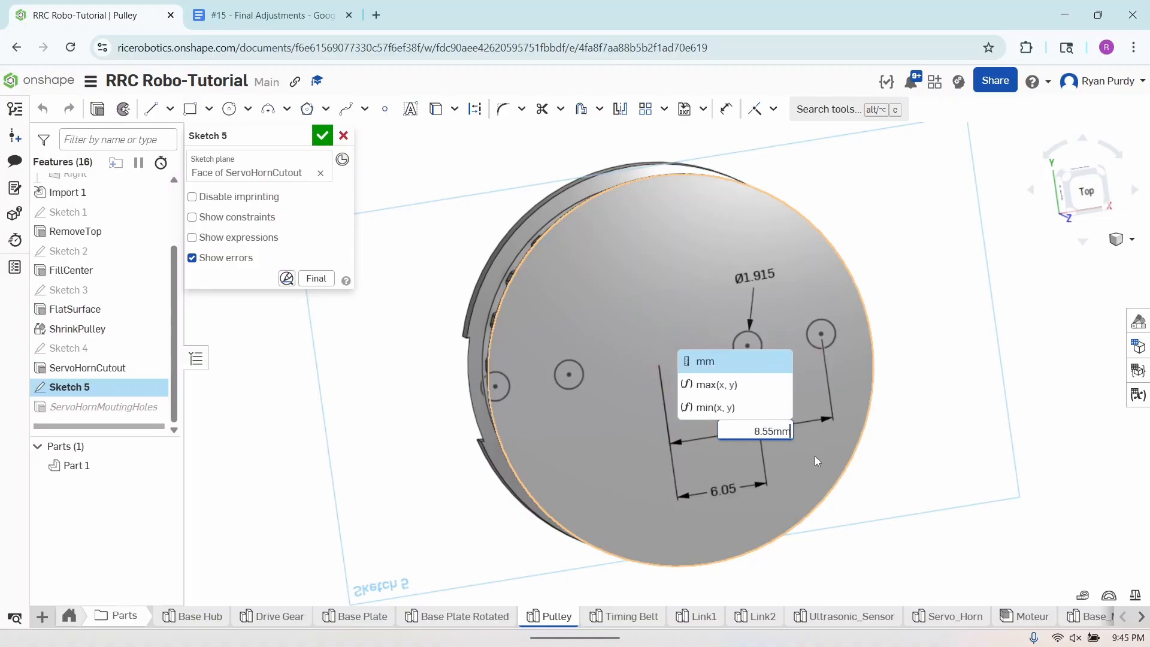
key(Return)
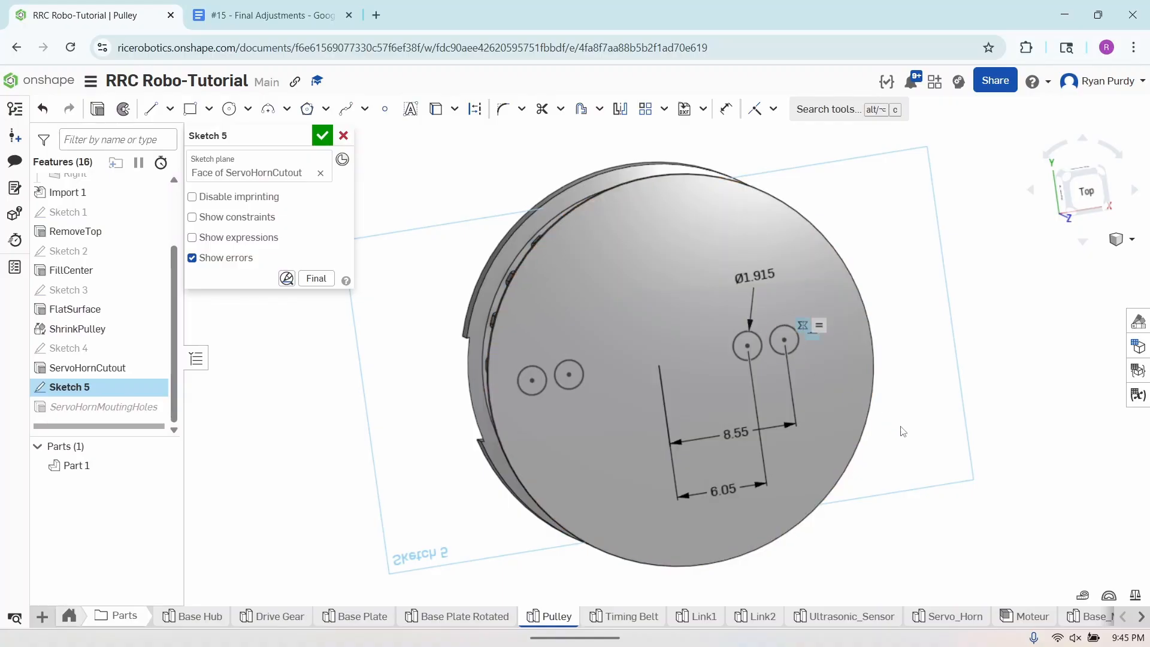
right_drag(903, 431, 870, 388)
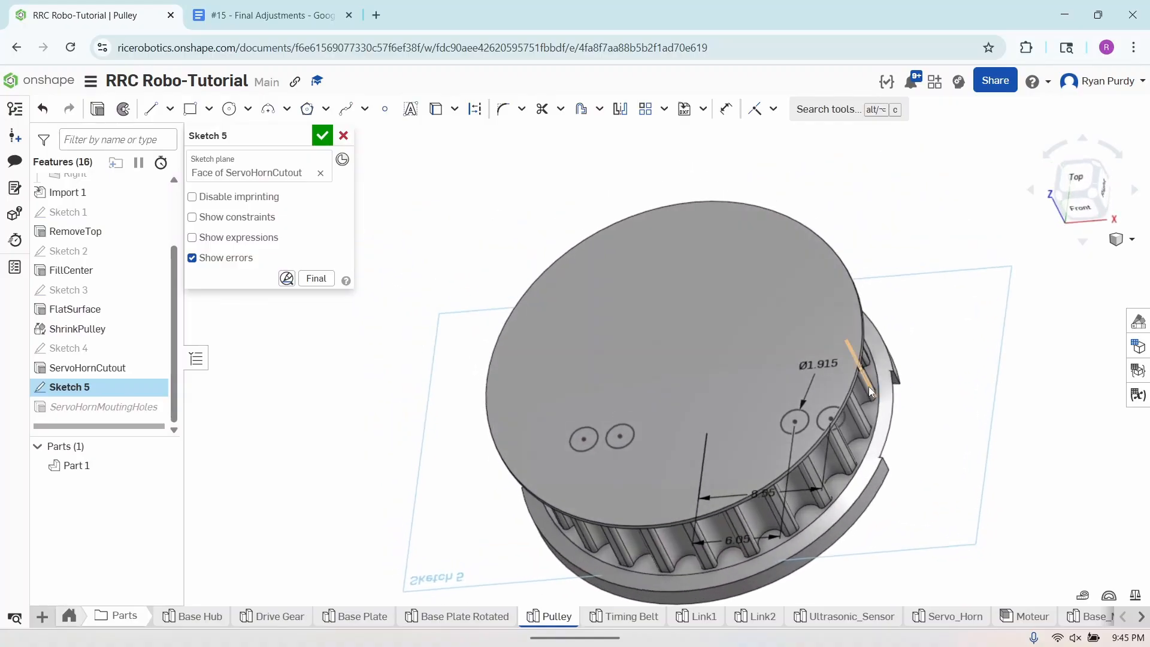
click(322, 136)
right_drag(1025, 539, 1044, 362)
In Sketch 6 of the Link2 part, set the distance between the middle and outer sensor mounting holes to 9 mm and accept the sketch.
click(757, 616)
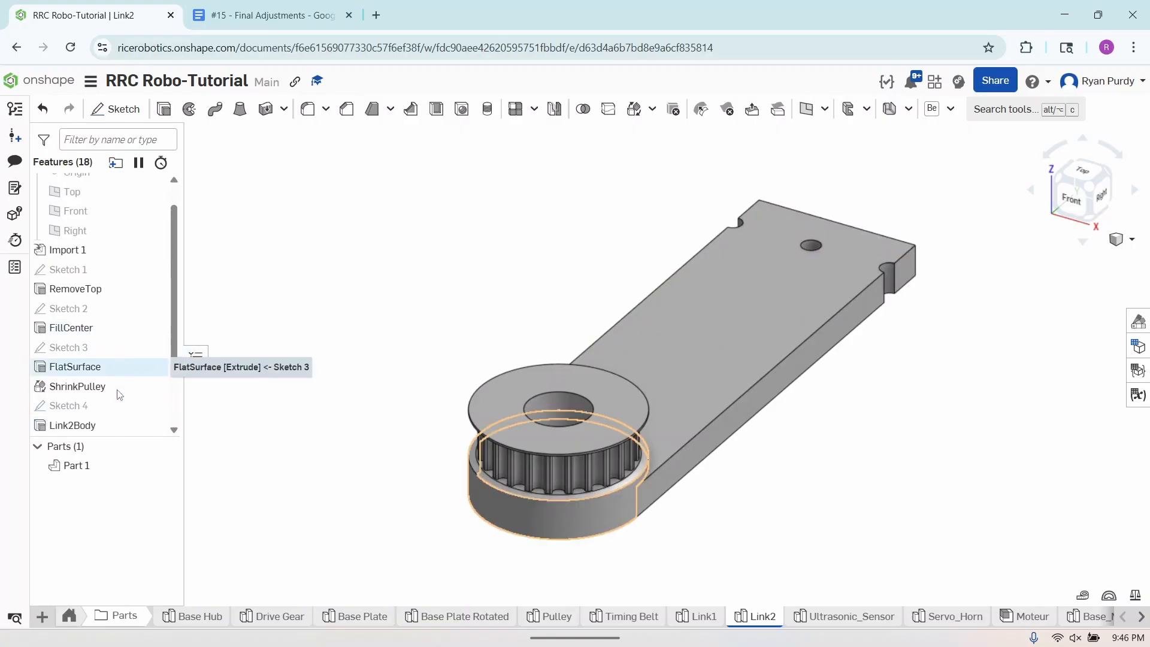
scroll(113, 392, down, 3)
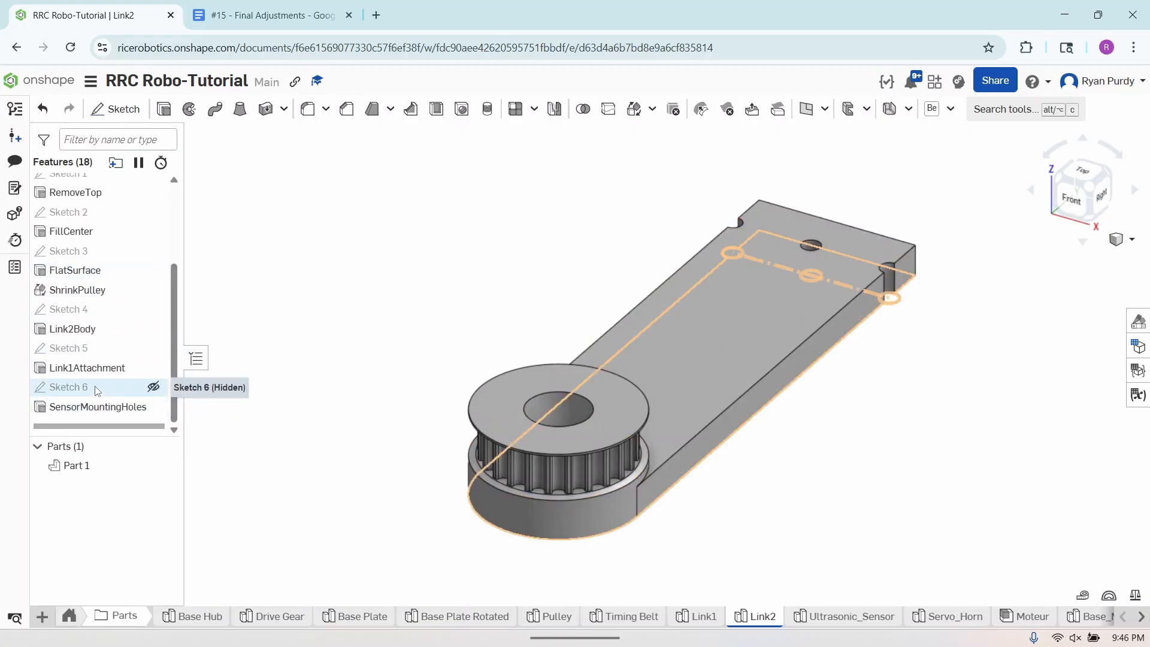
right_click(99, 387)
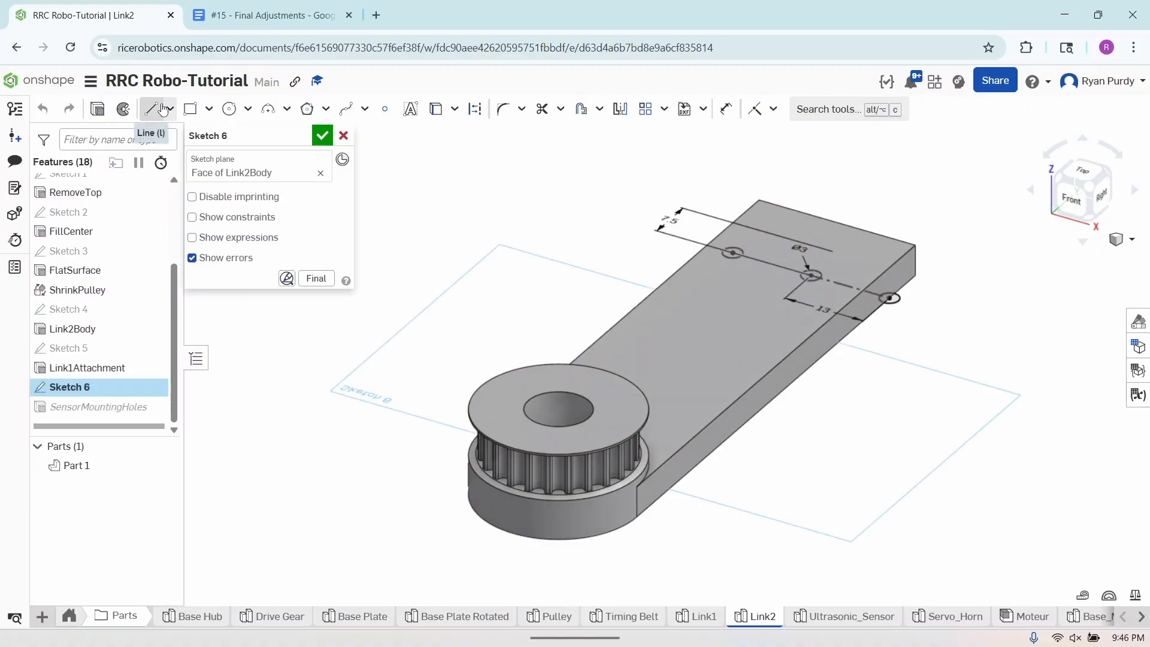
right_click(990, 308)
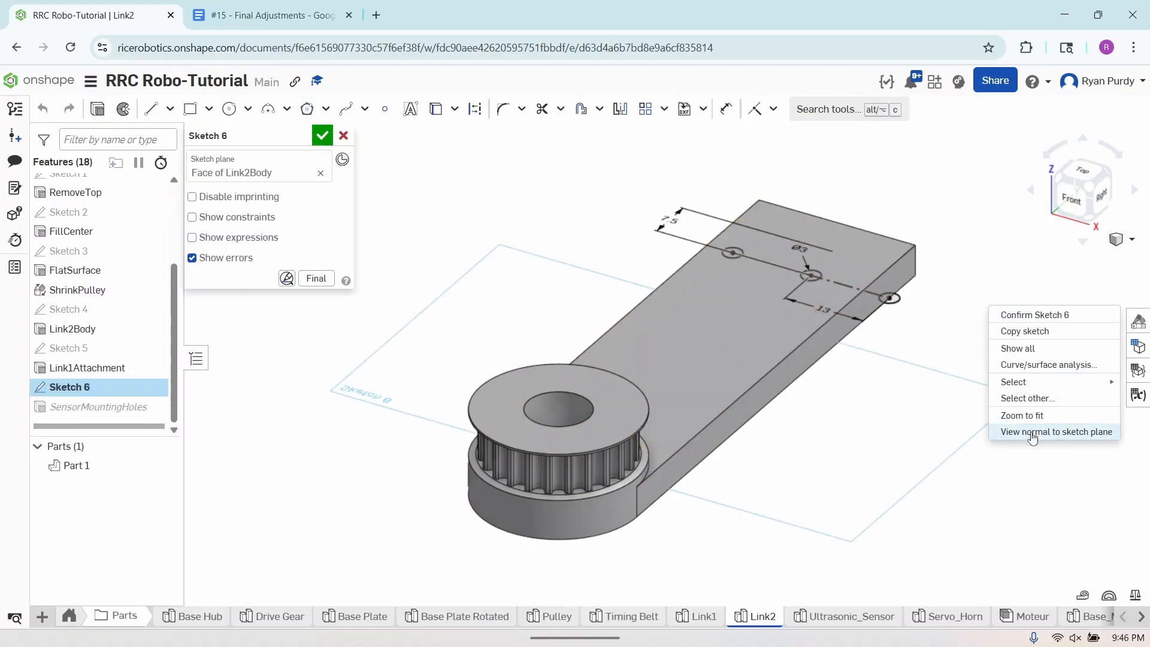
click(1056, 431)
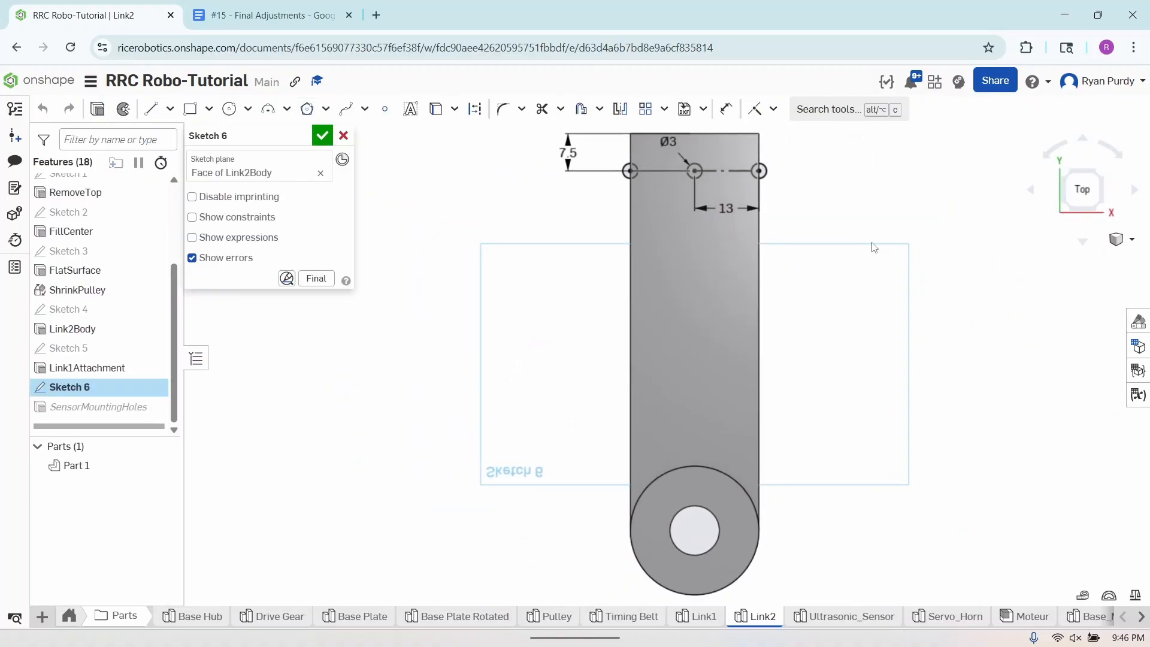
double_click(732, 208)
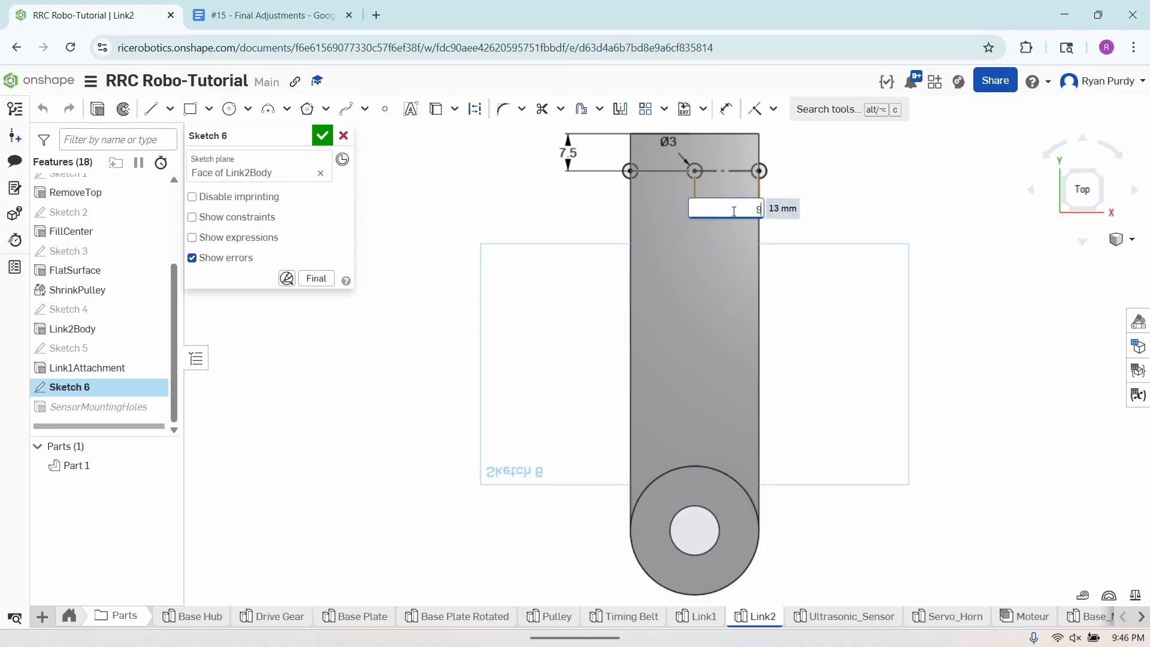
key(Return)
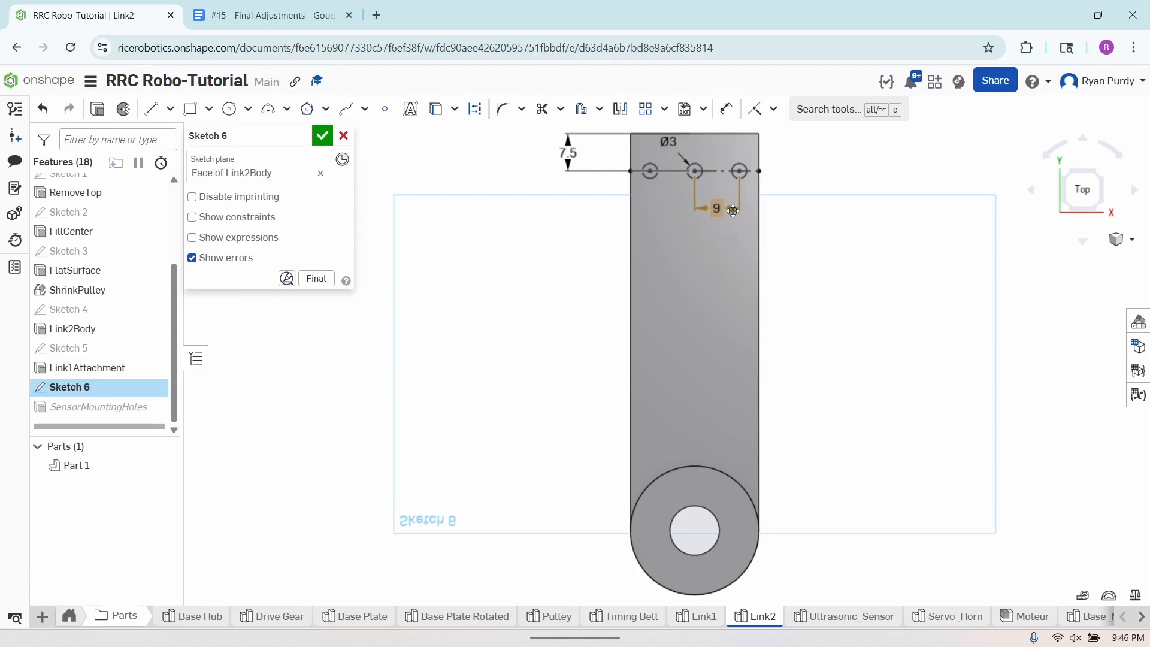
click(321, 137)
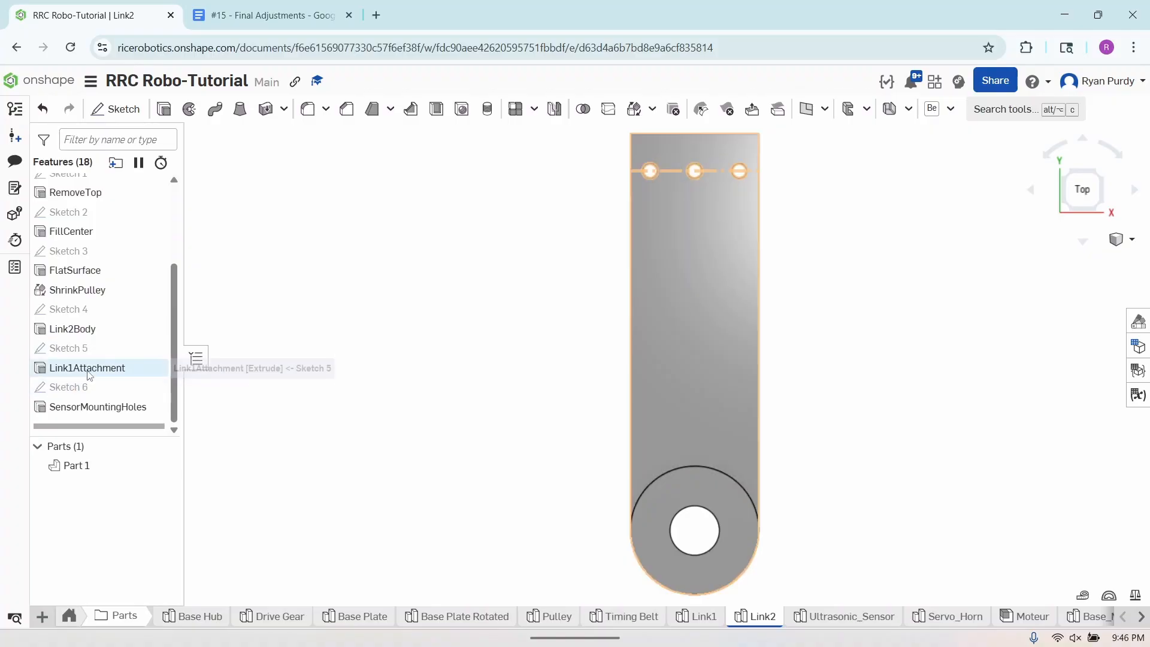
Set the length of the Link2 body in Sketch 4 to 50 mm, accept the sketch and check the part from the side.
right_click(92, 309)
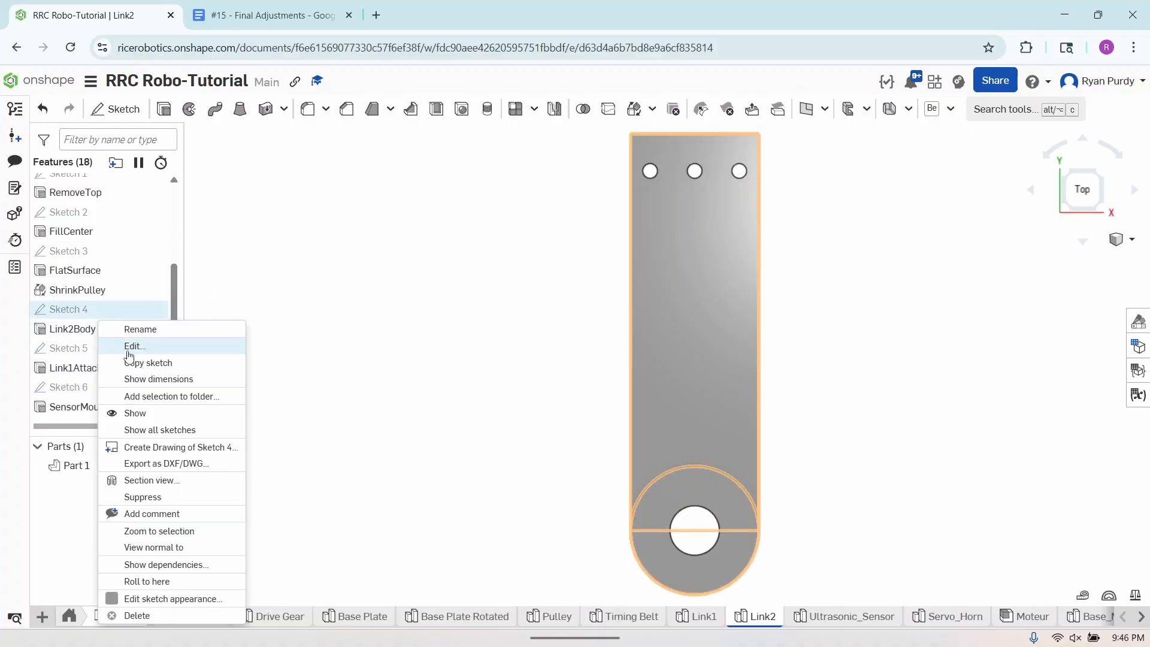
click(129, 346)
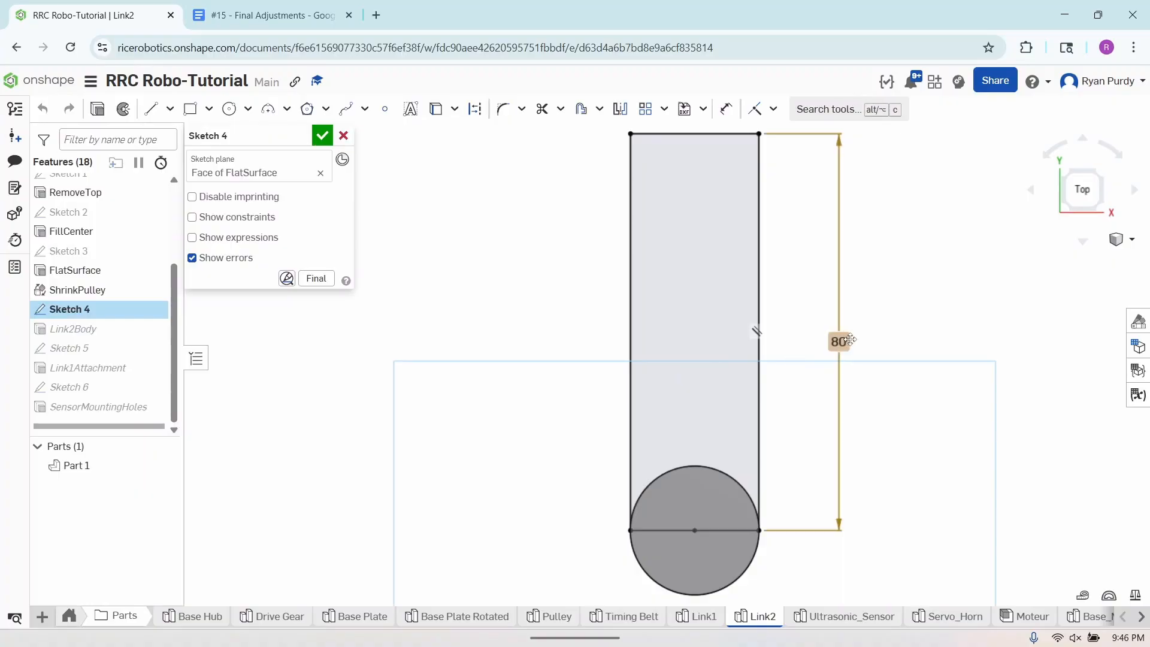
double_click(838, 343)
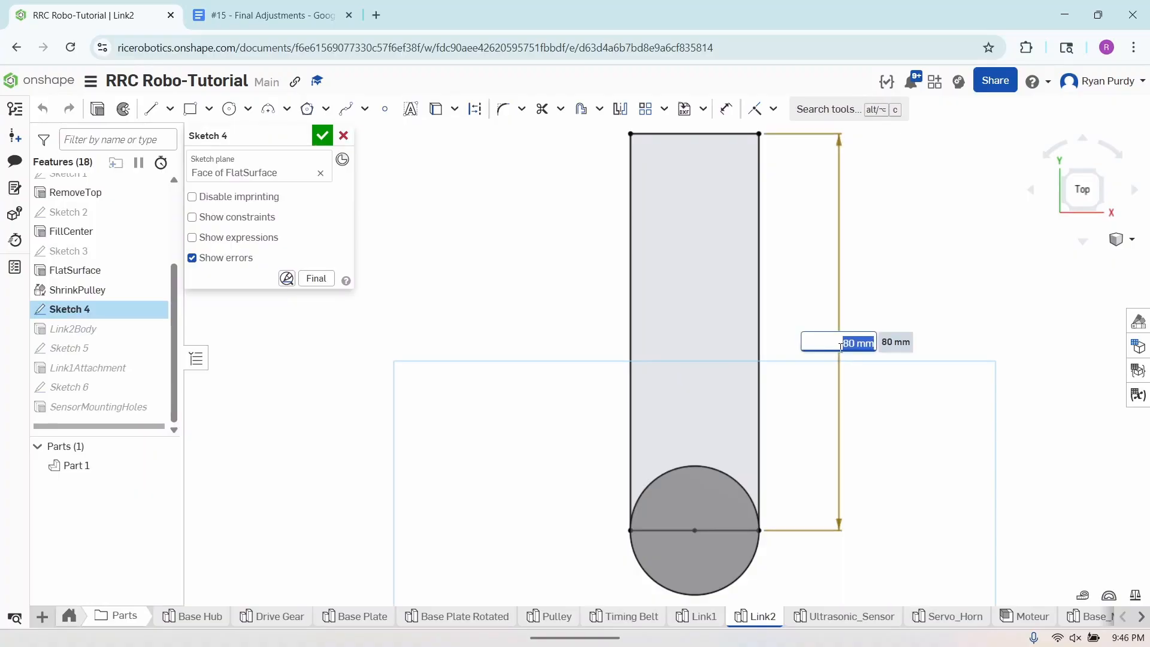
text(50)
key(Return)
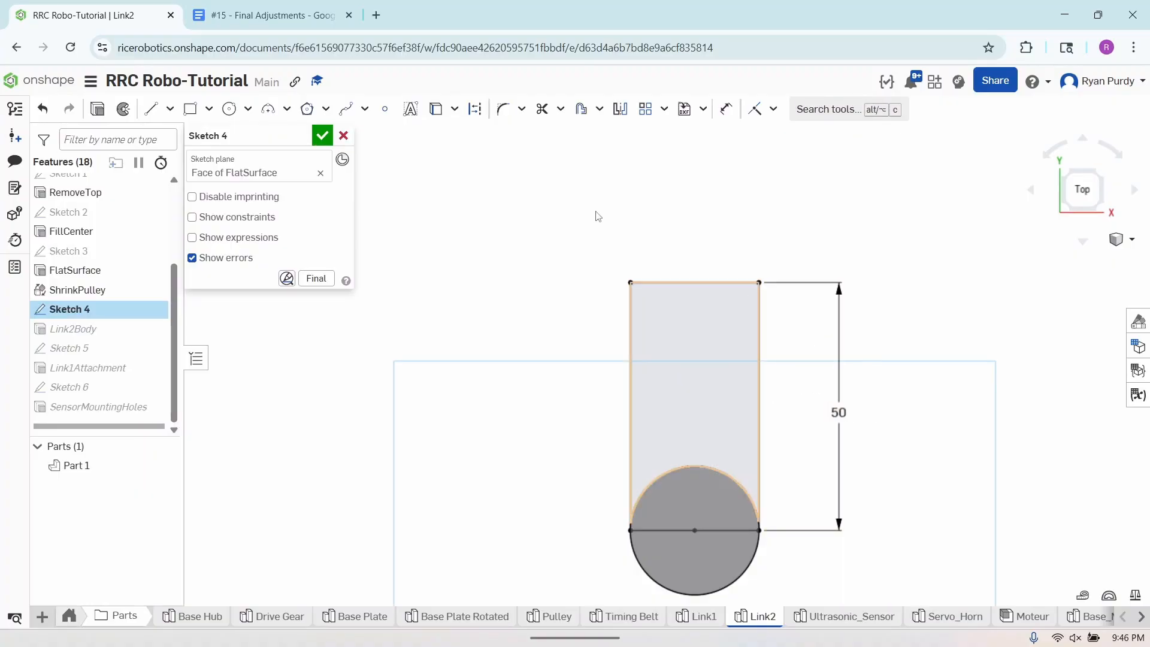
click(322, 137)
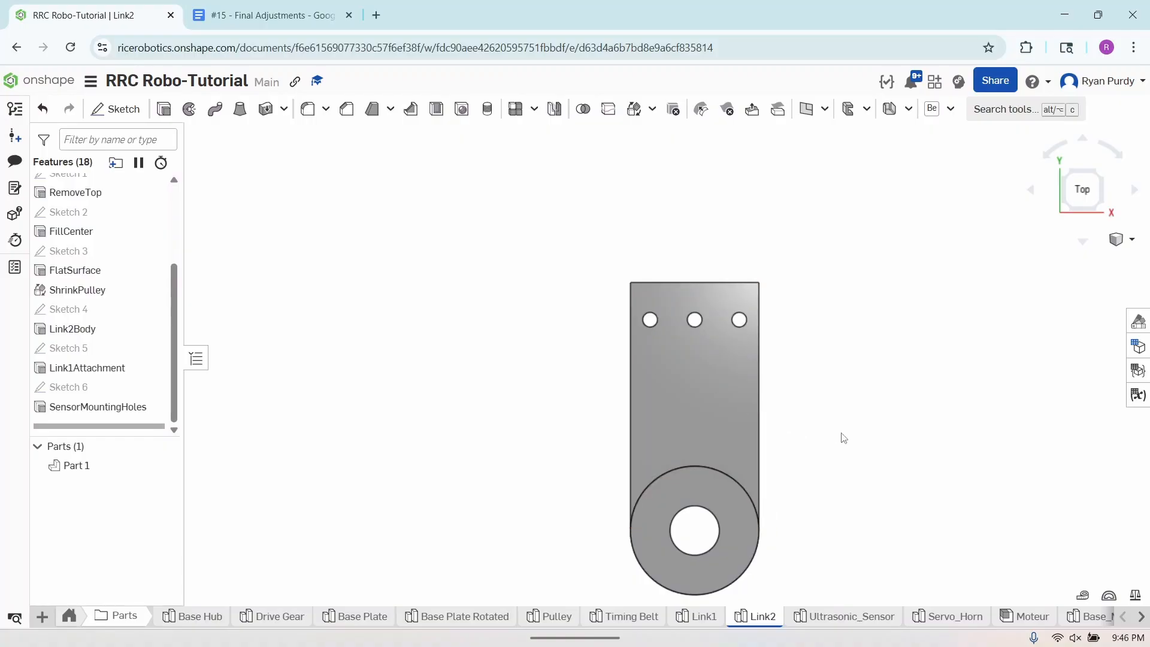
key(shift+7)
right_drag(810, 386, 769, 386)
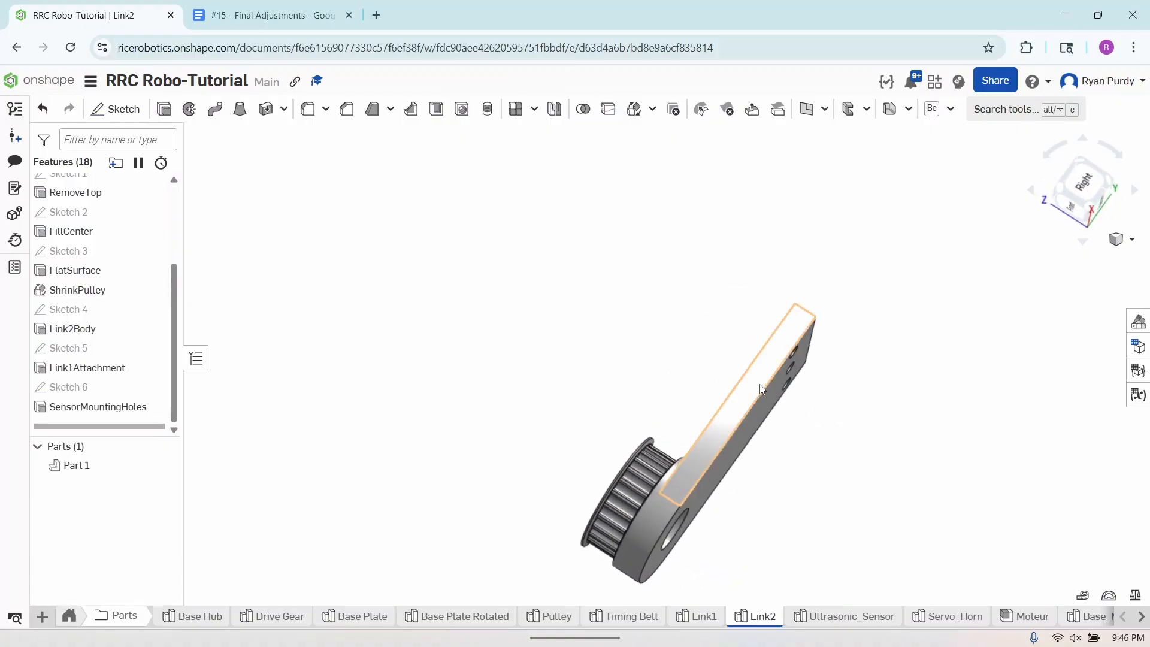
Review the servo horn features of the Link1 part and show the hidden Sketch 4 in the Pulley part.
mouse_move(685, 615)
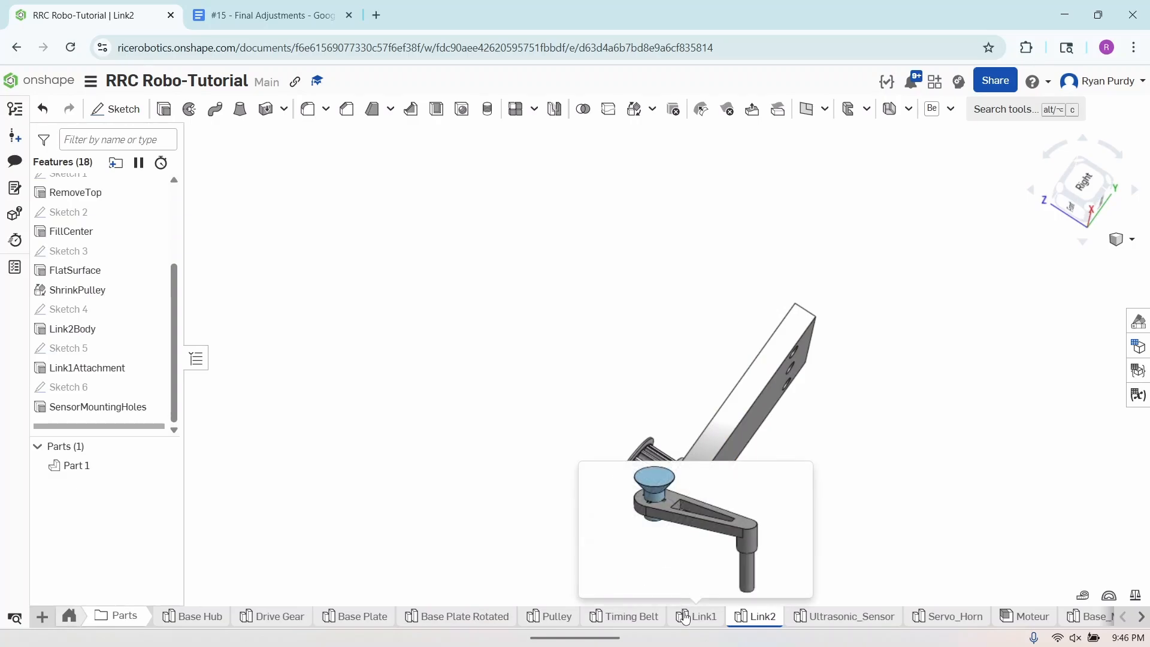
click(693, 617)
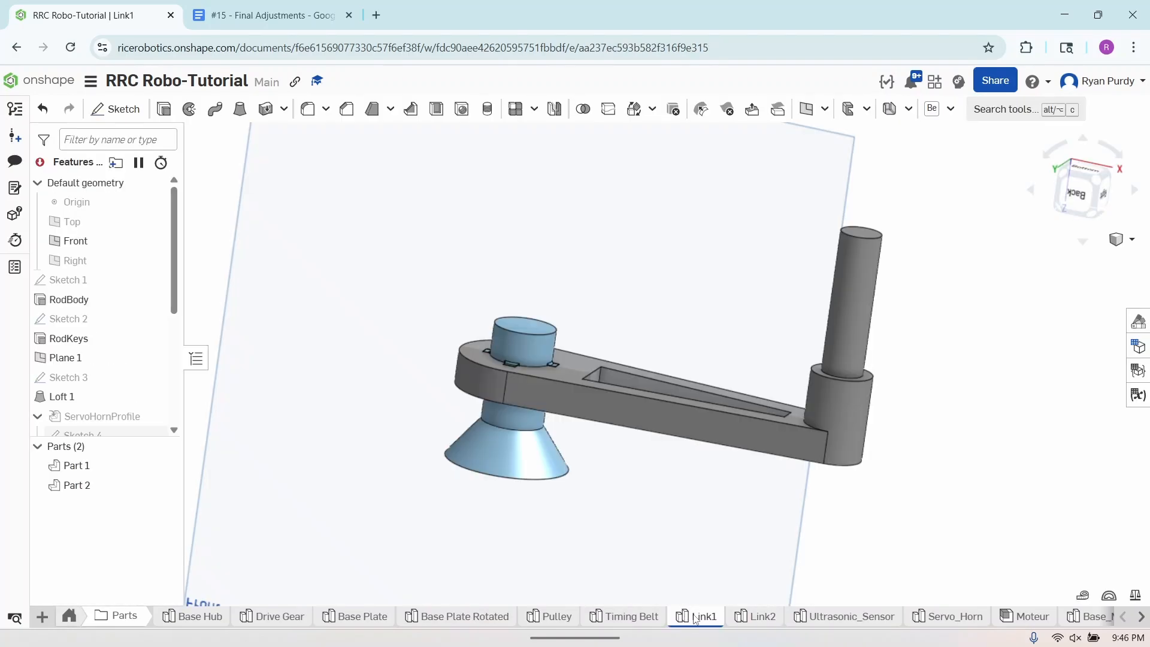
right_drag(888, 497, 931, 344)
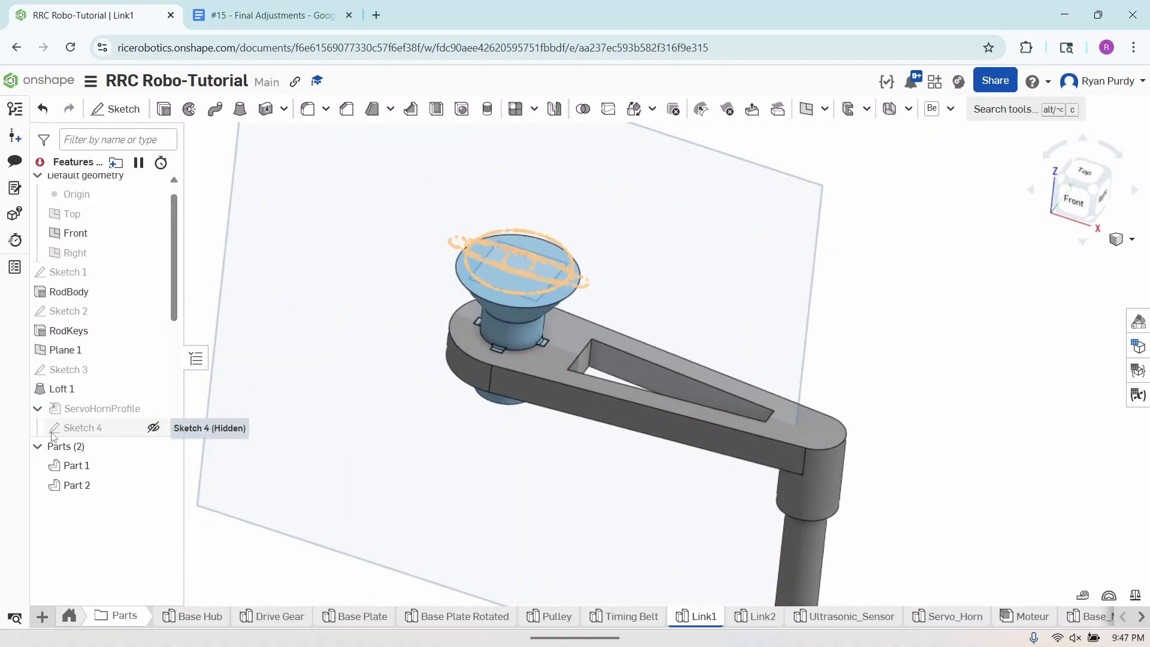
scroll(90, 384, down, 3)
mouse_move(97, 340)
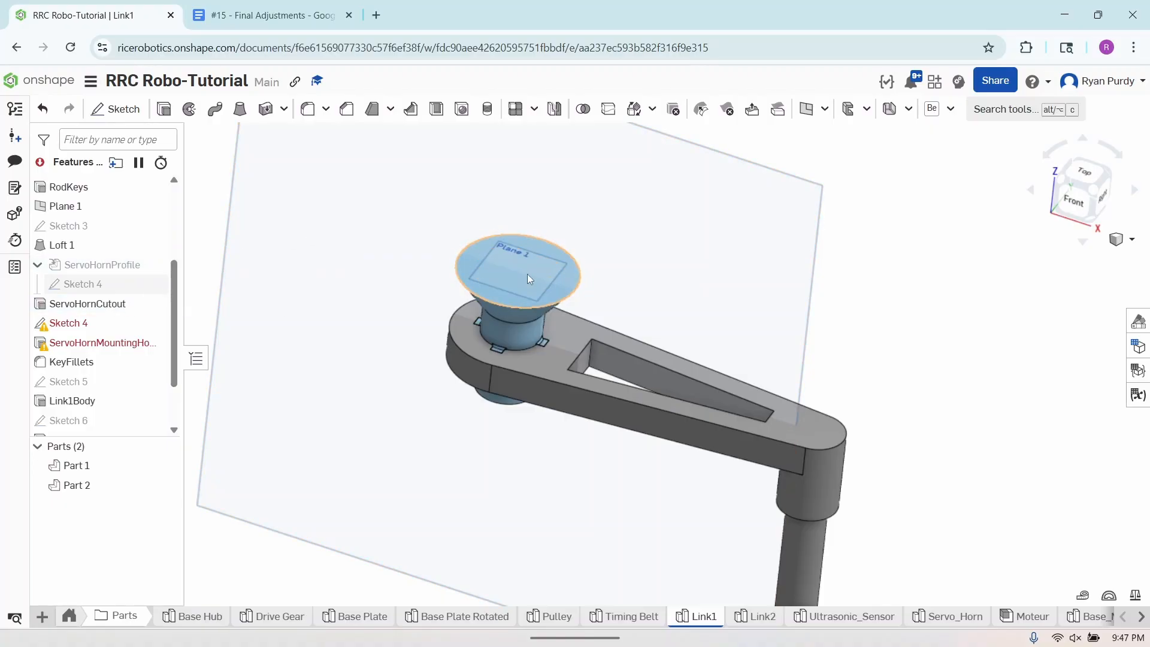
click(558, 617)
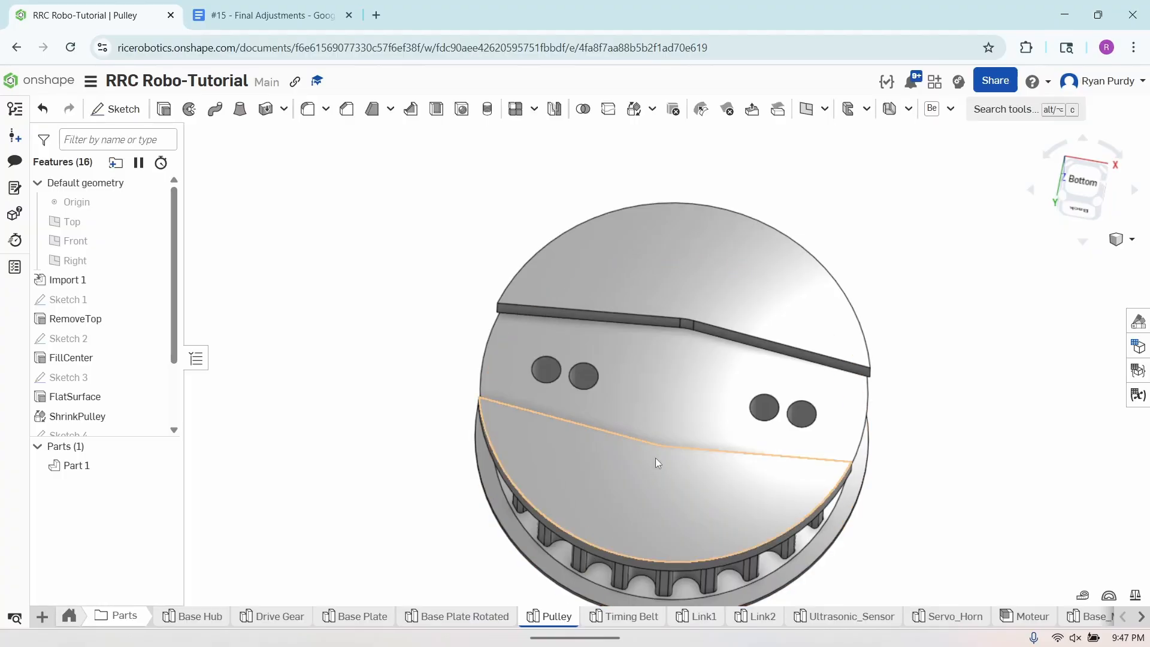
right_drag(616, 471, 612, 447)
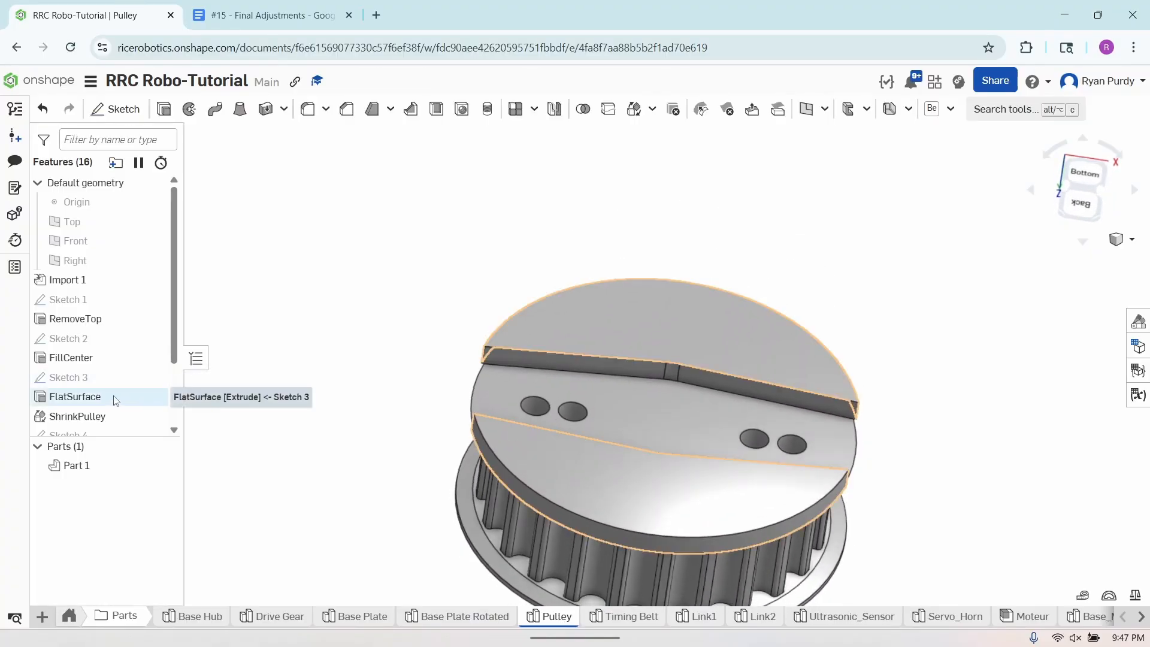
scroll(114, 396, down, 3)
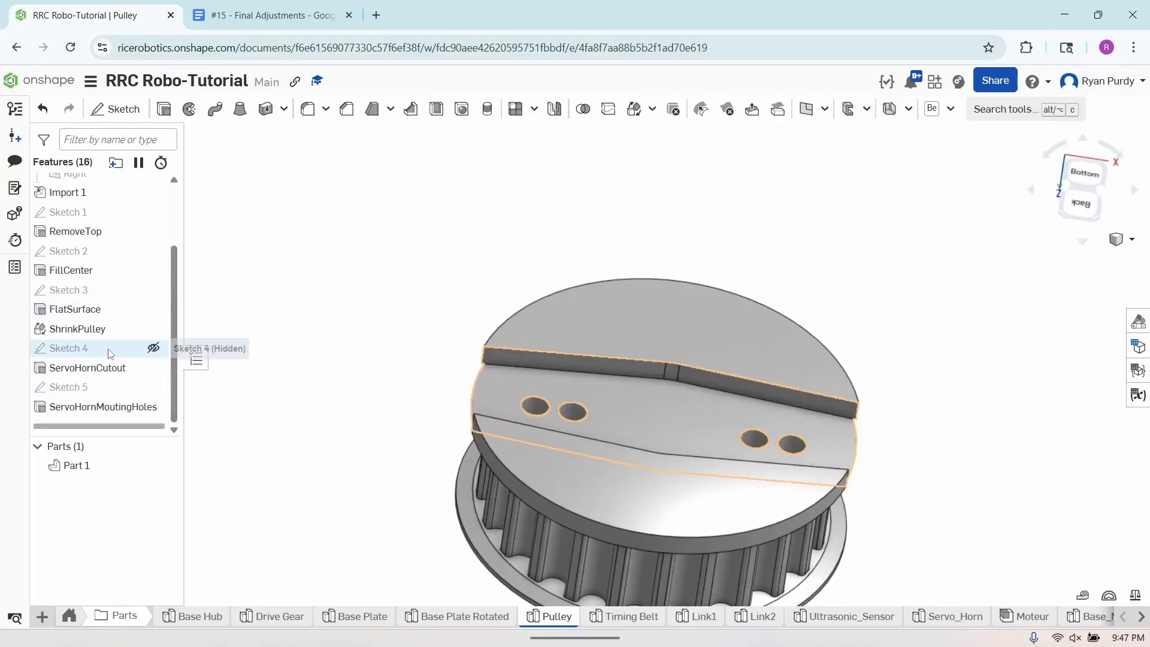
click(153, 348)
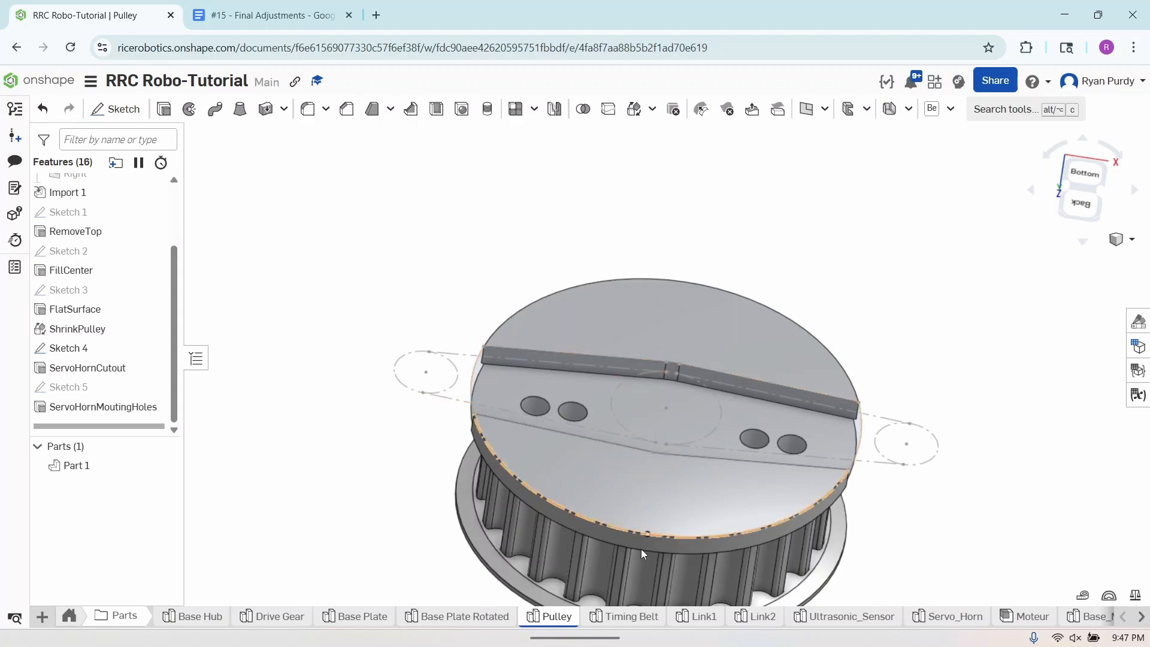
mouse_move(623, 627)
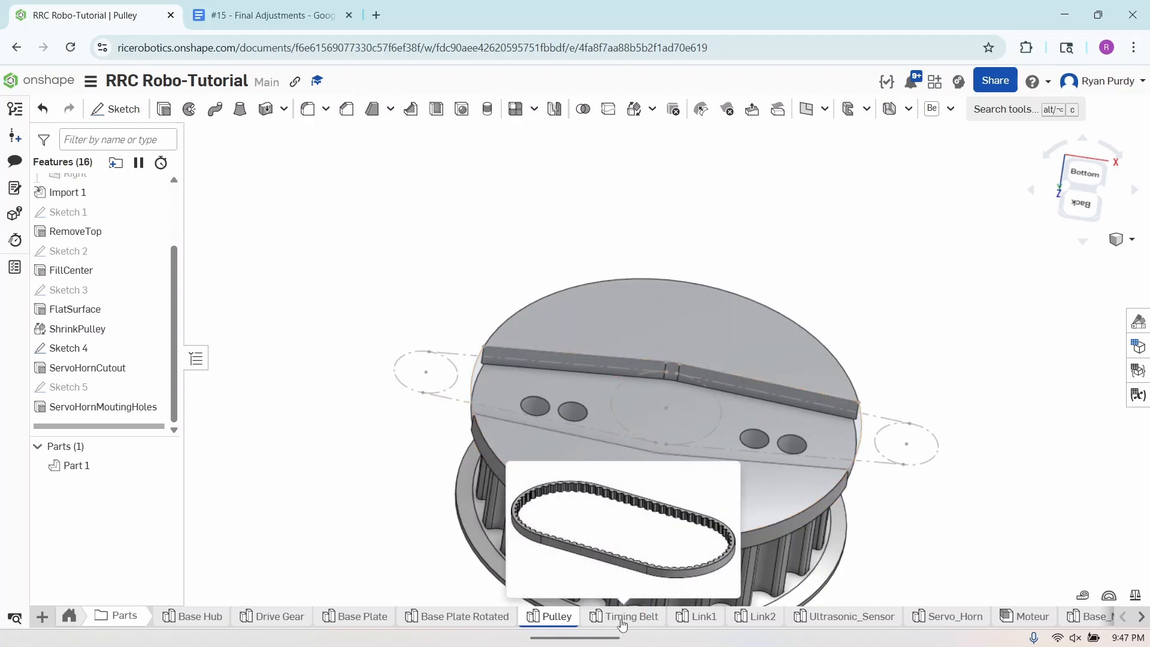
Open the ServoHornCutout extrude of the Link1 part for editing to examine where its profile lies relative to the lofted rod end.
click(702, 617)
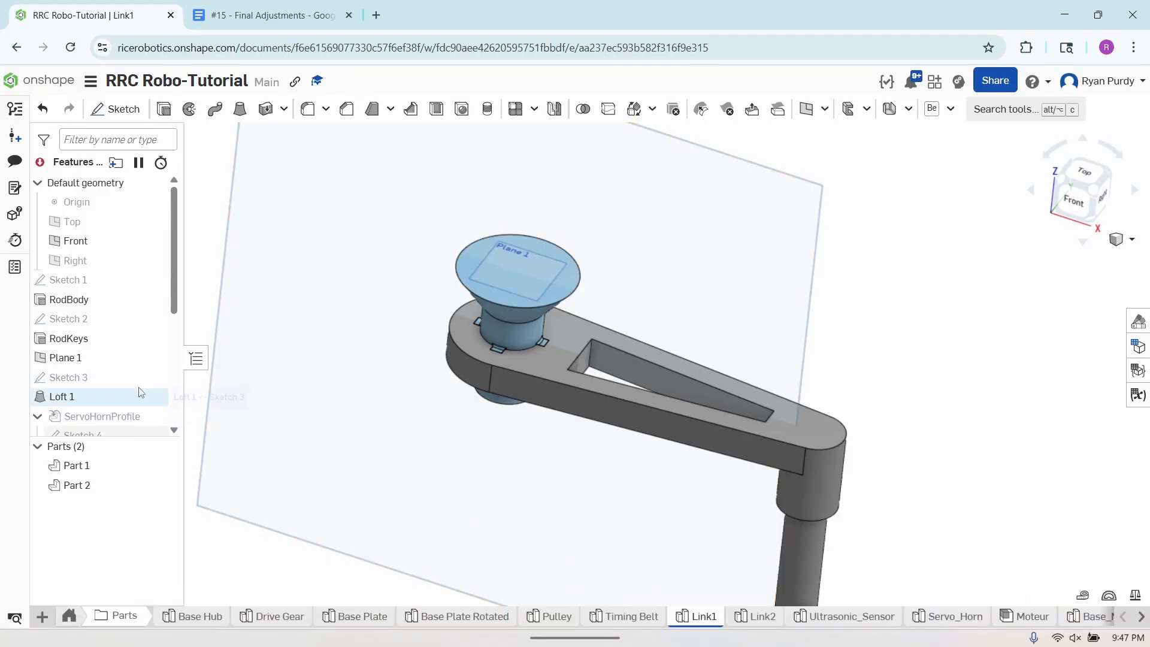
scroll(115, 364, down, 3)
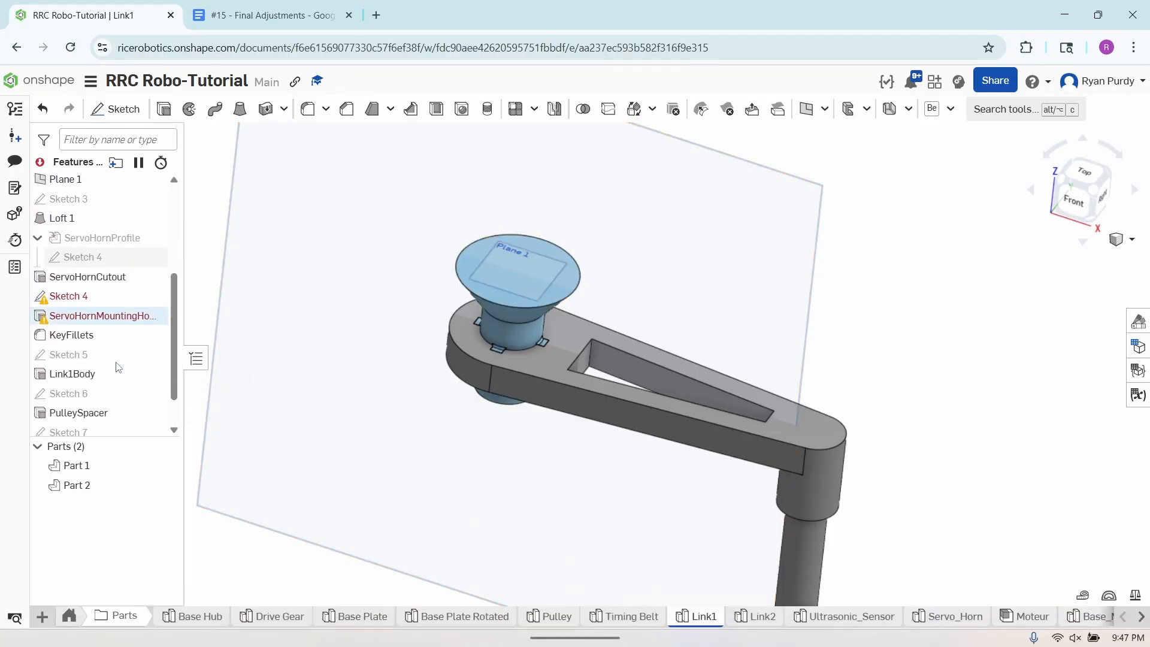
right_click(100, 281)
click(140, 308)
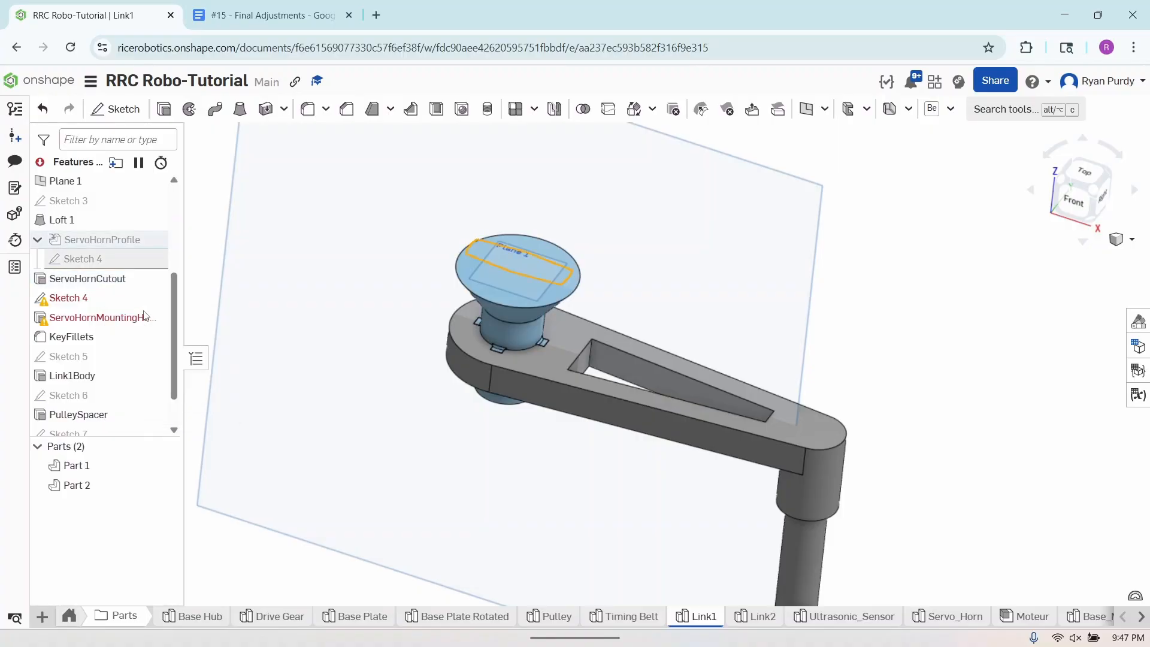
mouse_move(448, 399)
right_down()
mouse_move(451, 365)
mouse_move(450, 387)
right_up()
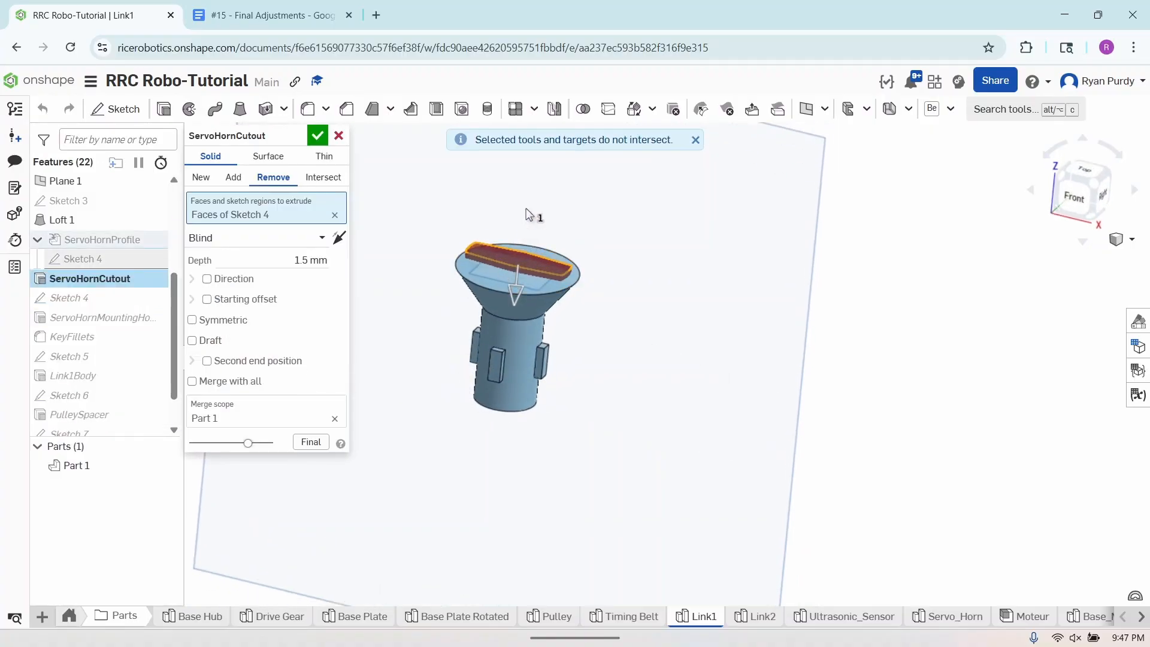
Measure the distance between the Pulley part's outer face beside the servo horn cutout and the origin.
click(551, 620)
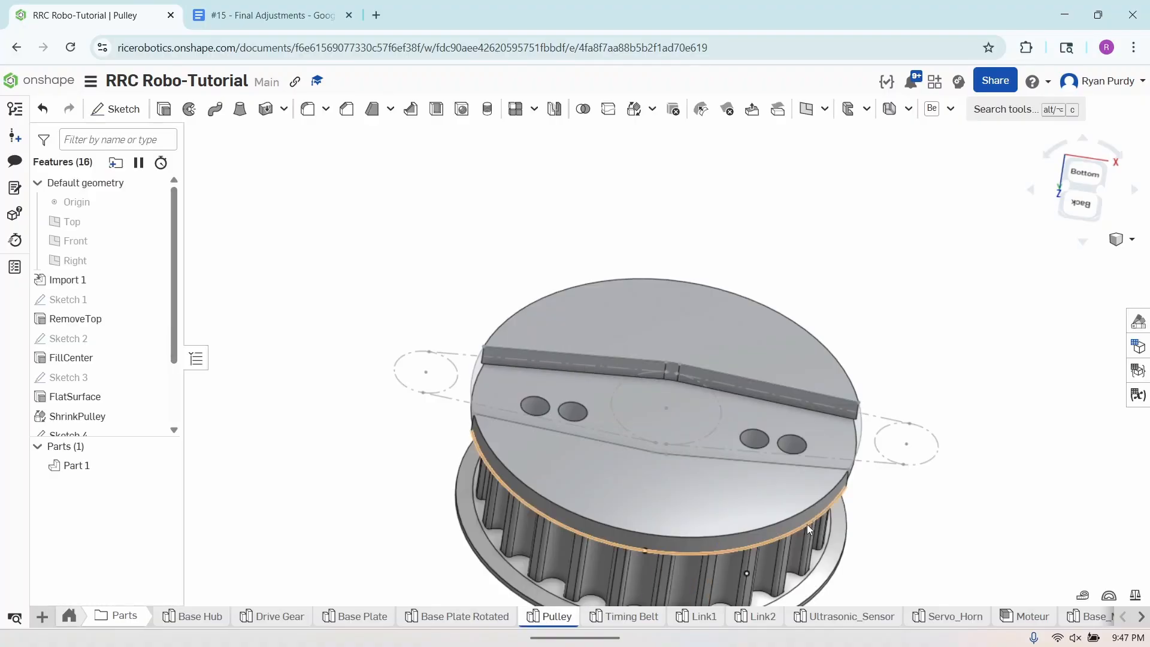
mouse_move(927, 485)
right_down()
mouse_move(923, 473)
mouse_move(918, 513)
mouse_move(911, 477)
right_up()
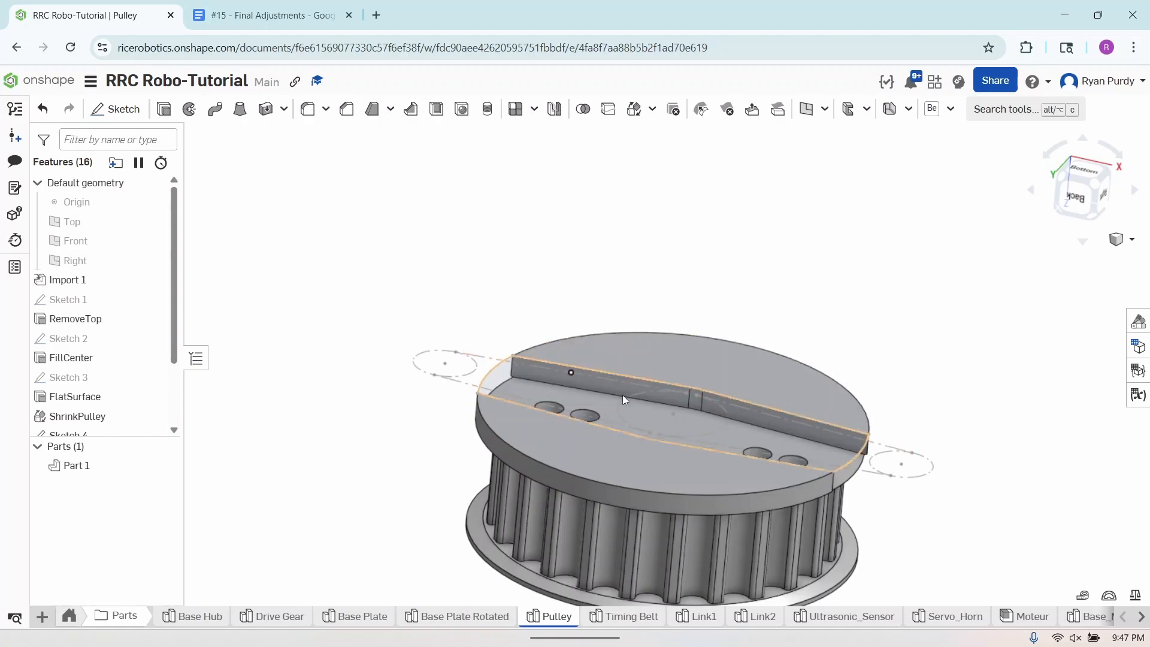
right_drag(630, 454, 571, 534)
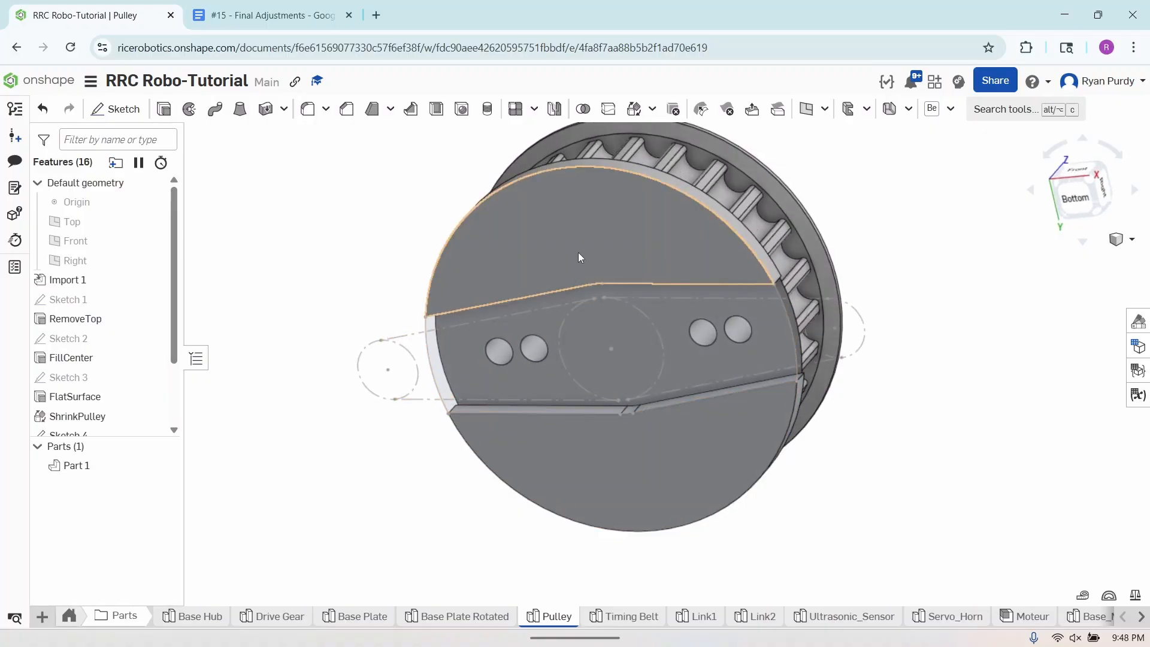
click(606, 231)
mouse_move(868, 270)
right_down()
mouse_move(854, 333)
mouse_move(840, 340)
right_up()
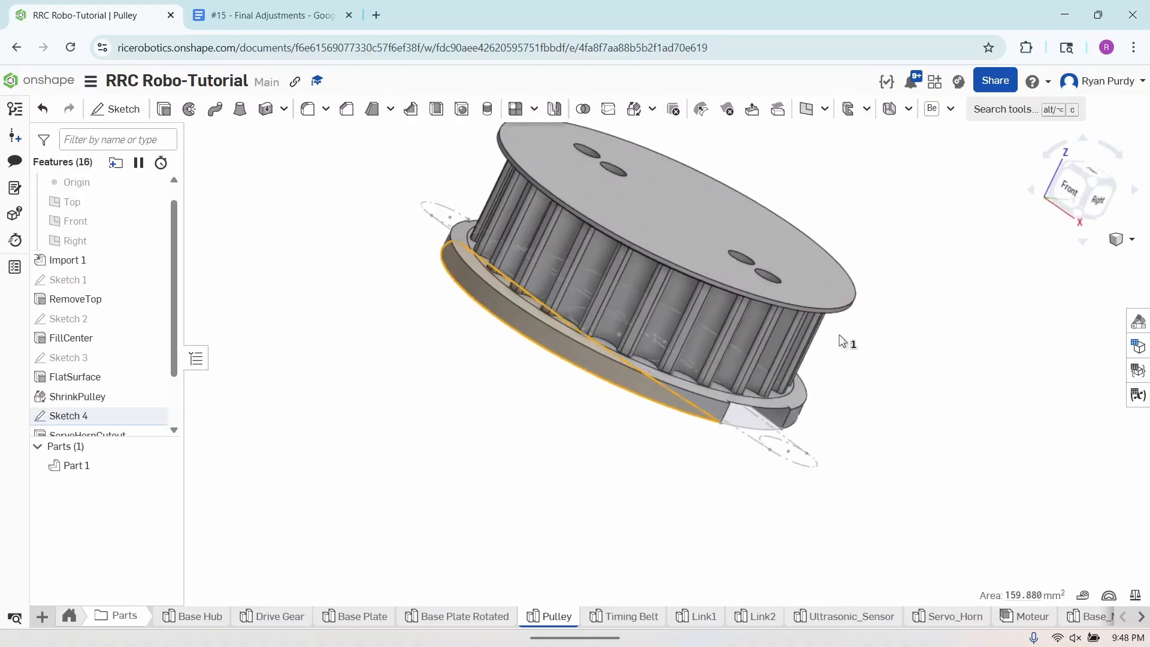
click(157, 183)
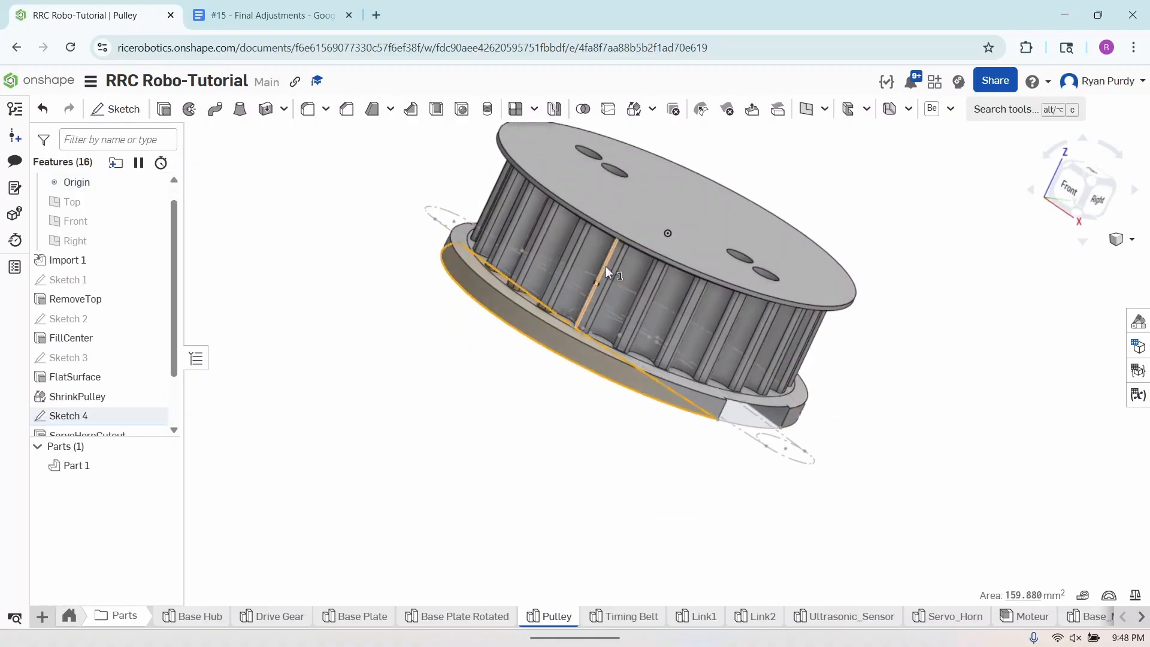
click(667, 233)
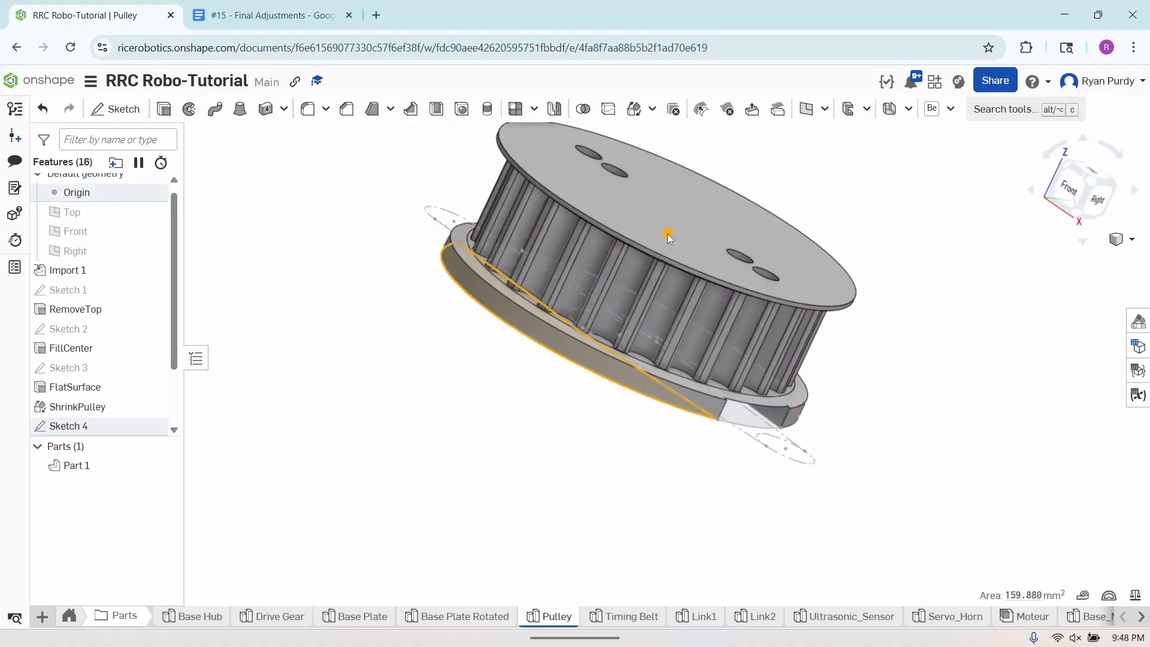
click(1067, 587)
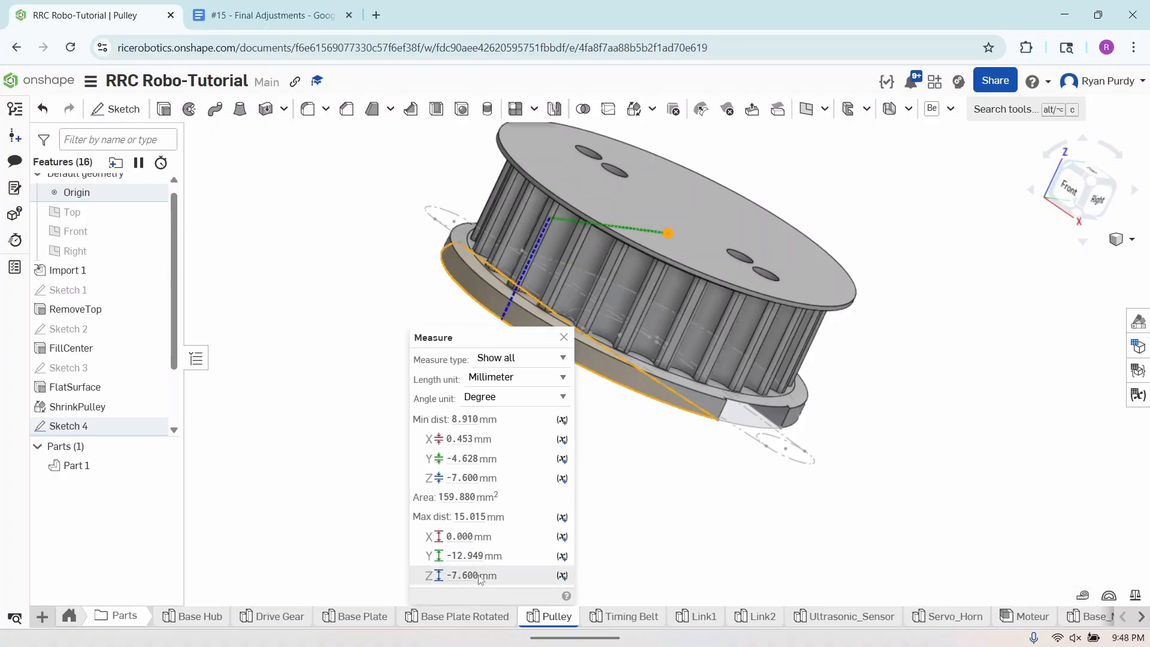
click(564, 337)
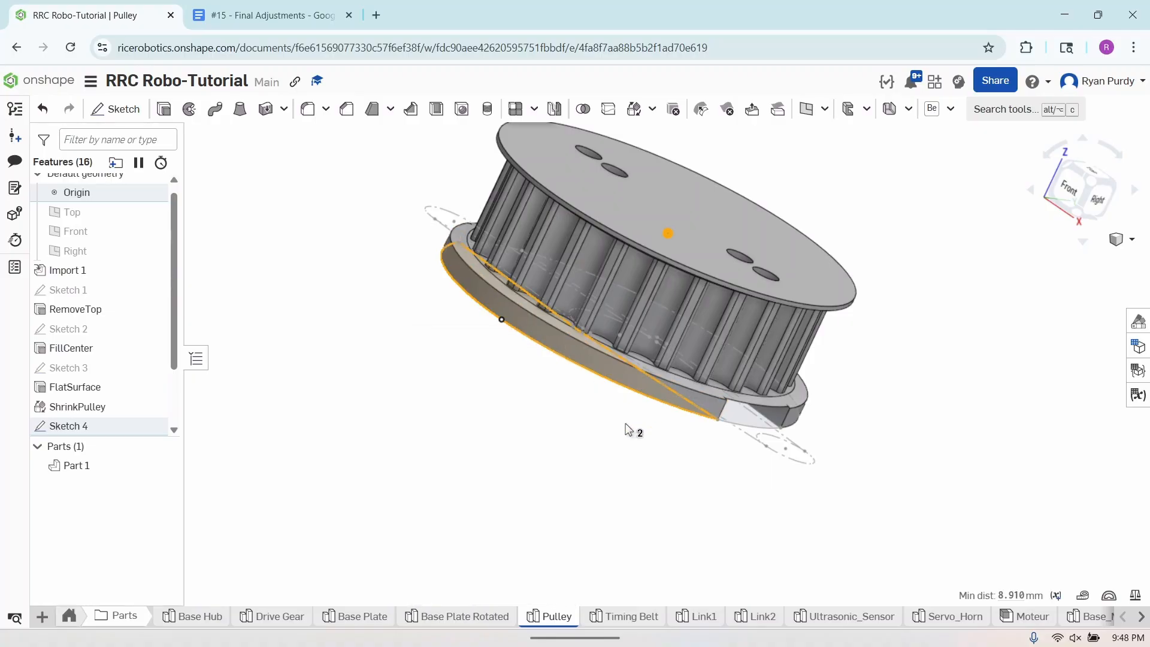
Cancel the ServoHornCutout edit in Link1, set the Z offset of the ServoHornProfile's mate connector to 7.6 mm, and accept the feature.
click(697, 622)
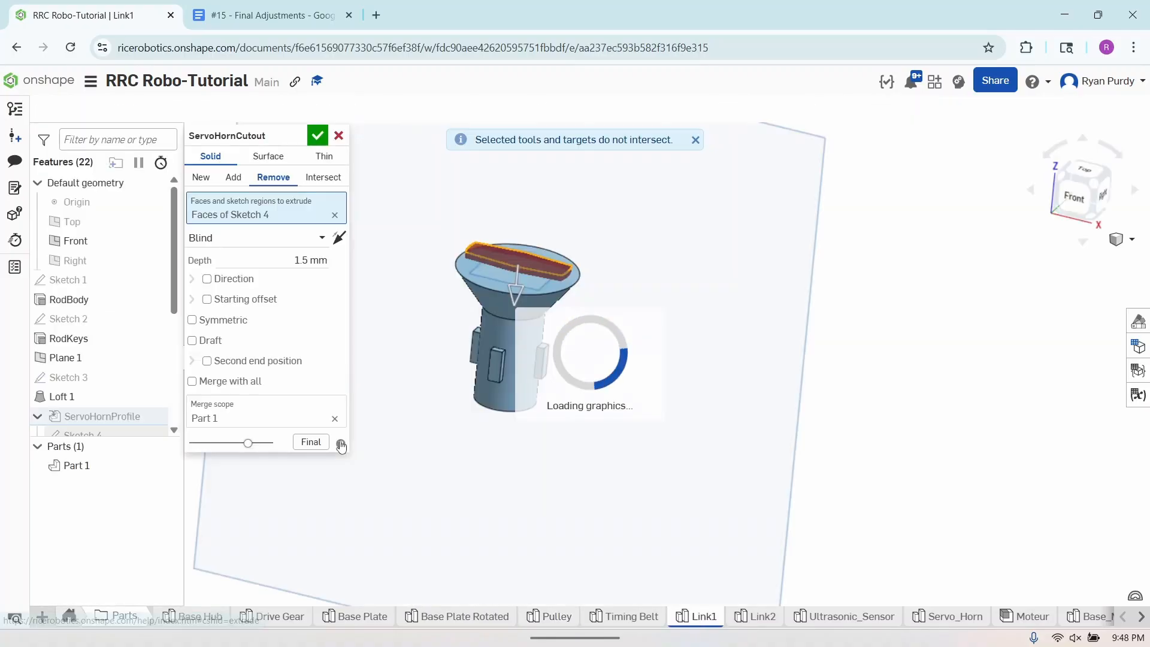
click(339, 136)
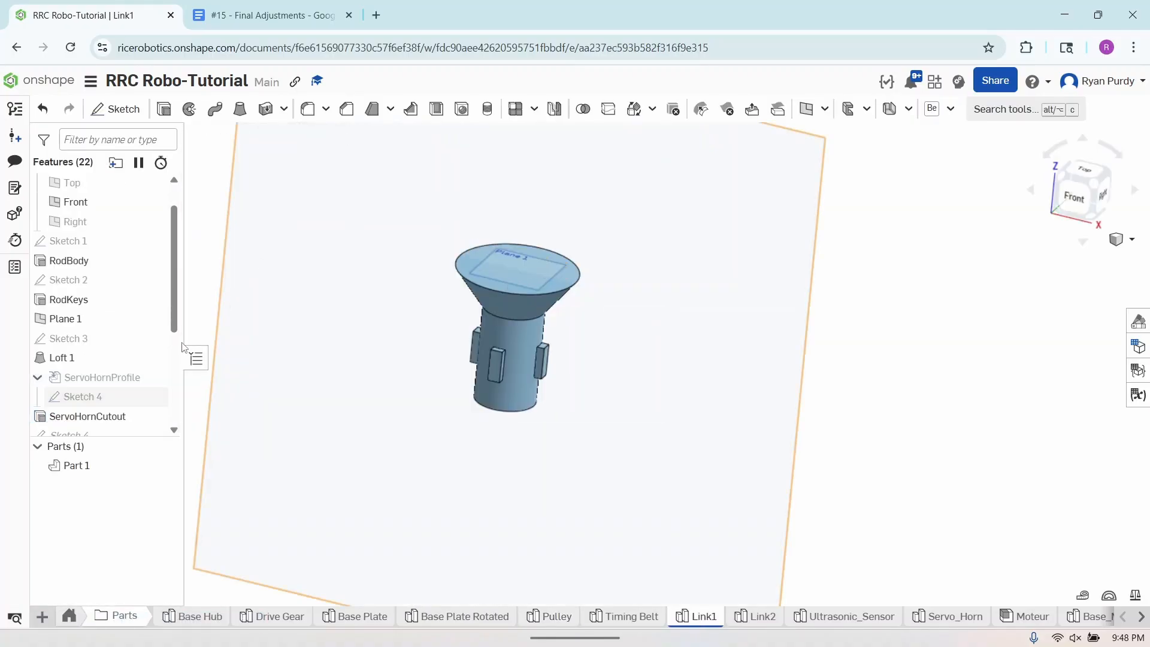
right_click(94, 385)
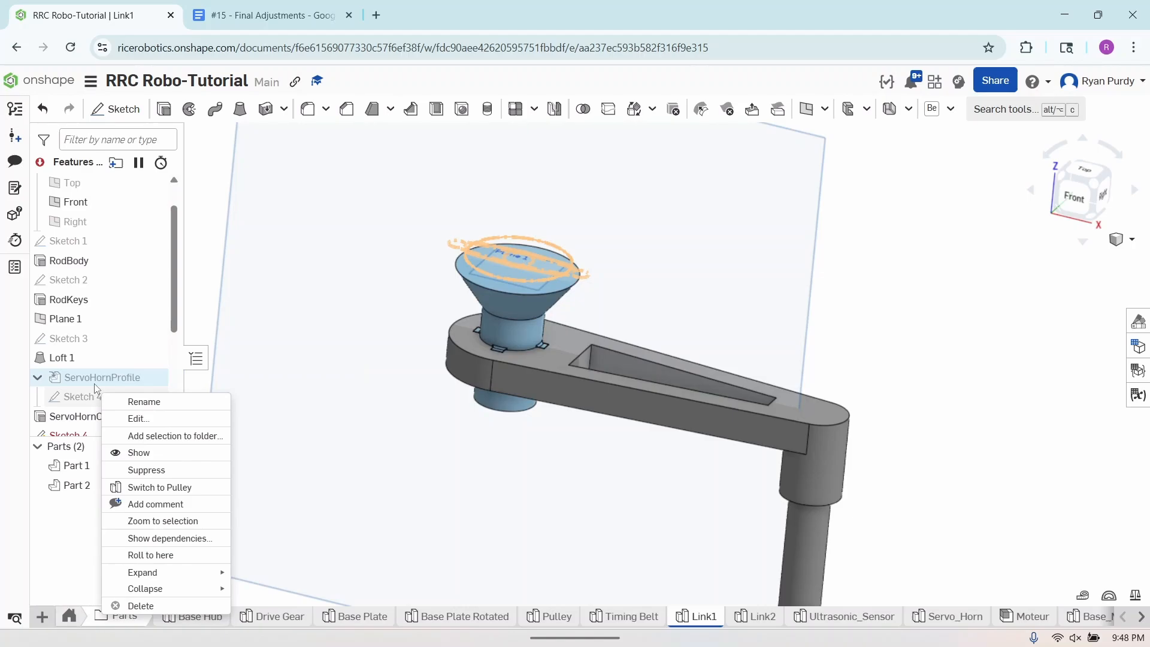
click(138, 420)
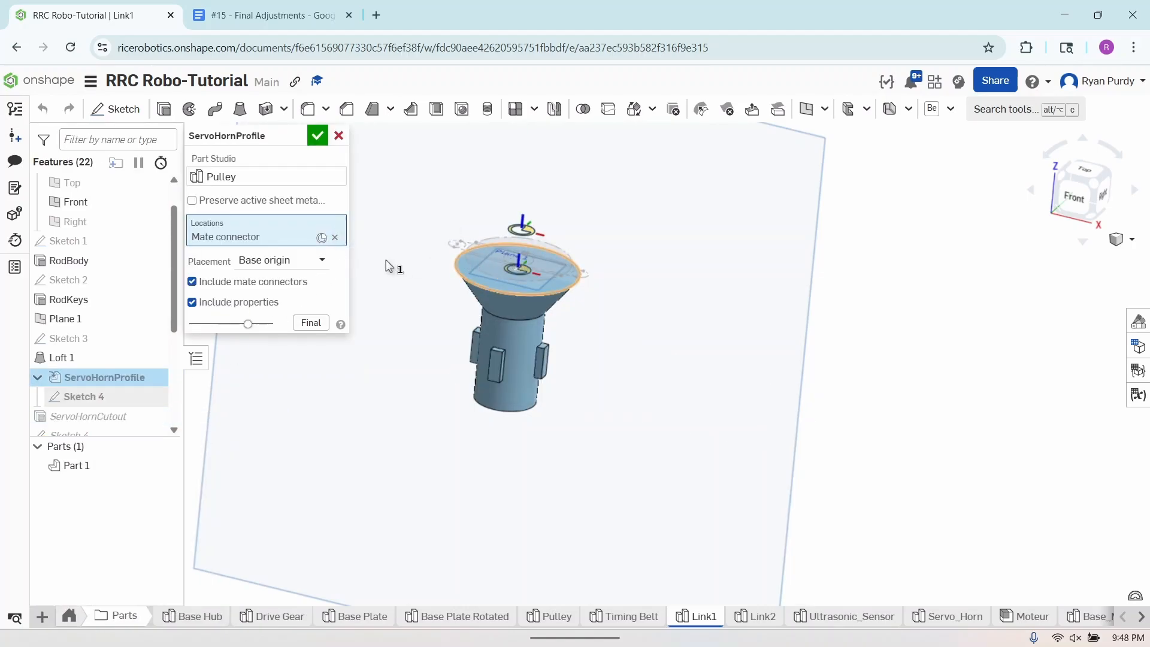
click(322, 237)
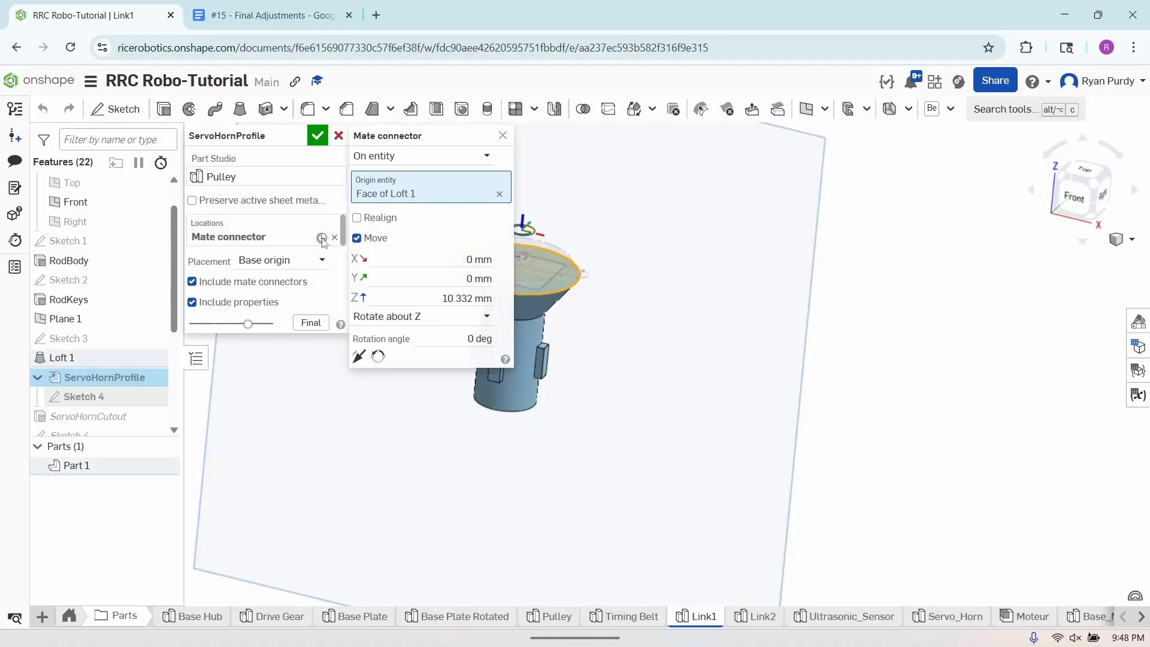
click(458, 298)
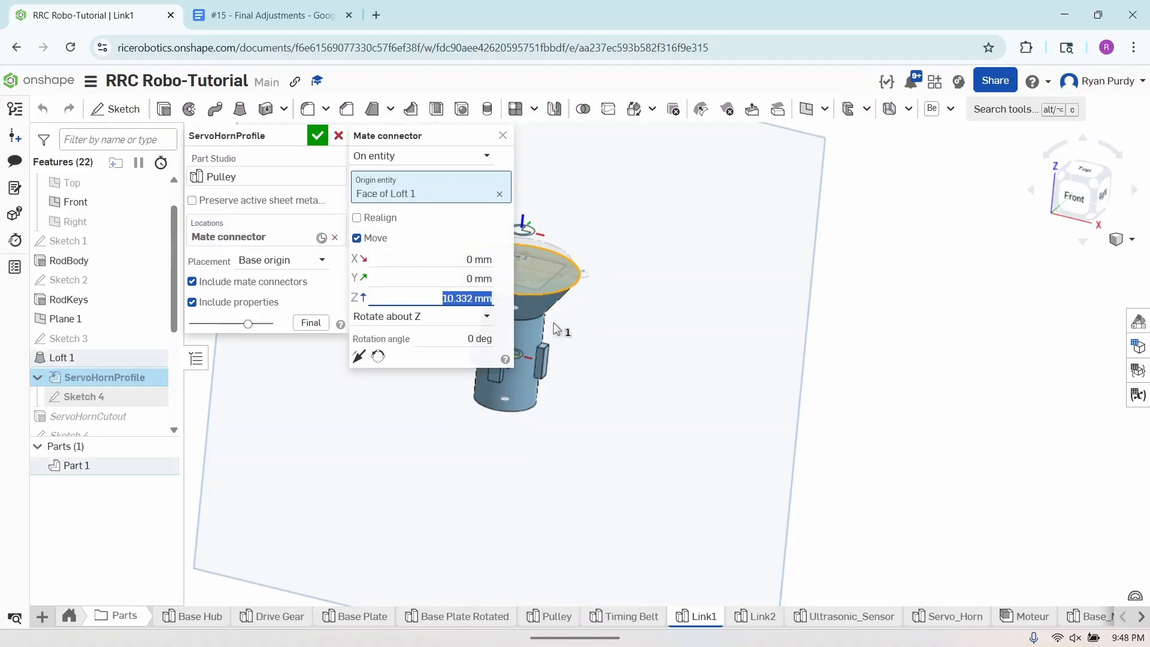
text(7.6 m)
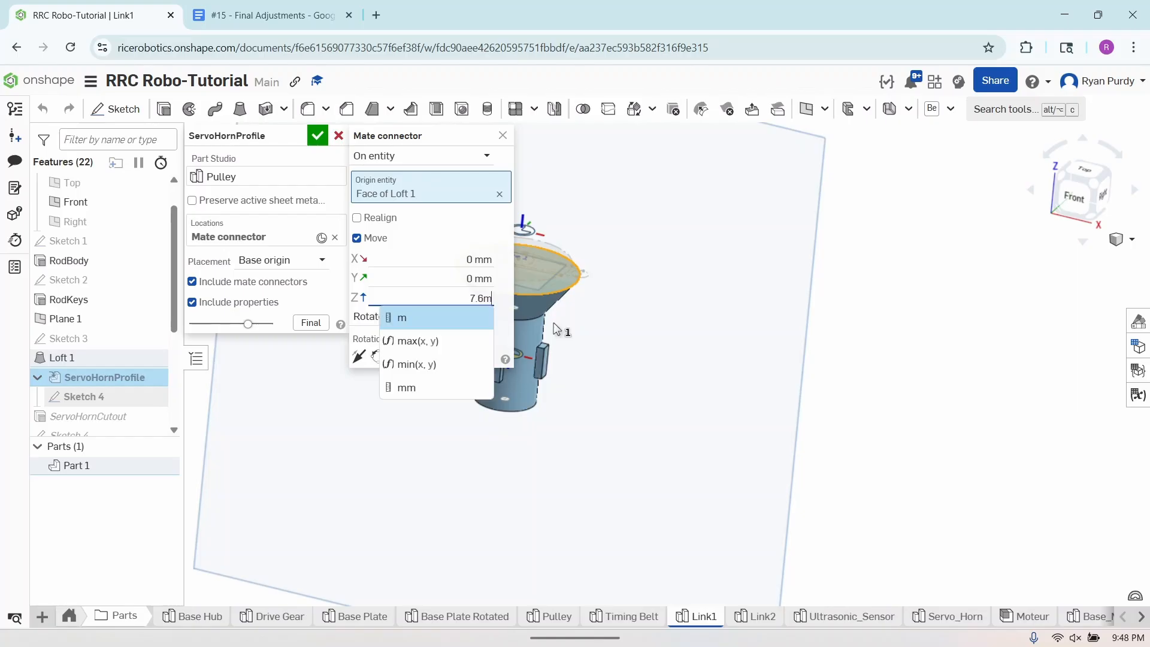
text(m)
key(Return)
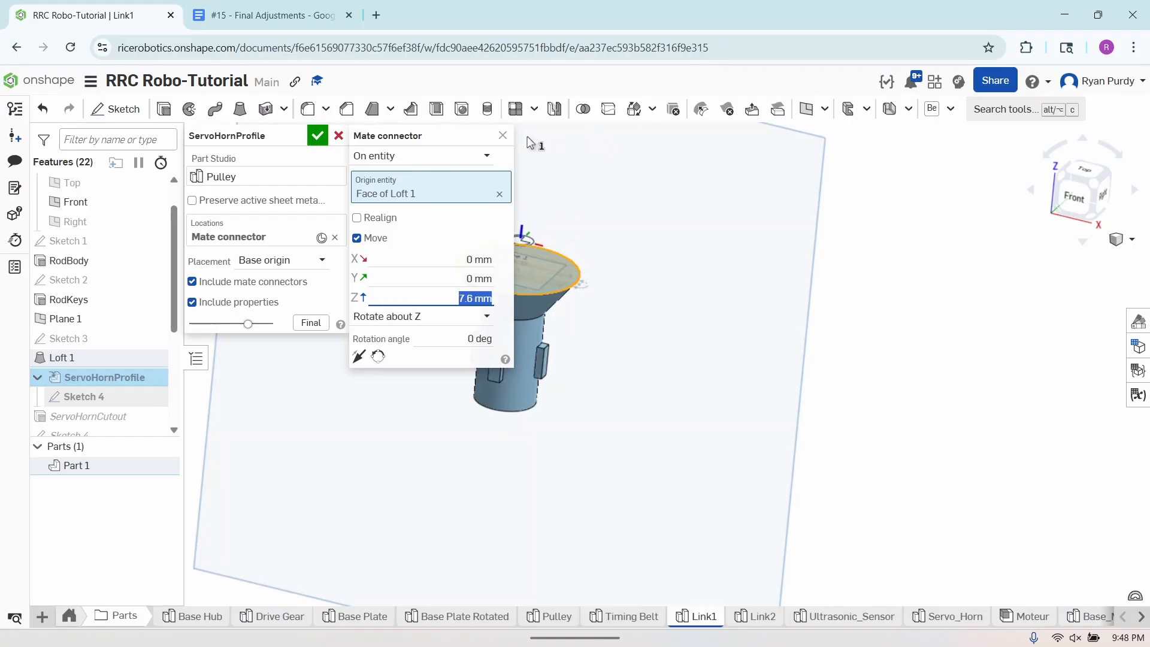
click(503, 136)
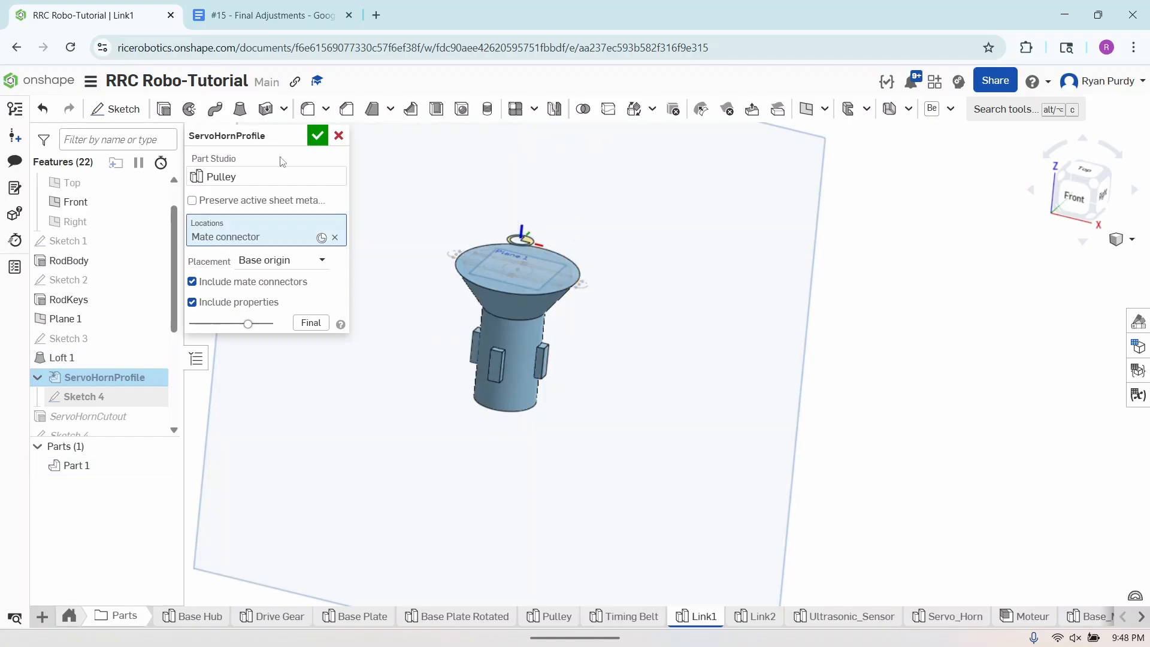
click(318, 138)
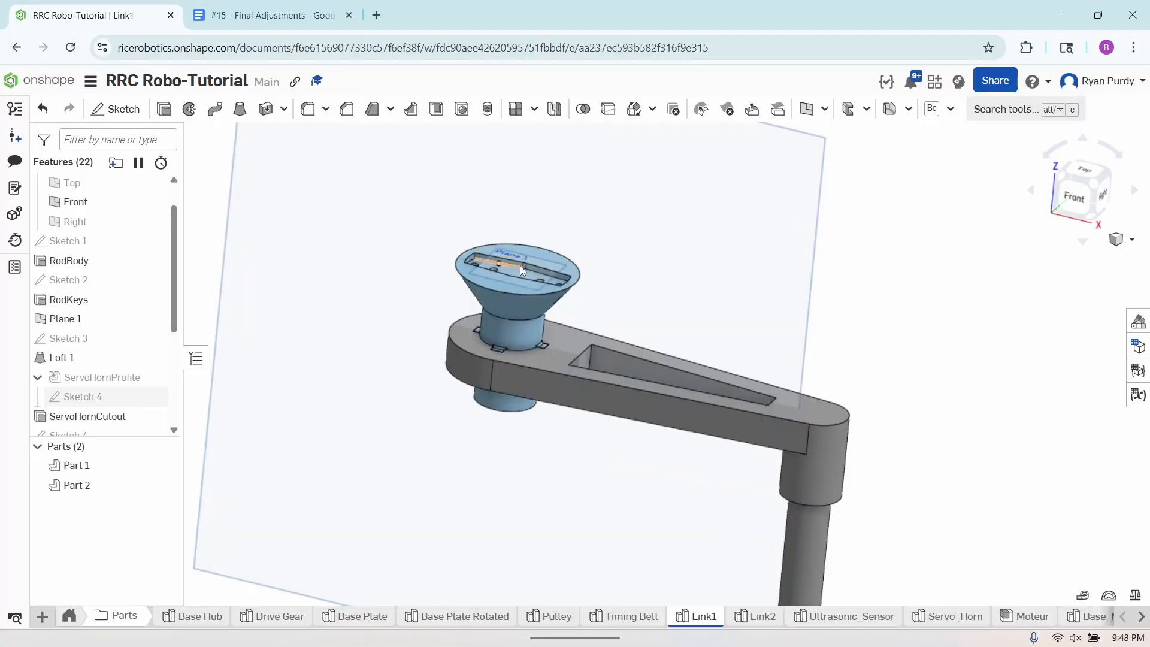
Inspect Link1's servo horn cutout, then hide the Pulley part's Sketch 4 and open it for editing, viewed normal to its sketch plane.
right_drag(654, 297, 645, 348)
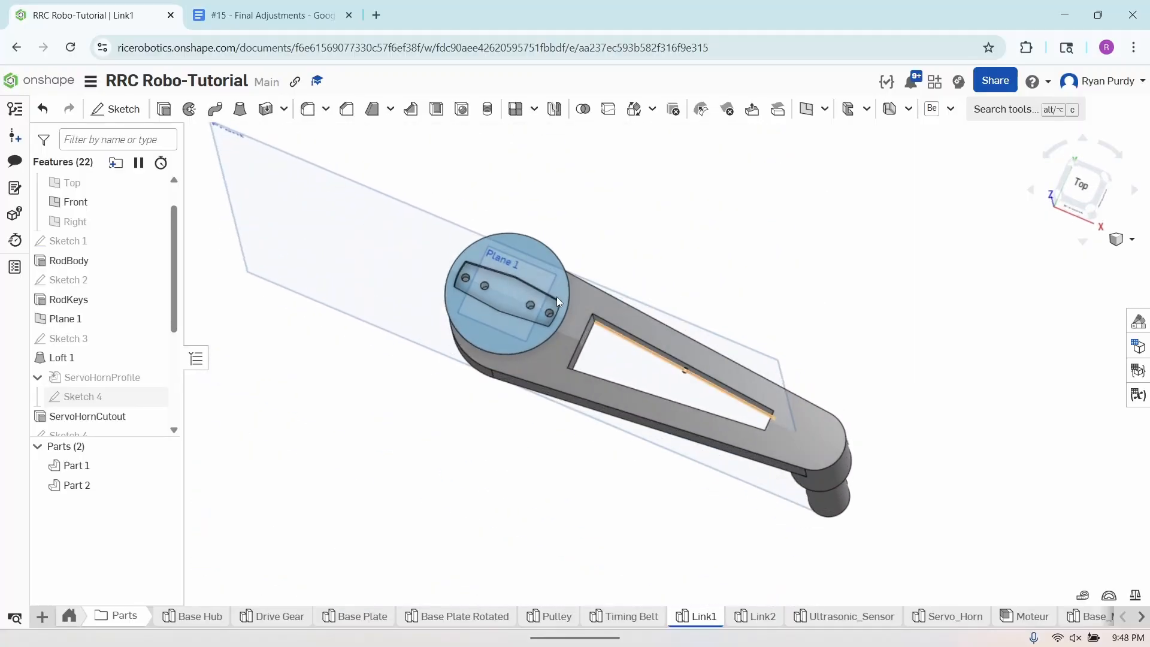
right_drag(509, 311, 511, 273)
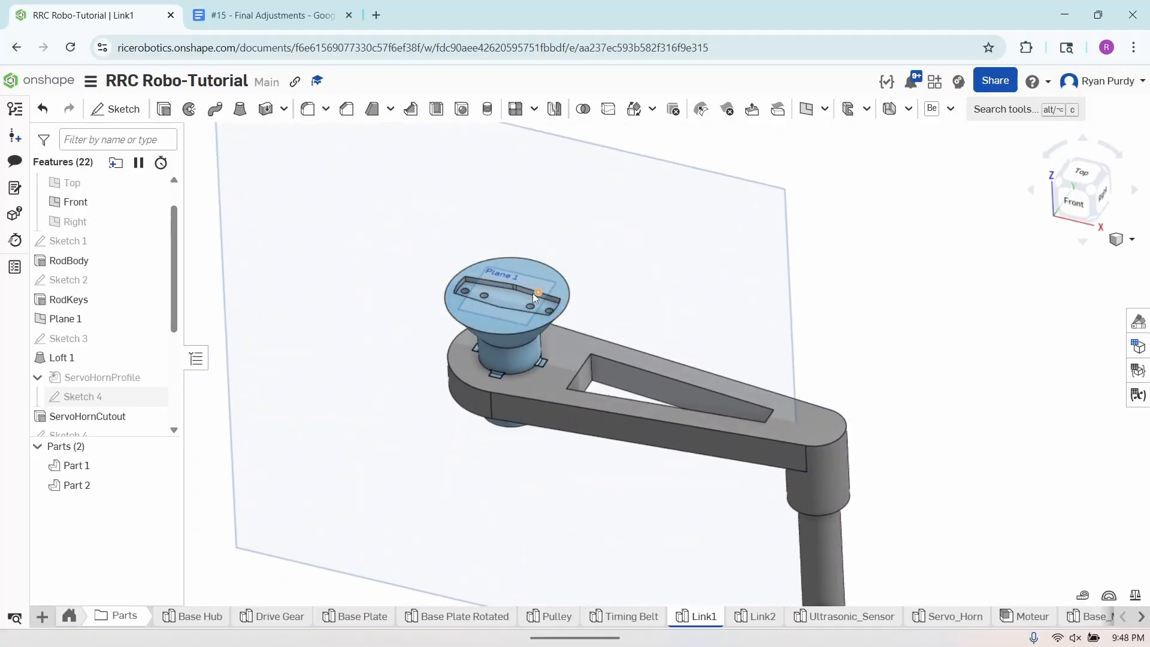
scroll(555, 312, up, 5)
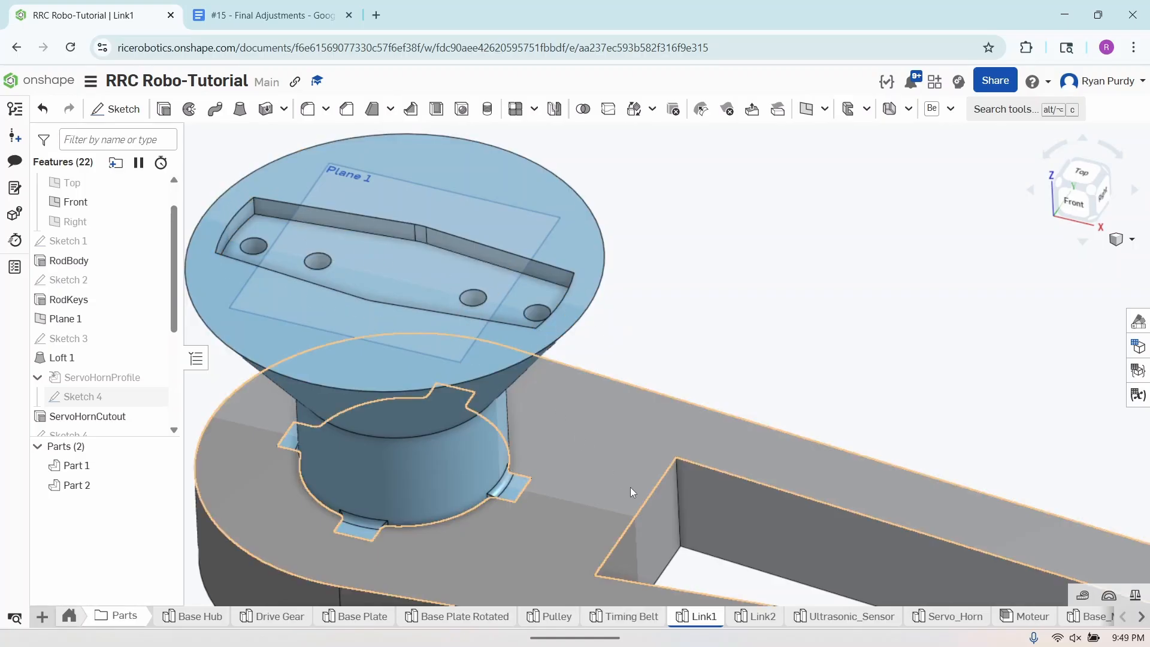
click(555, 618)
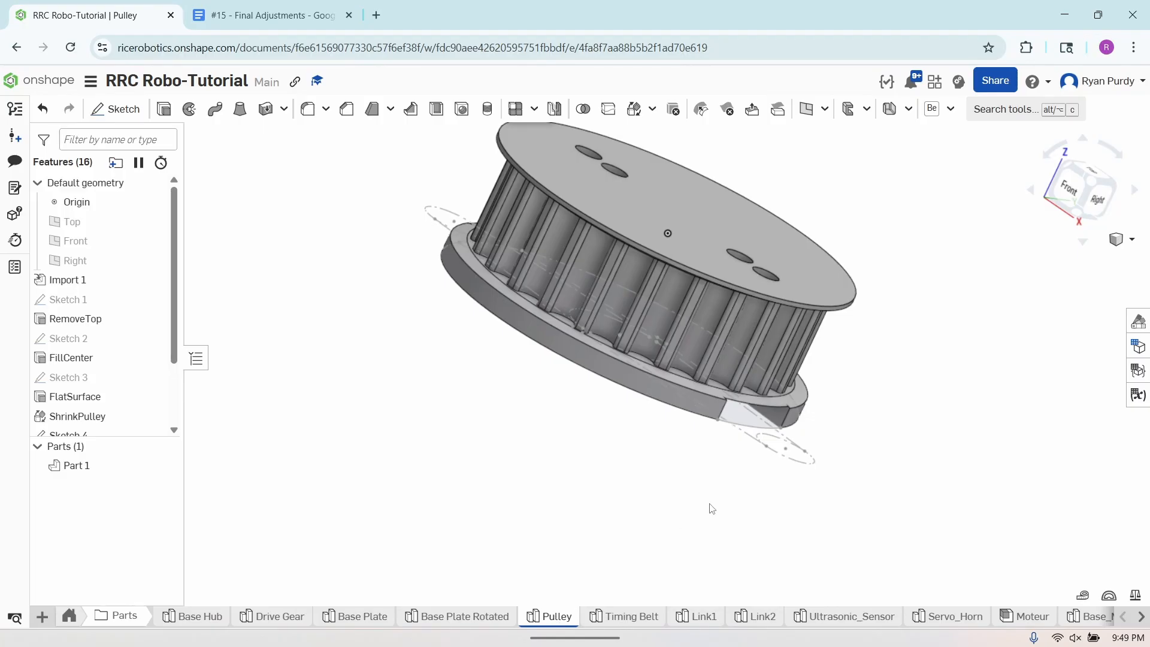
right_drag(766, 495, 821, 405)
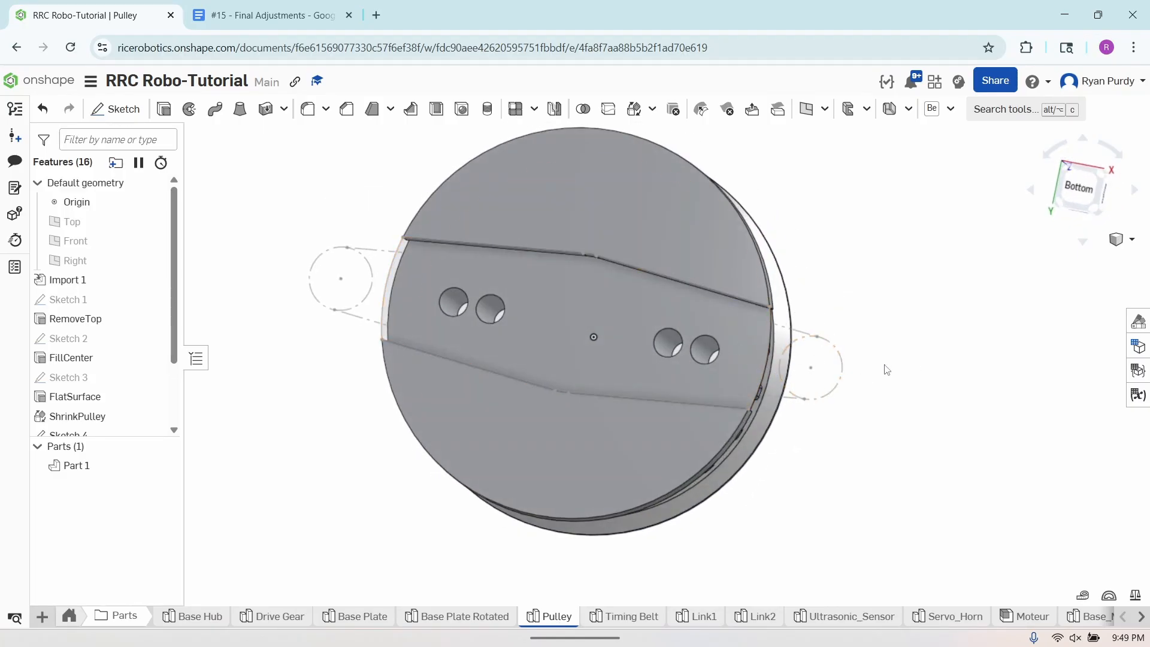
scroll(119, 299, down, 3)
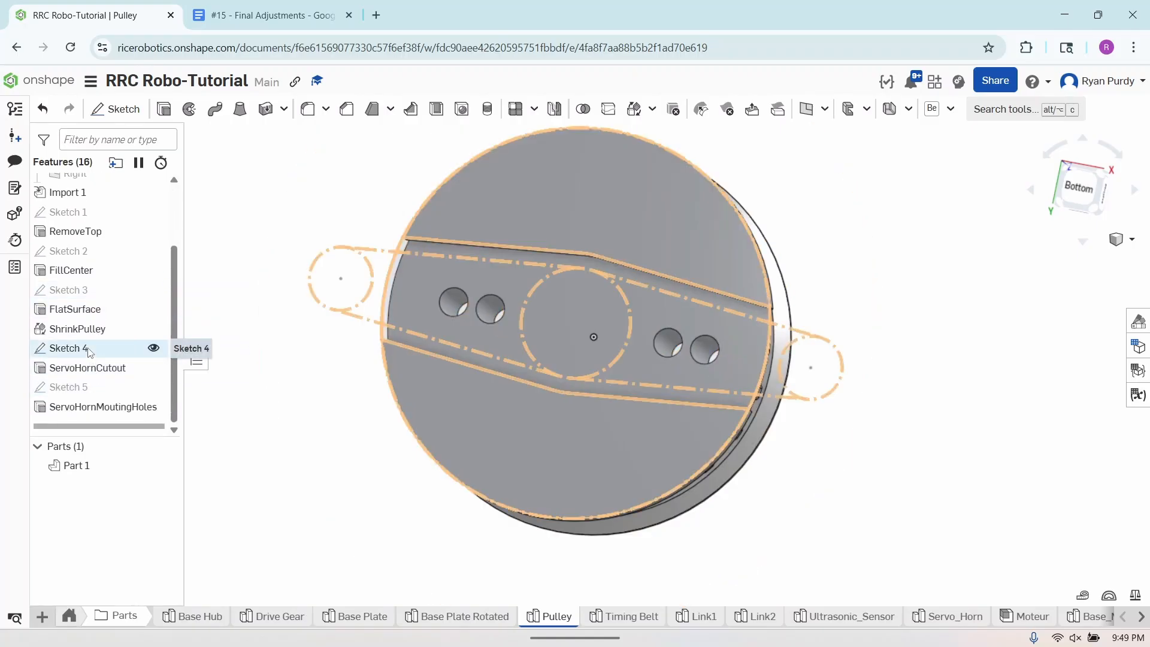
click(154, 348)
right_click(151, 348)
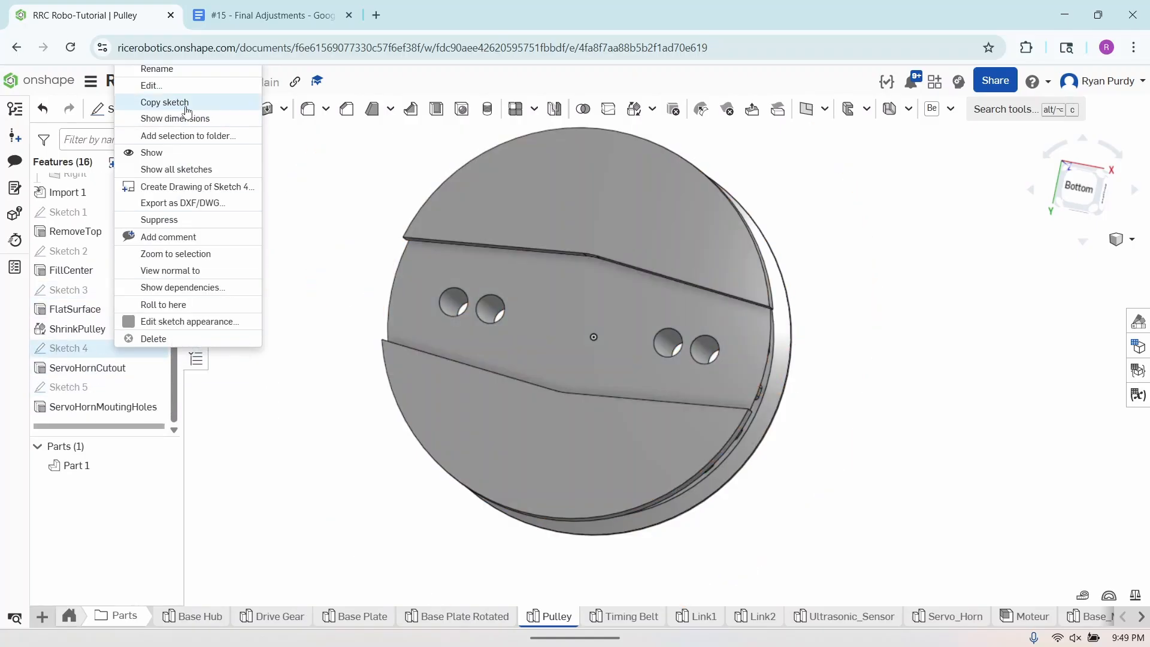
click(153, 85)
right_click(299, 428)
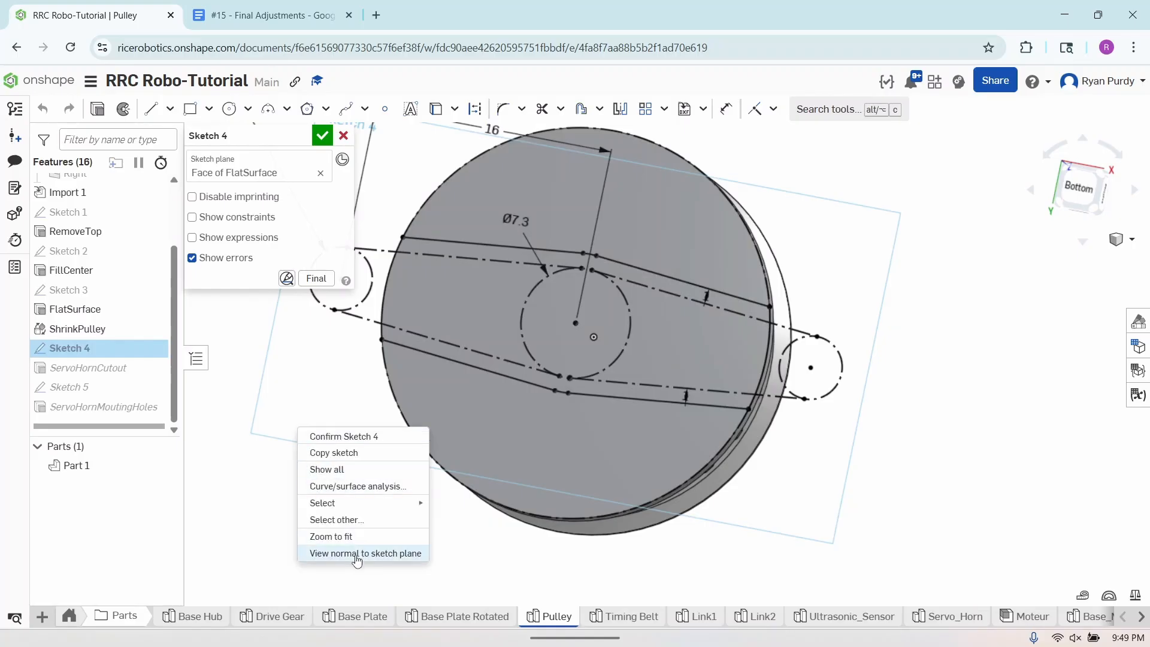
click(357, 553)
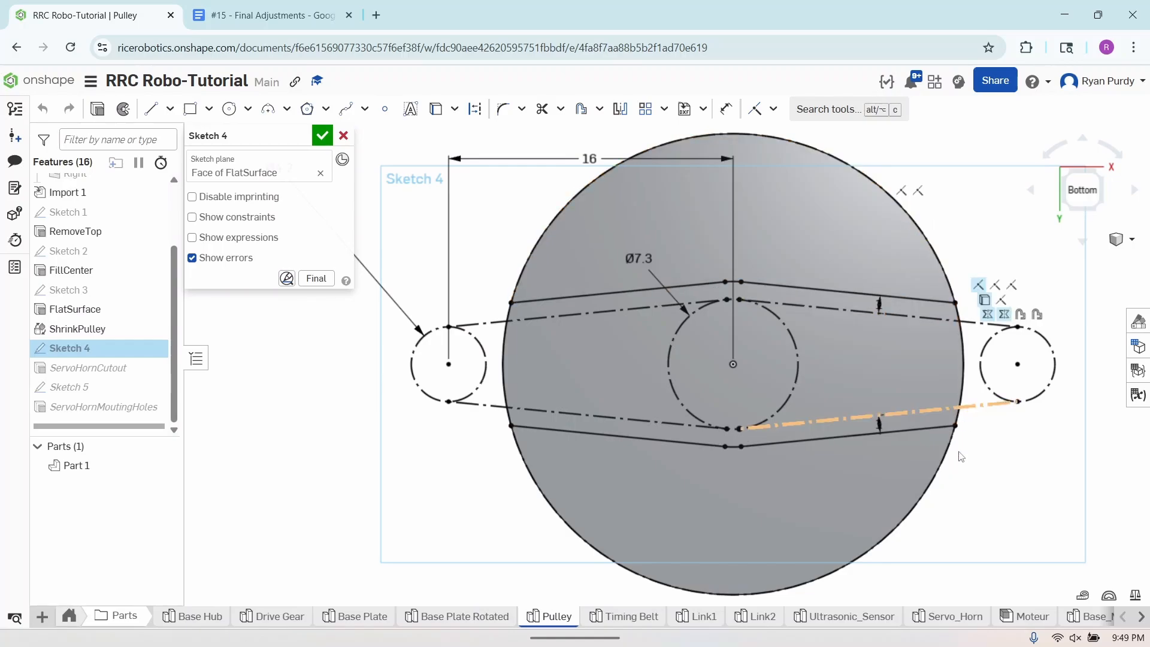
Toggle the construction setting of the arcs along the pulley's outer circle in Sketch 4.
click(574, 528)
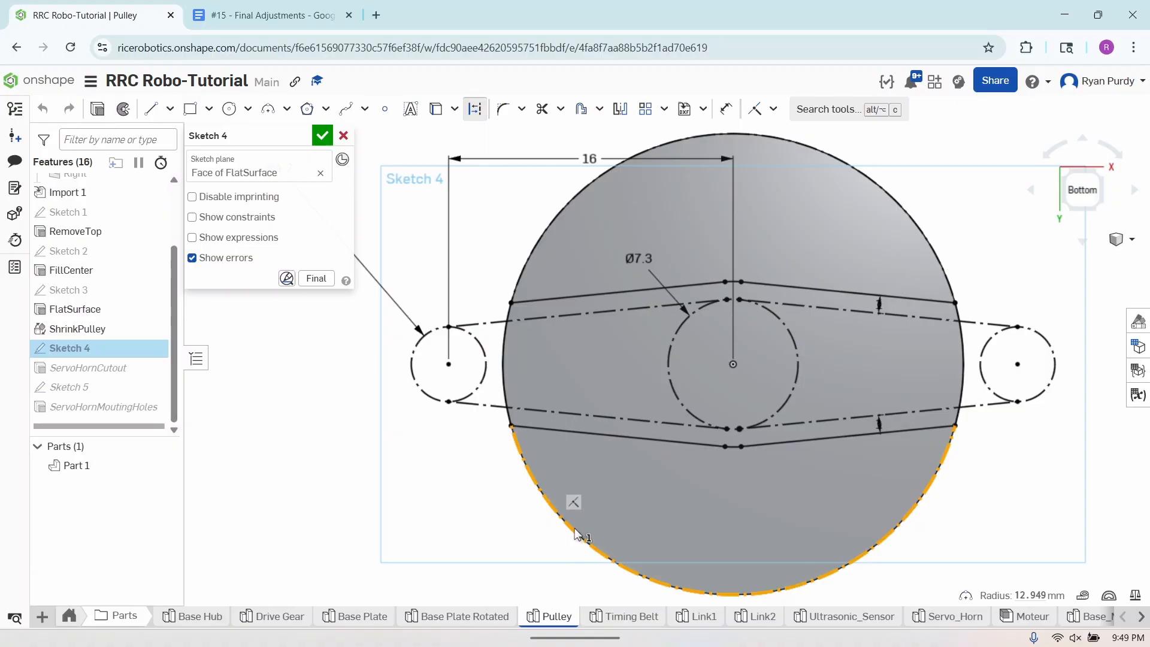
click(503, 357)
click(524, 254)
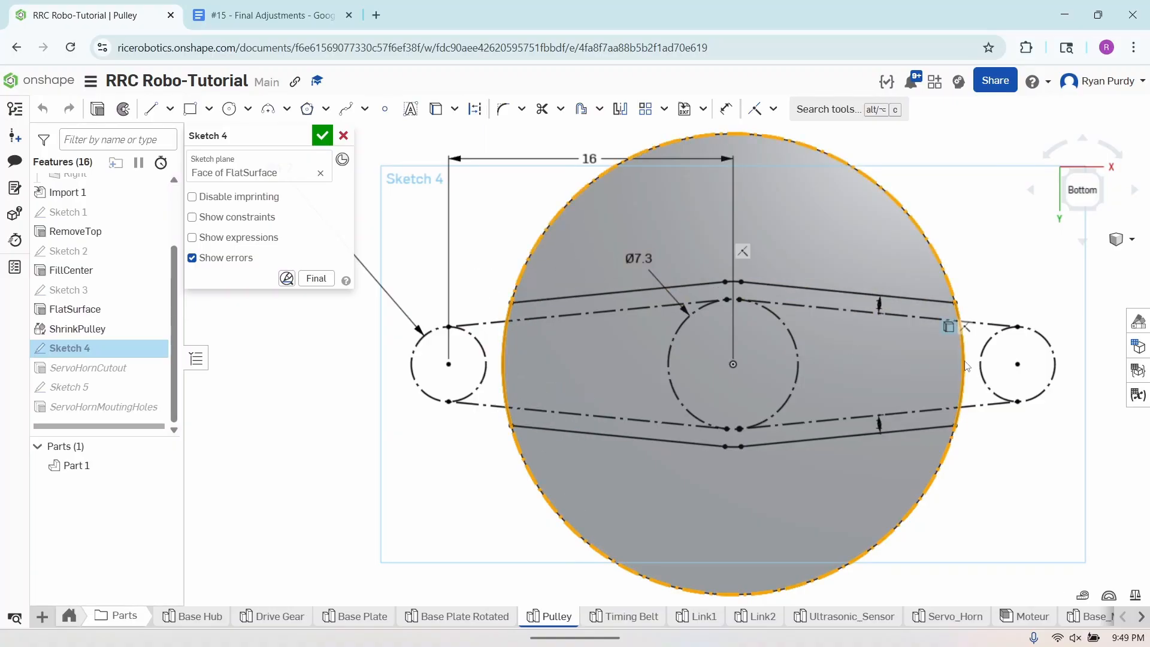
key(q)
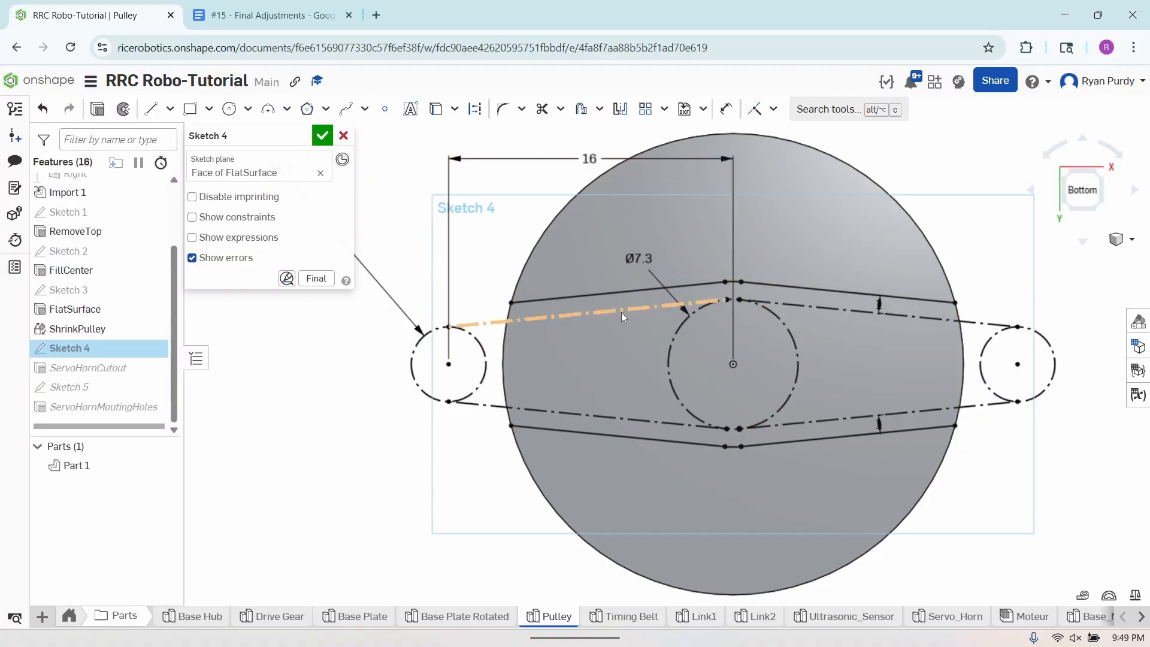
Delete the coincident constraints that tie the four outer endpoints of the servo horn outline to the pulley's circle.
click(510, 299)
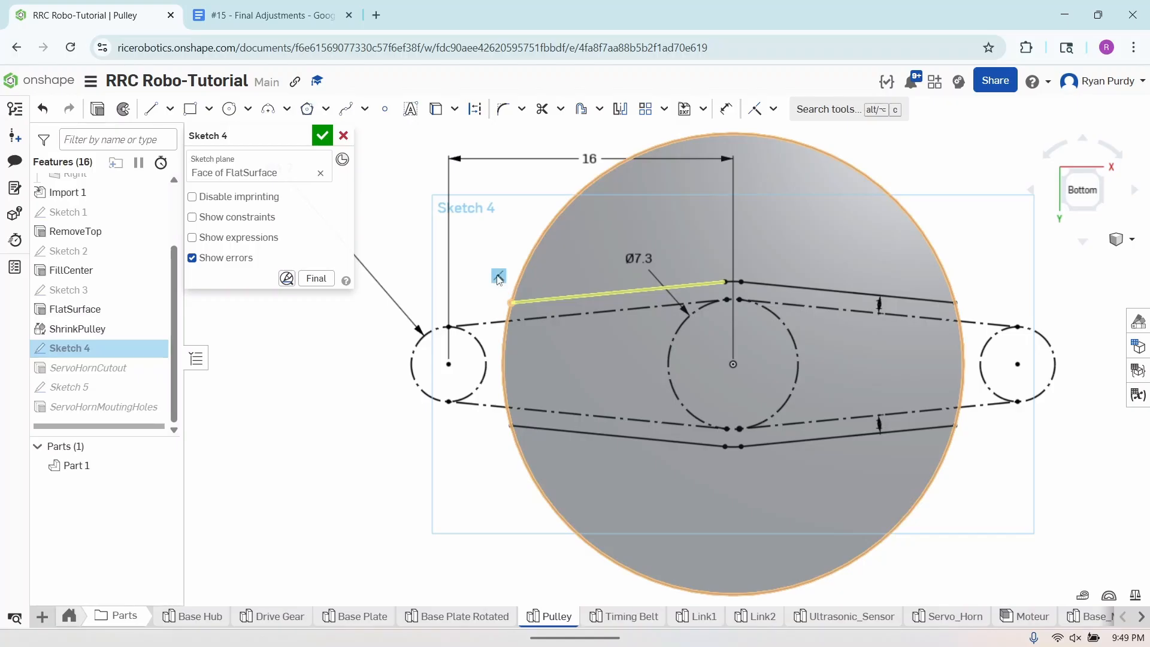
key(Delete)
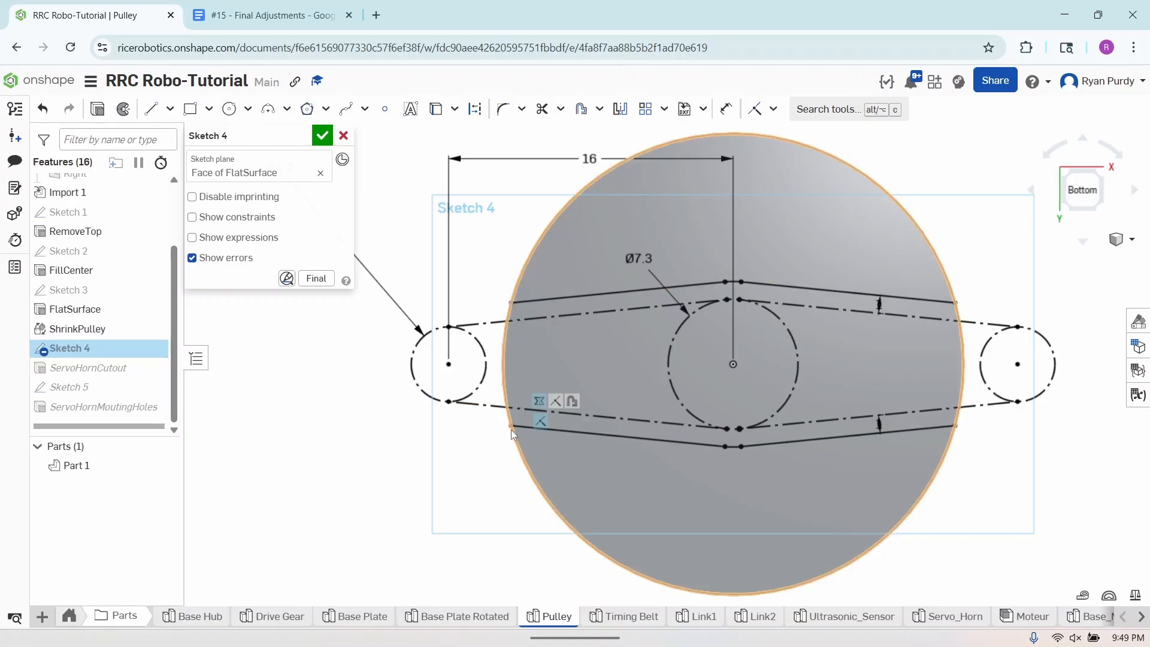
click(541, 421)
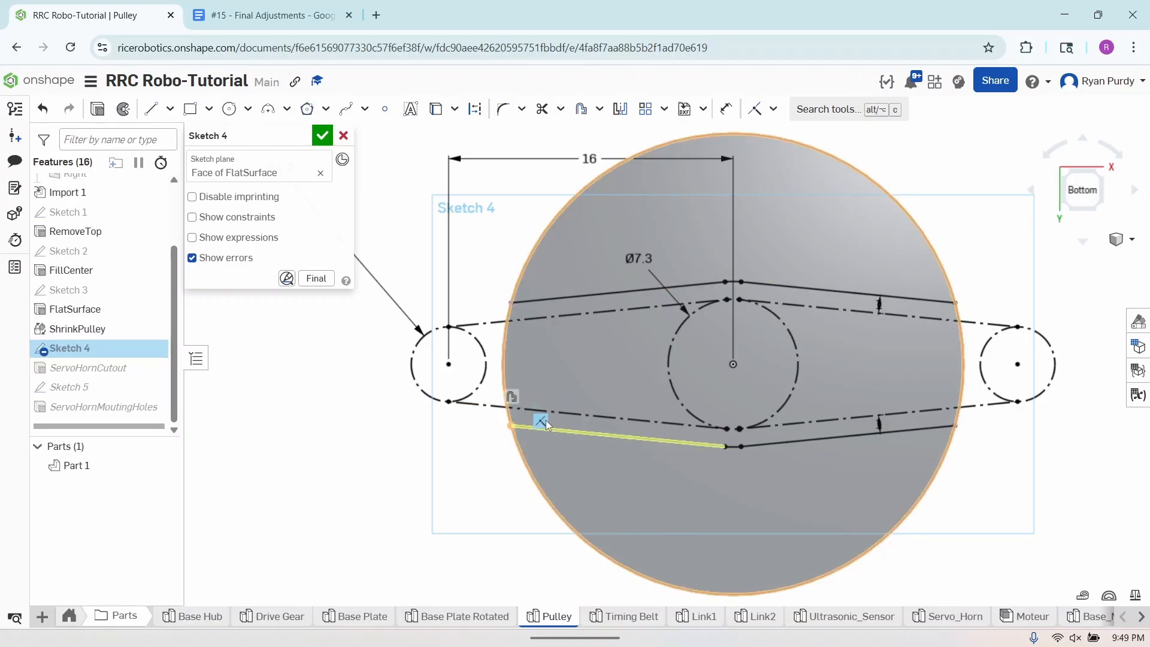
key(Delete)
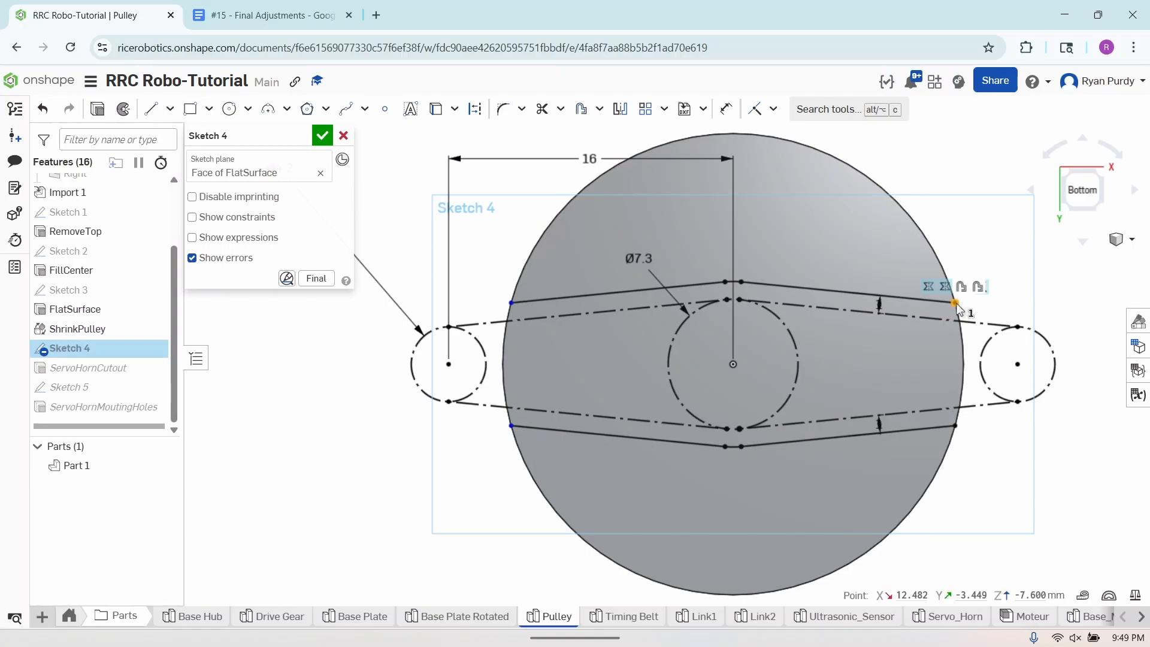
click(981, 287)
key(Delete)
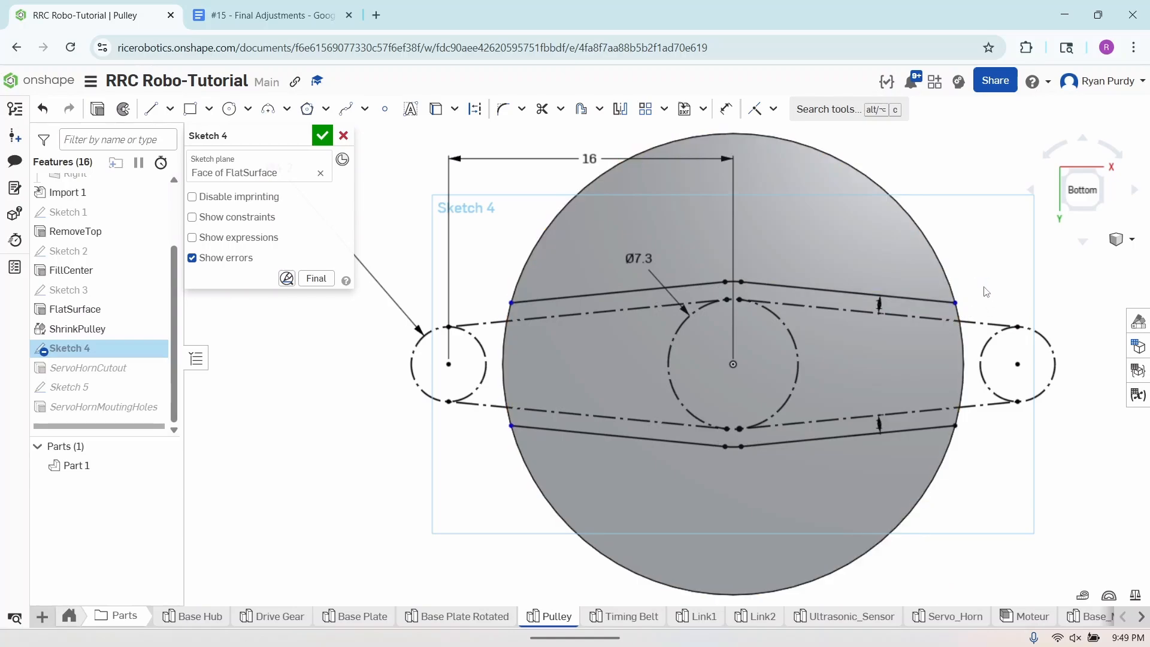
click(980, 413)
key(Delete)
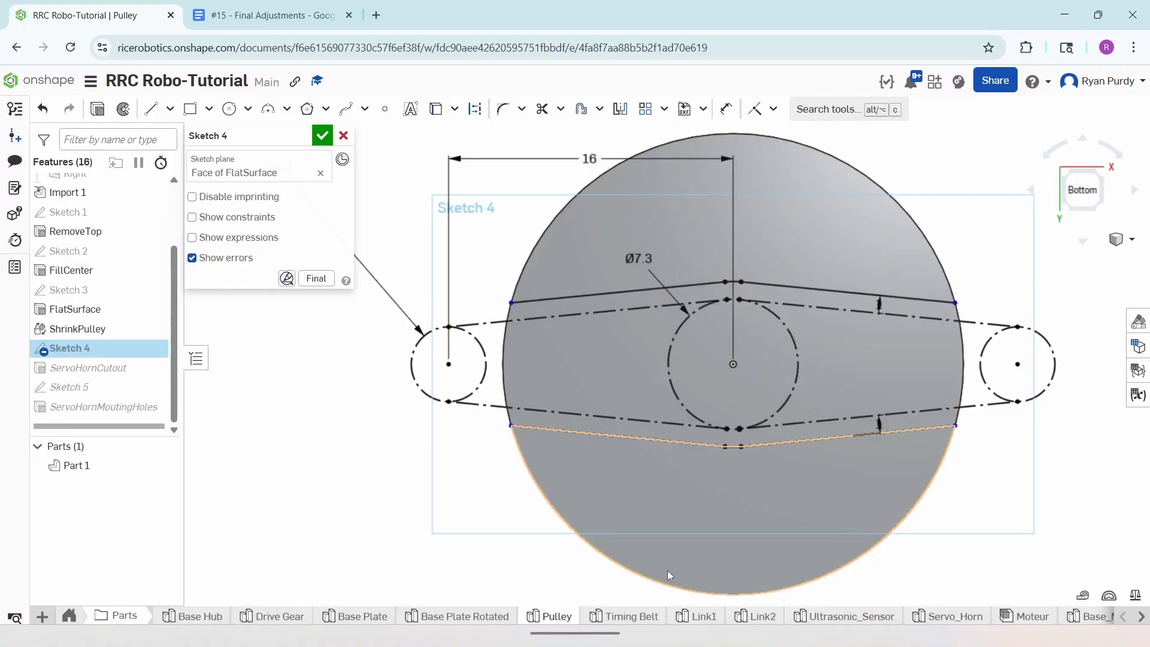
Check the diameter of Link1's lofted rod end and sketch a circle about 39 mm in diameter around the origin in Pulley's Sketch 4.
click(695, 616)
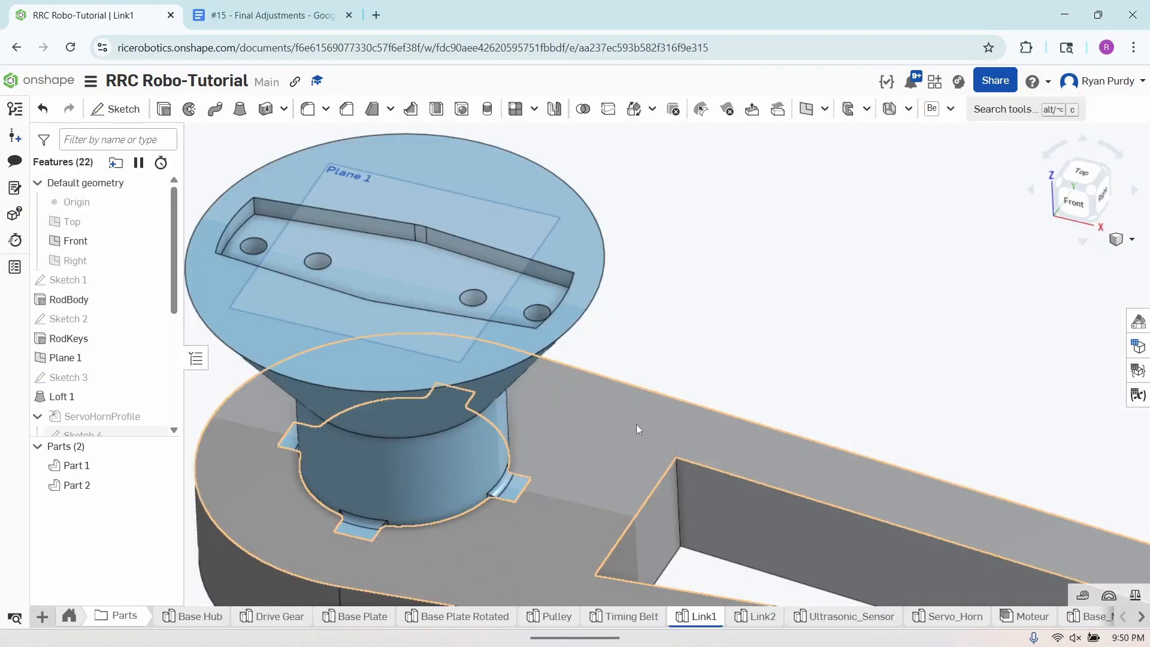
click(558, 336)
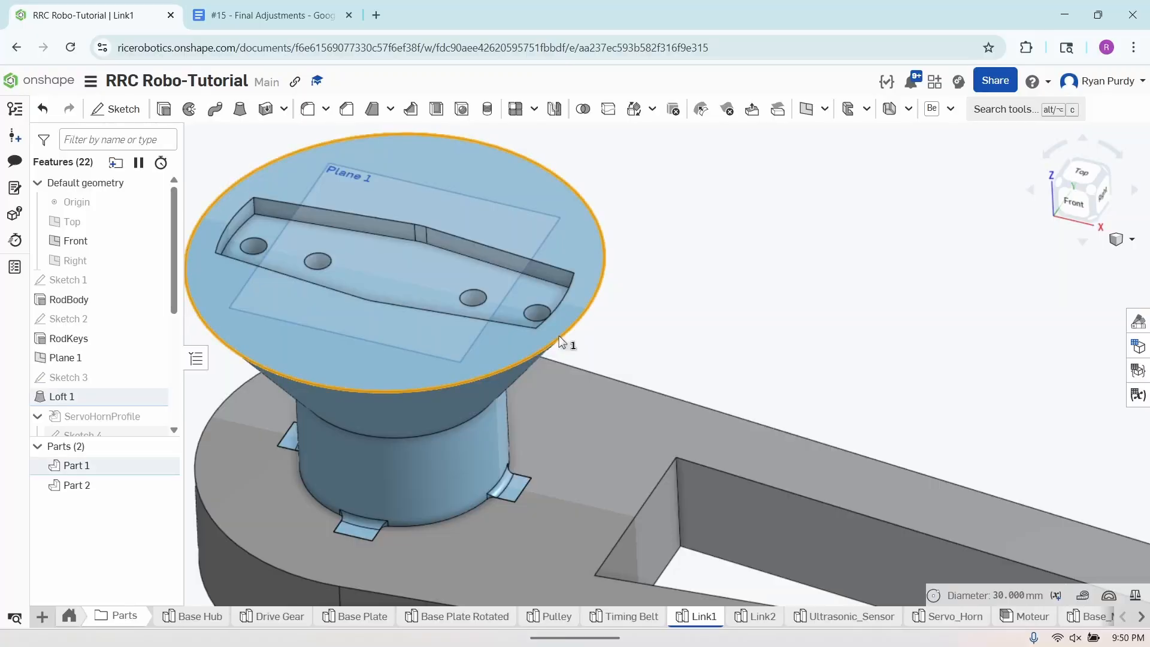
click(546, 616)
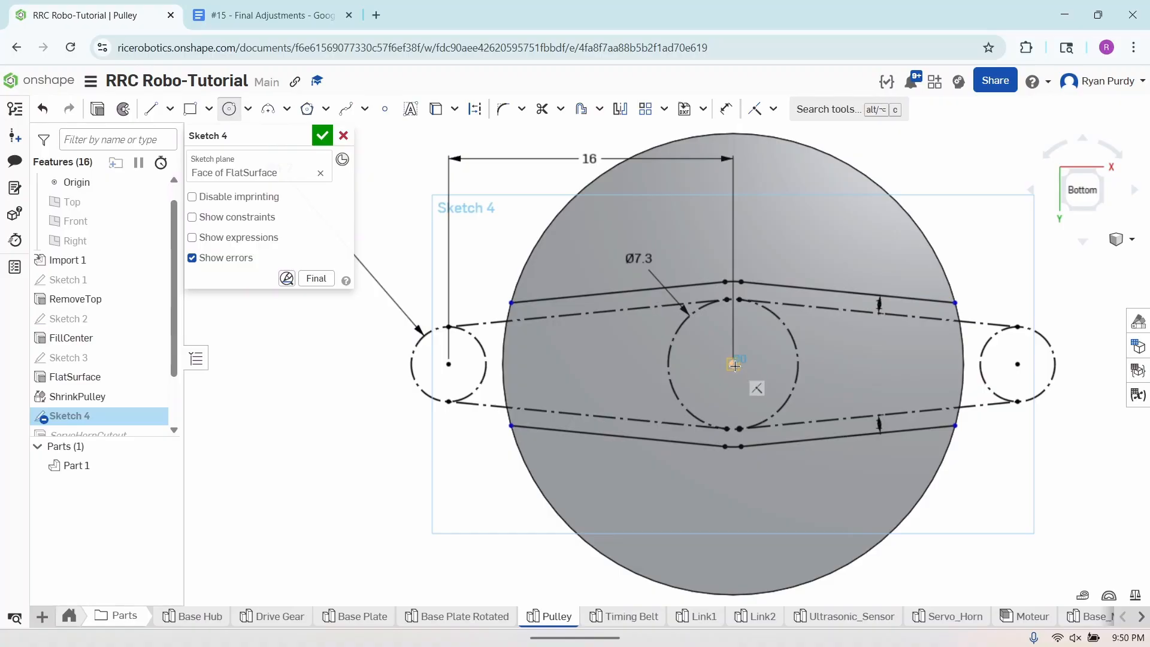
click(1060, 486)
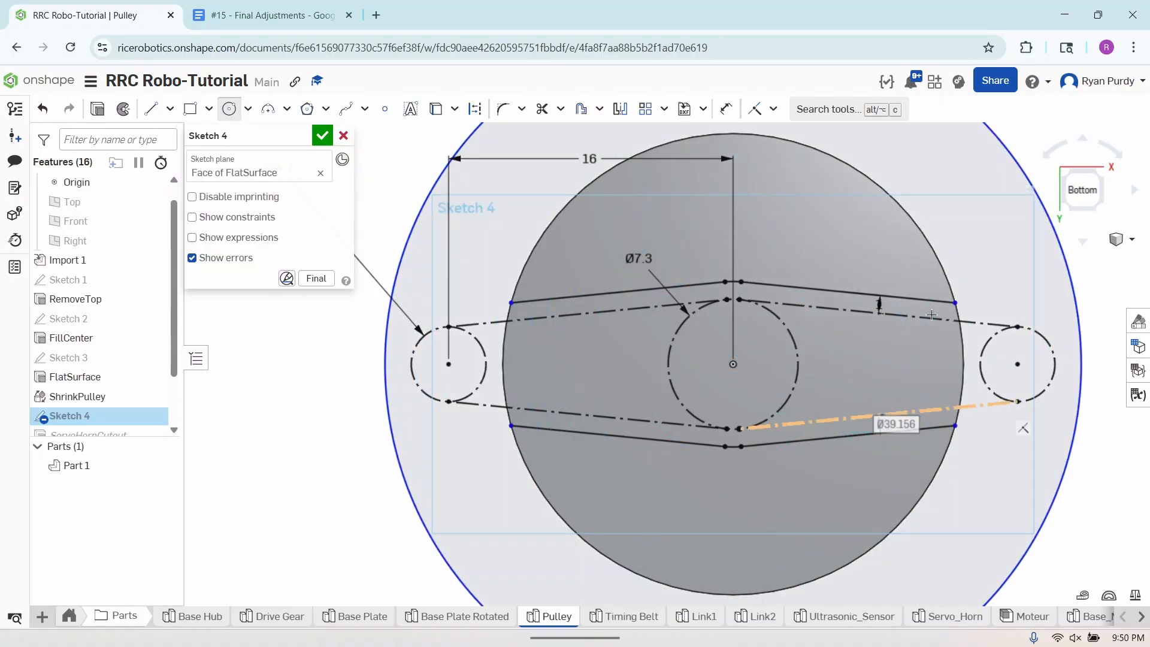
Dimension the new outer circle's diameter to 30 mm.
scroll(642, 364, down, 3)
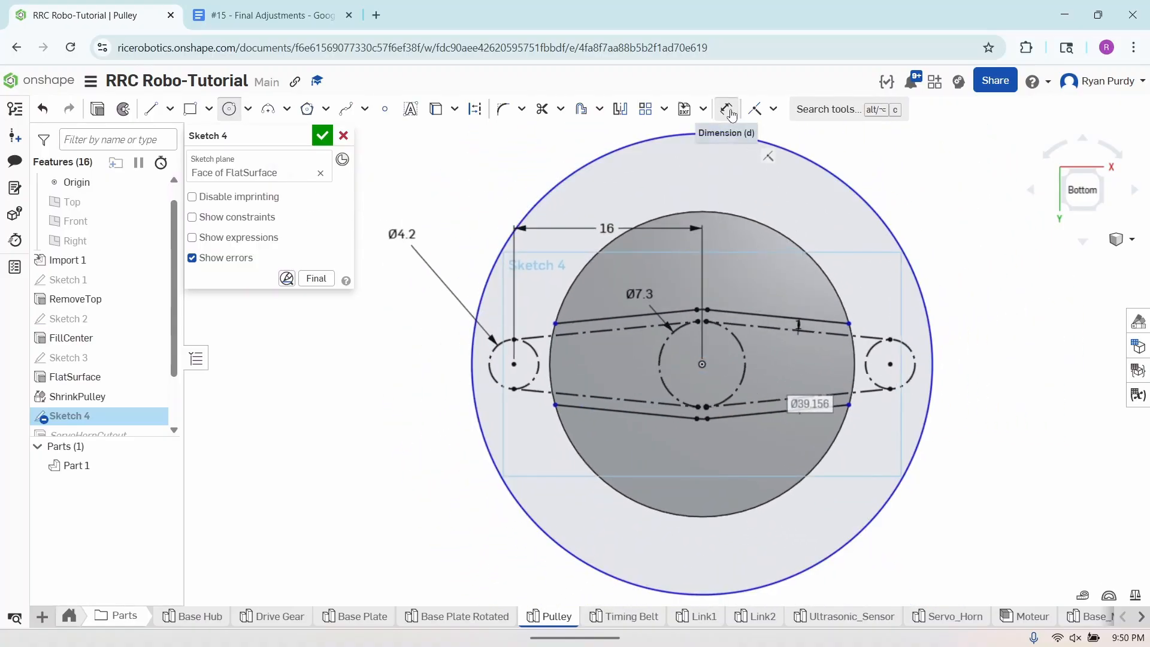
click(731, 114)
click(910, 264)
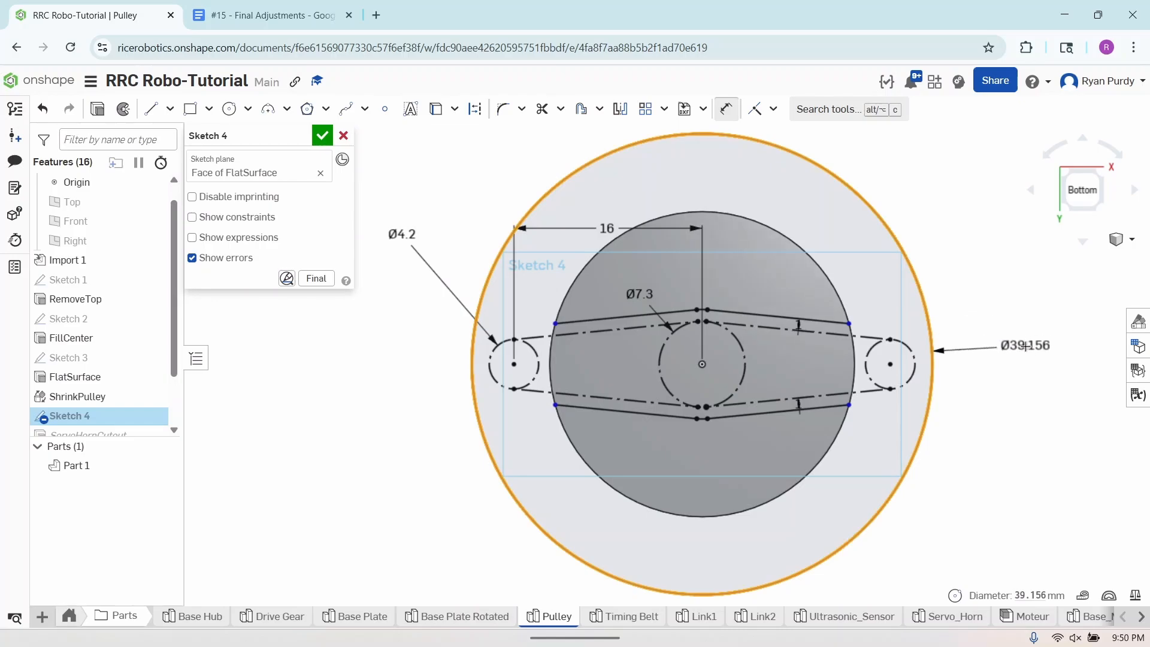
click(1025, 346)
text(30m)
key(Return)
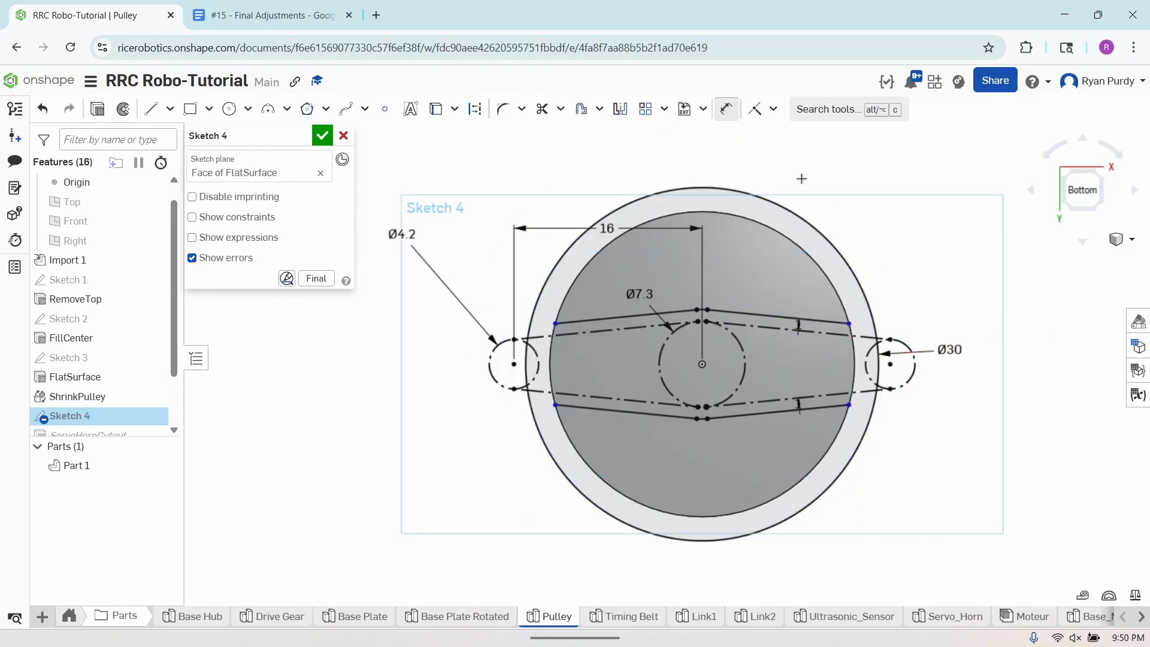
Move the four outer endpoints of the servo horn outline onto the 30 mm circle in Pulley's Sketch 4.
click(726, 108)
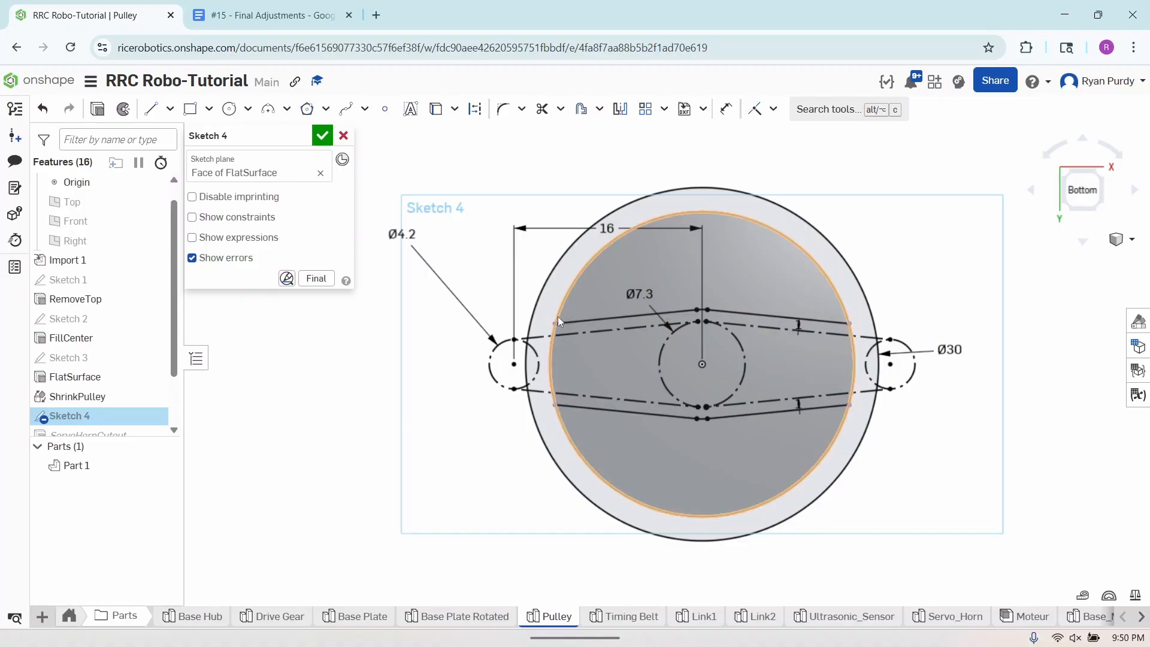
drag(556, 324, 529, 328)
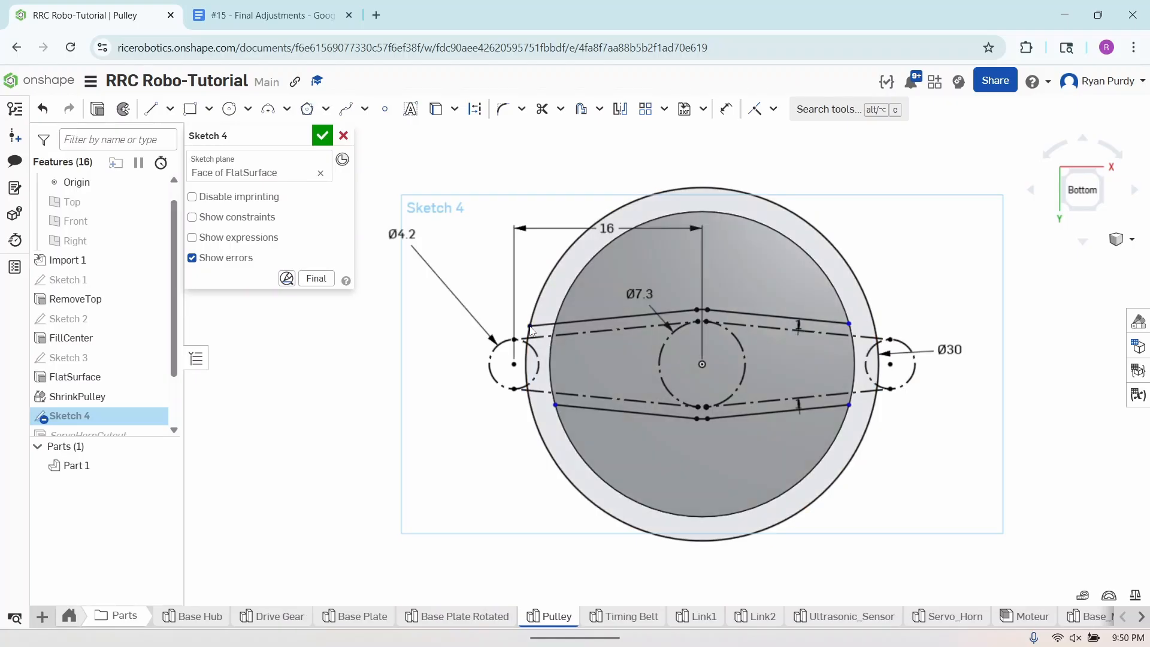
drag(555, 405, 531, 403)
drag(849, 325, 874, 328)
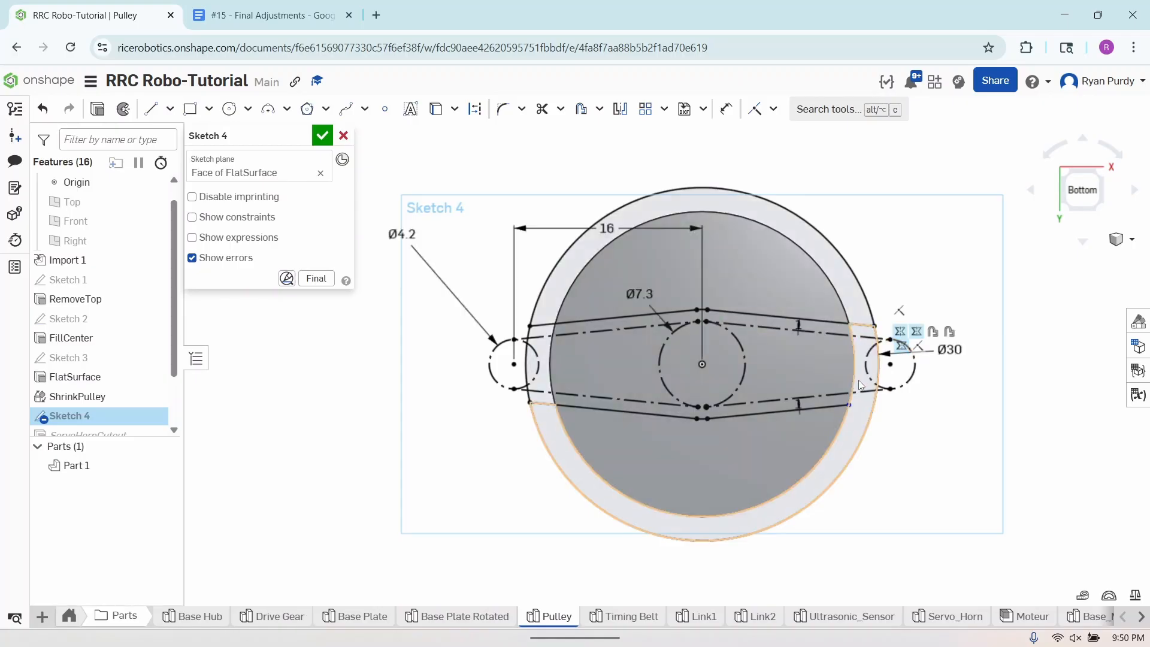
drag(851, 405, 875, 411)
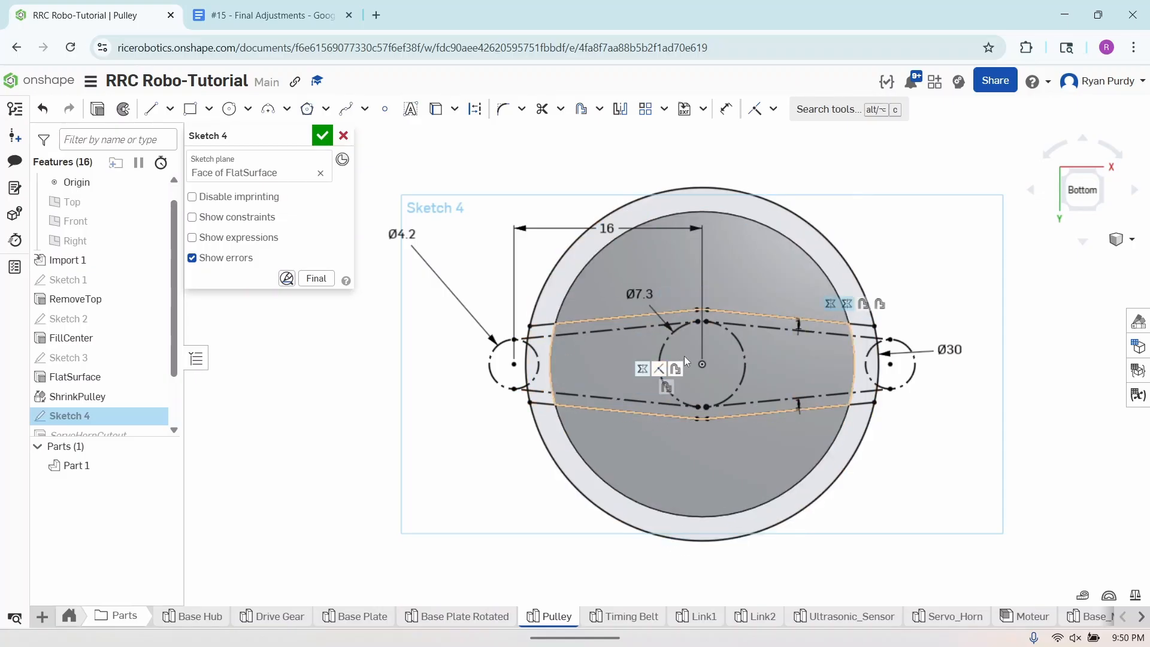
Trim away the 30 mm circle's arcs above and below the servo horn outline, finish Sketch 4 and inspect the pulley's cutout.
click(539, 110)
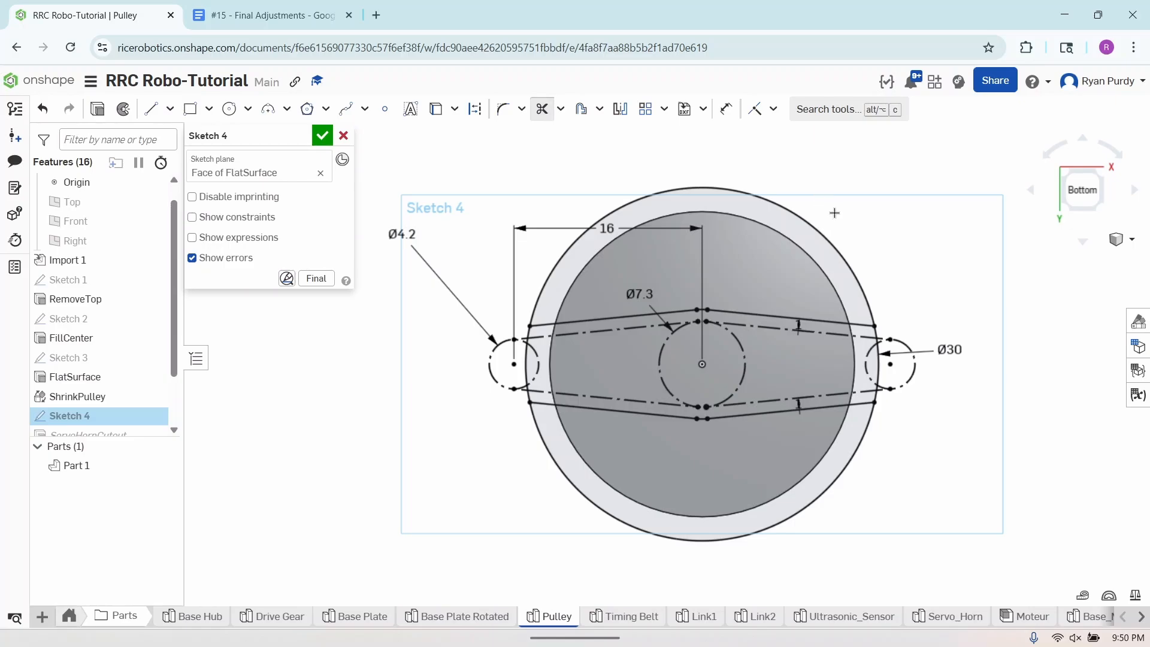
drag(829, 223, 824, 259)
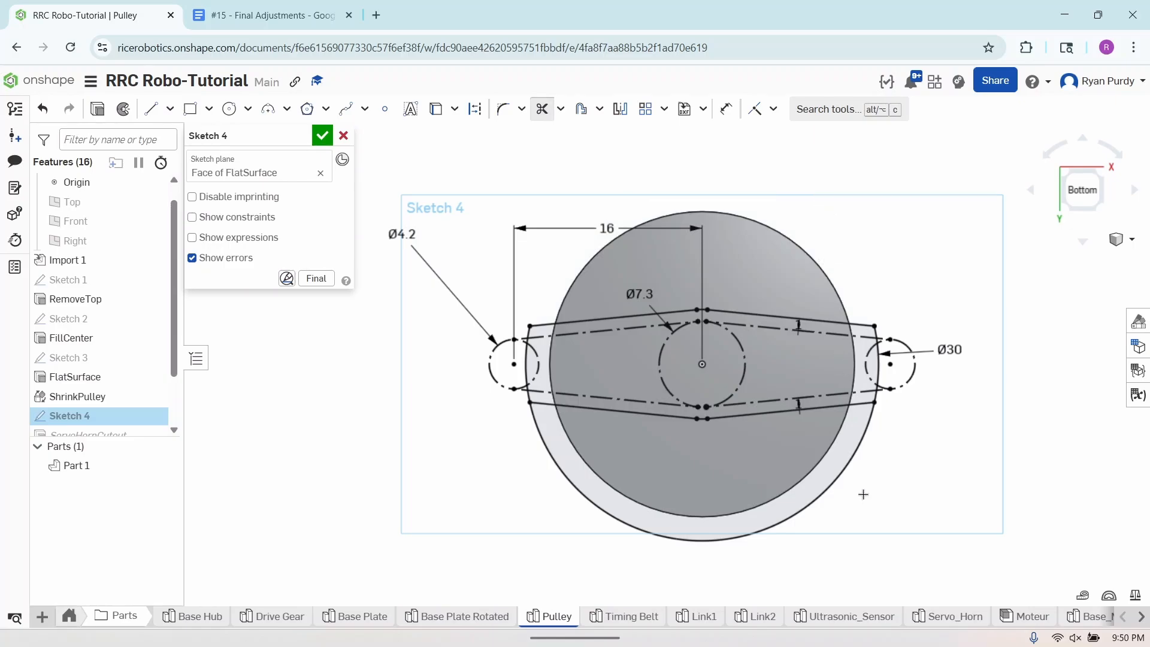
drag(843, 476, 834, 462)
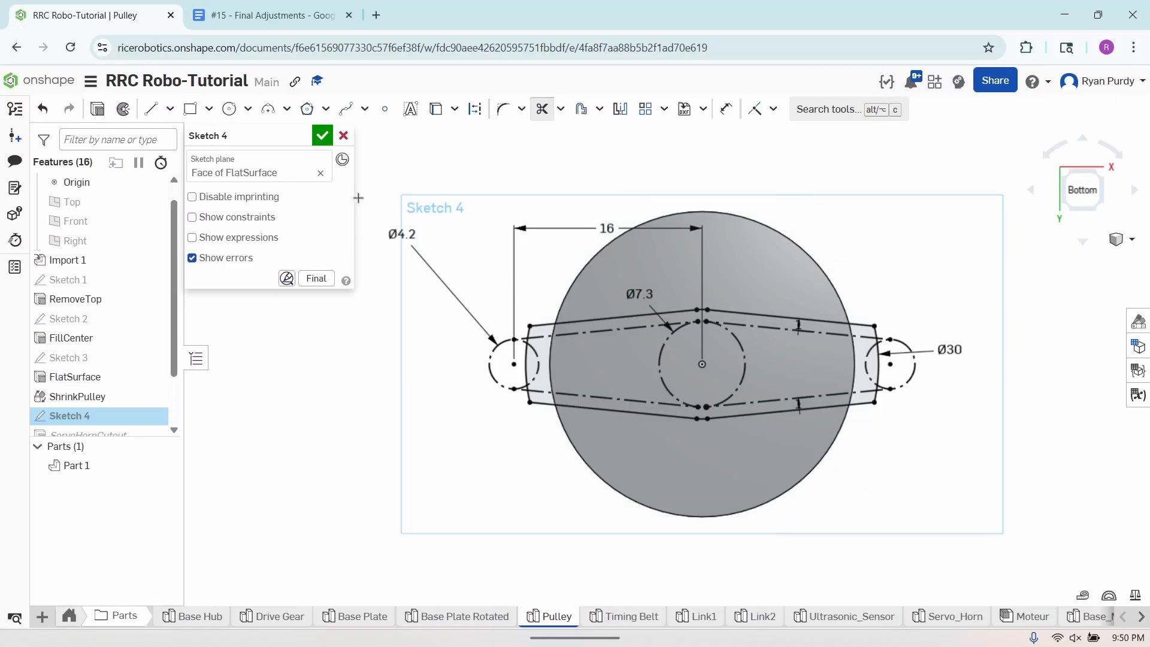
click(322, 135)
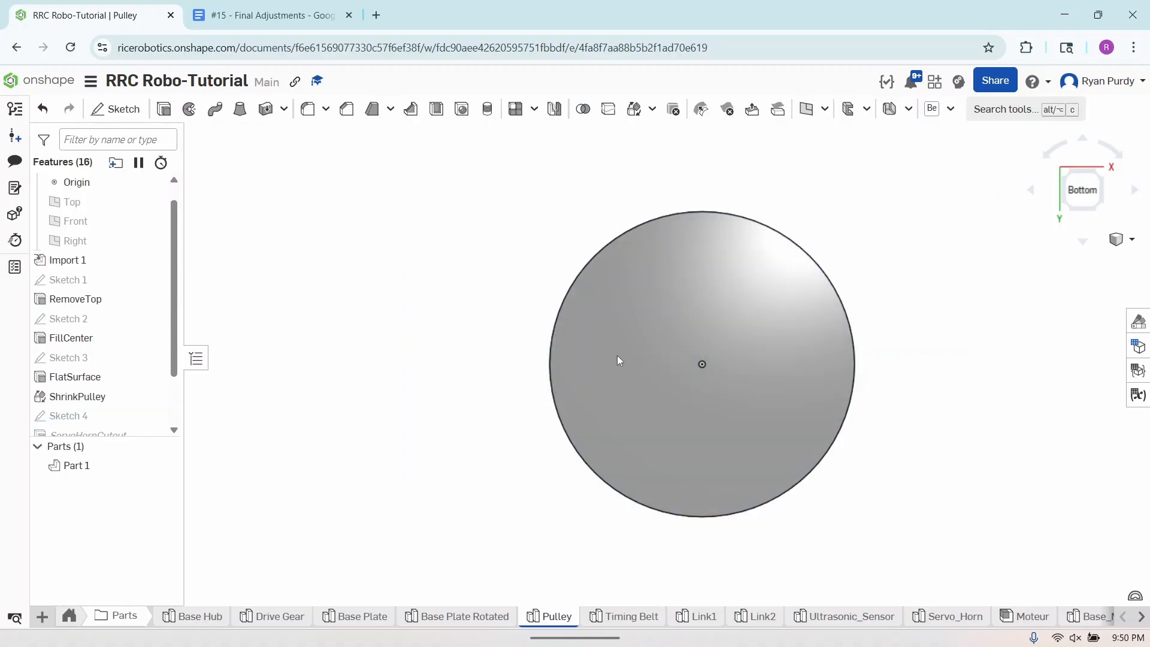
mouse_move(878, 500)
right_down()
mouse_move(873, 431)
mouse_move(829, 400)
right_up()
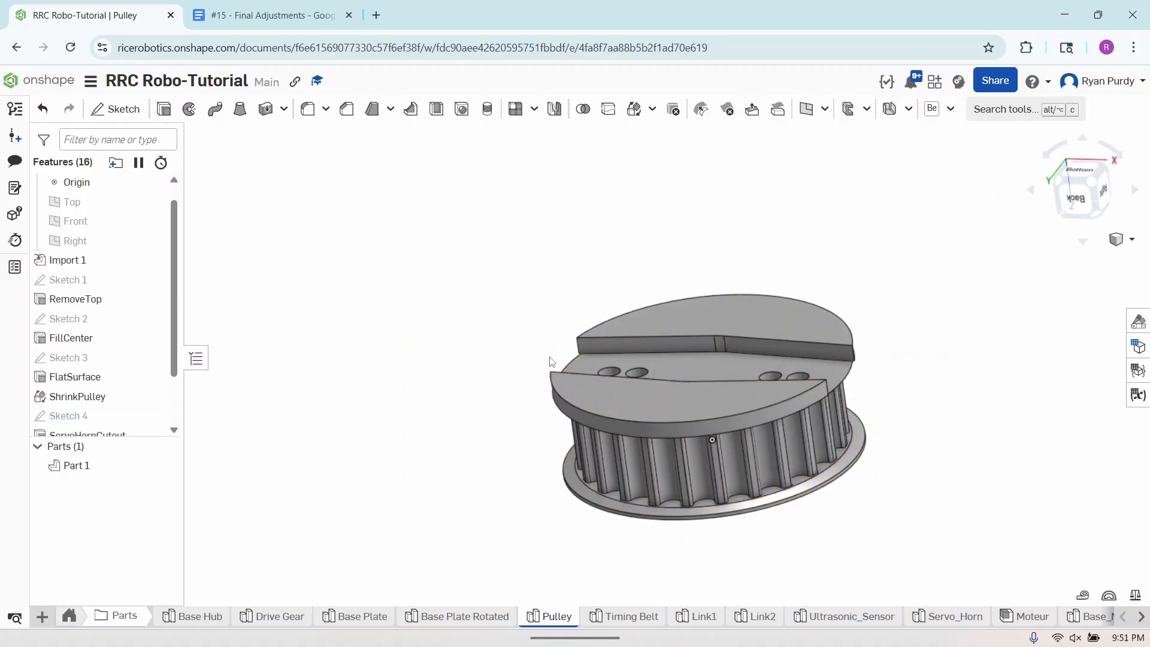
right_drag(544, 365, 579, 364)
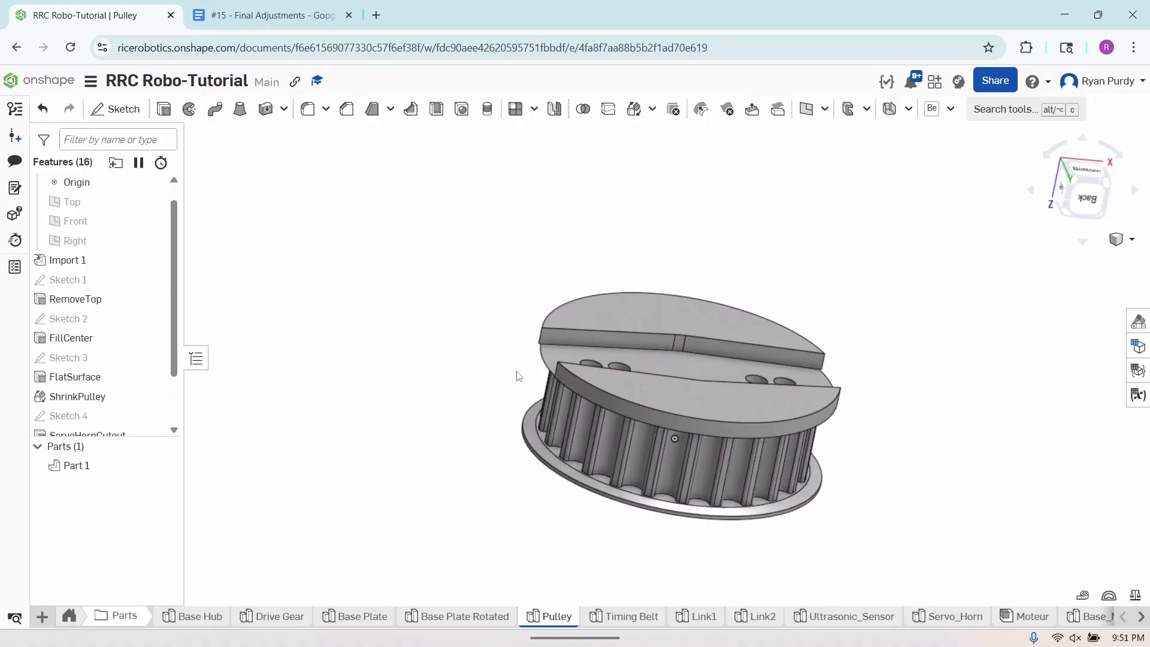
right_drag(745, 449, 712, 455)
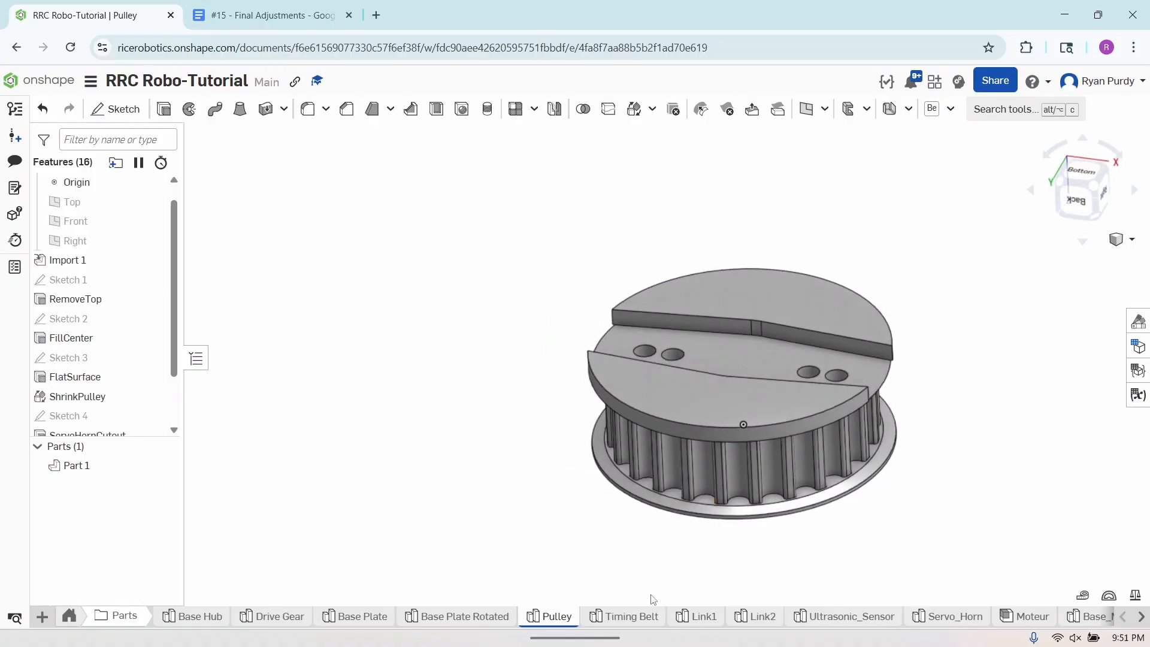
Check Link1's servo horn cutout and examine how the ultrasonic sensor bracket's mounting holes line up with Link2 in FullArmAssembly.
click(689, 620)
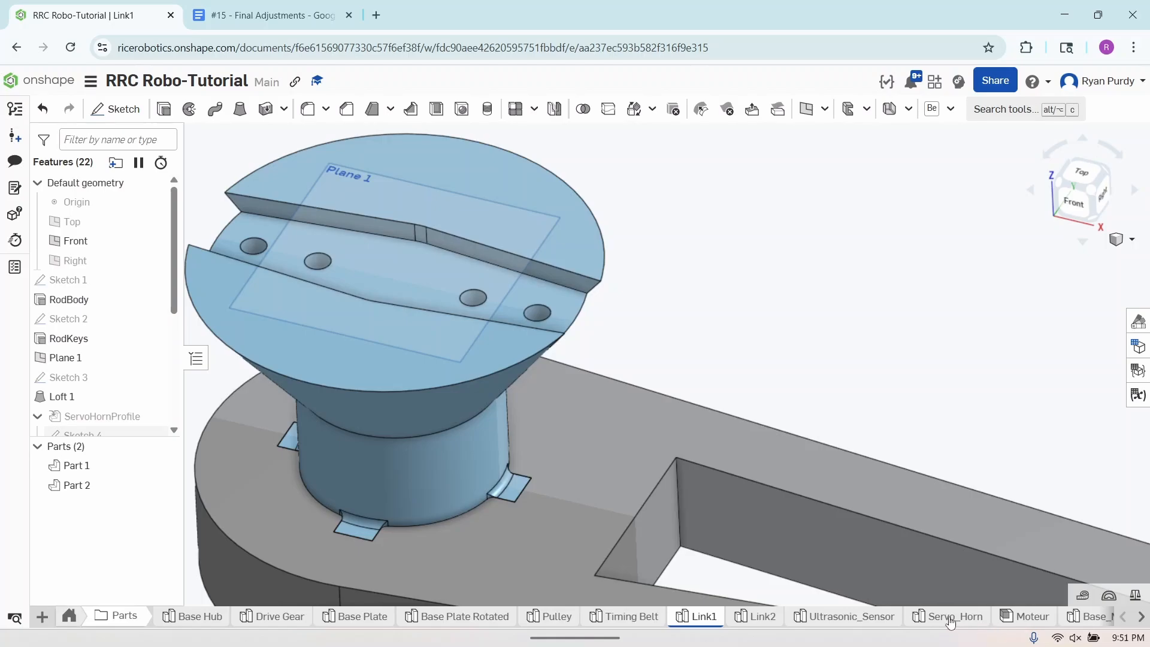
mouse_move(974, 623)
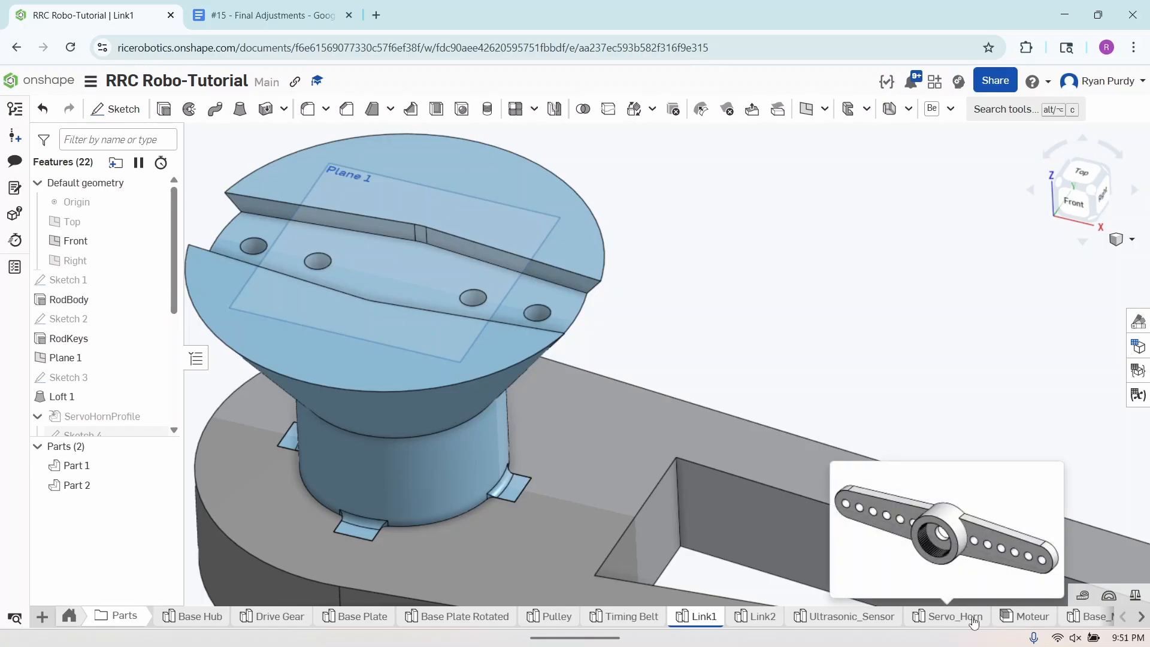
click(1141, 616)
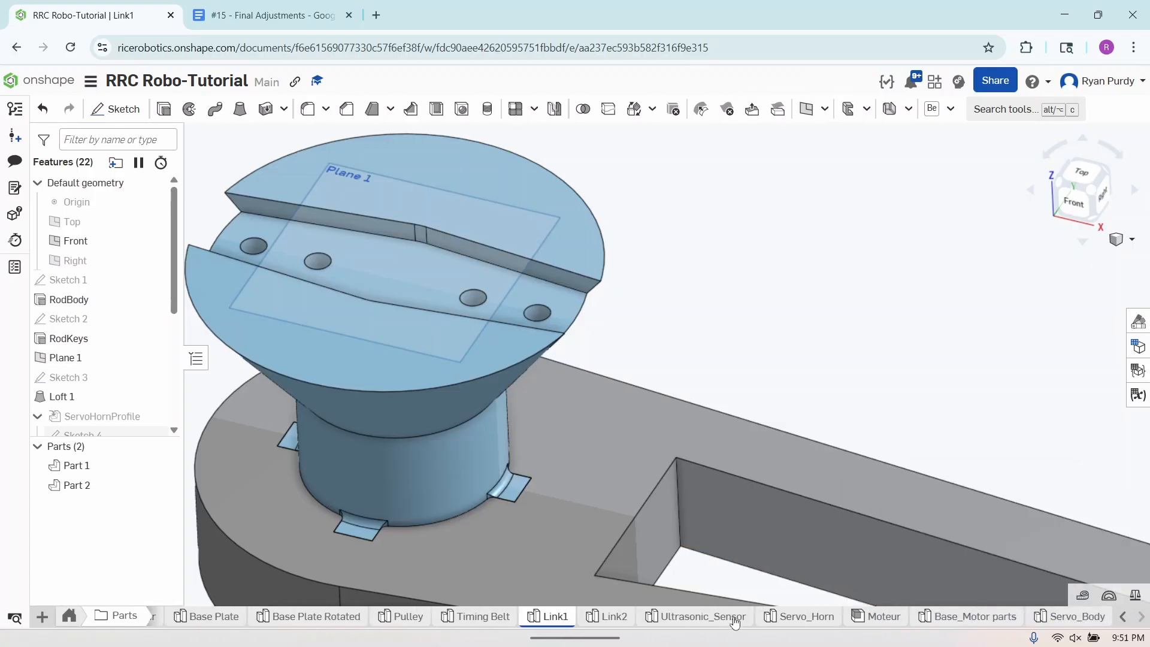
click(686, 618)
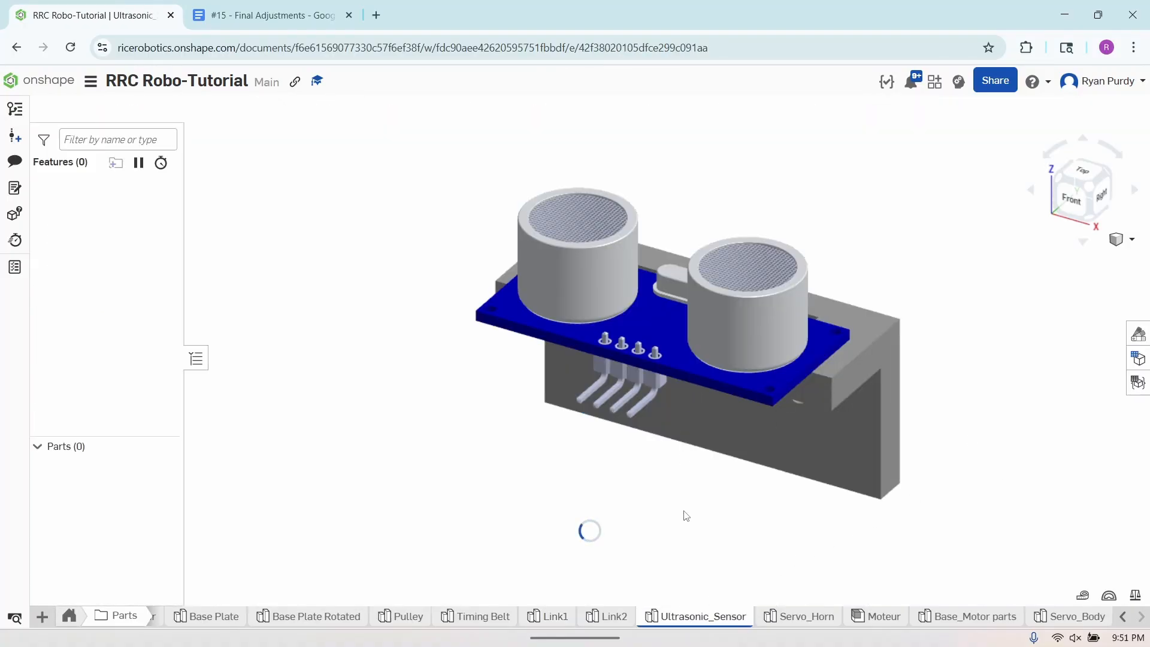
click(70, 617)
click(743, 617)
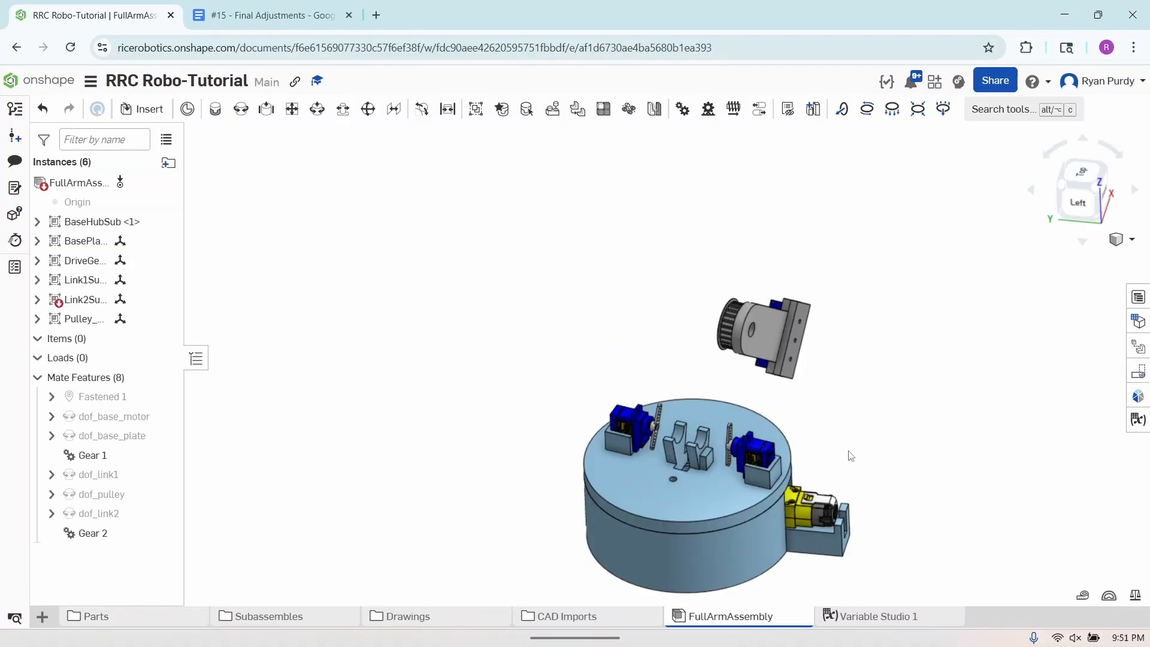
mouse_move(890, 388)
right_down()
mouse_move(839, 400)
mouse_move(842, 372)
mouse_move(832, 390)
right_up()
scroll(828, 390, up, 3)
scroll(827, 388, up, 5)
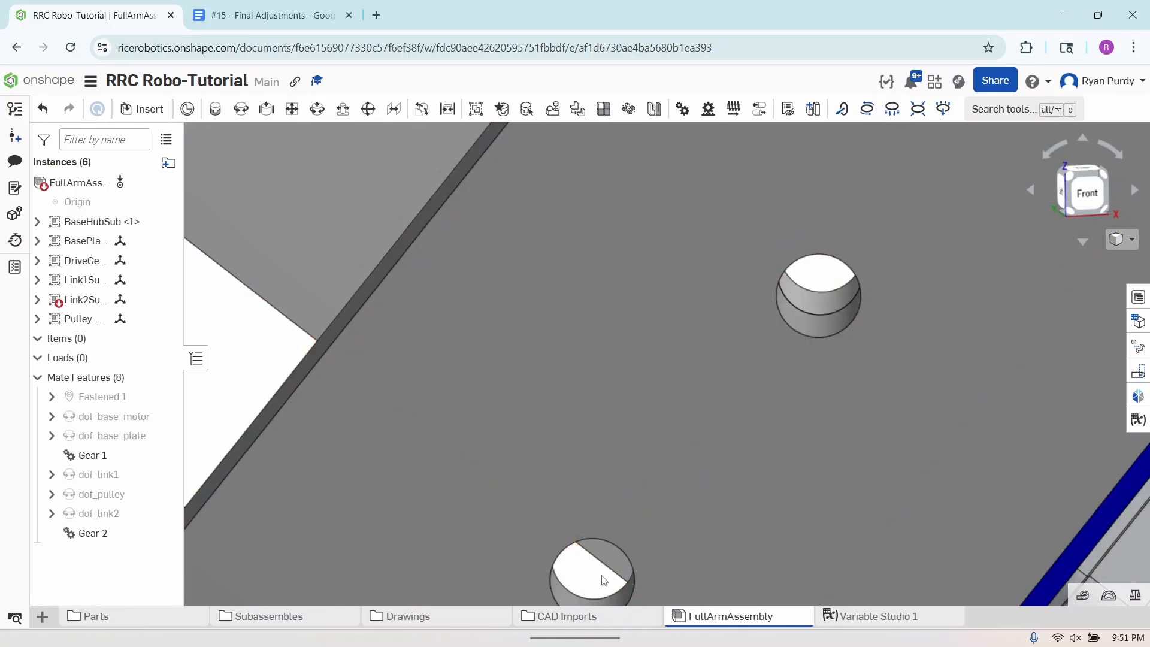
scroll(603, 578, down, 10)
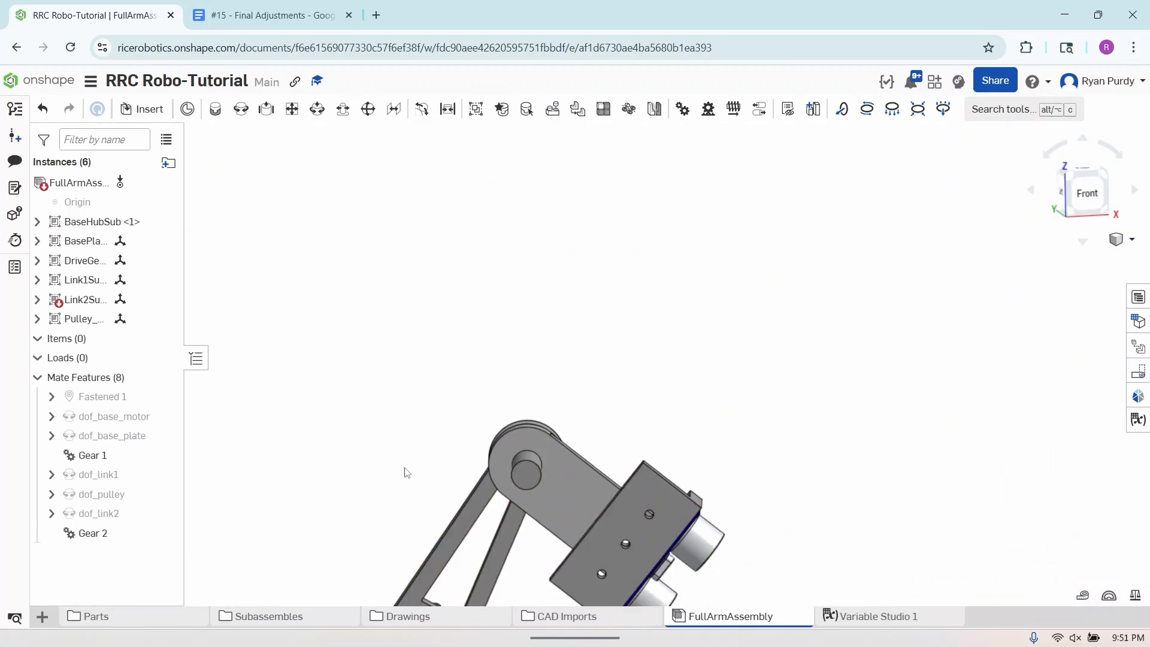
key(f)
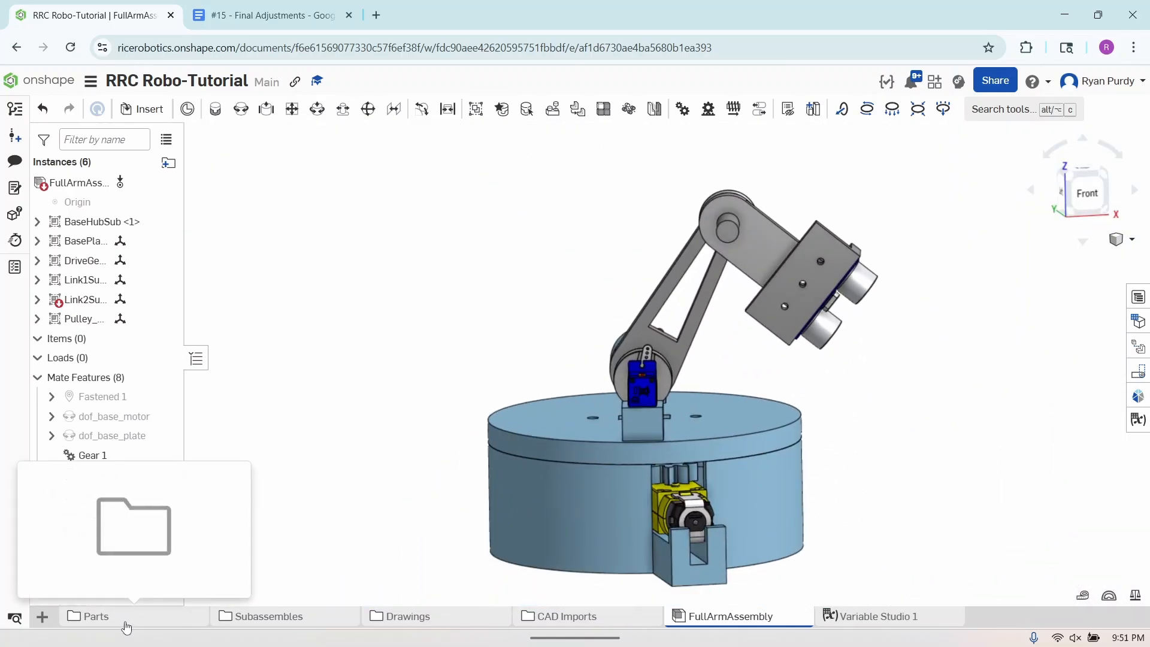
Set the spacing between the mounting holes to 9 mm in Sketch 3 of the Ultrasonic_Sensor part and finish the sketch.
click(125, 626)
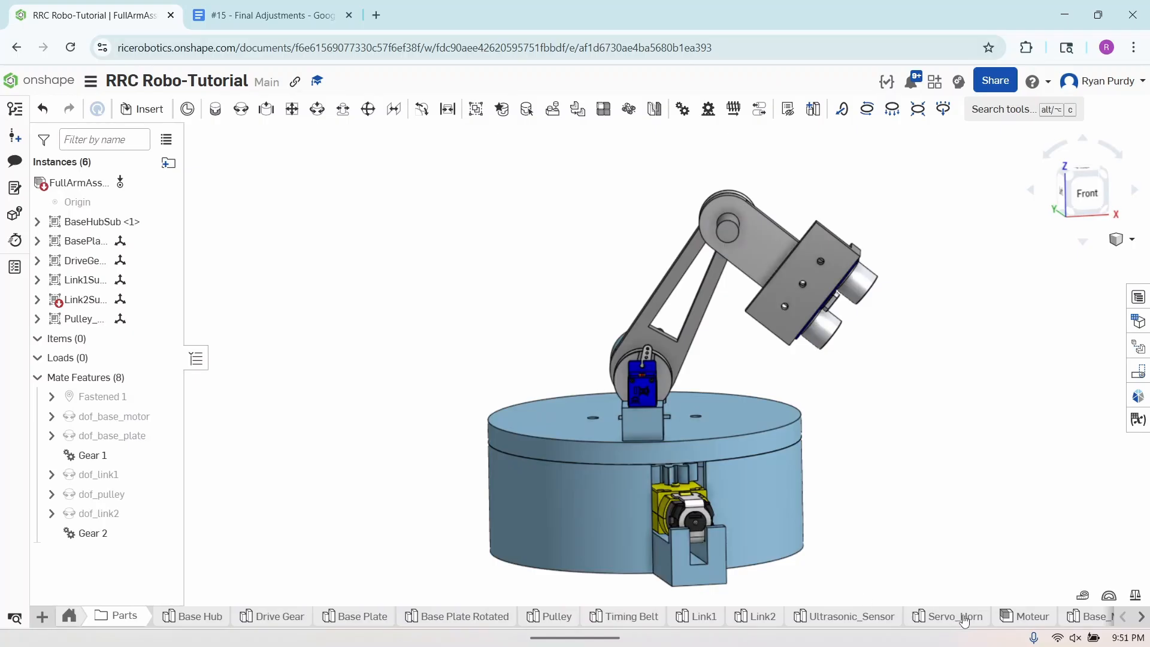
click(830, 619)
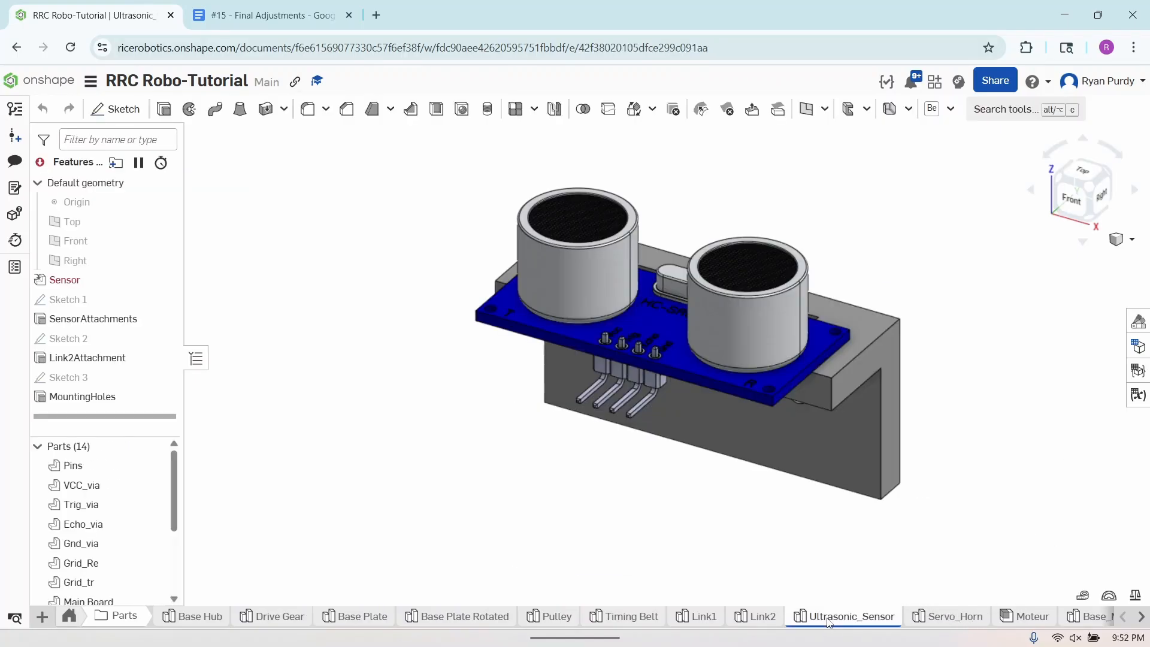
right_drag(1009, 496, 831, 445)
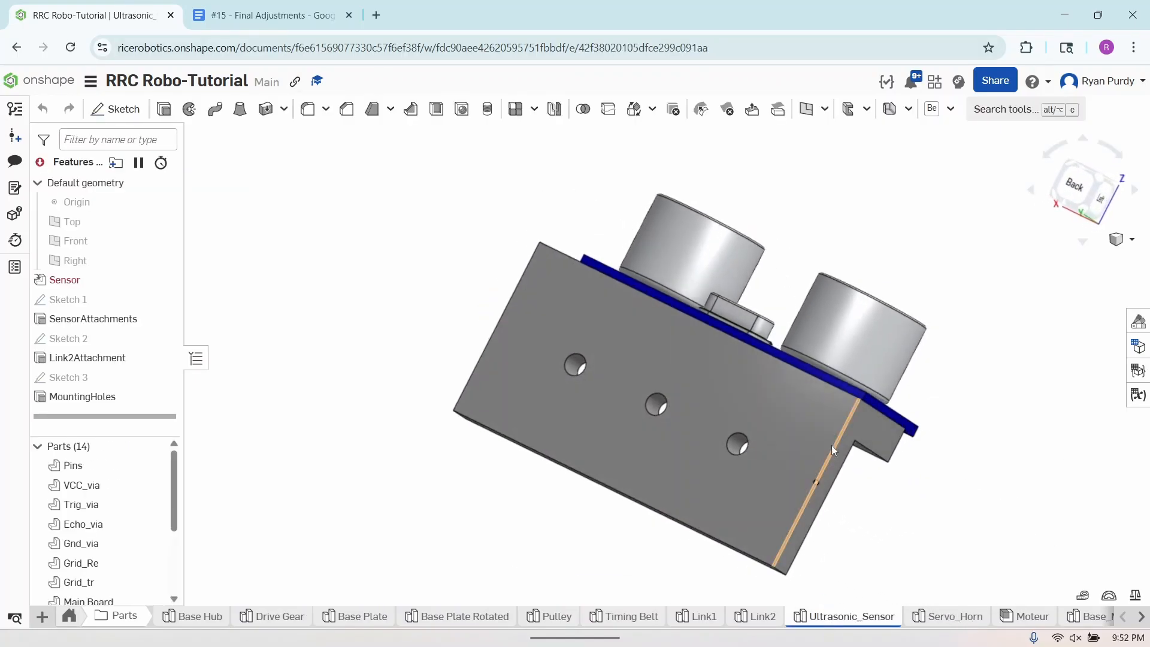
right_click(663, 414)
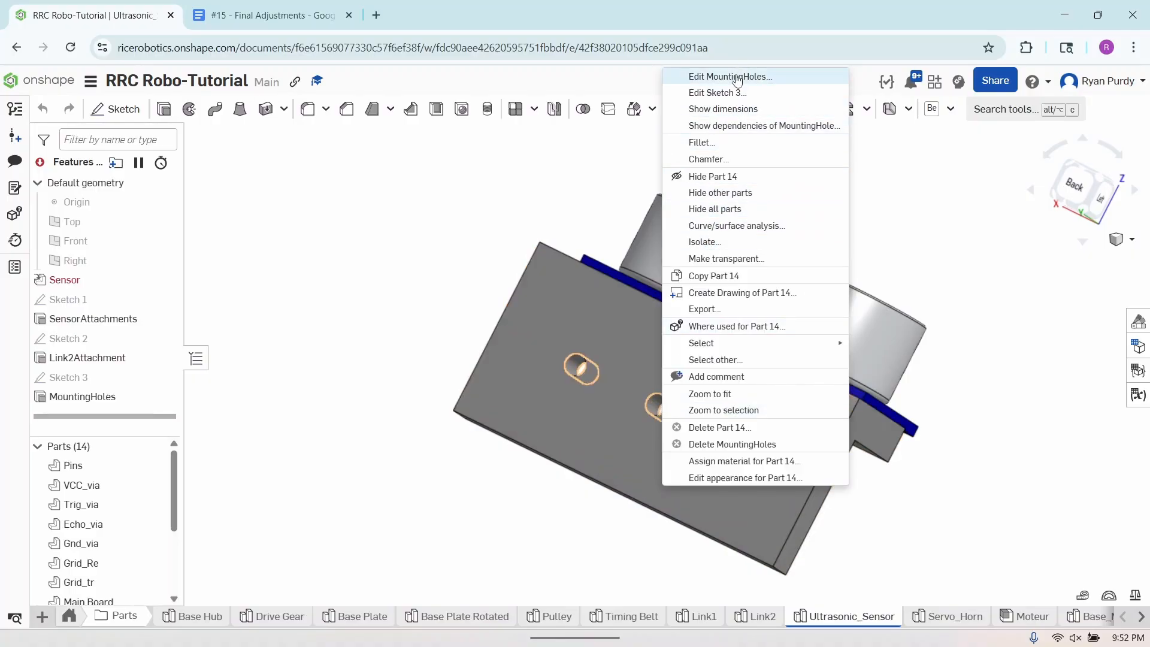
click(734, 94)
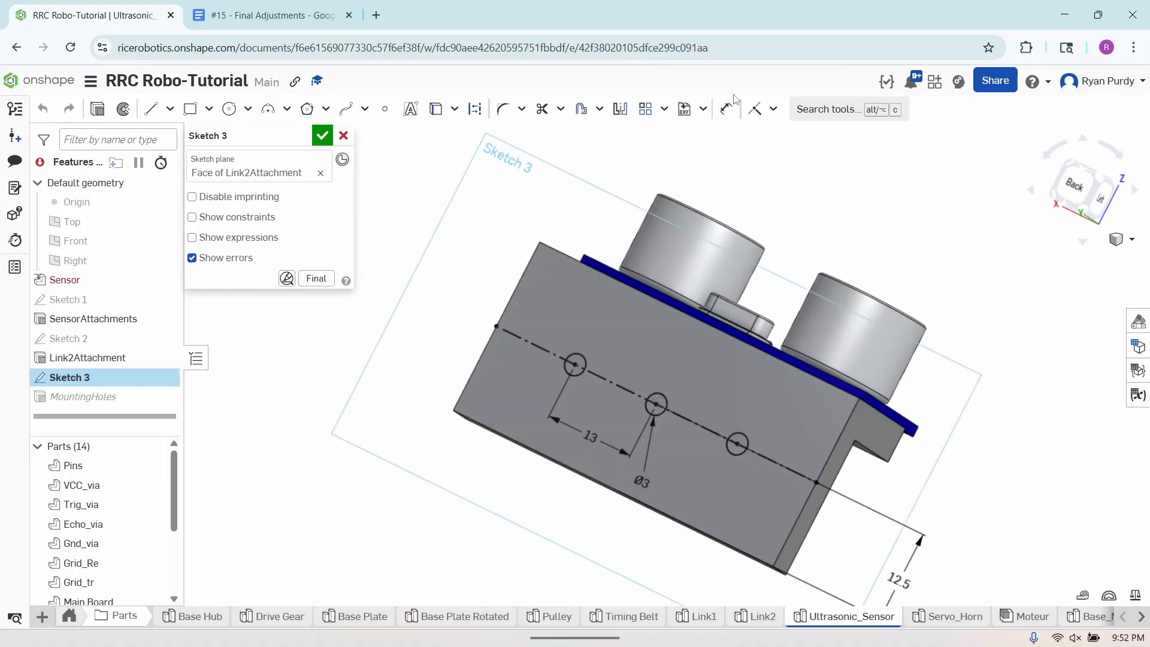
double_click(588, 438)
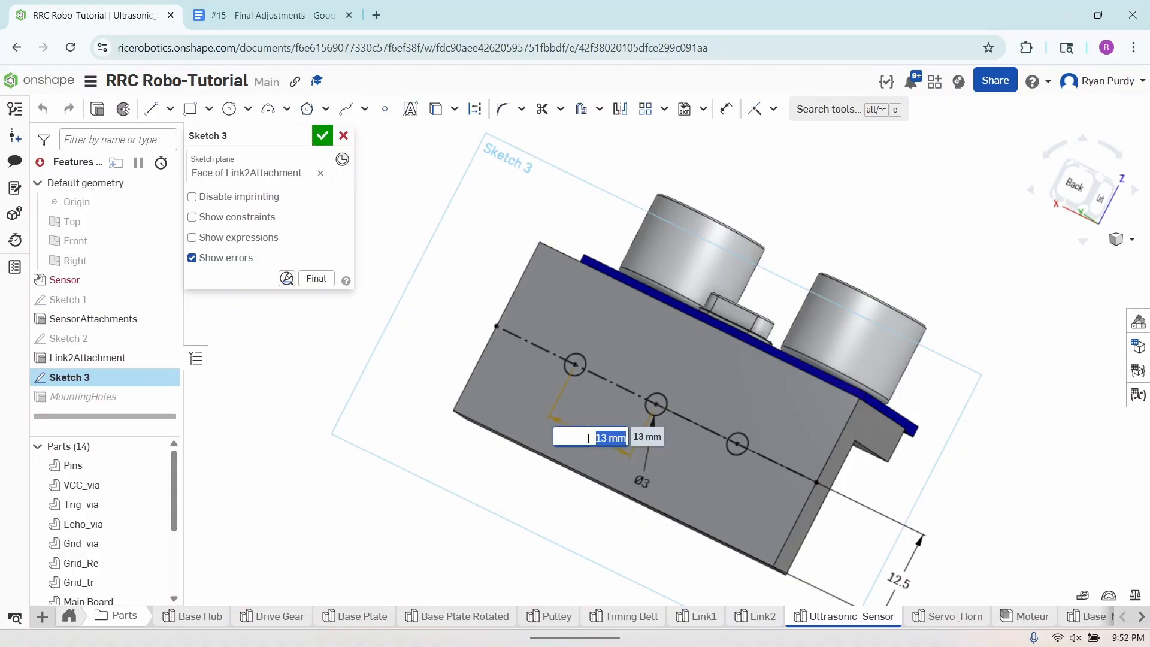
text(9)
key(Return)
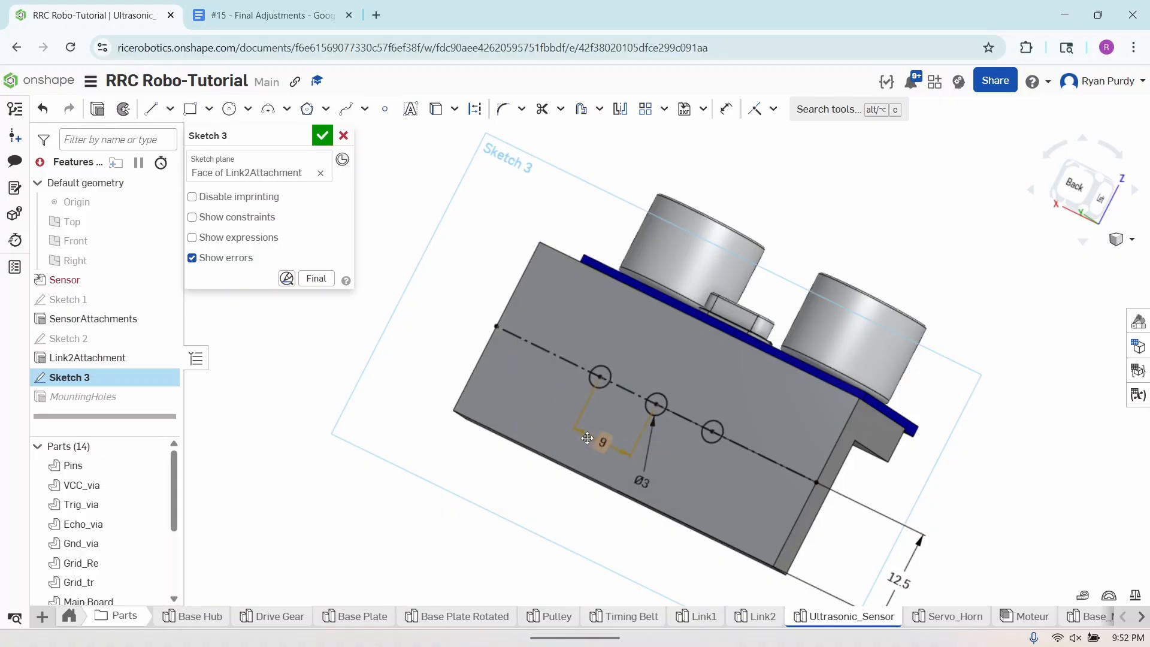
click(322, 135)
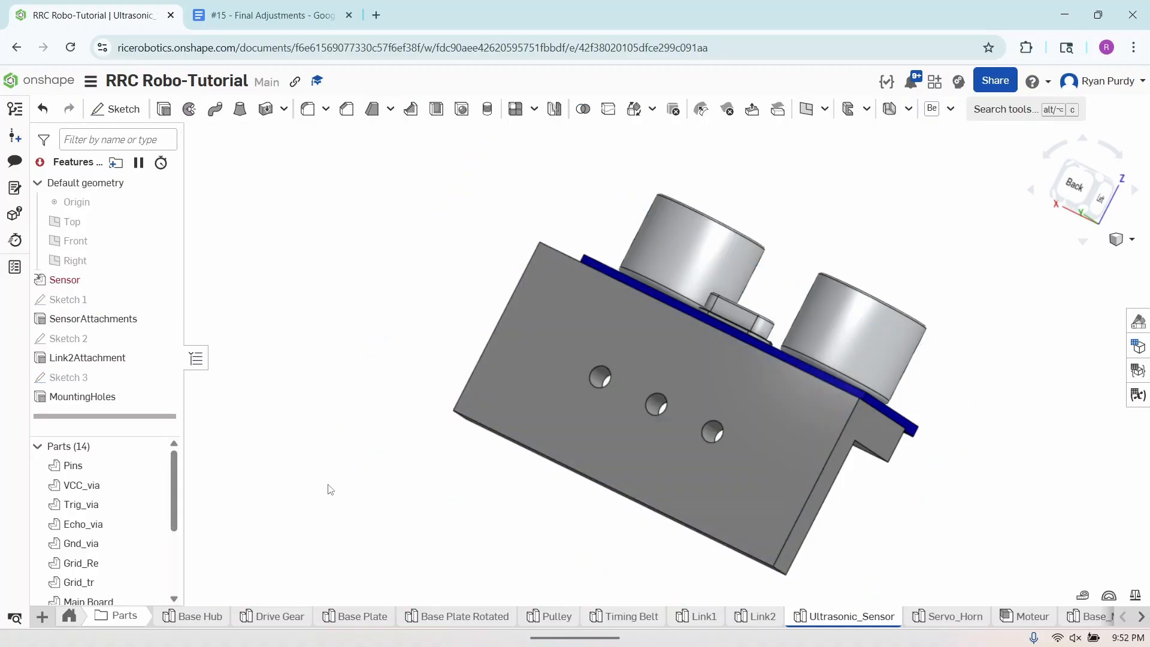
Examine the sensor bracket's mounting holes against Link2 in FullArmAssembly and test the arm's movement by the bracket.
click(70, 617)
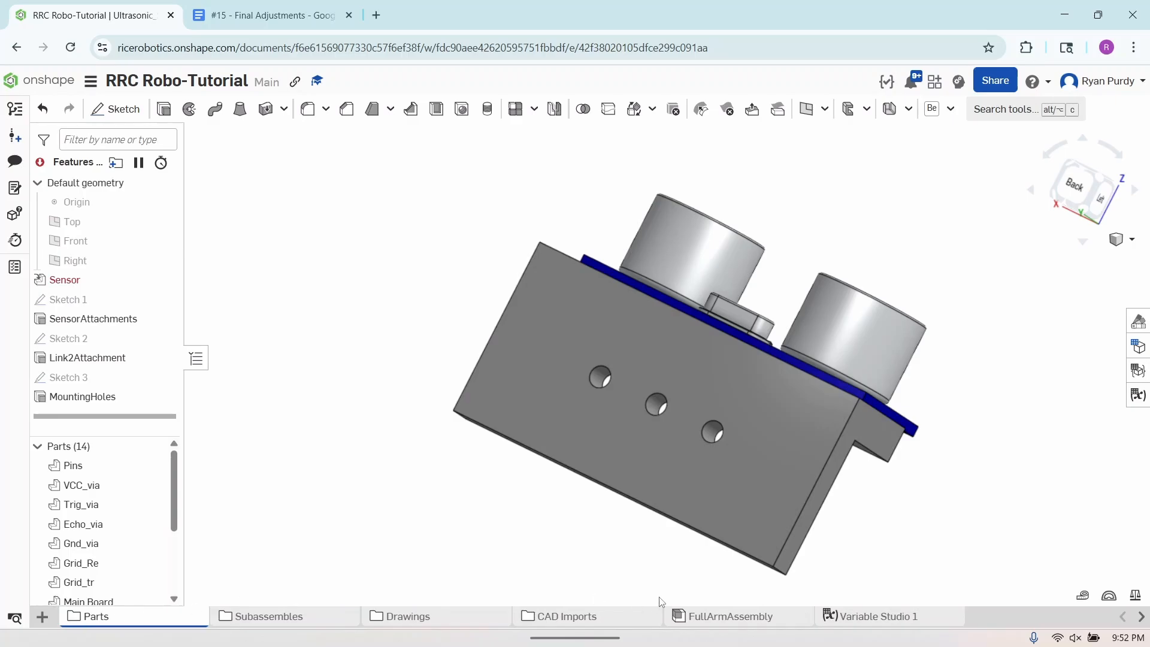
click(707, 617)
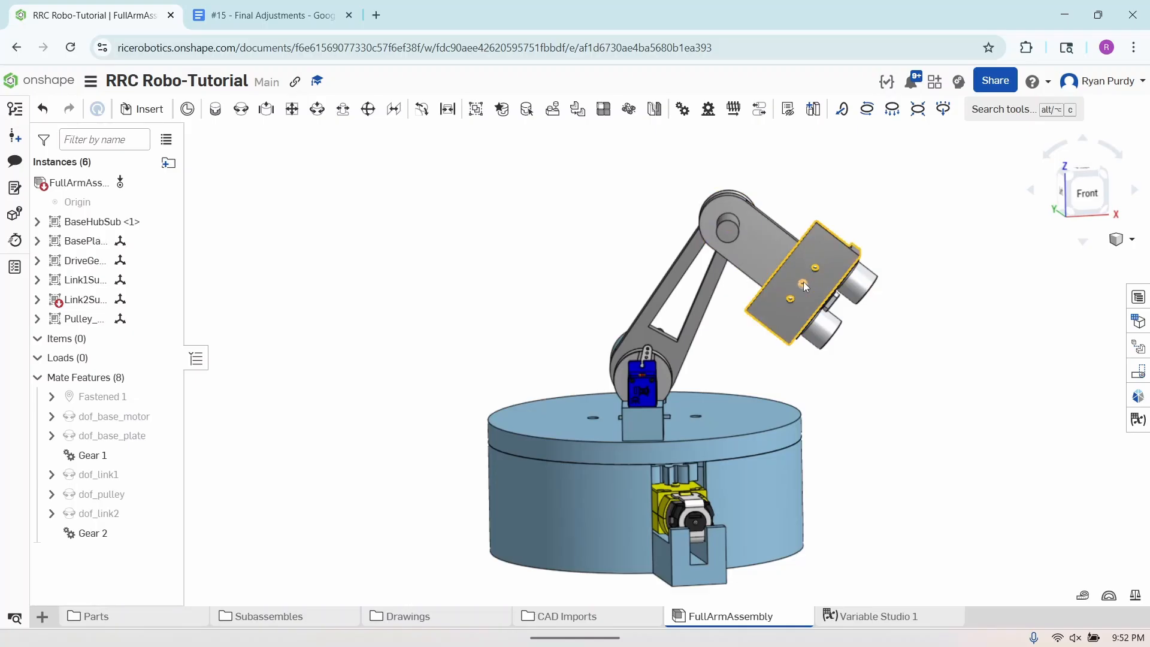
scroll(805, 285, up, 10)
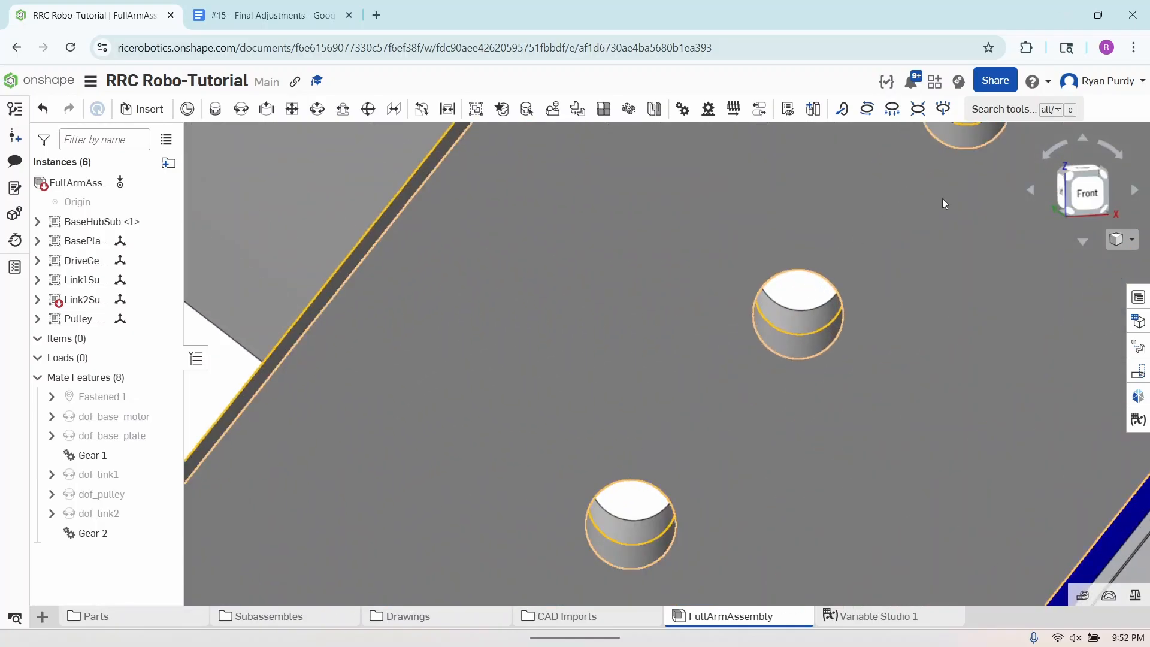
scroll(925, 250, down, 8)
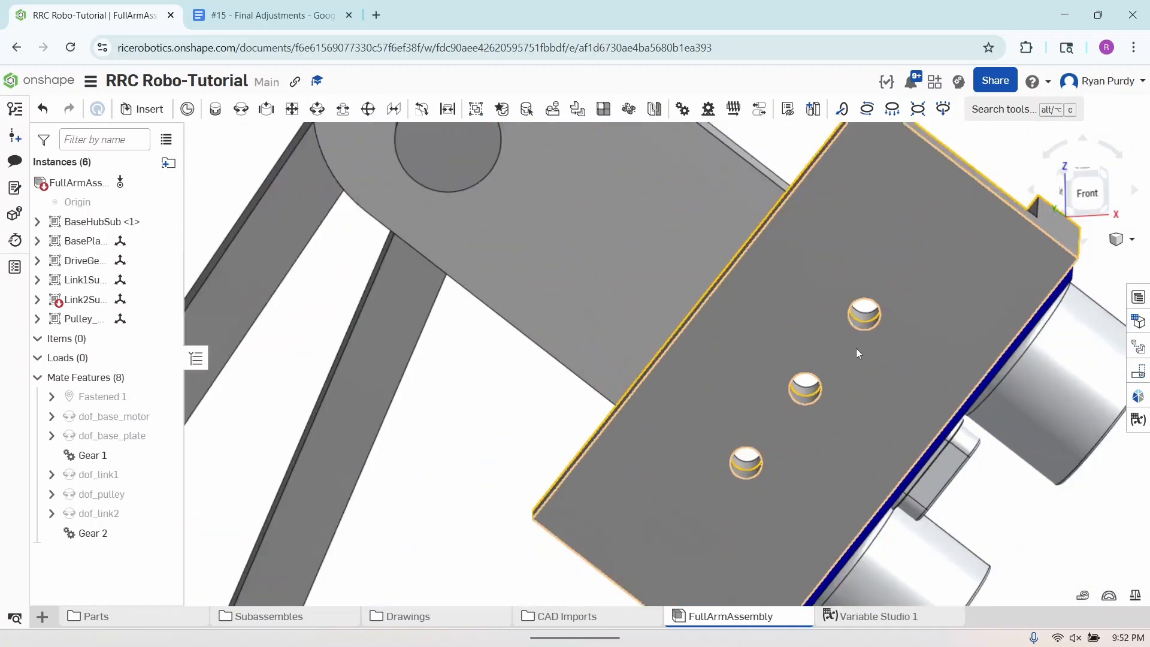
key(f)
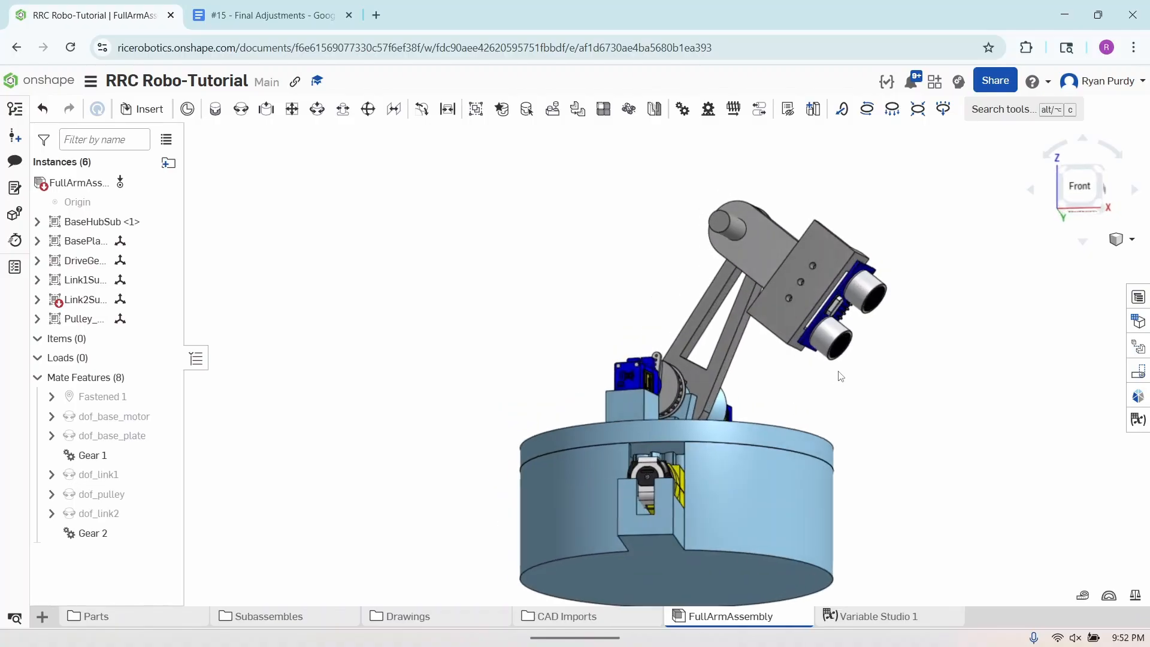
key(shift+7)
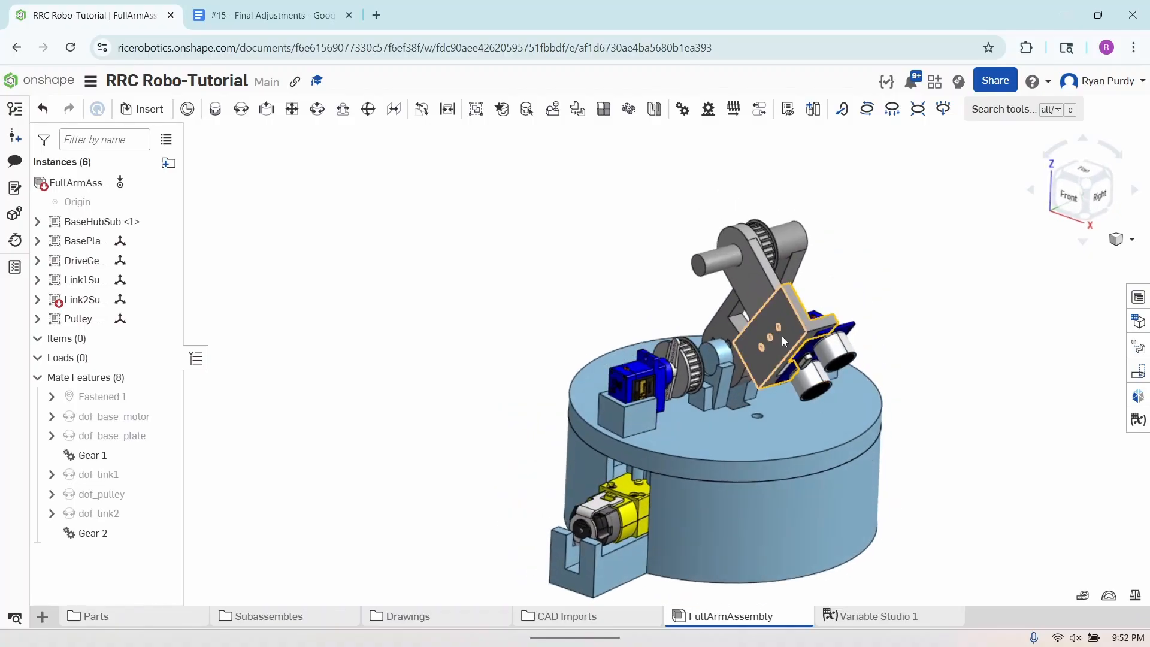
drag(781, 336, 808, 364)
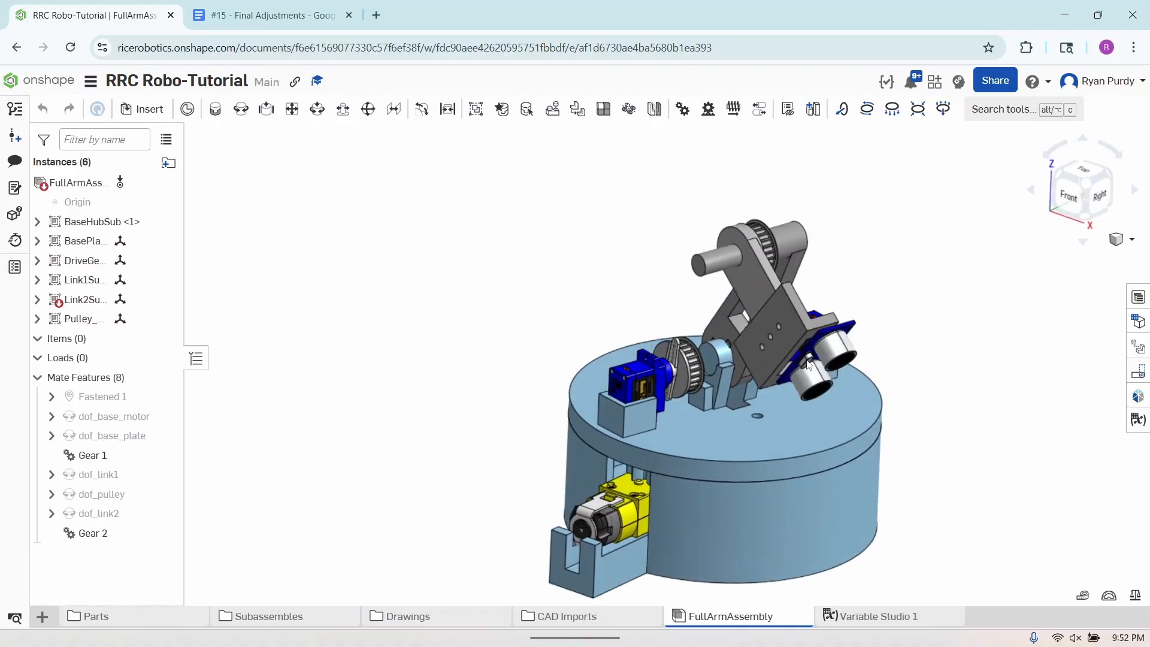
right_drag(1014, 411, 911, 412)
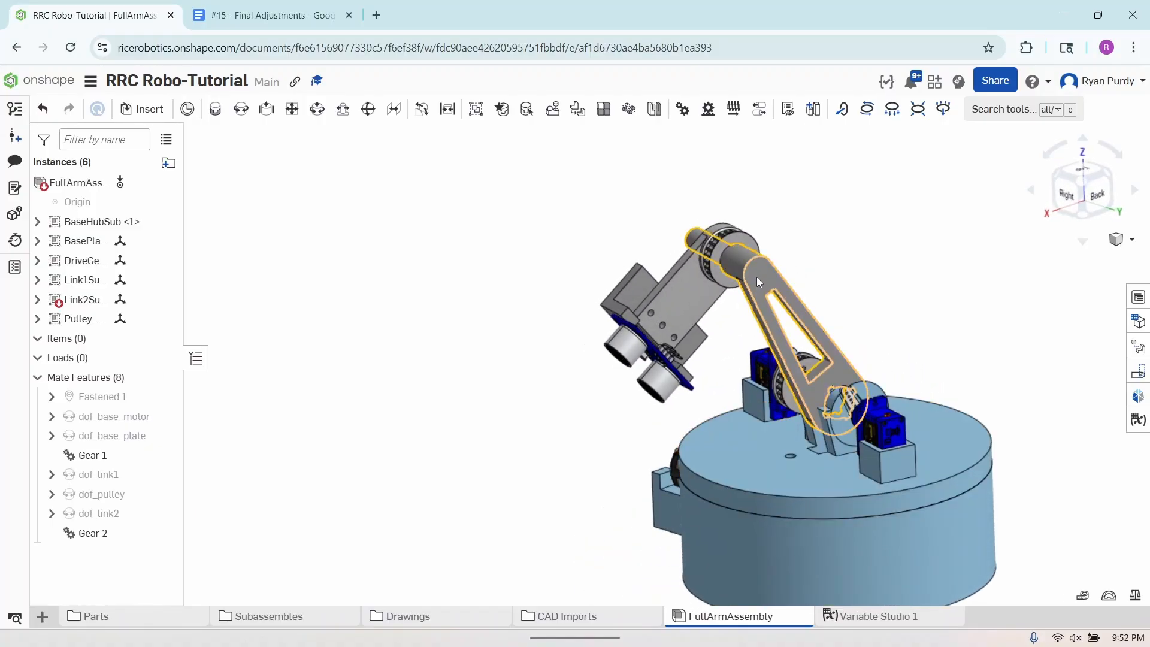
Test the movement of Link1 in FullArmAssembly and examine the complete robot arm from the front, back and side.
drag(757, 277, 780, 295)
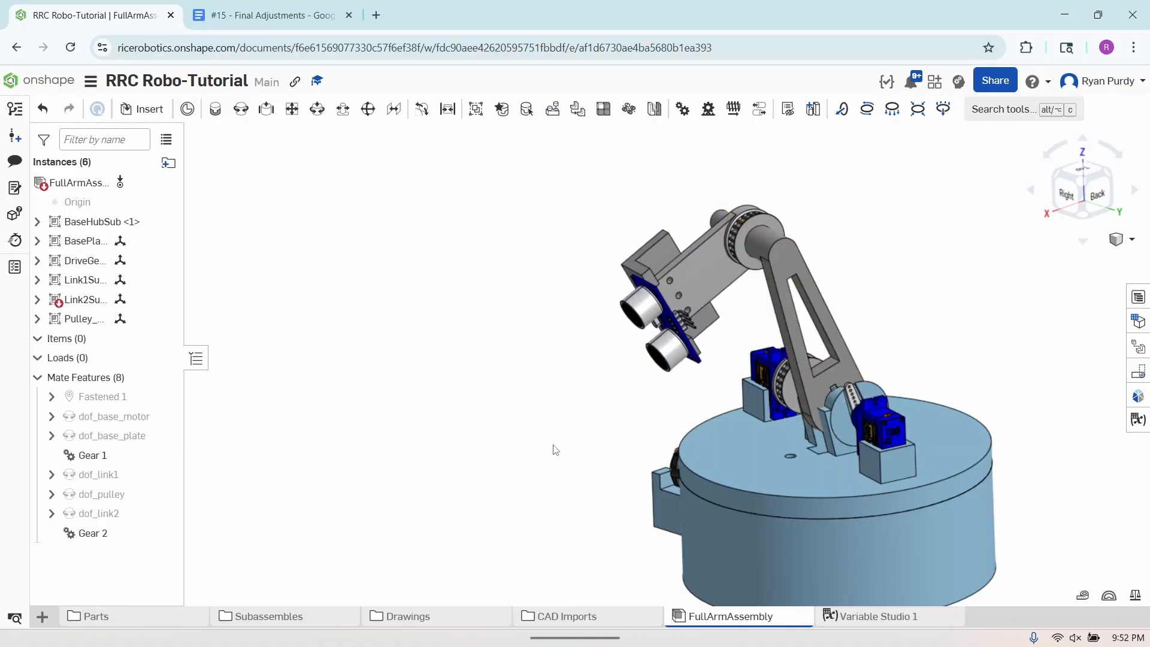
right_drag(559, 447, 661, 459)
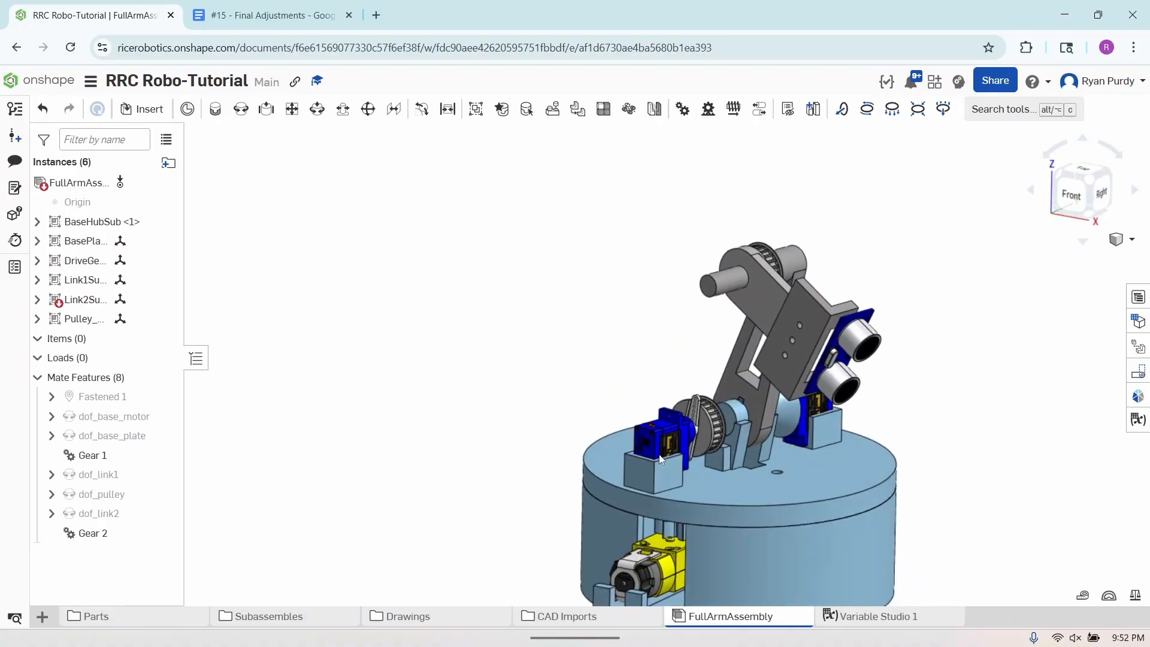
key(f)
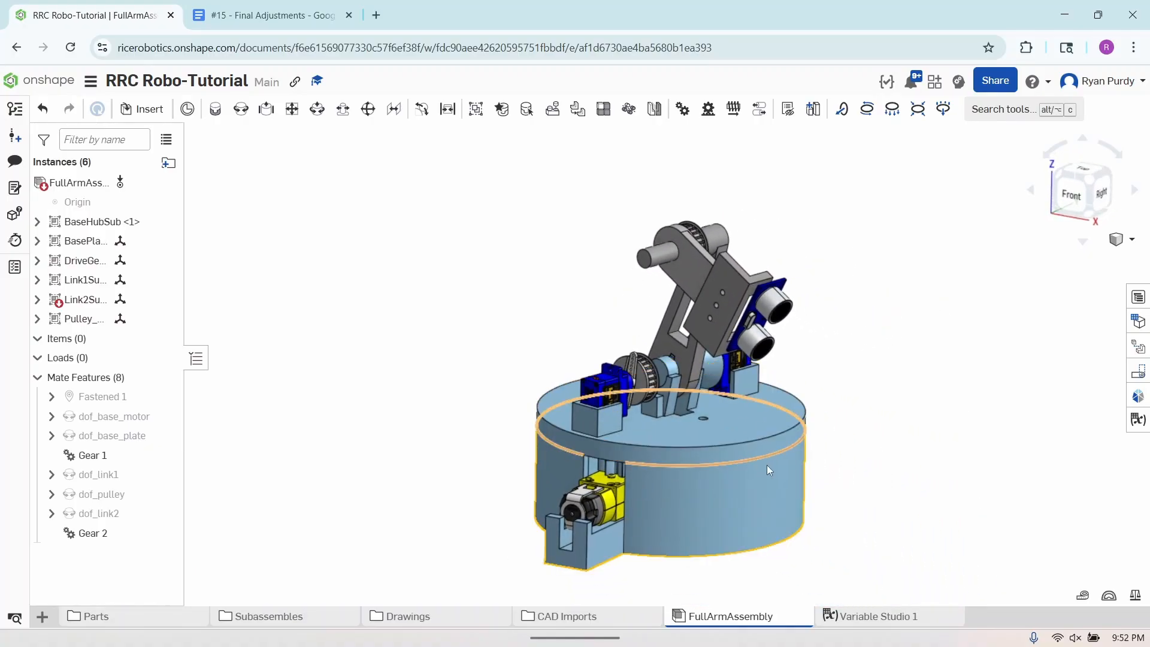
right_drag(909, 442, 775, 447)
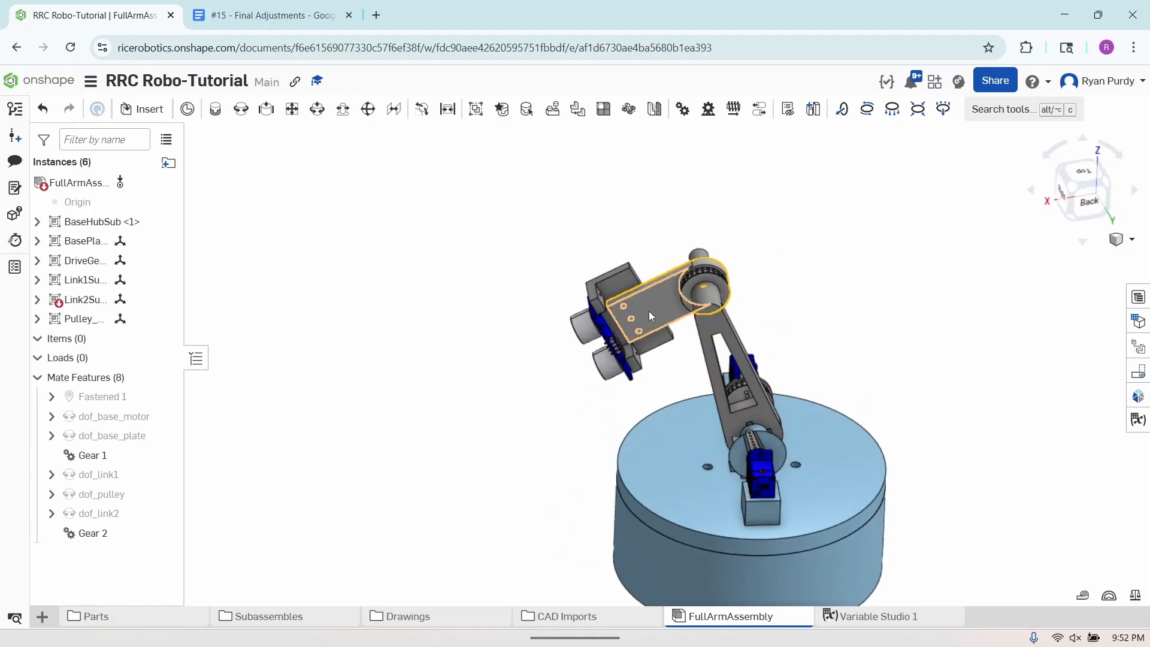
right_drag(993, 505, 951, 500)
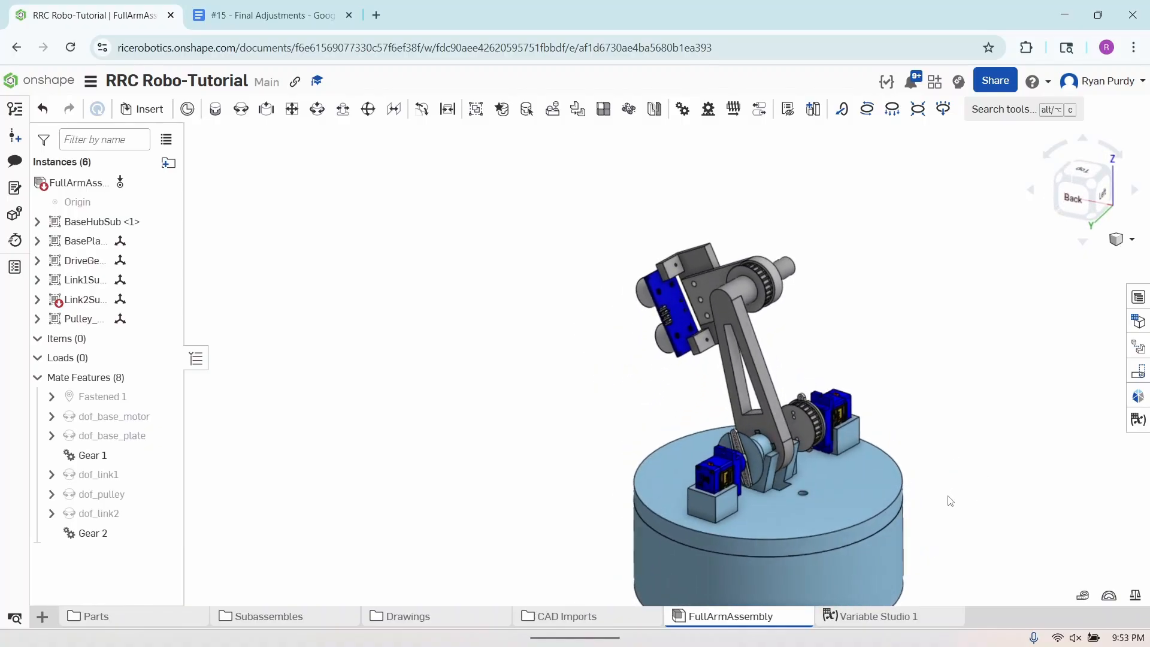
key(f)
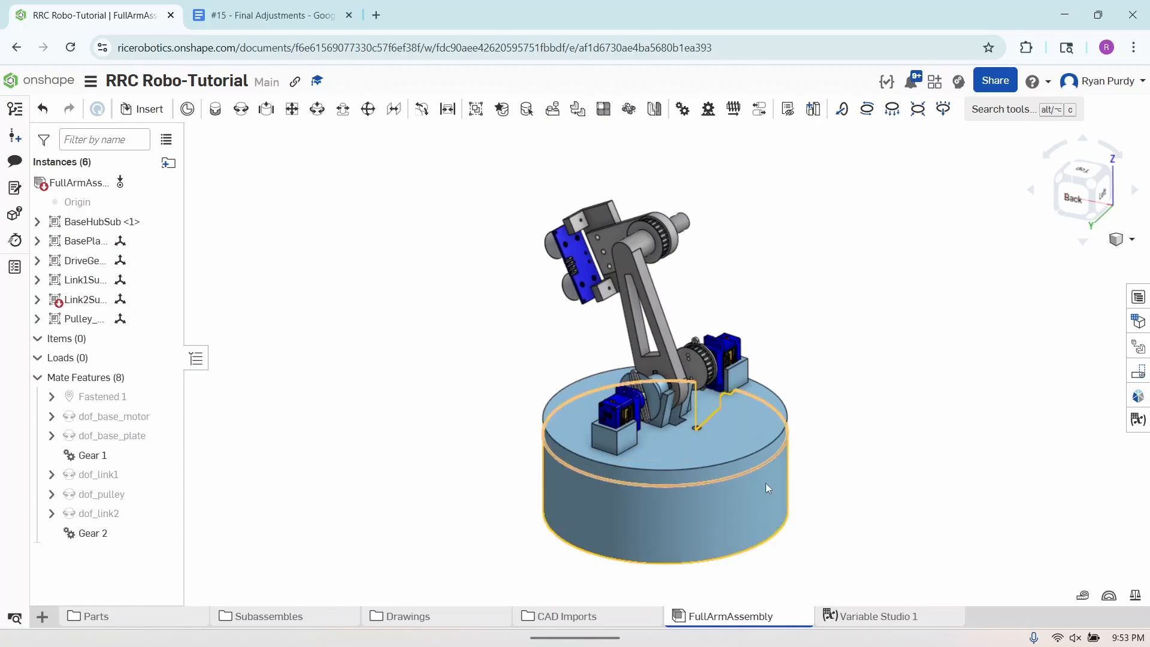
right_drag(878, 516, 965, 527)
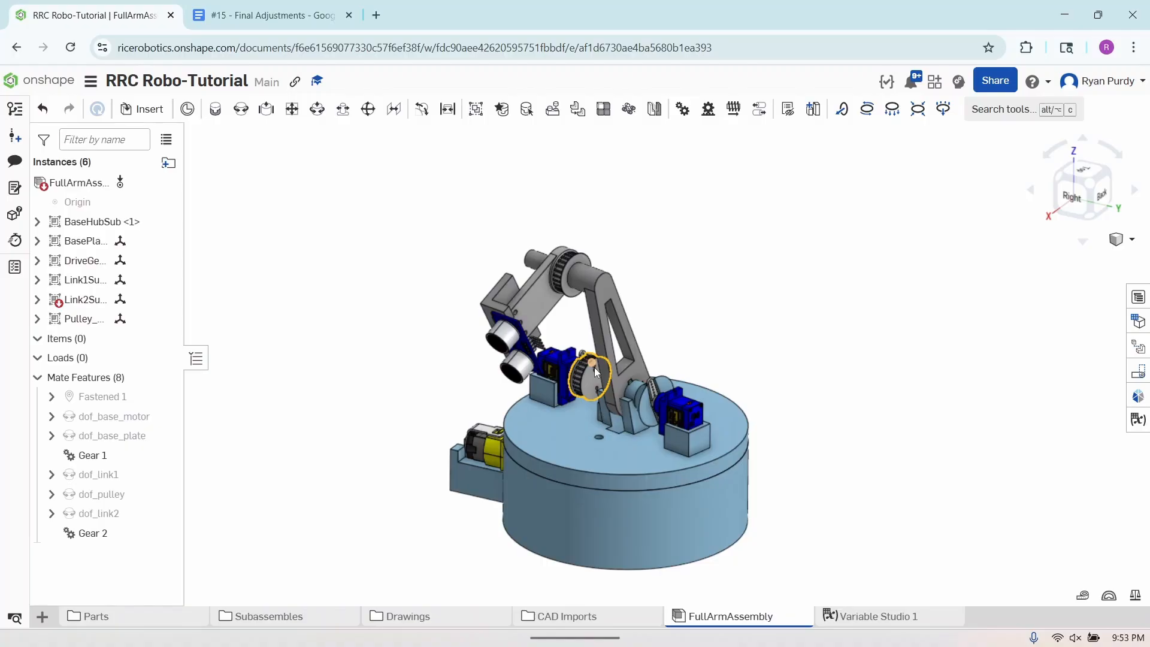
scroll(595, 368, up, 1)
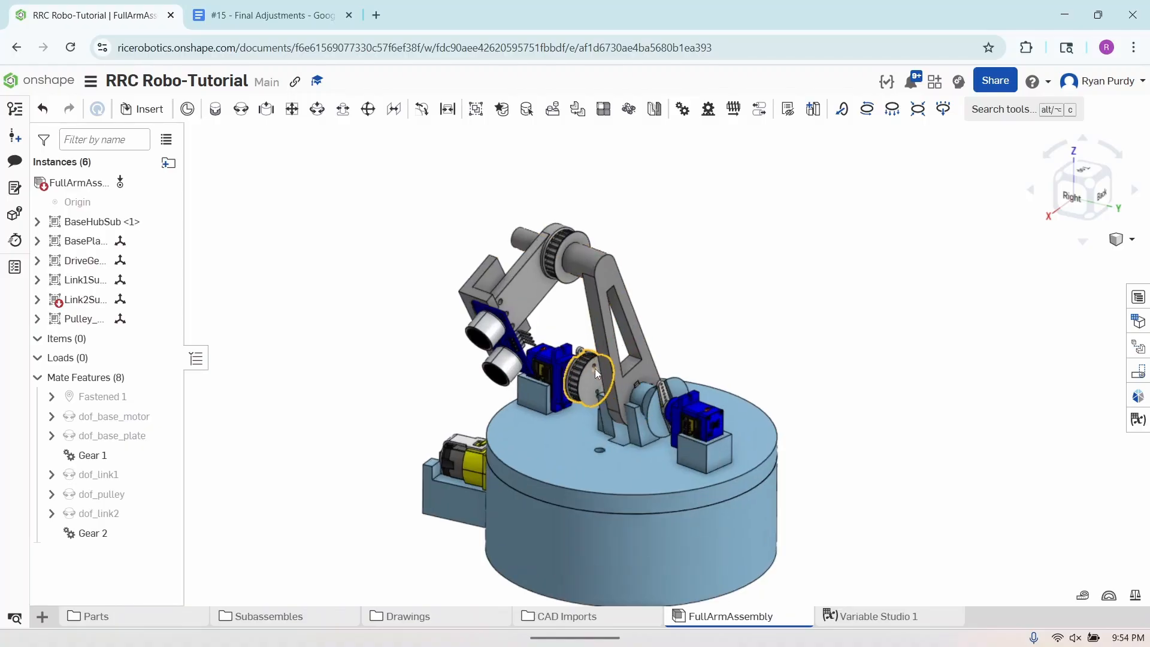
scroll(595, 368, up, 2)
scroll(594, 369, down, 6)
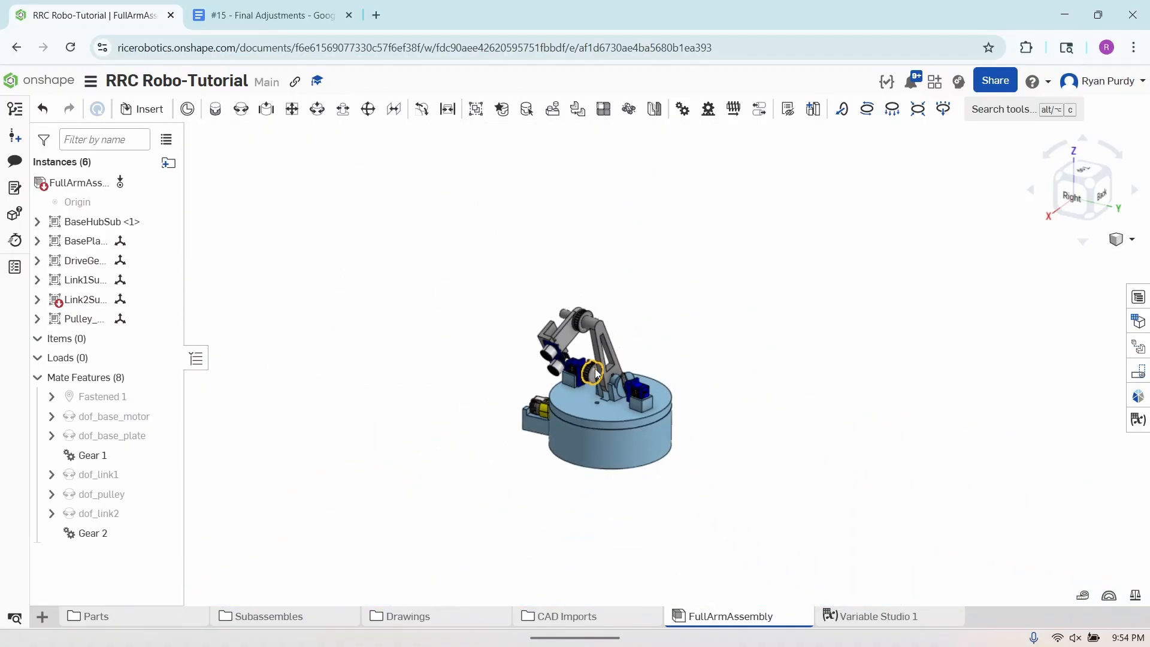
scroll(595, 372, up, 4)
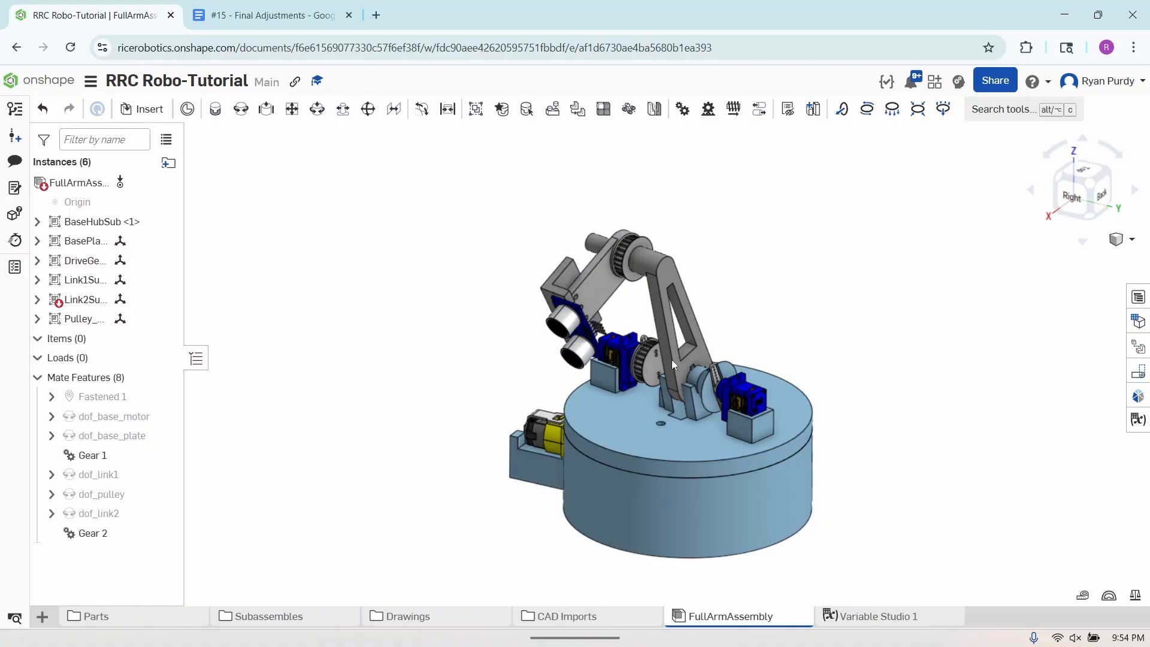
Check the Base Hub part and, in Sketch 1 of the Drive Gear, convert the motor shaft cutout's two lines and two arcs to construction geometry.
click(125, 616)
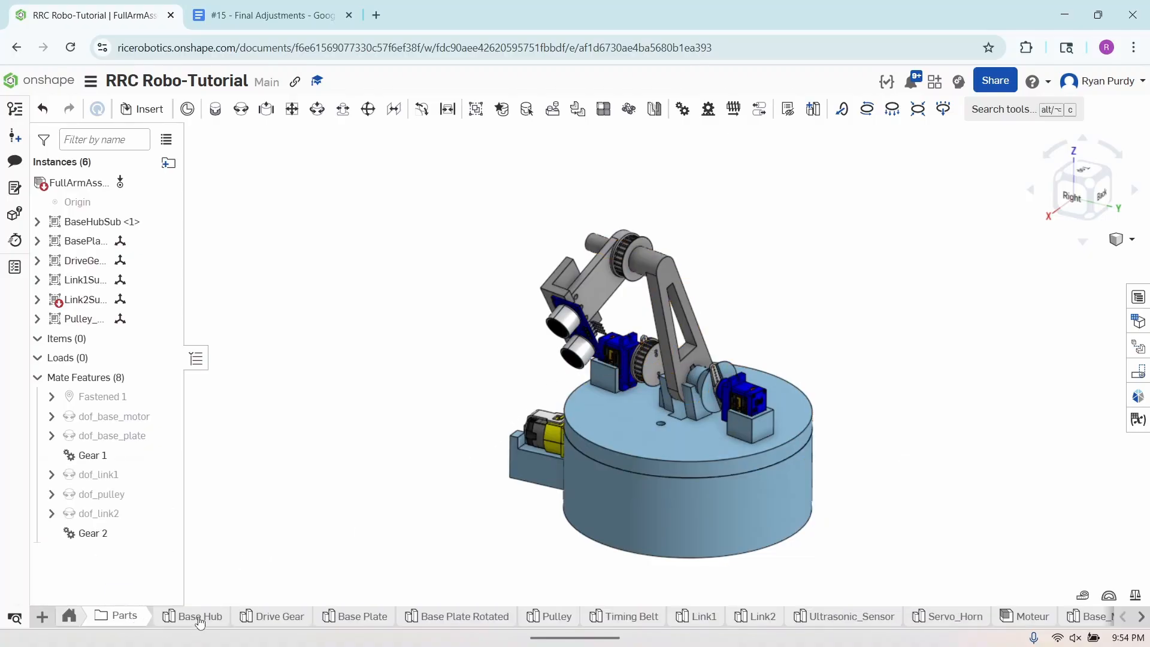
click(195, 616)
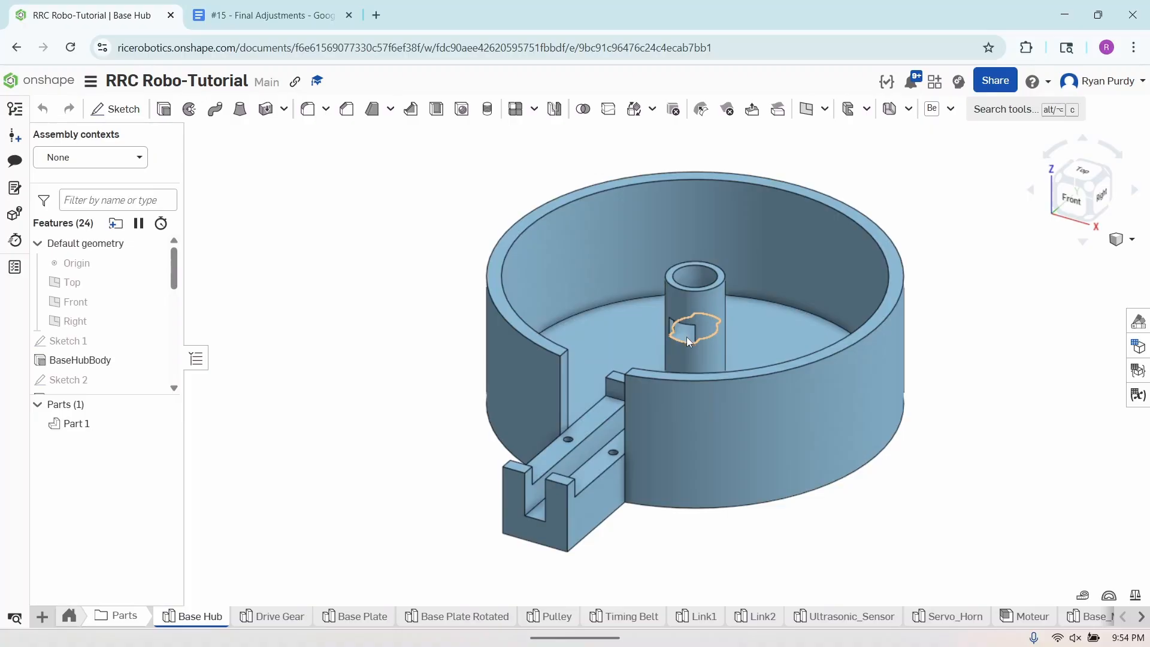
click(267, 618)
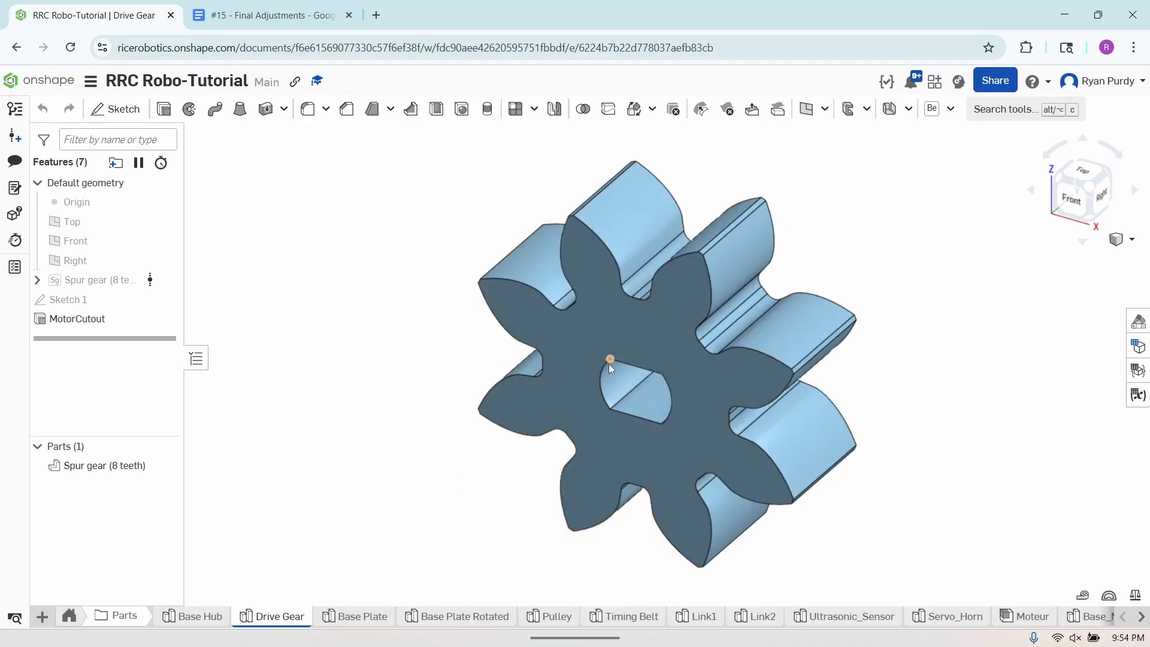
right_click(110, 303)
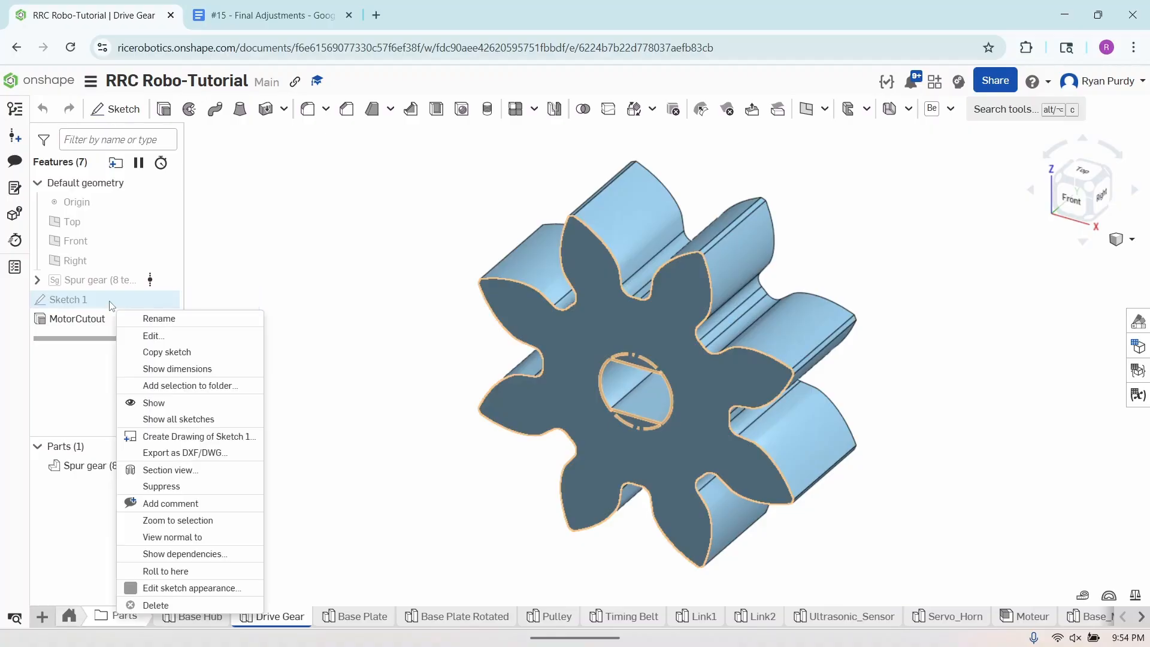
click(151, 335)
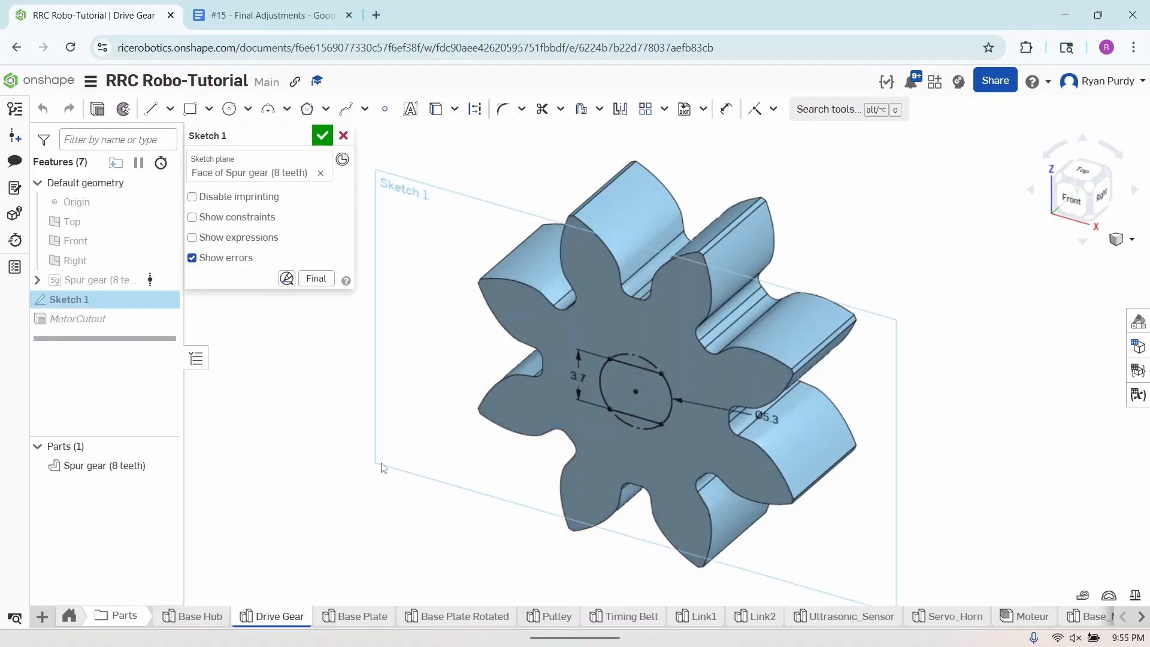
right_click(384, 467)
click(444, 593)
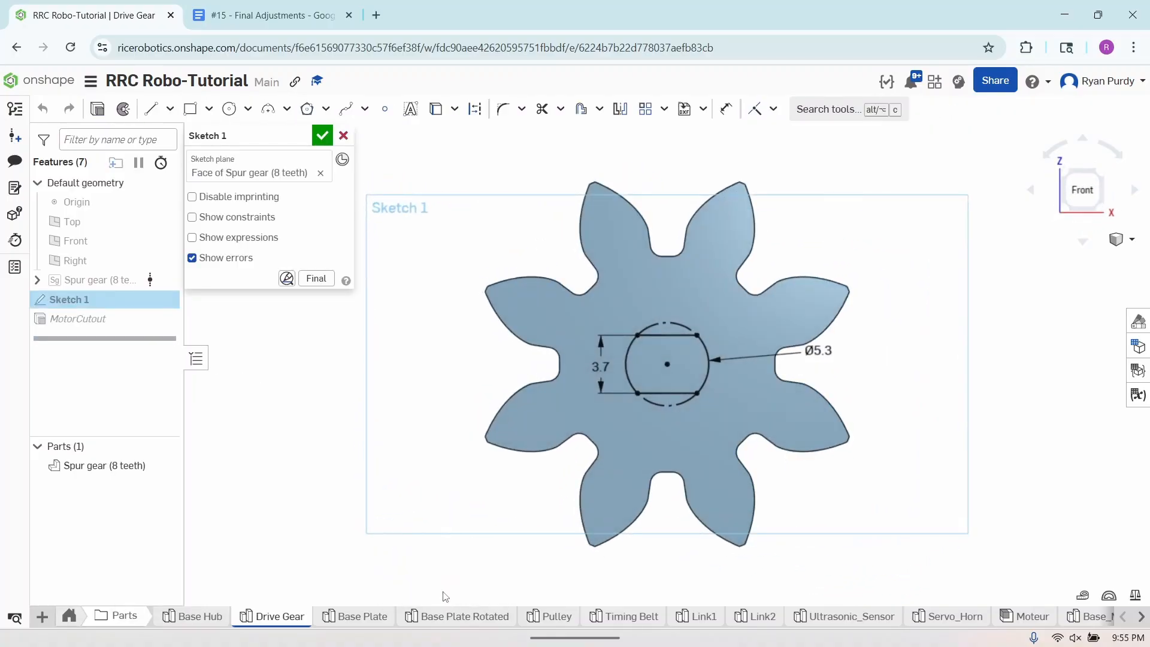
click(705, 361)
click(684, 336)
click(627, 365)
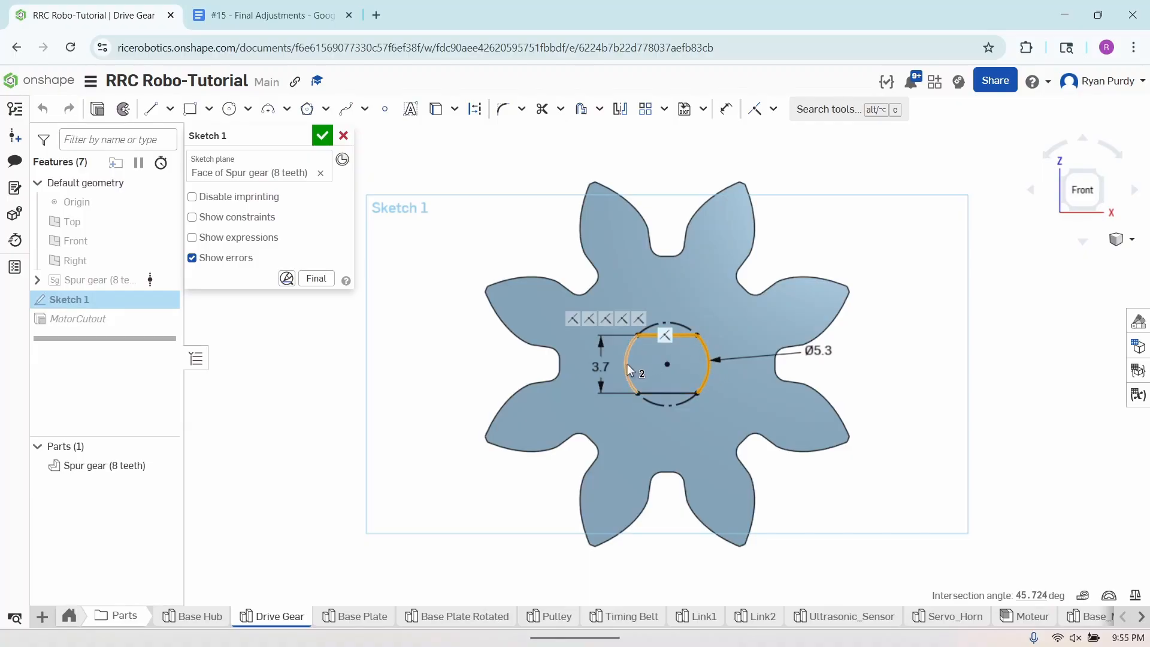
click(652, 393)
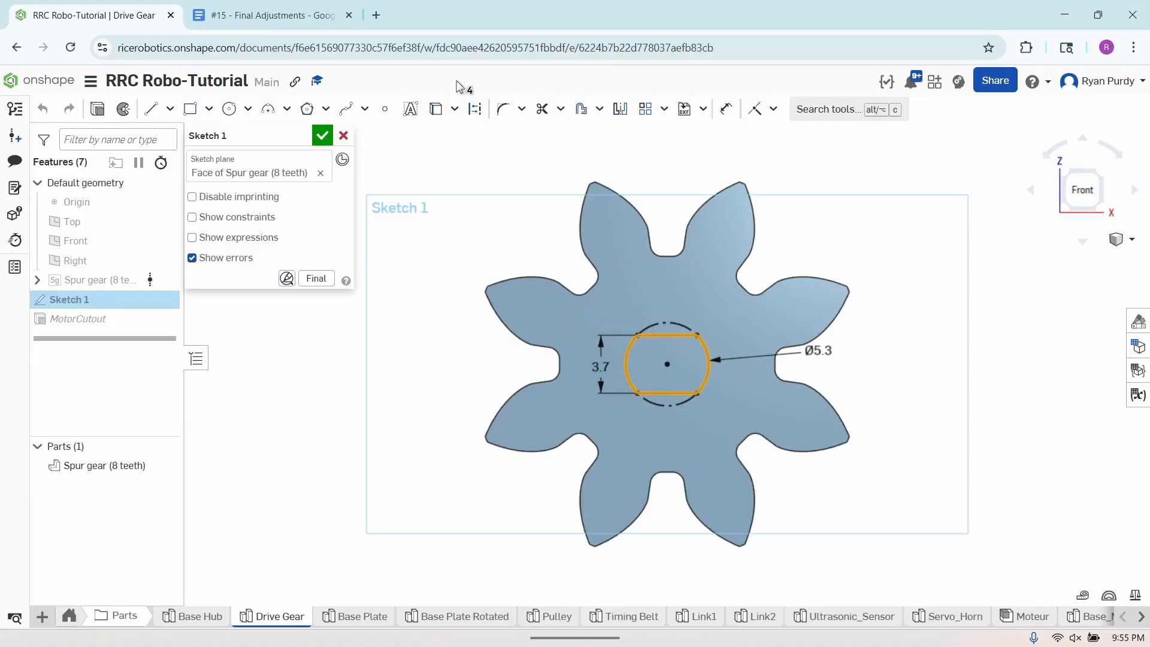
click(477, 111)
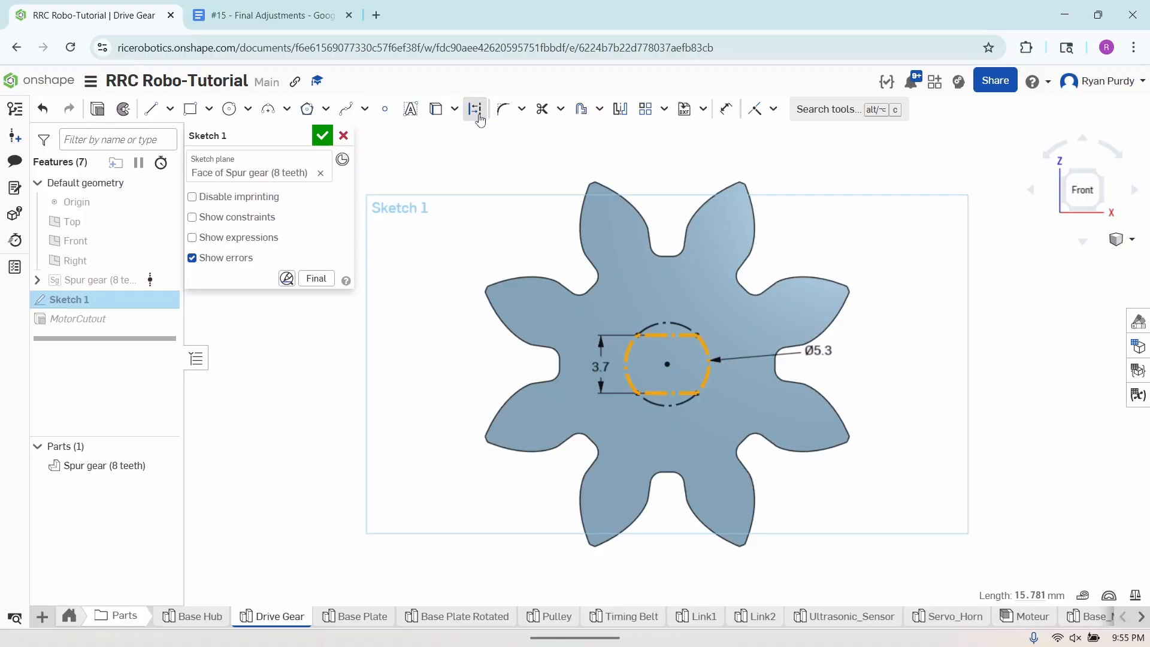
Offset the construction outline of the Drive Gear's motor shaft cutout outward by 0.2 mm on all four edges.
click(620, 110)
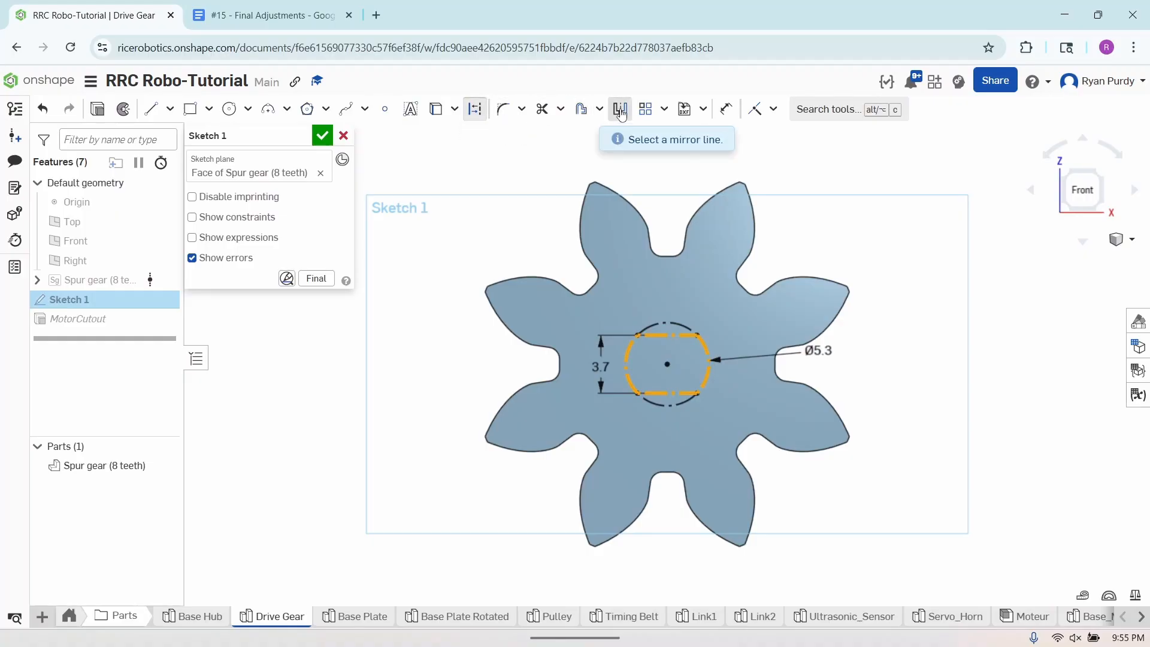
click(581, 109)
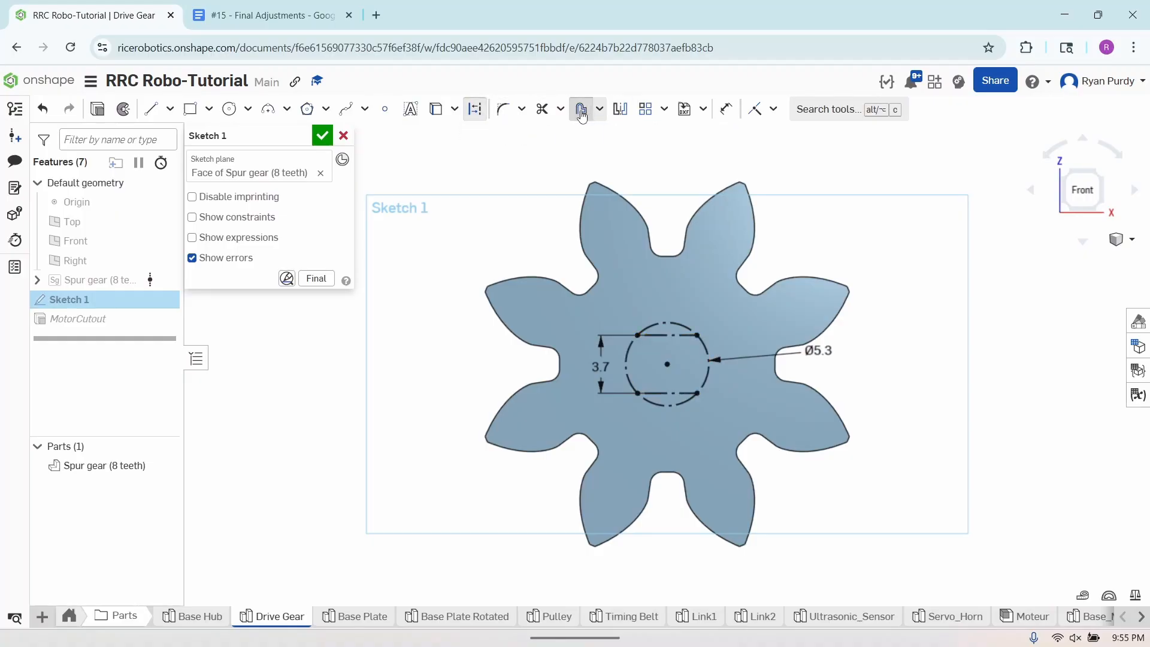
click(676, 344)
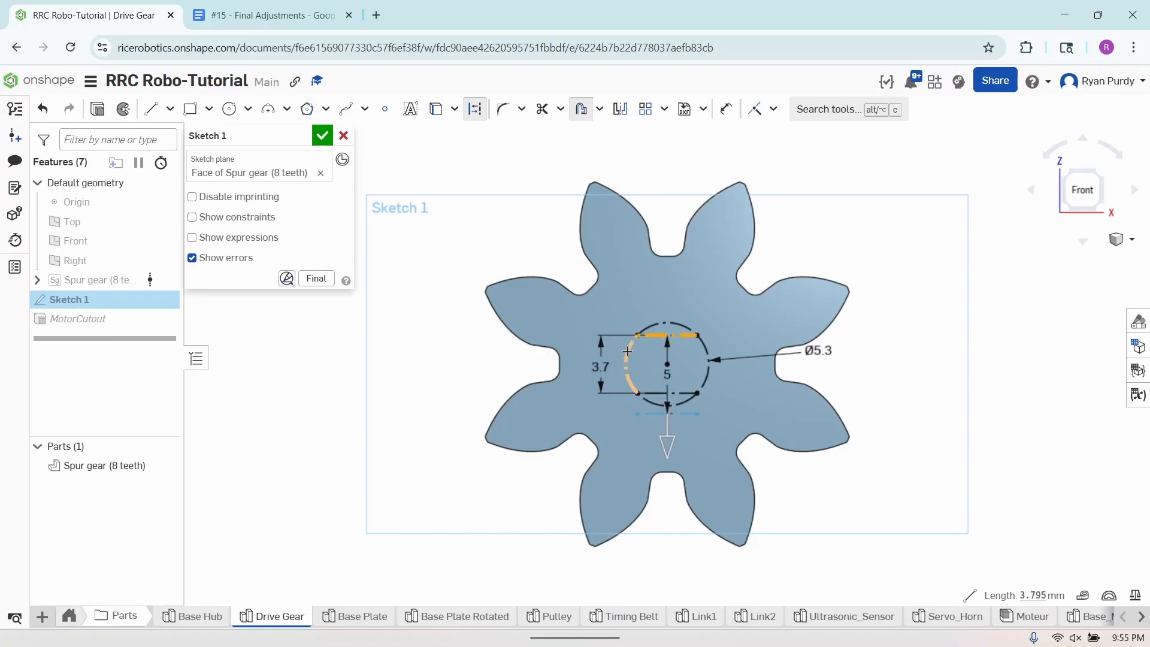
click(654, 391)
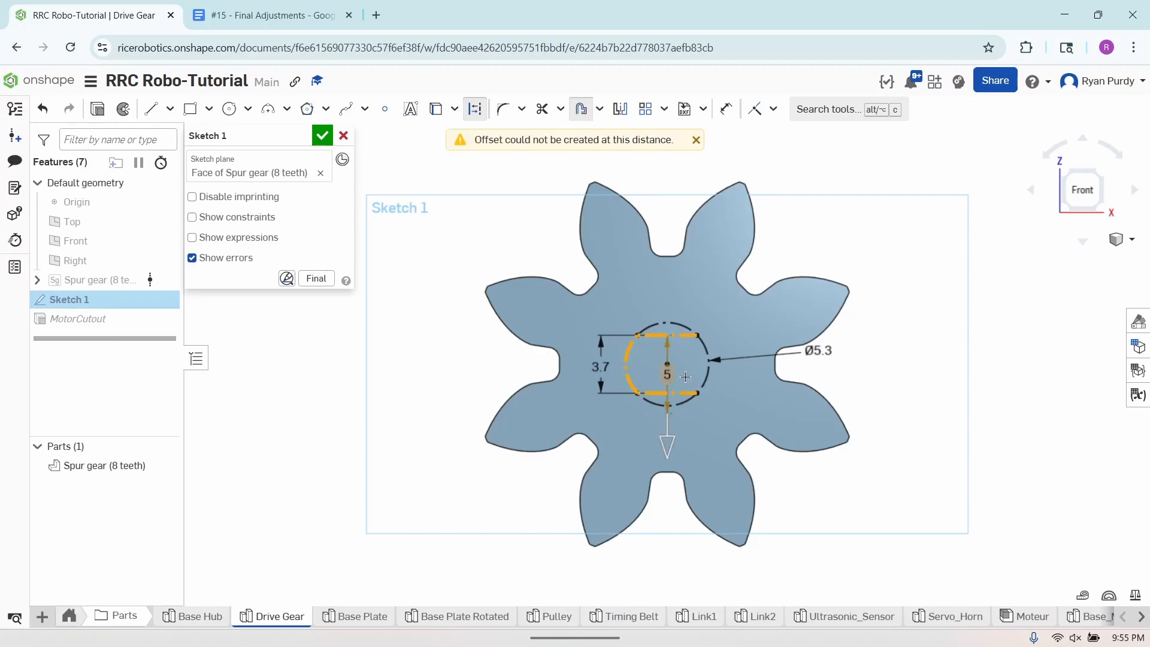
click(707, 357)
click(672, 445)
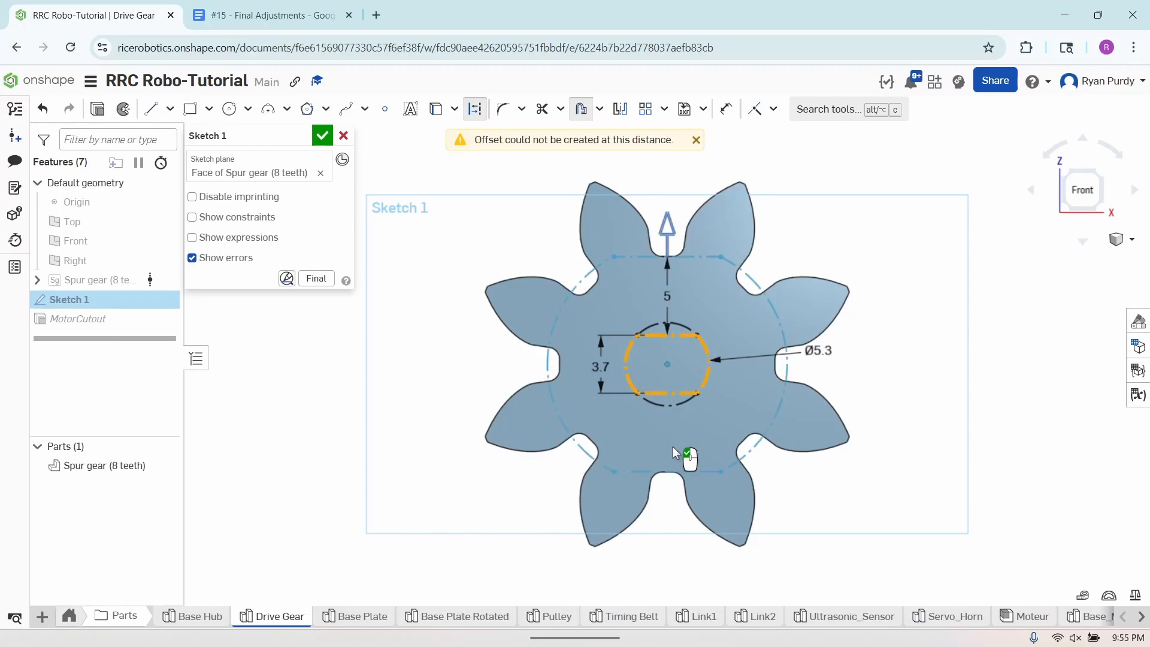
click(667, 296)
click(667, 296)
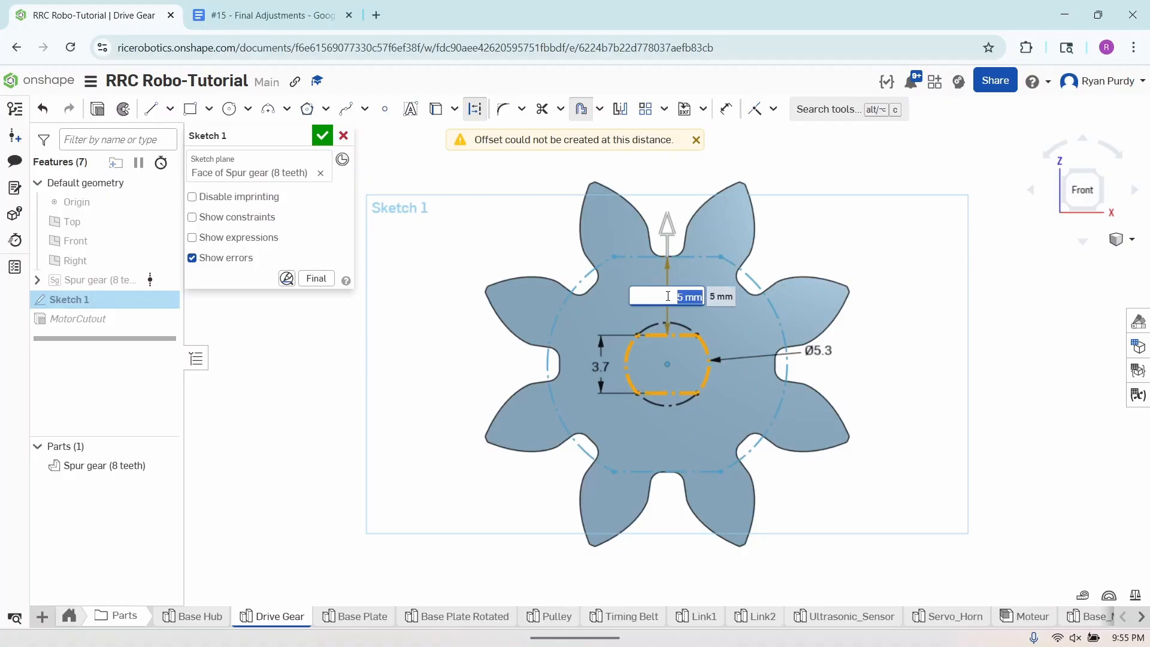
text(0.2)
key(Return)
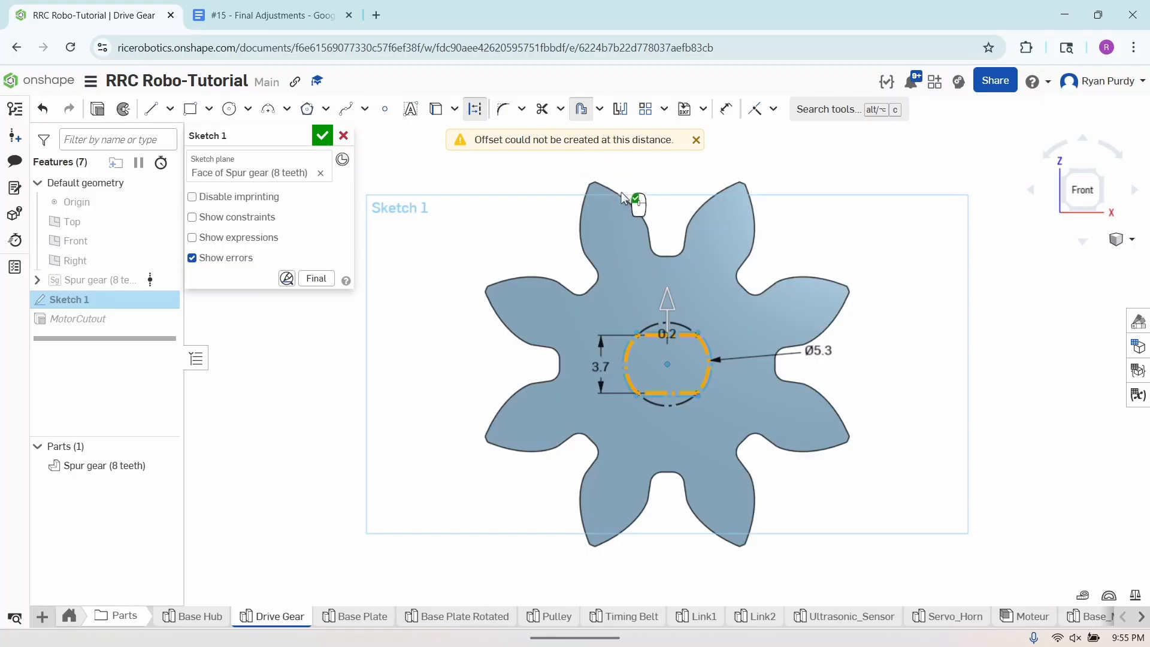
click(717, 313)
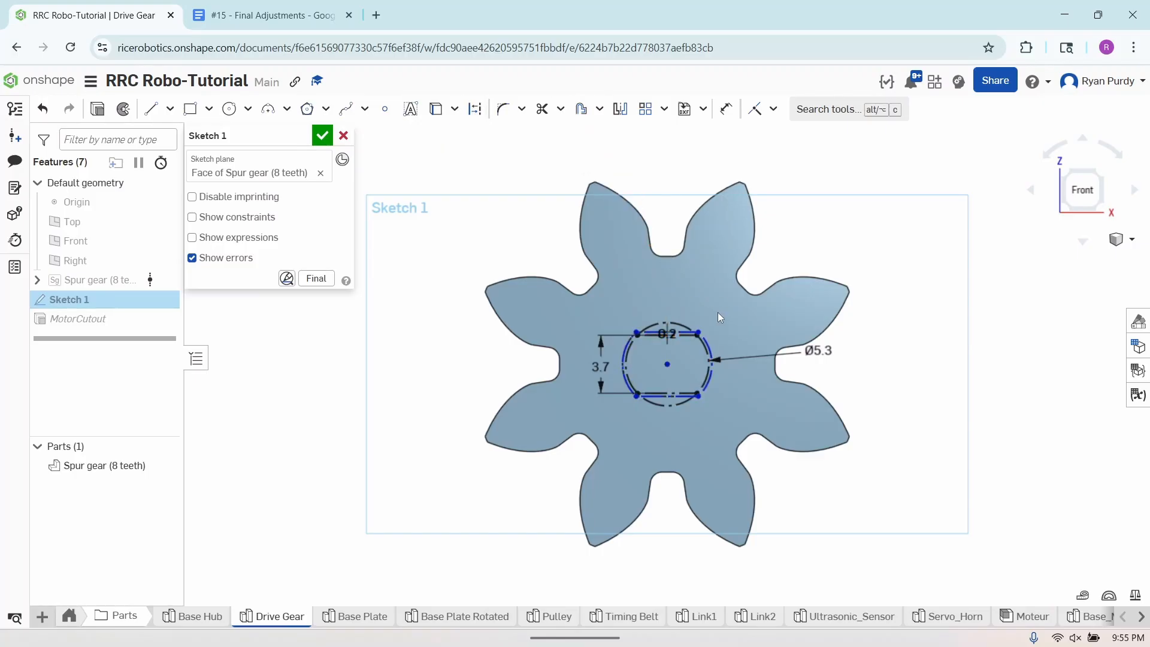
key(Return)
key(d)
Convert the offset outline's four edges to solid sketch geometry, finish Sketch 1 and inspect the gear's motor cutout.
click(680, 330)
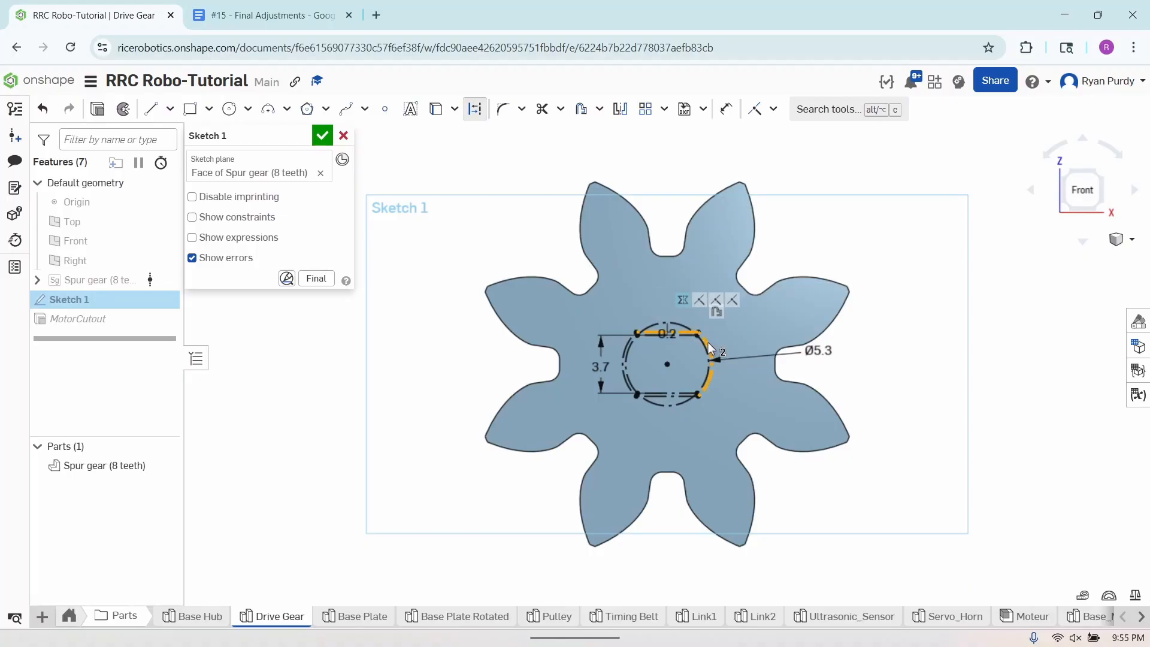
click(708, 342)
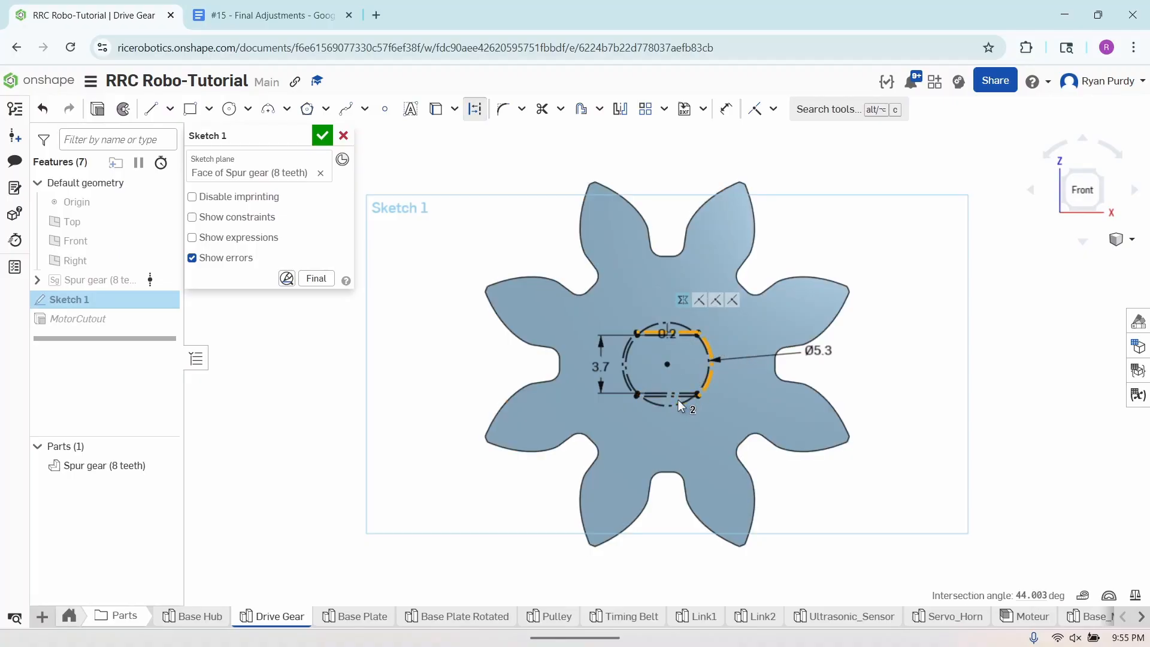
click(676, 396)
click(623, 377)
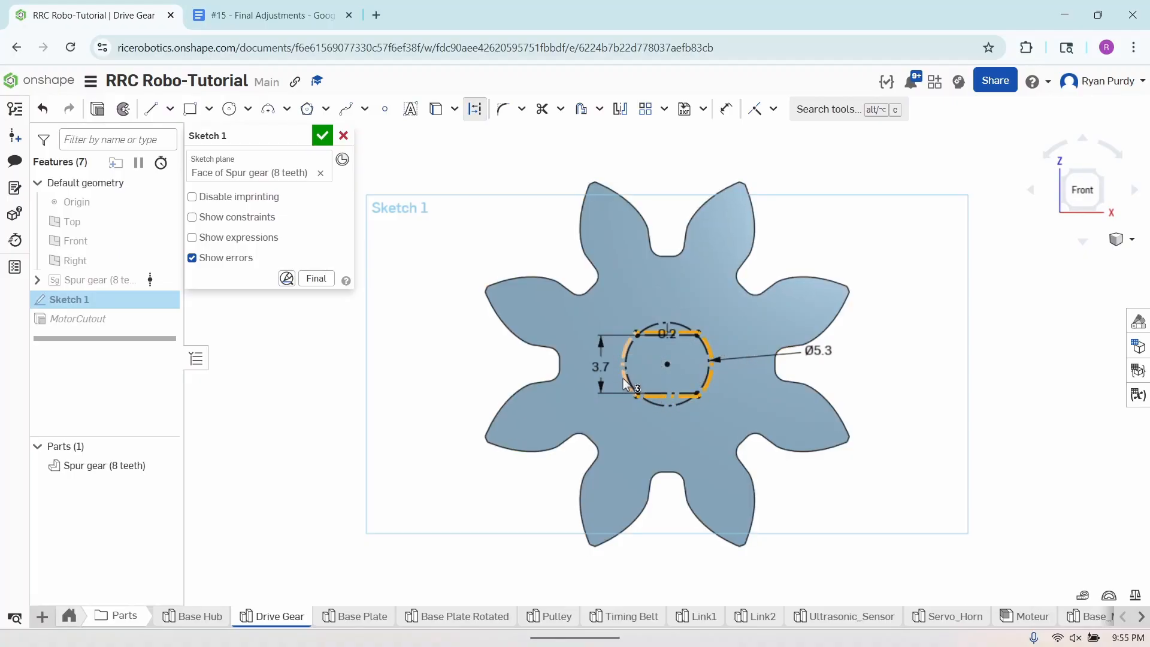
click(475, 109)
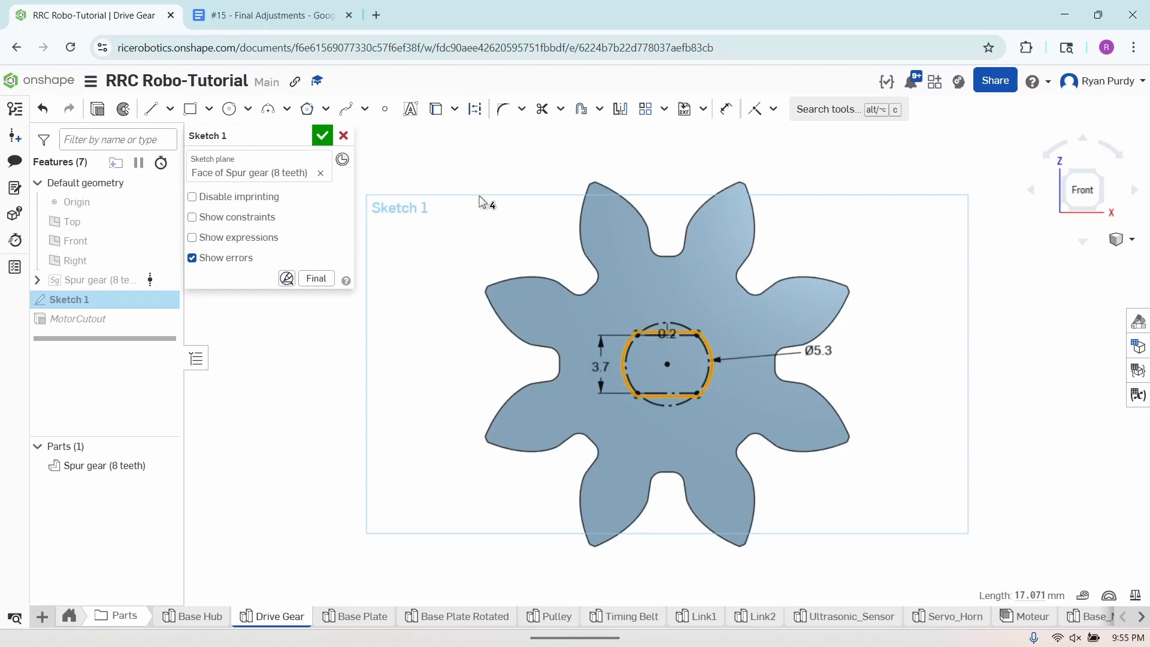
click(324, 137)
right_drag(799, 471, 772, 484)
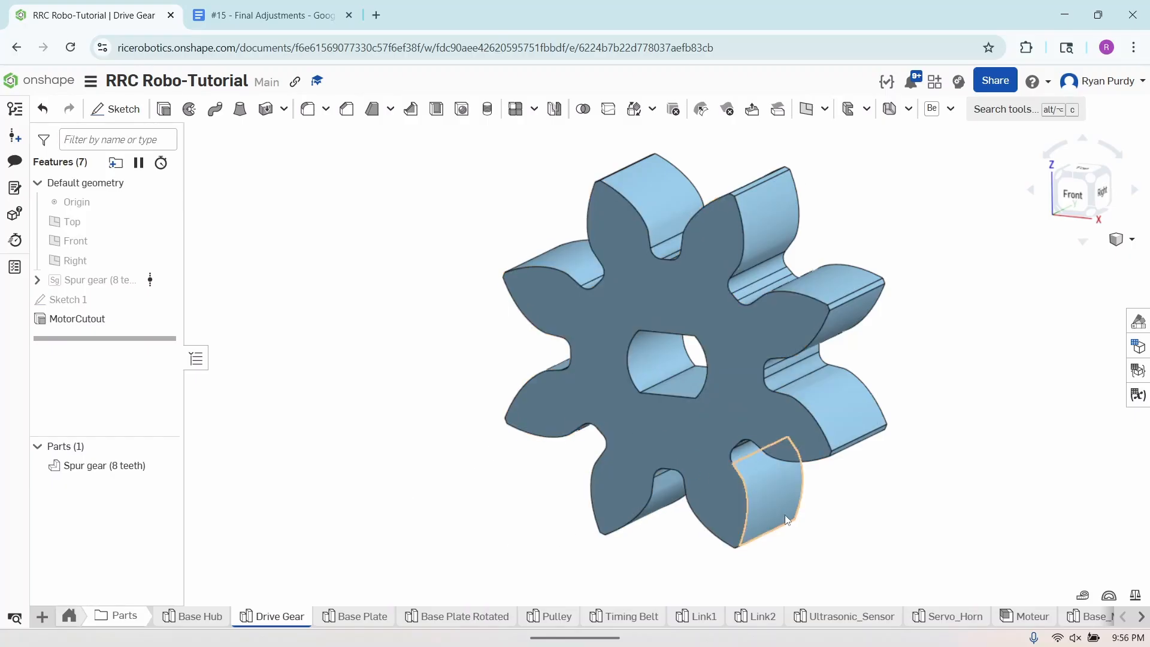
right_drag(785, 520, 796, 490)
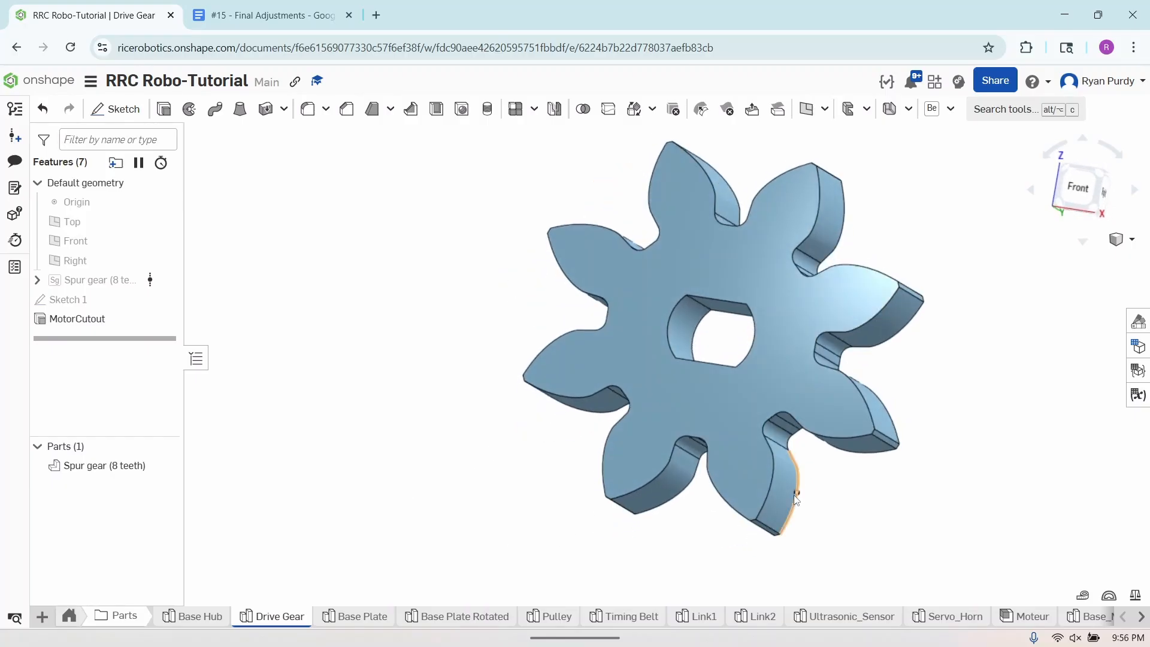
Check the Base Plate part from both sides, including its gear, mounting holes, support points and servo mounting hole.
click(356, 616)
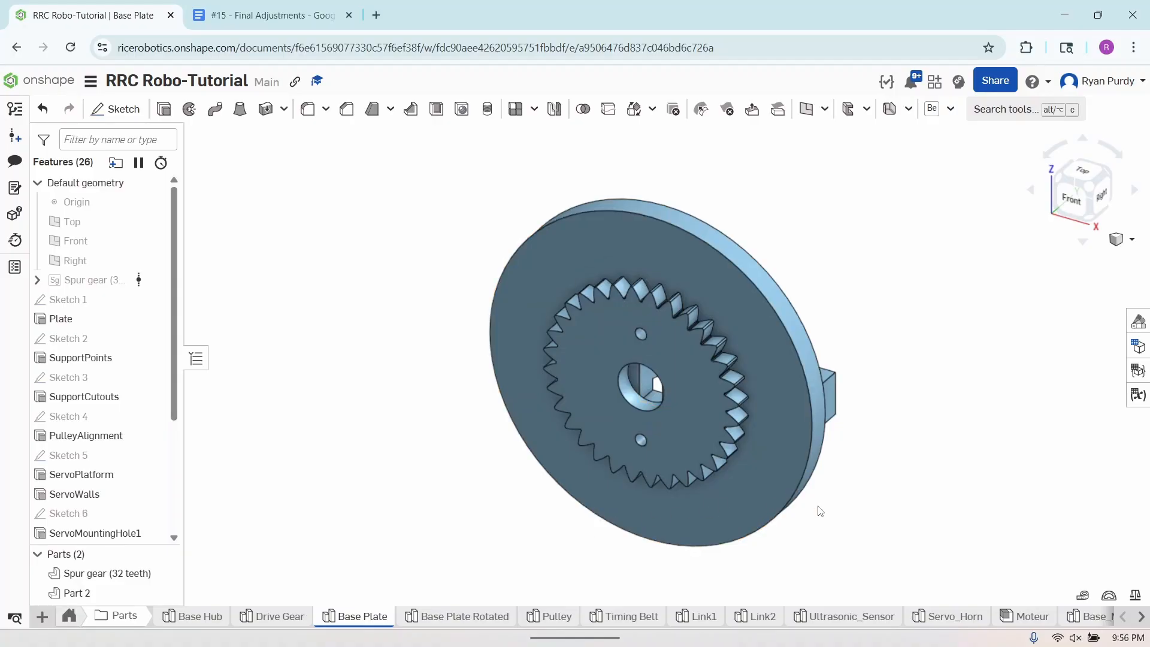
key(shift+1)
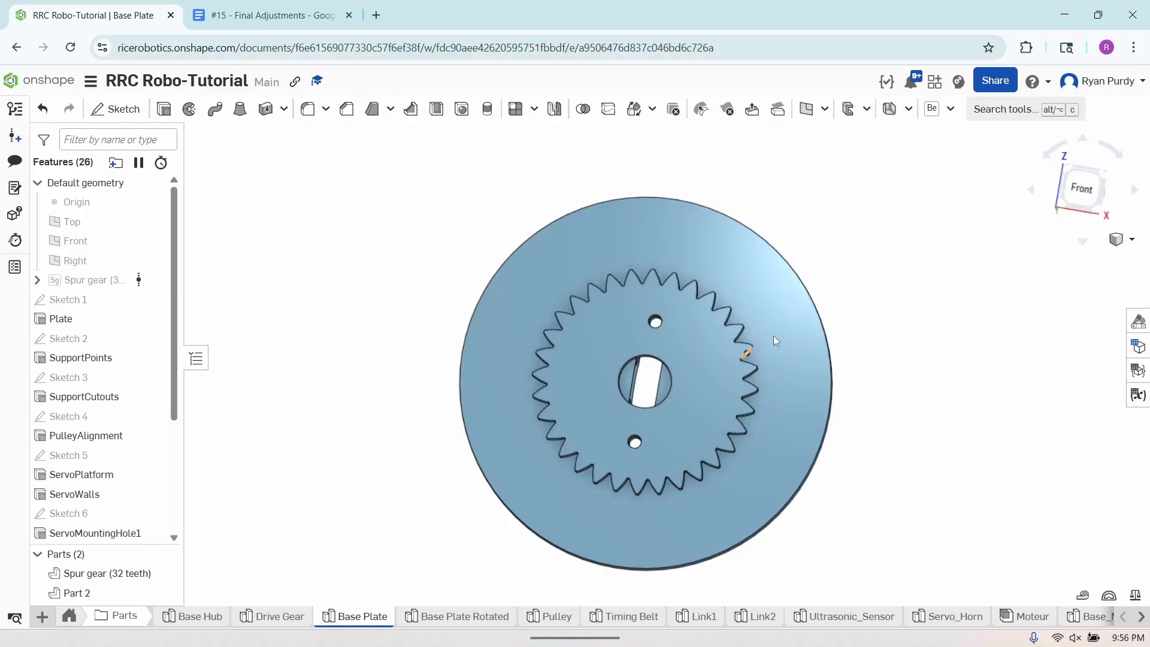
right_drag(921, 387, 837, 478)
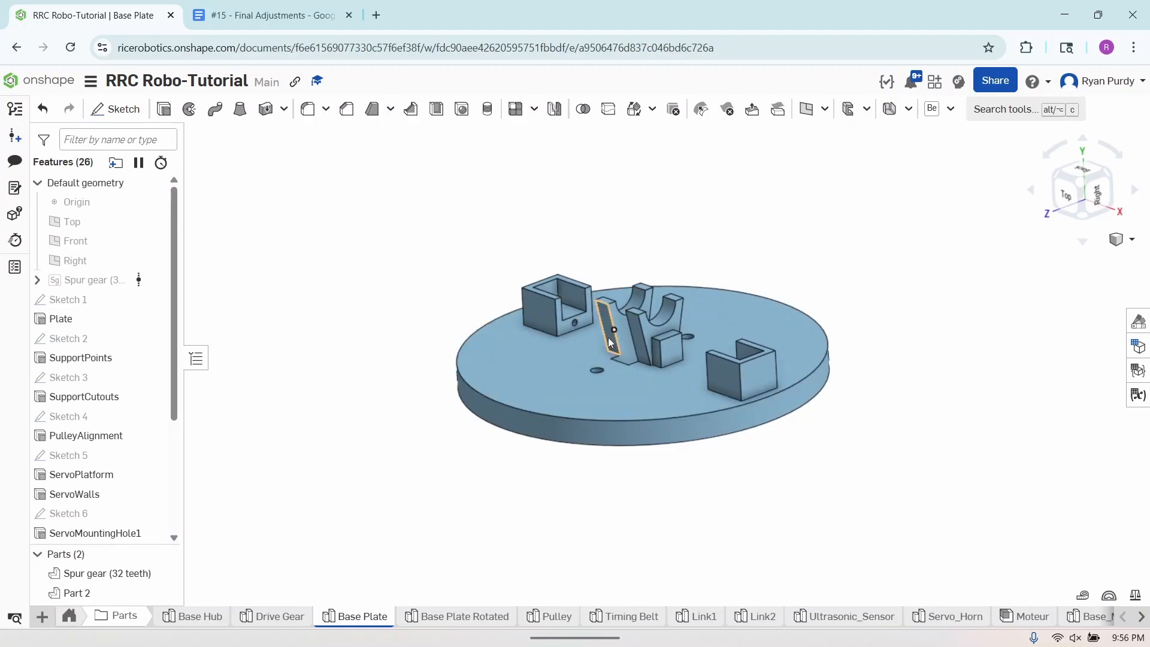
scroll(572, 323, up, 10)
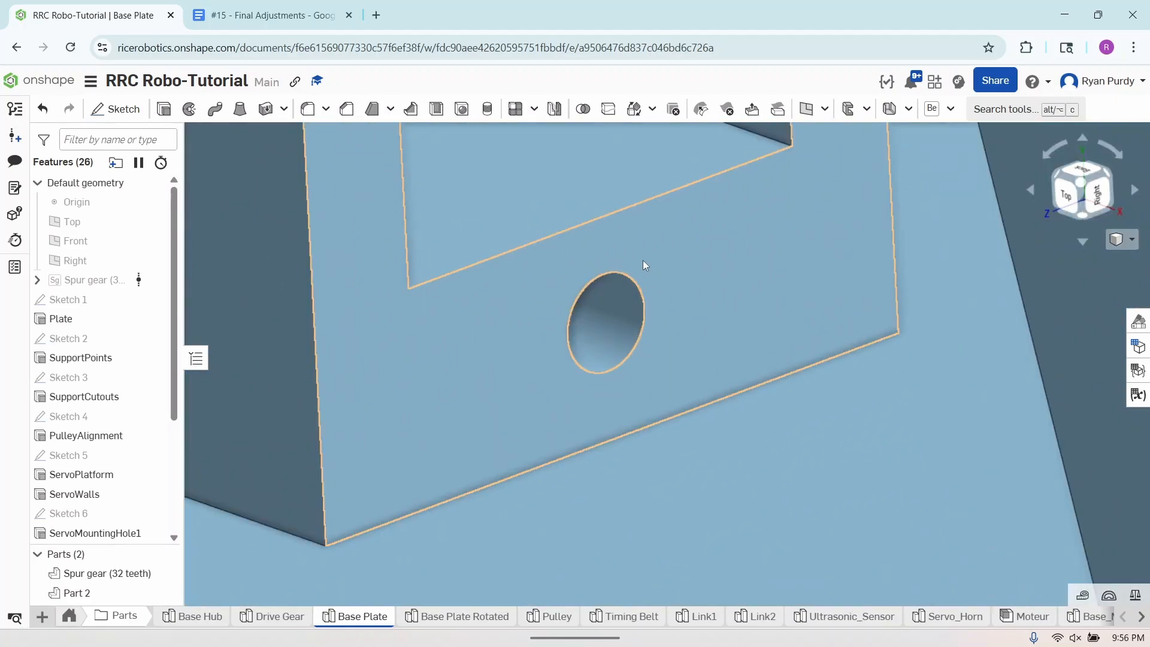
scroll(638, 318, down, 10)
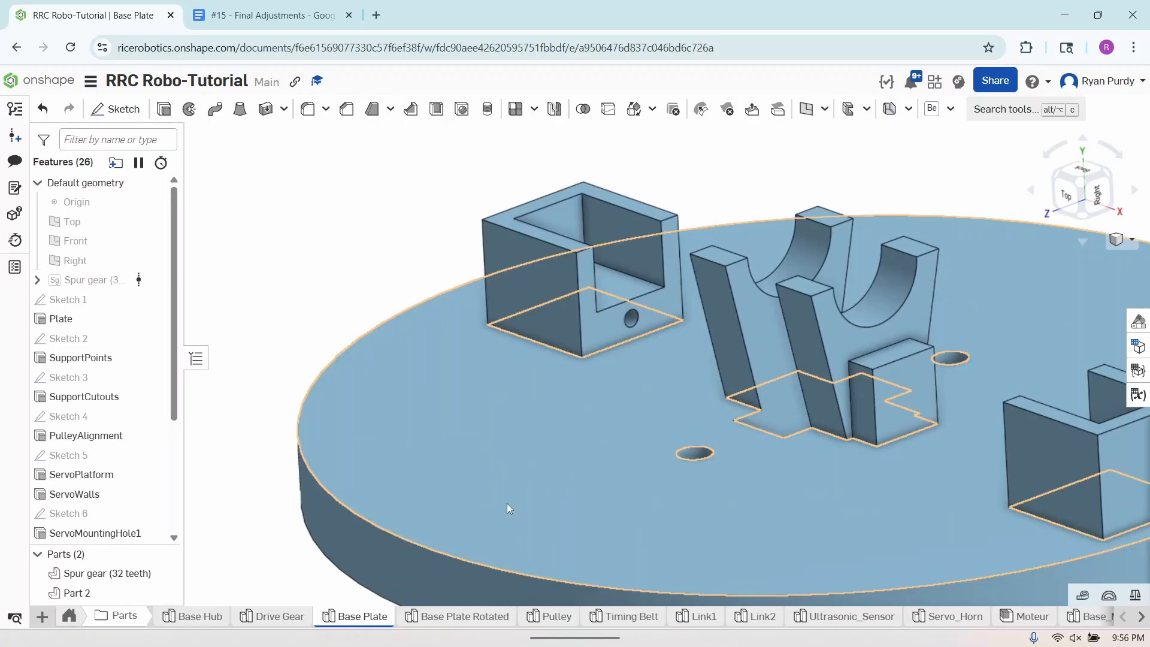
mouse_move(444, 623)
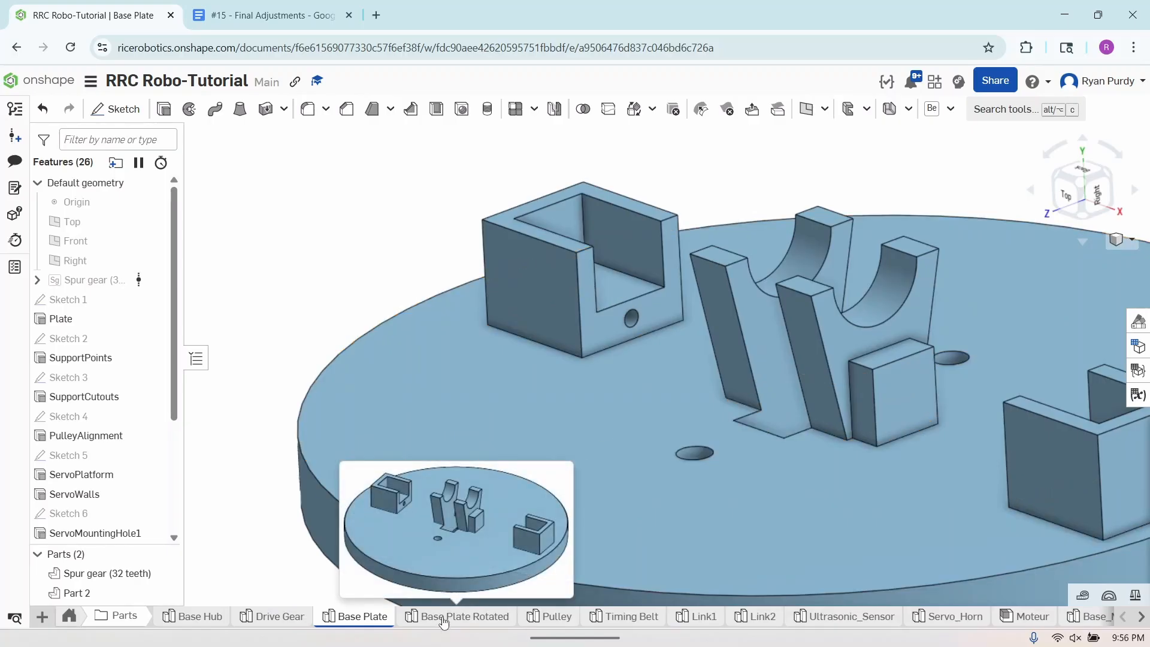
Check the Pulley part's servo horn slot and screw holes, and open the Timing Belt part.
click(554, 619)
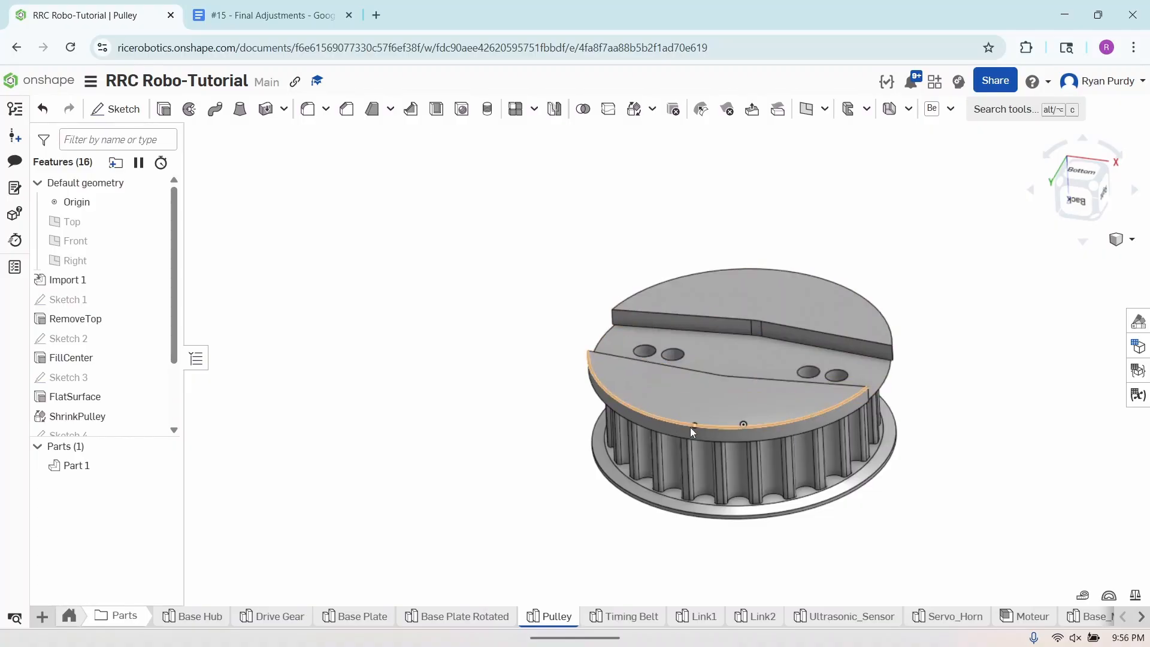
mouse_move(968, 442)
right_down()
mouse_move(965, 503)
mouse_move(966, 458)
right_up()
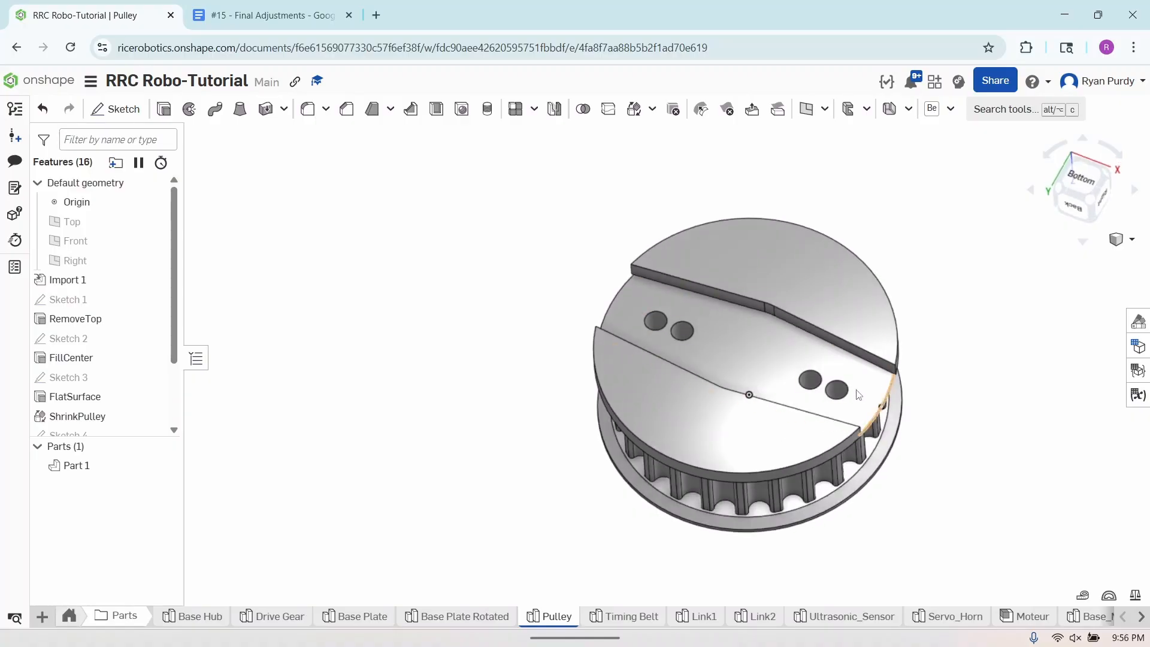
click(642, 616)
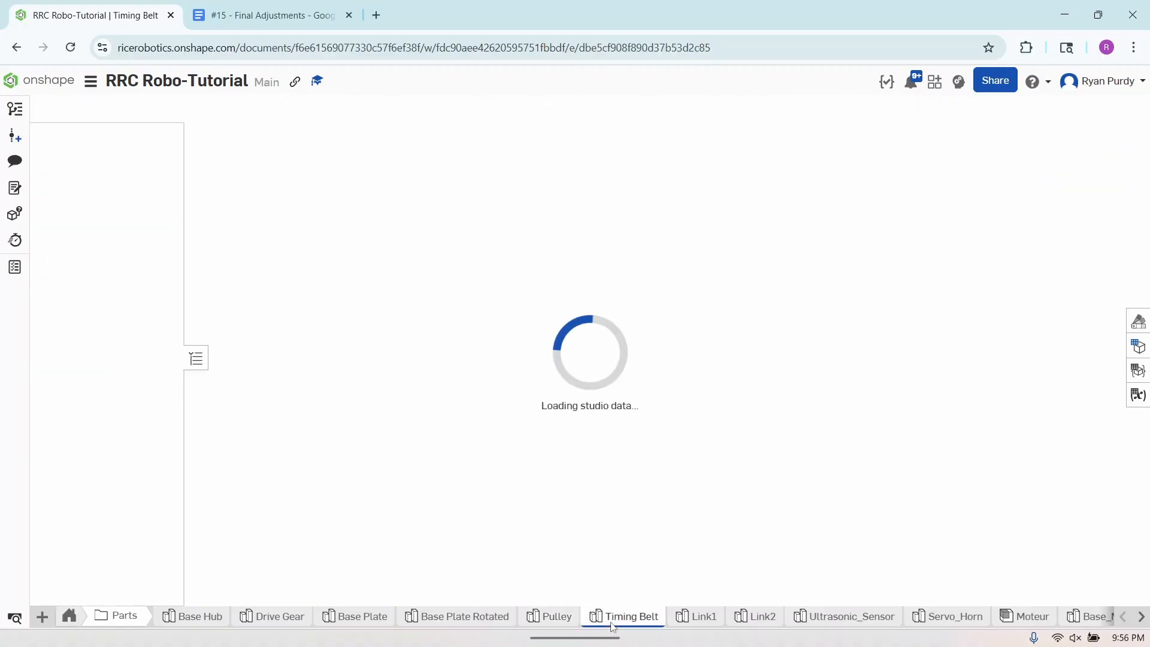
In Link1, inspect the clearance around the keyed rod, hiding Part 1 to view the cutout and showing it again.
click(697, 617)
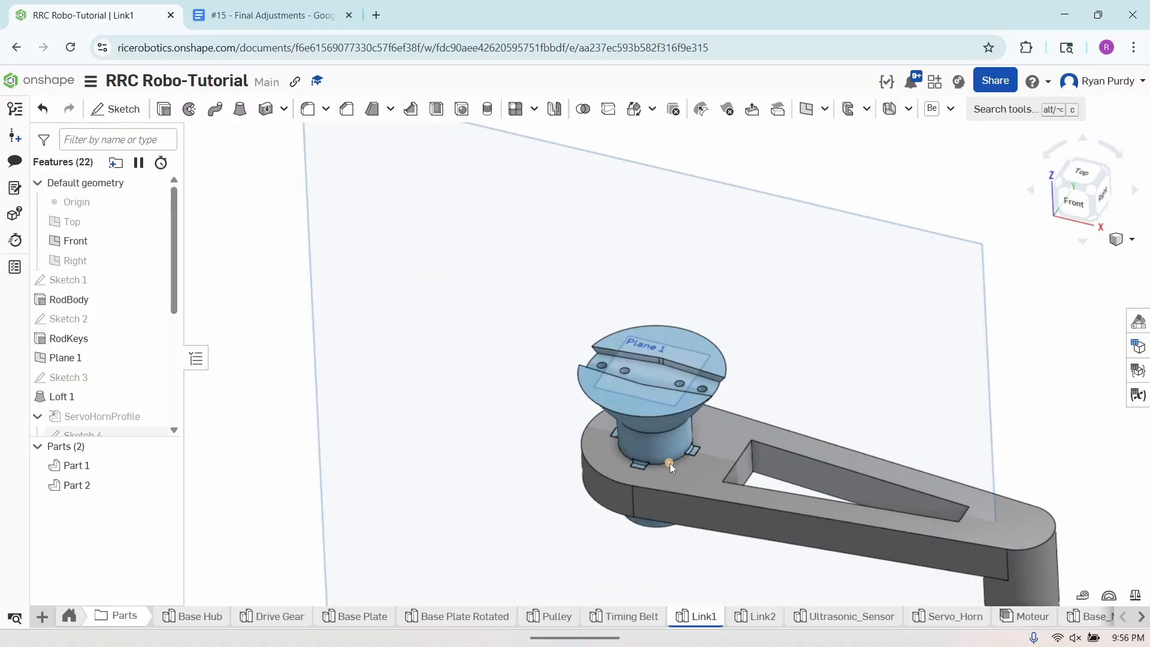
scroll(668, 467, up, 6)
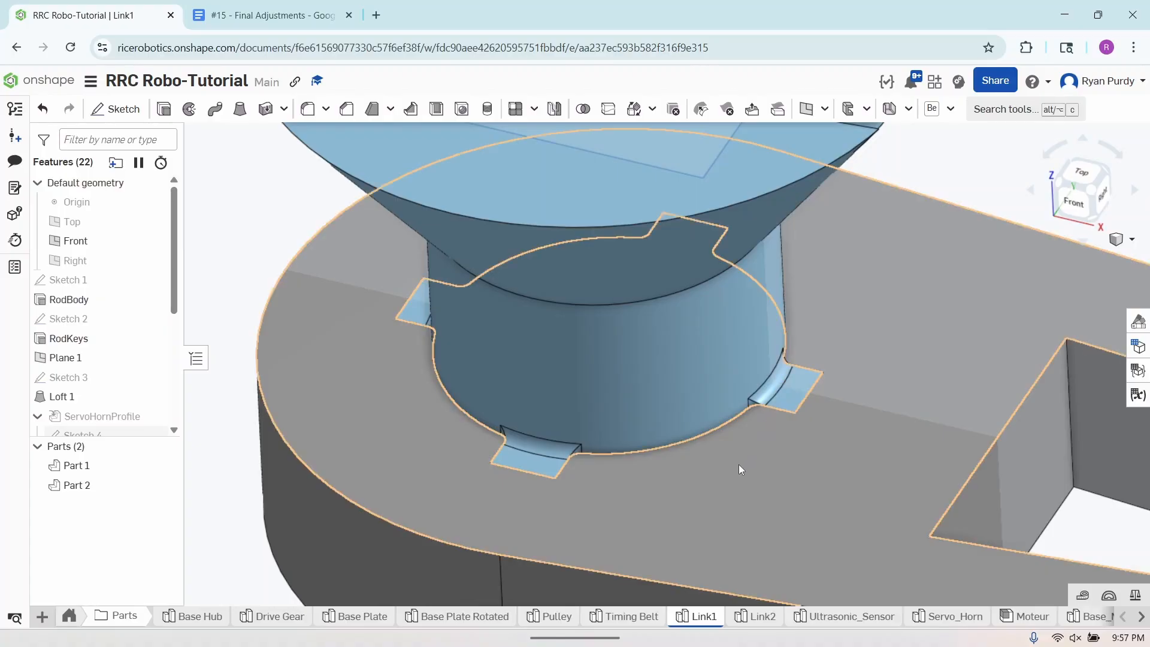
click(164, 465)
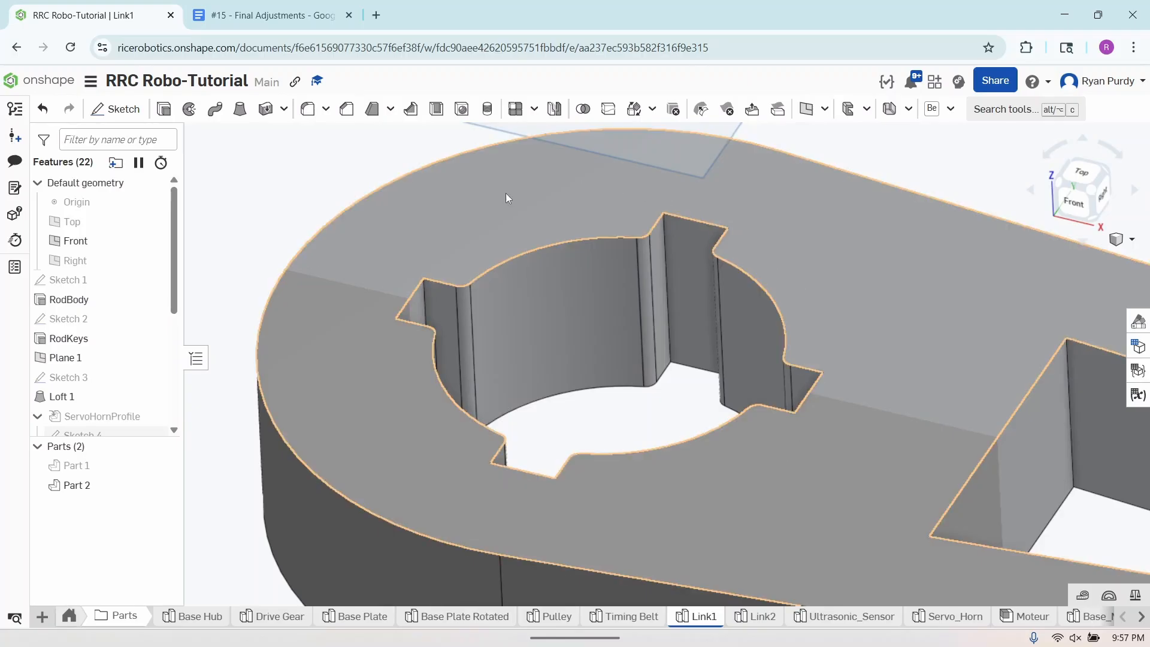
click(165, 467)
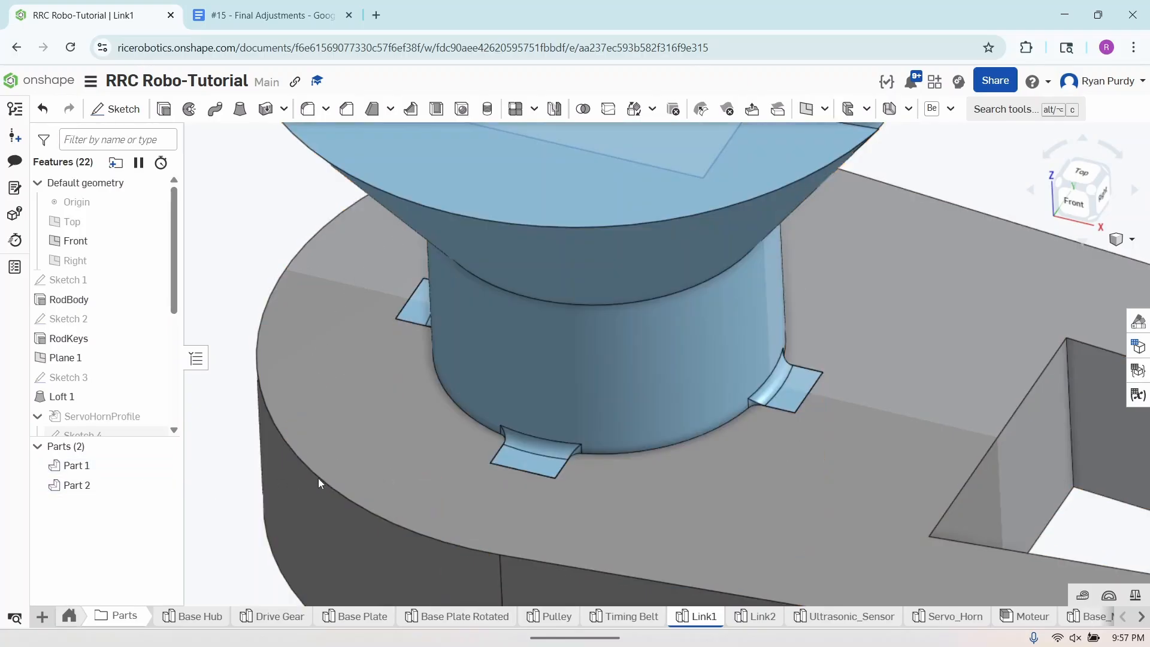
Compare the large pivot hole in Link2 with the shaft at the end of Link1.
click(754, 620)
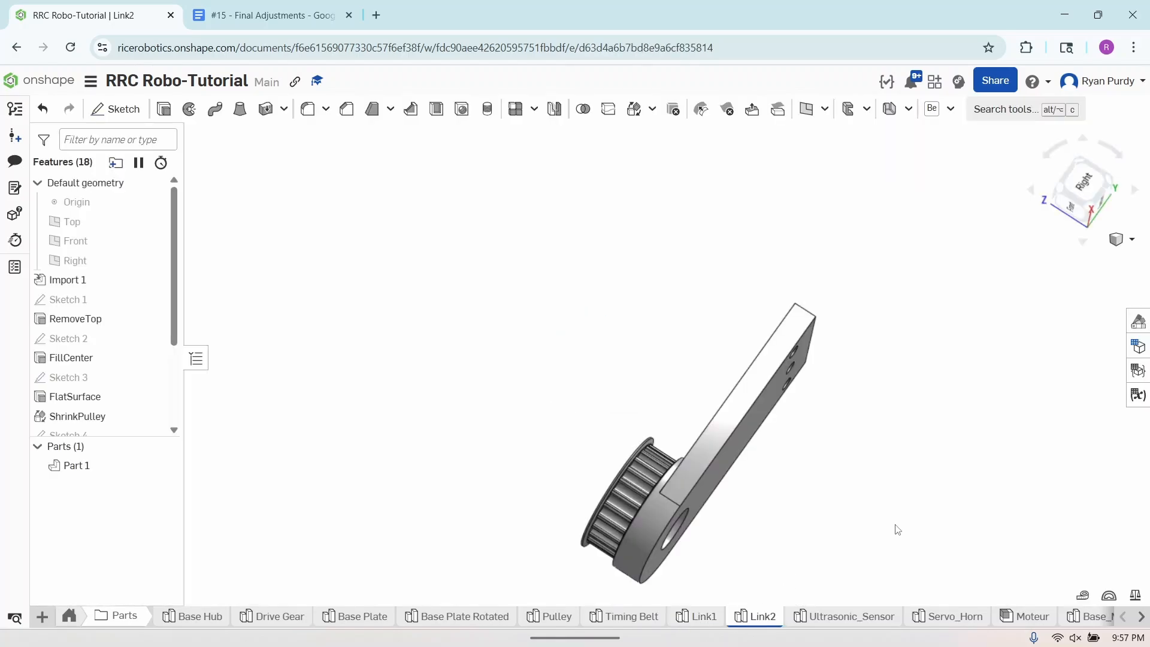
right_drag(897, 530, 845, 429)
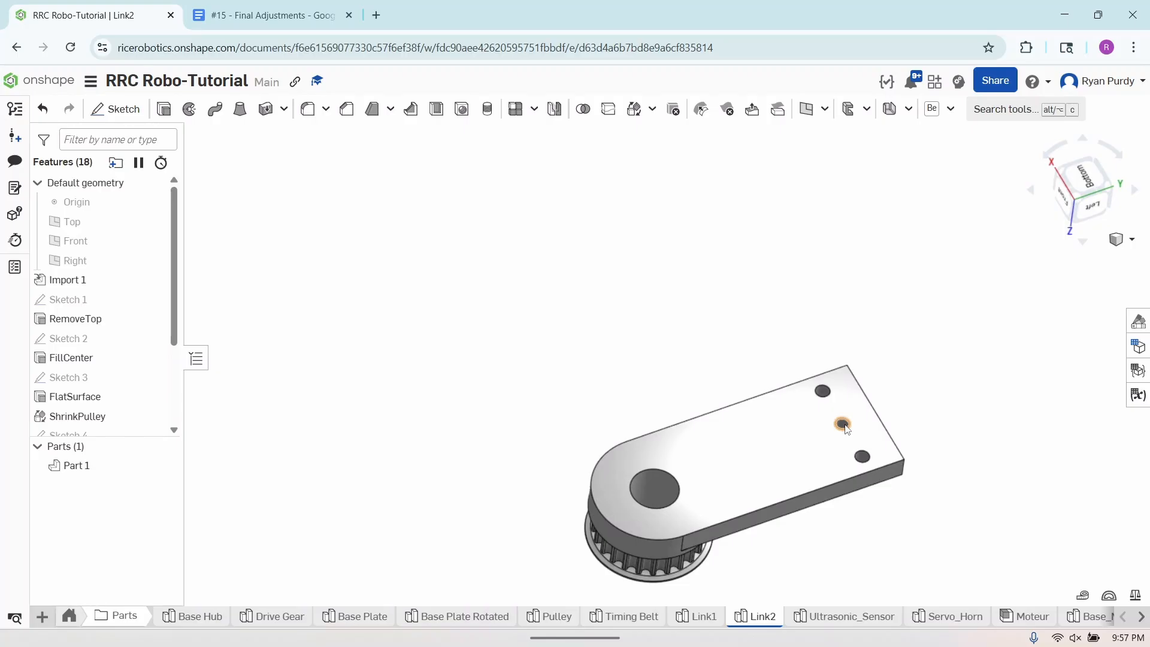
scroll(846, 429, up, 5)
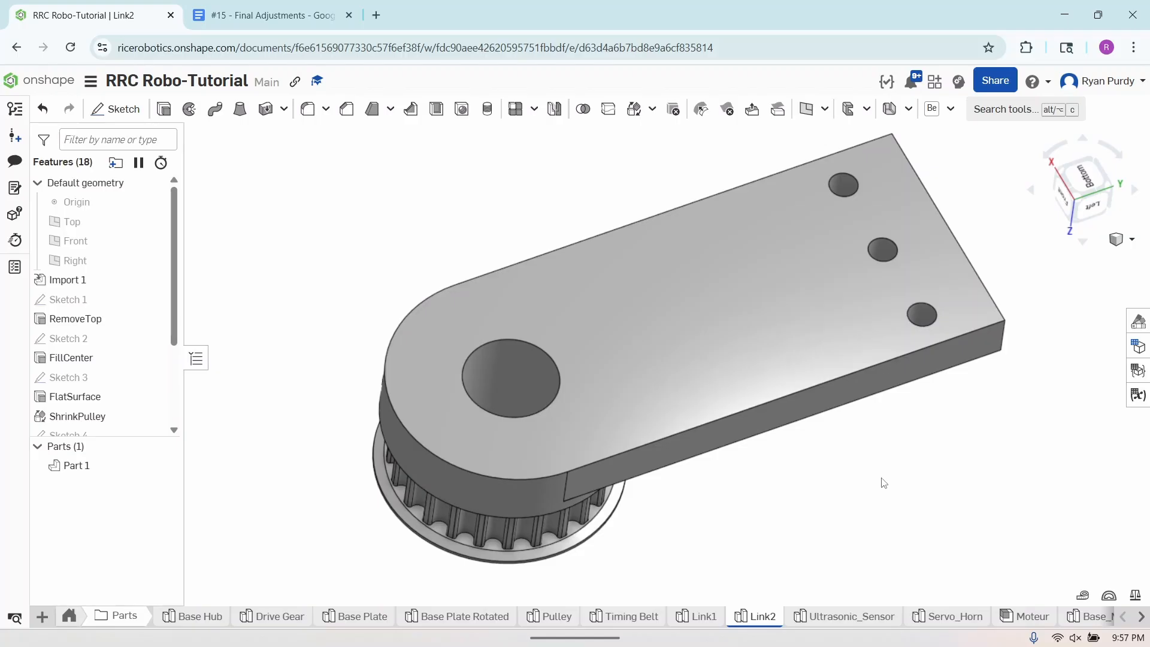
right_drag(883, 480, 900, 527)
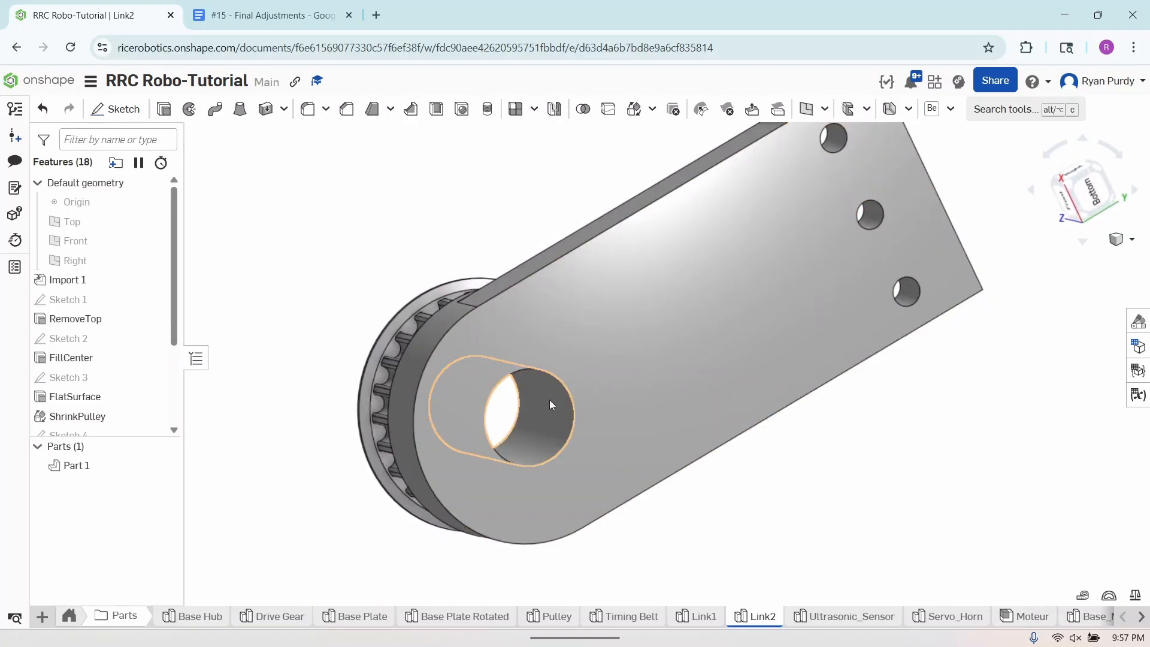
click(696, 617)
scroll(683, 390, down, 10)
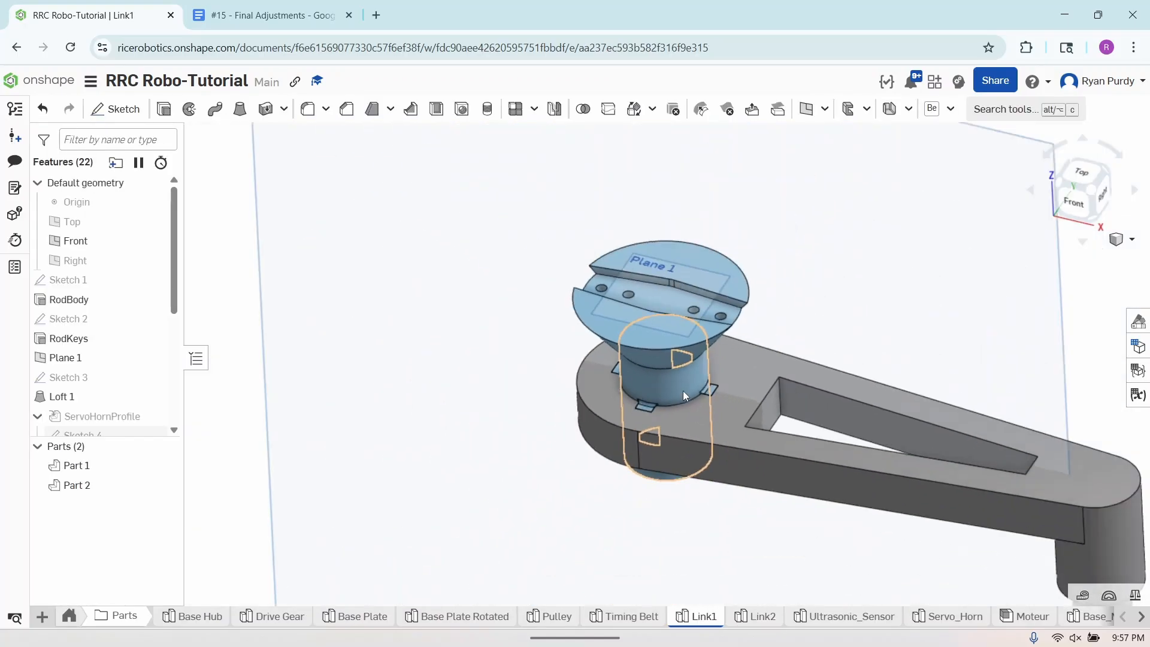
mouse_move(902, 468)
right_down()
mouse_move(934, 372)
mouse_move(950, 354)
mouse_move(971, 362)
right_up()
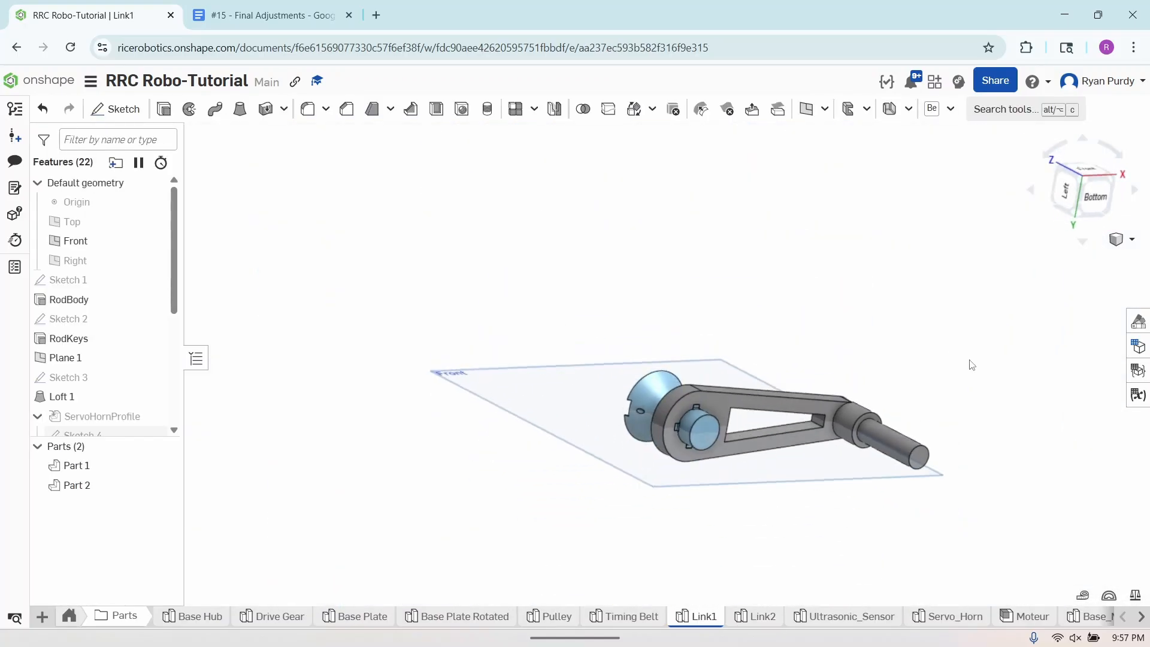
Return to Link2 and inspect its pivot hole and the three mounting holes at its flat end.
click(756, 616)
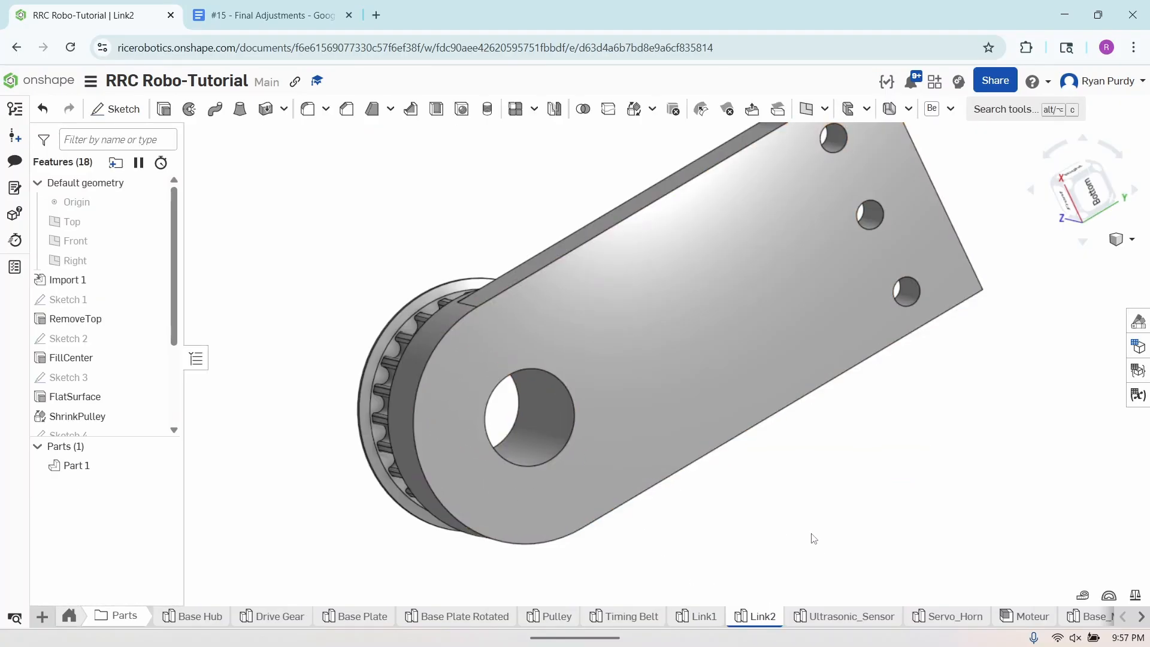
right_drag(863, 538, 806, 516)
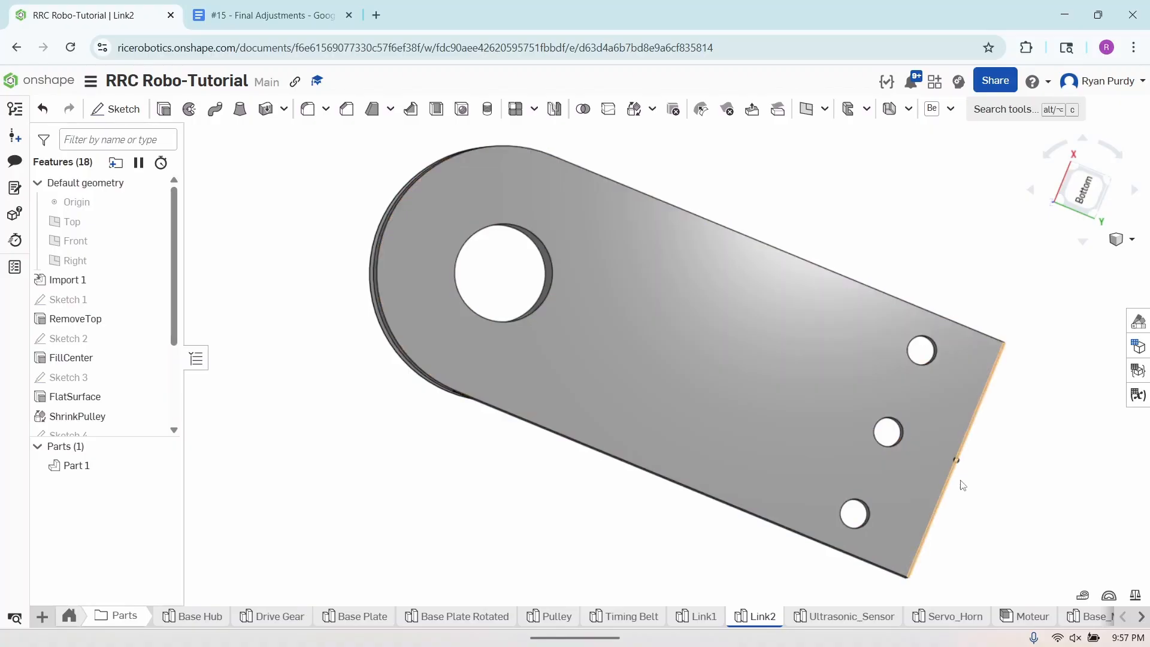
right_drag(963, 483, 997, 460)
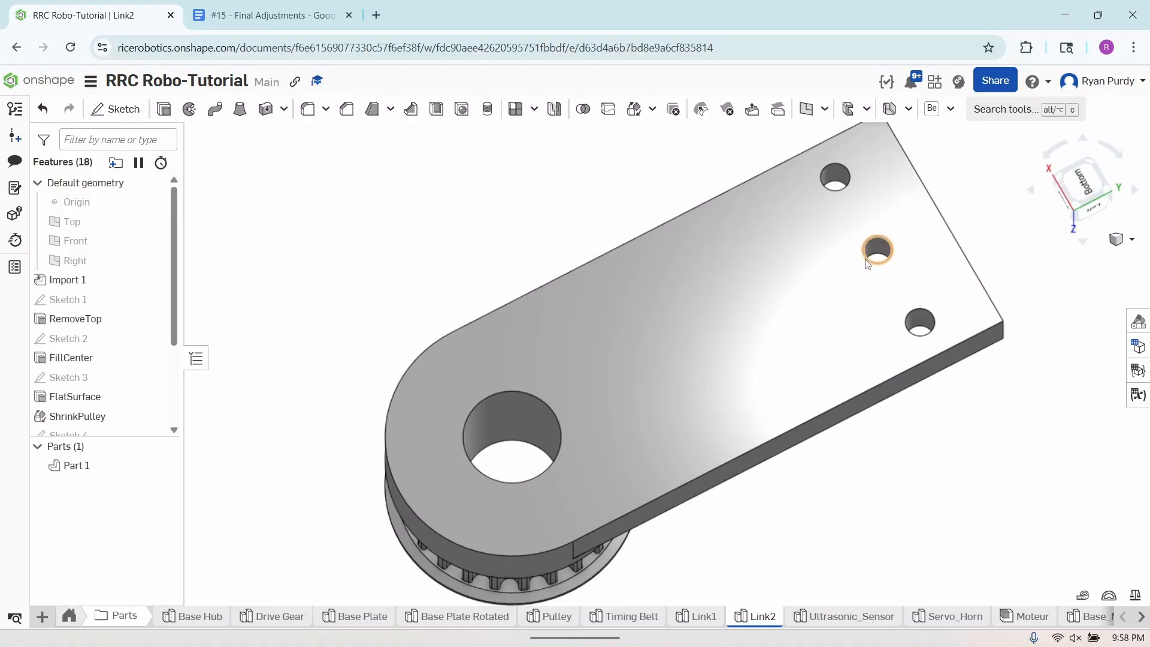
scroll(866, 264, down, 2)
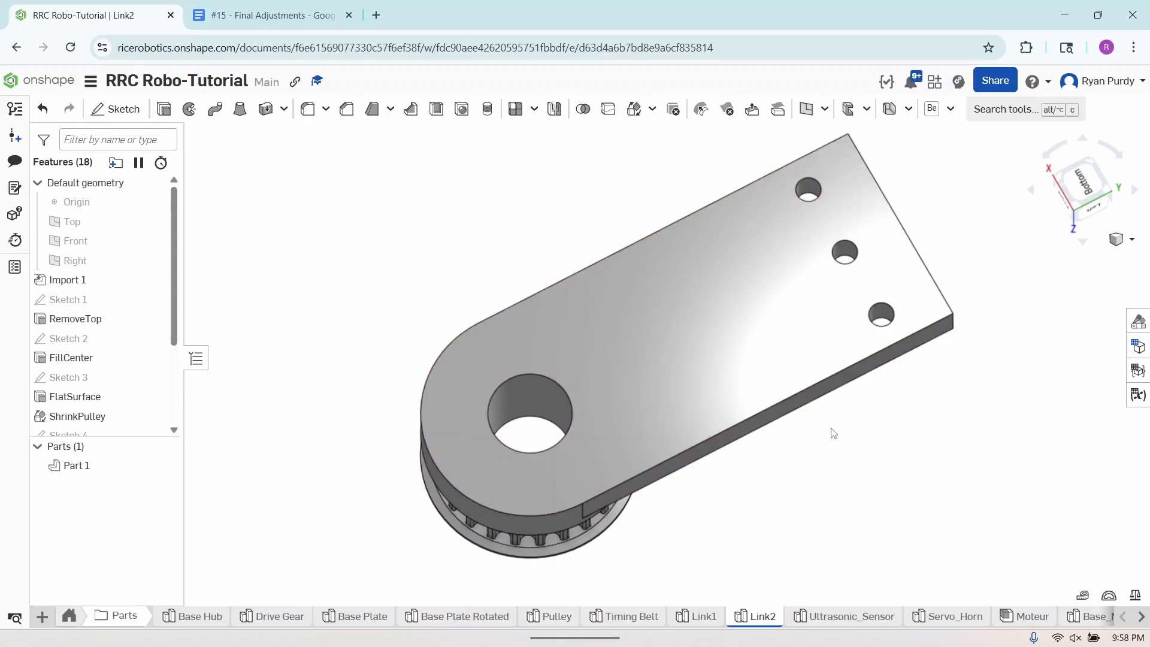
Compare the three mounting holes of the Ultrasonic_Sensor bracket with those in Link2.
click(830, 620)
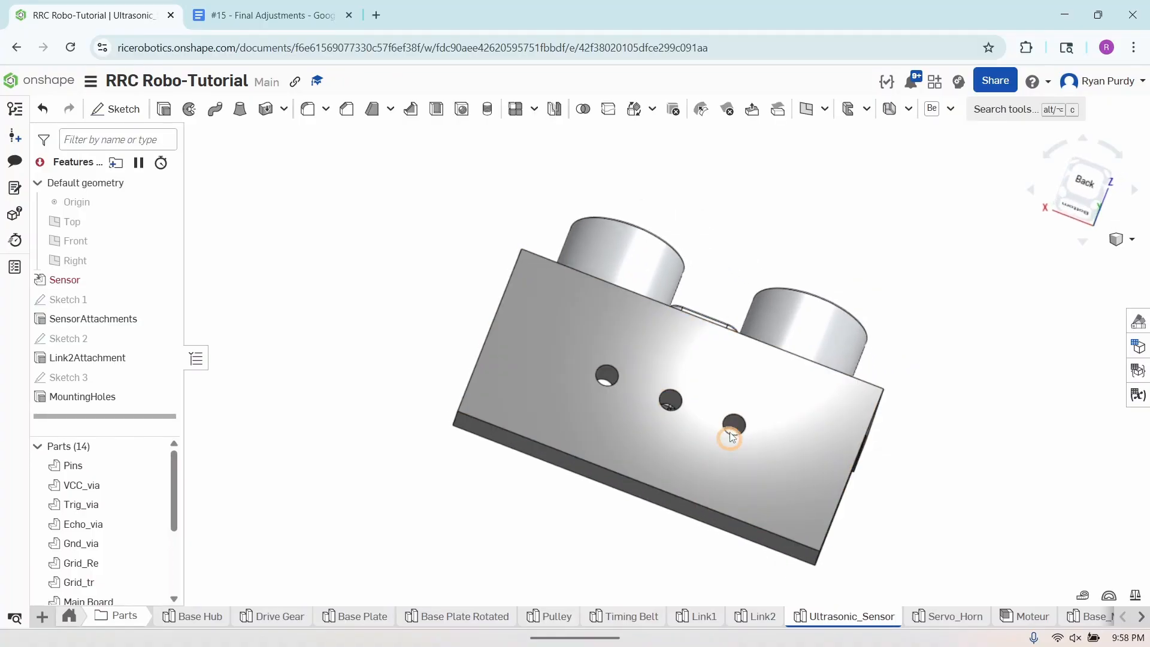
click(758, 618)
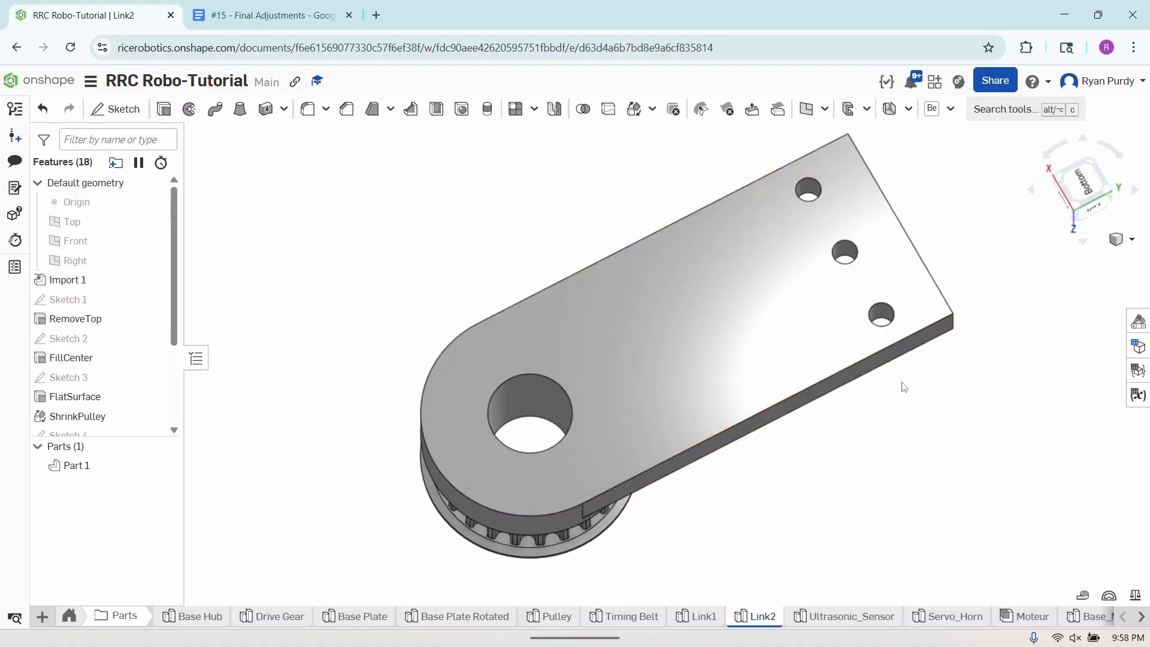
click(835, 618)
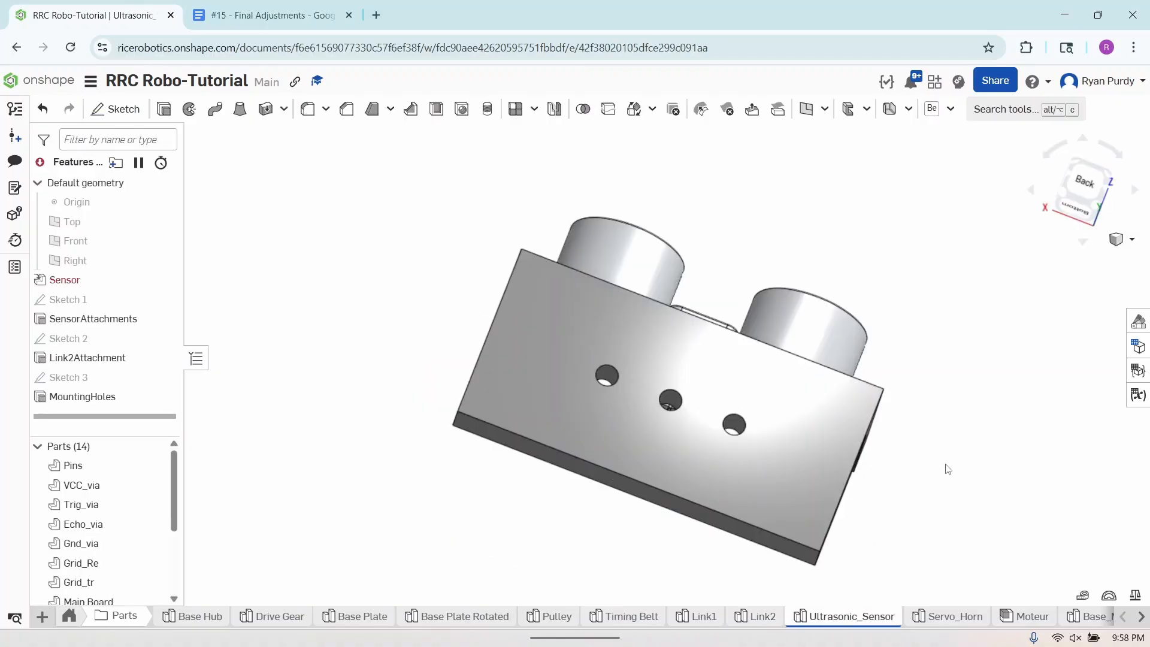
right_drag(948, 469, 835, 494)
scroll(835, 494, down, 3)
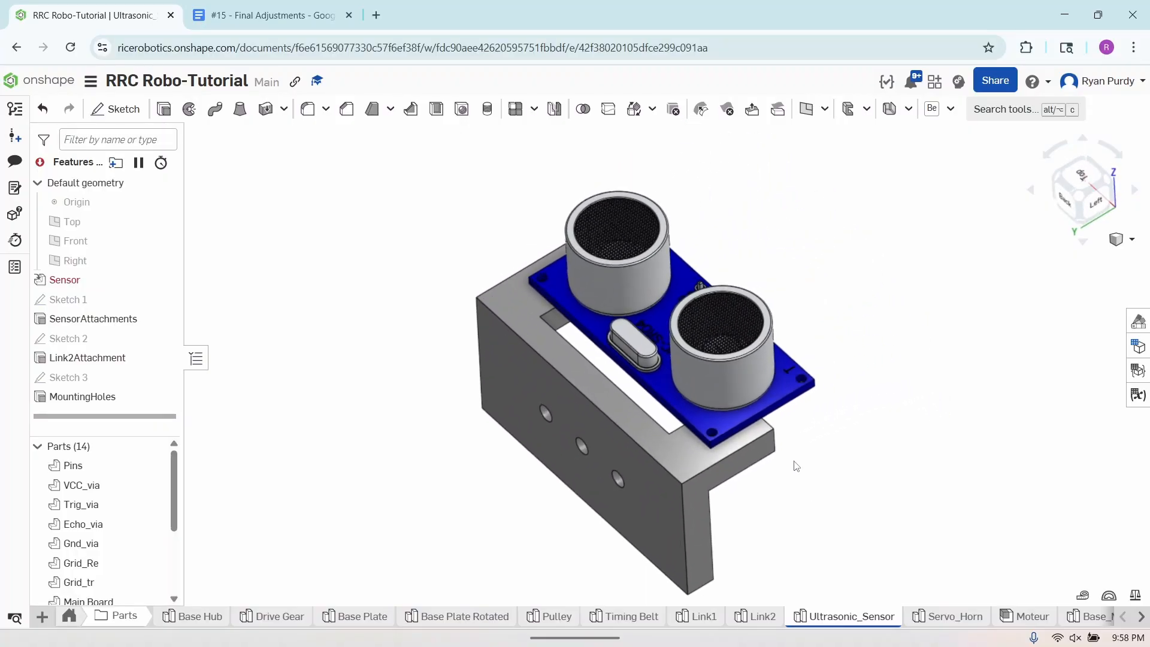
click(755, 618)
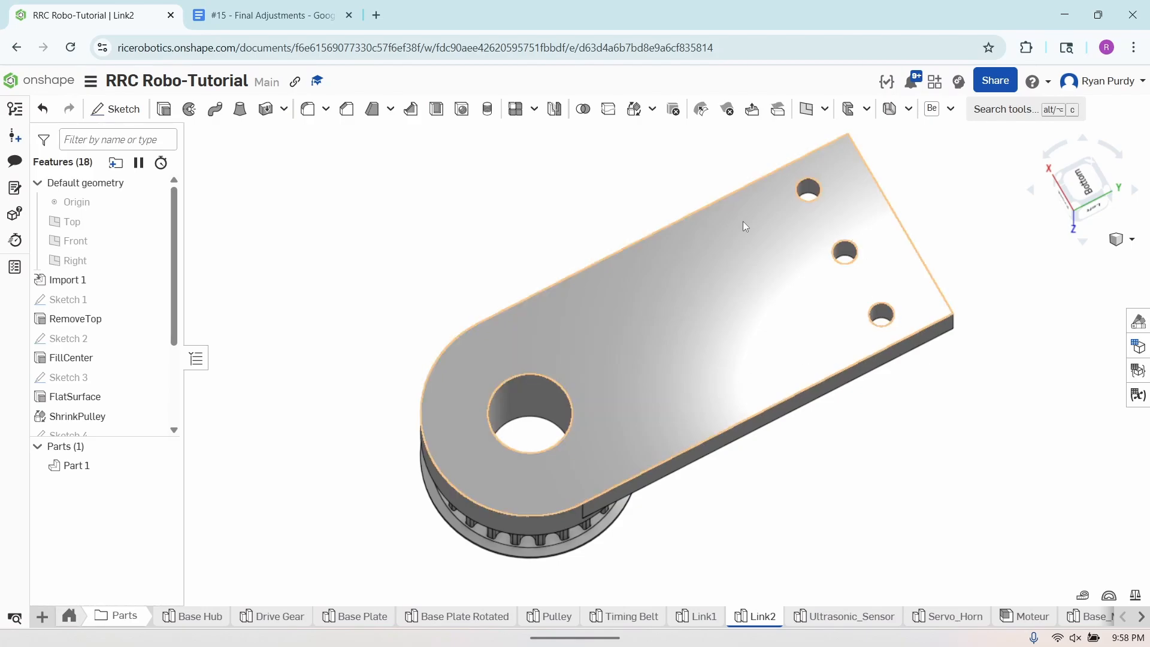
View the Base Hub part, then open the Completed Robo-Tutorial Files document in a separate browser tab.
click(193, 623)
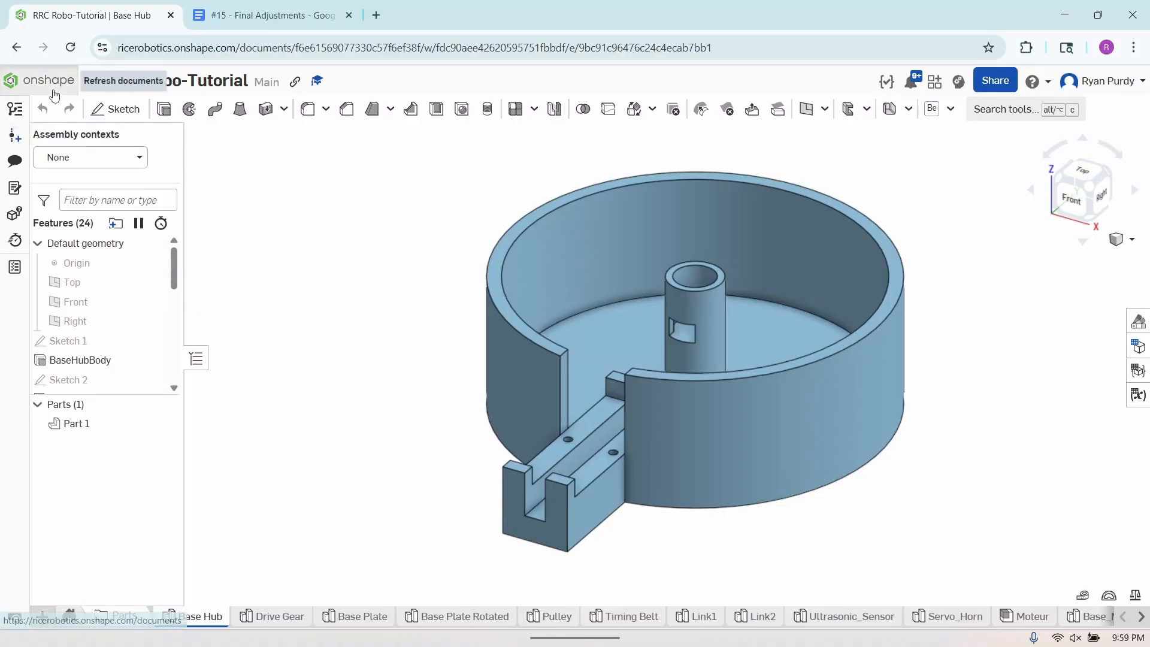
drag(400, 10, 400, 10)
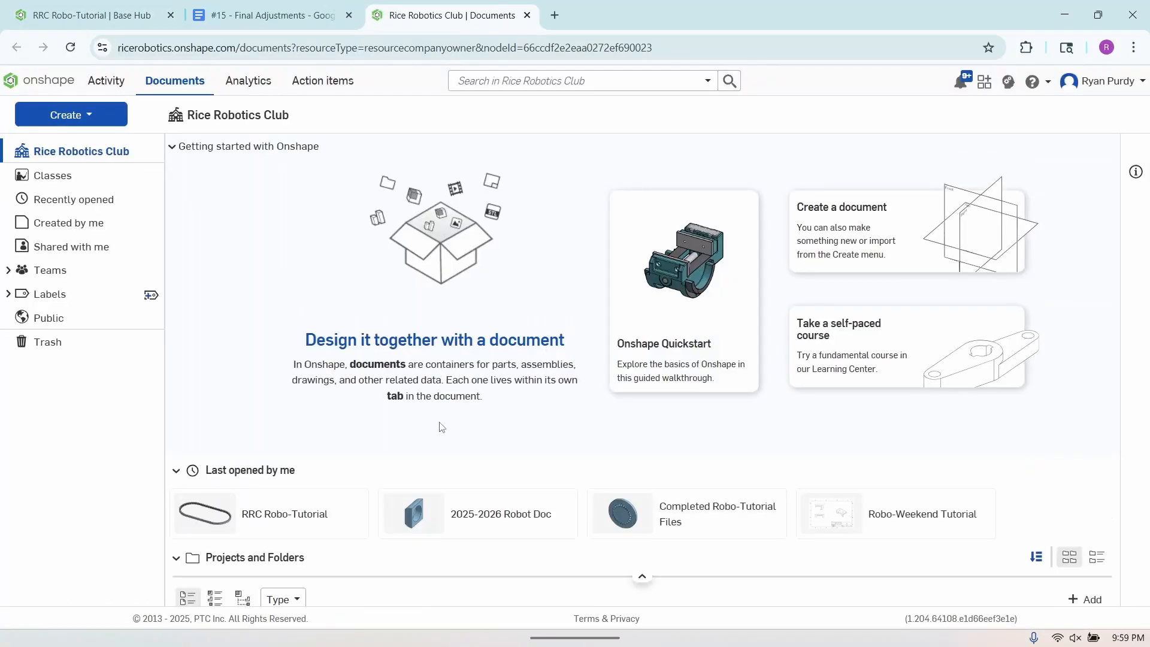
click(688, 515)
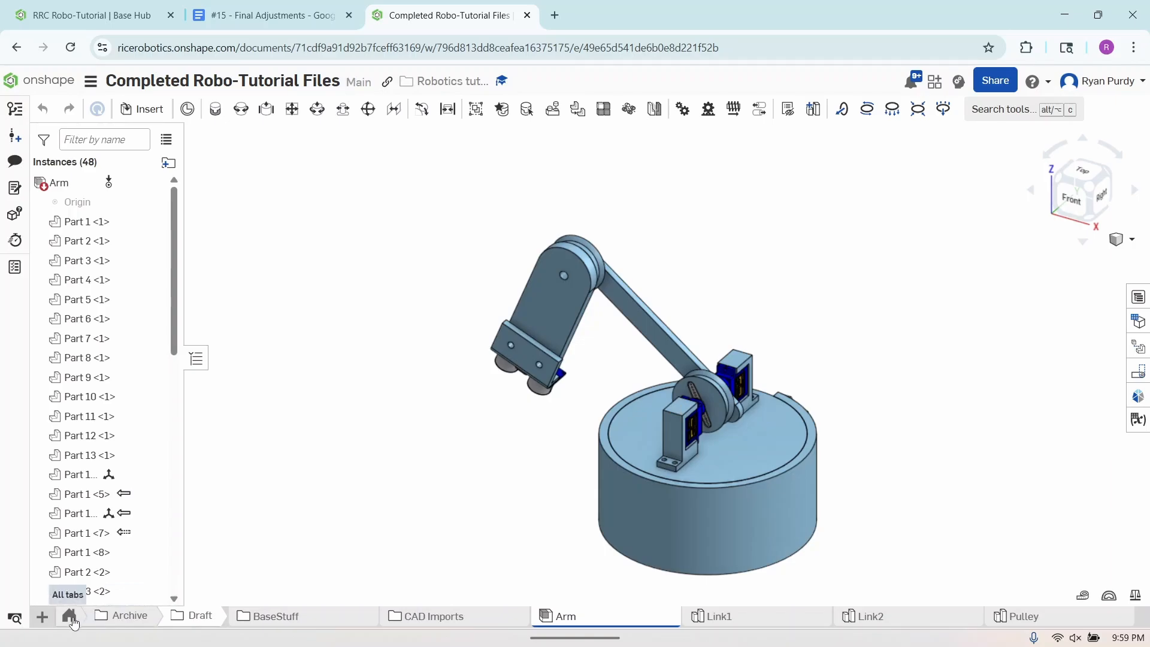
Open Part Studio 3 with the hole test block and check the diameter of its smallest hole.
click(99, 617)
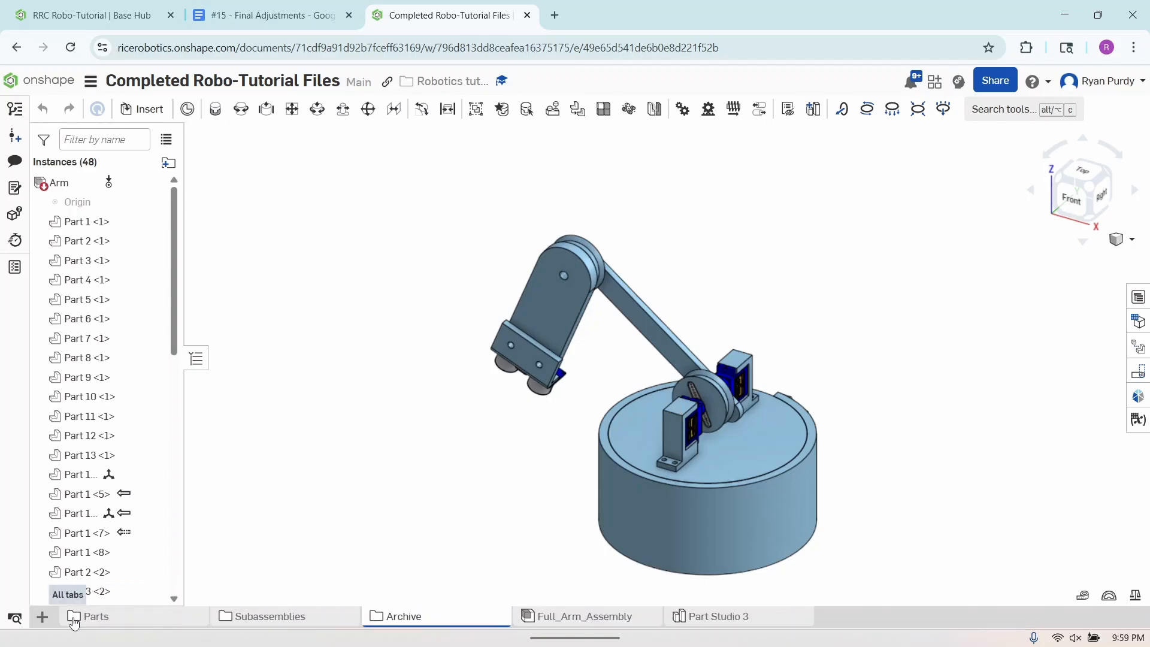
click(741, 623)
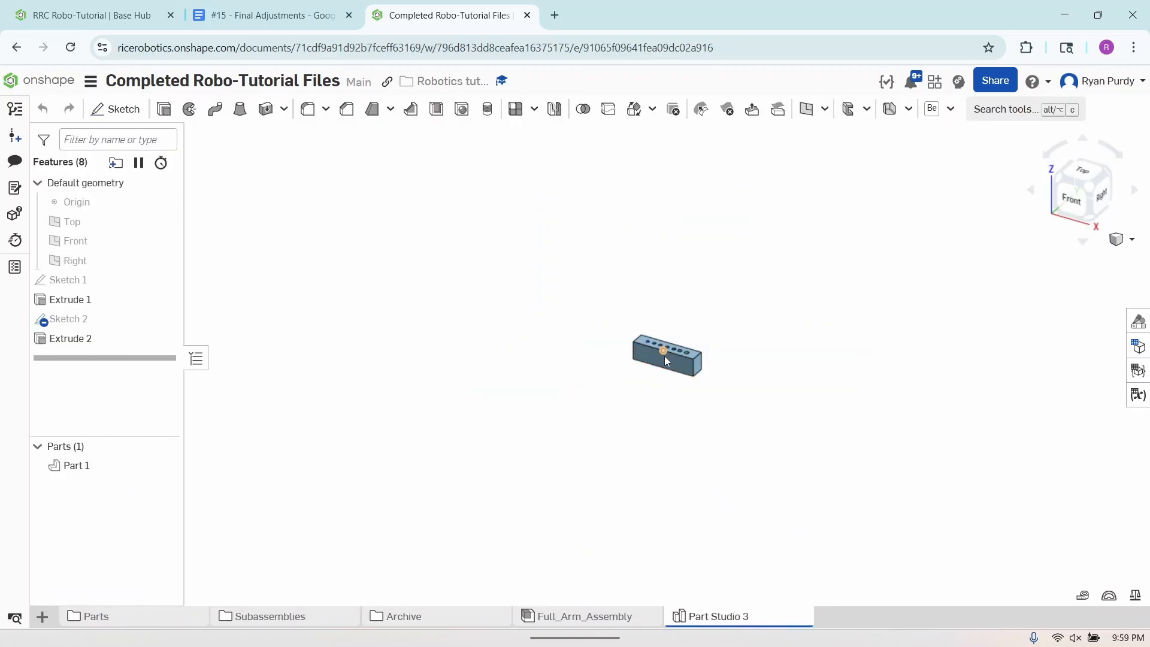
scroll(663, 356, up, 5)
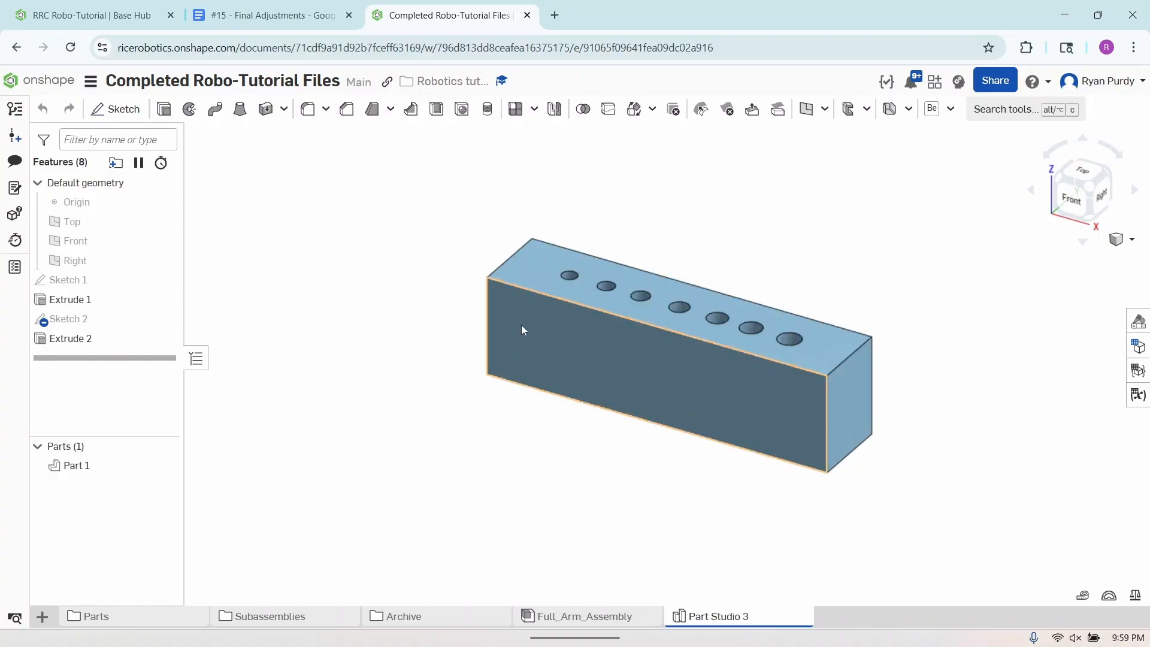
click(571, 275)
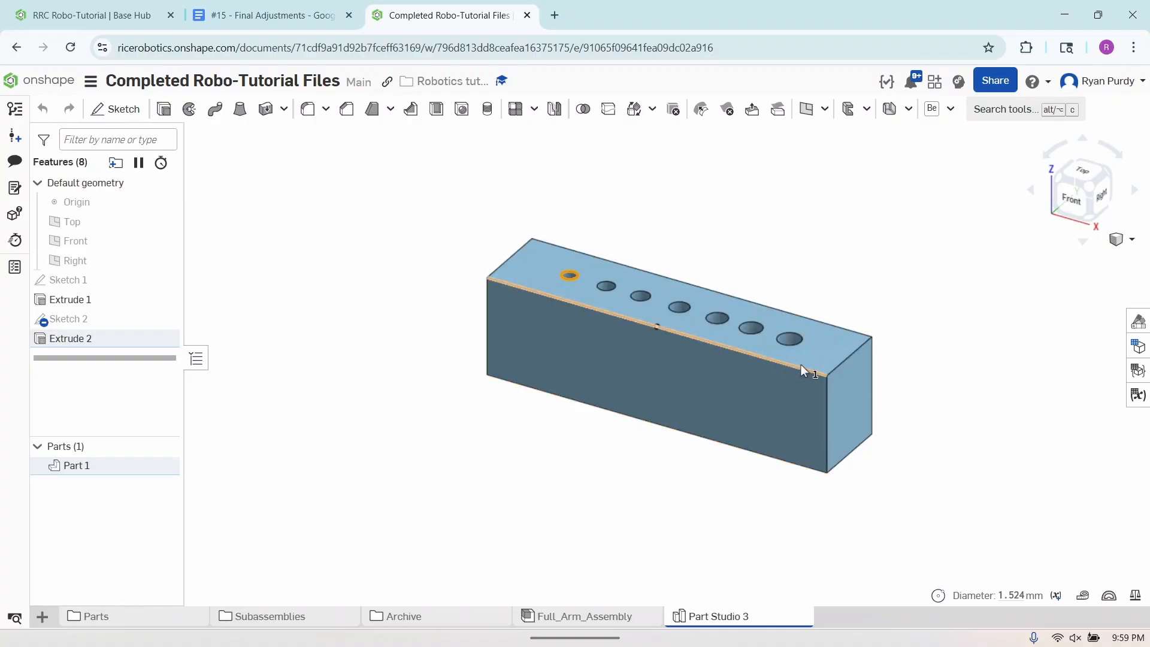
Compare the holes of the test block in Part Studio 3 with the small mounting holes on the Base Hub's arm.
right_click(603, 468)
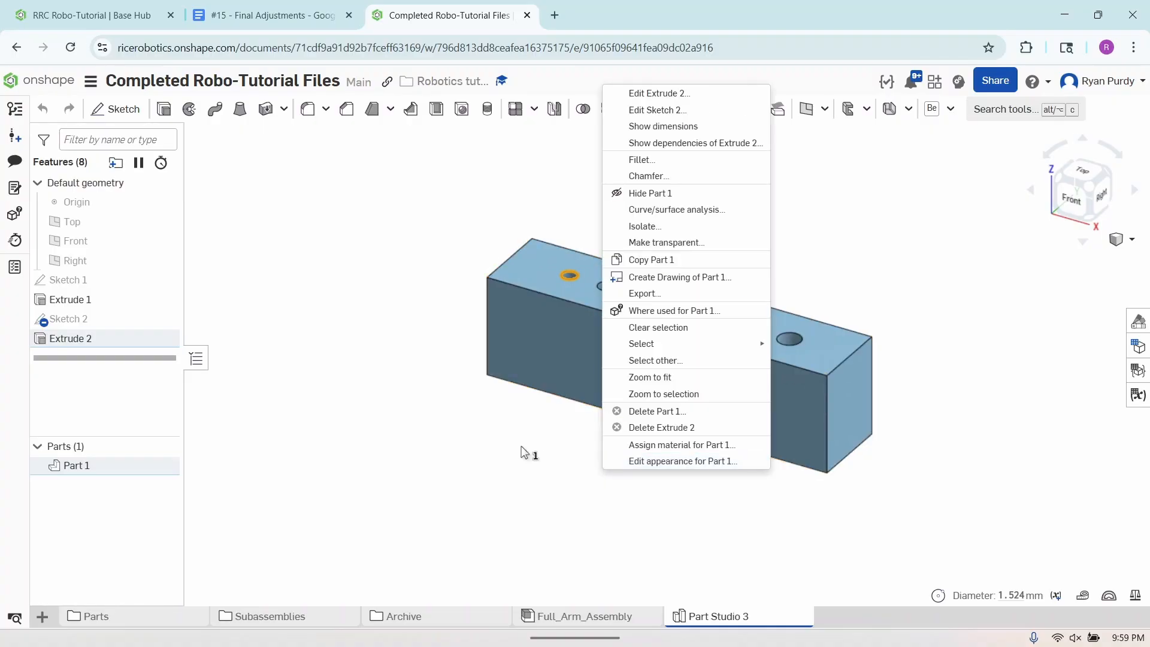
click(497, 445)
click(484, 426)
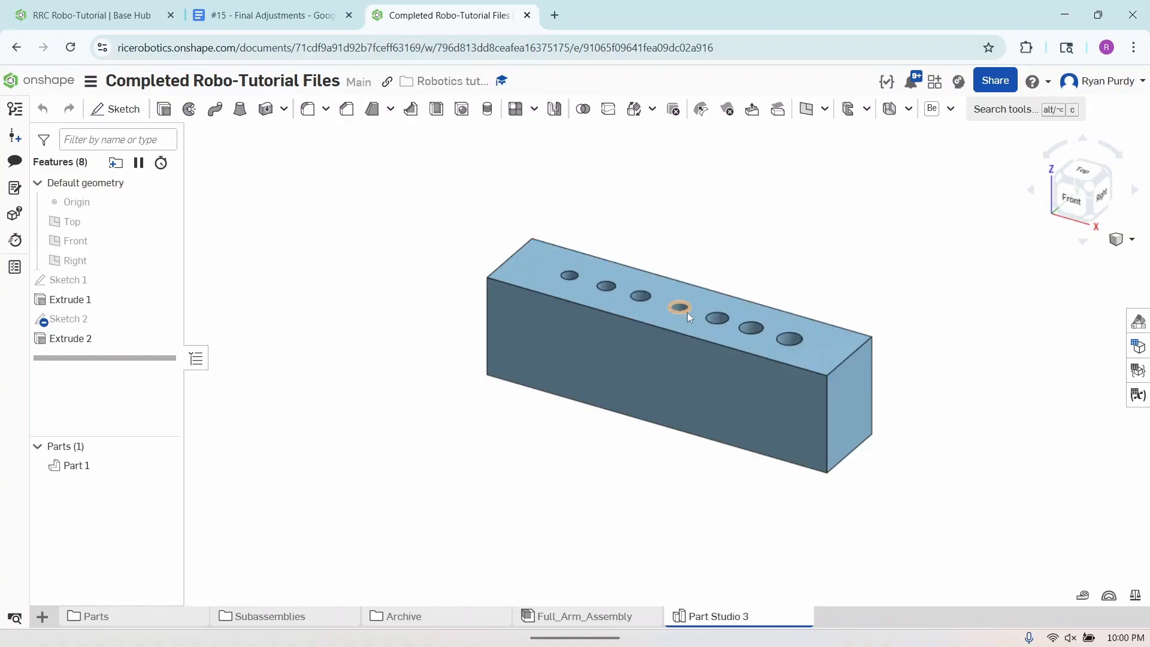
click(82, 18)
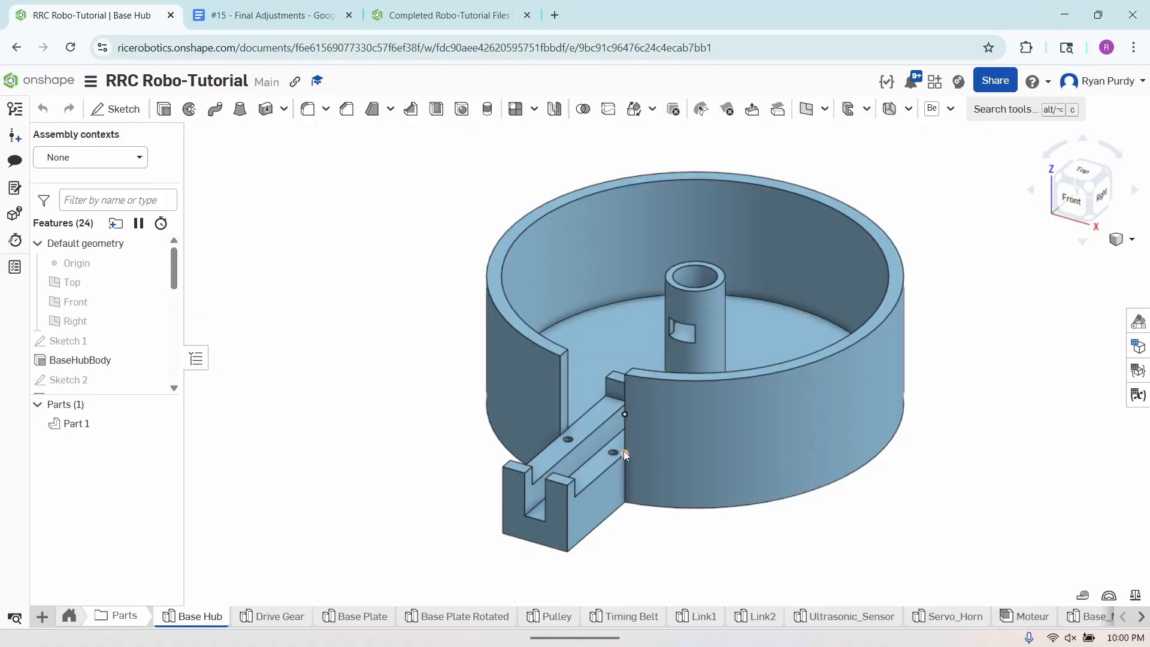
click(463, 5)
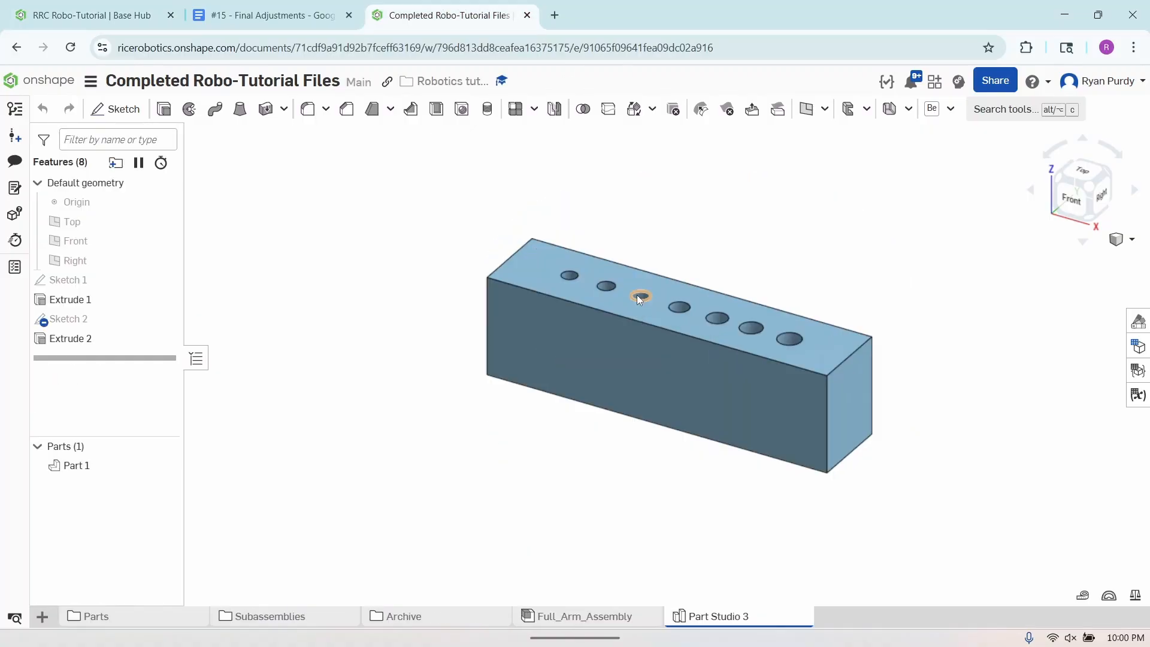
click(90, 15)
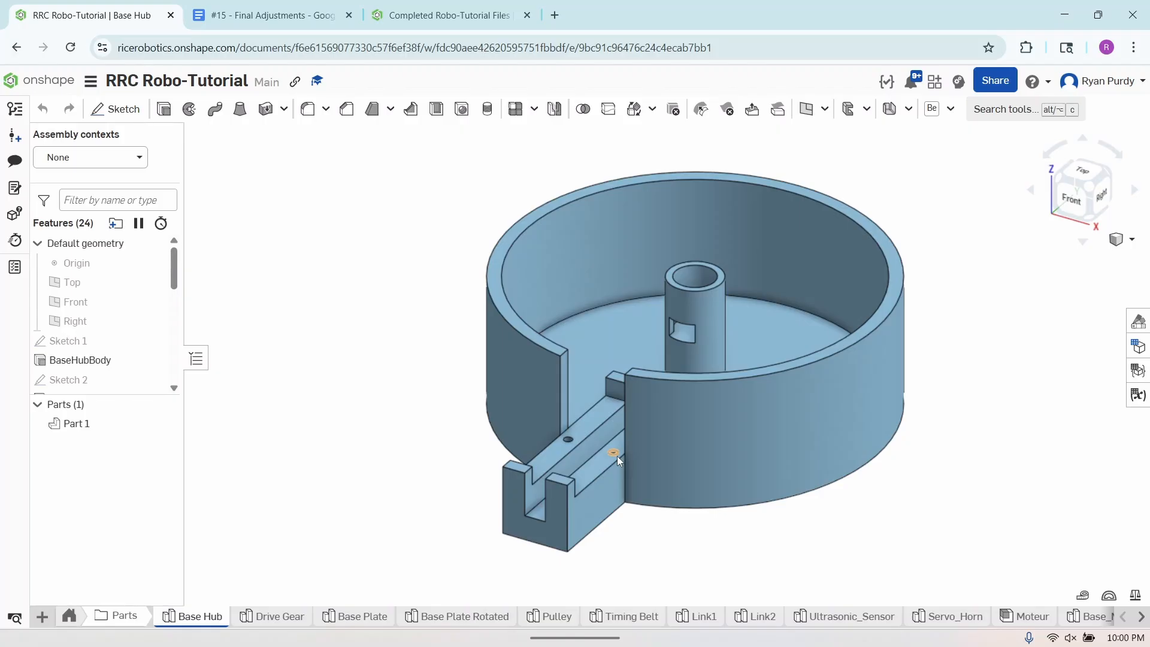
click(431, 15)
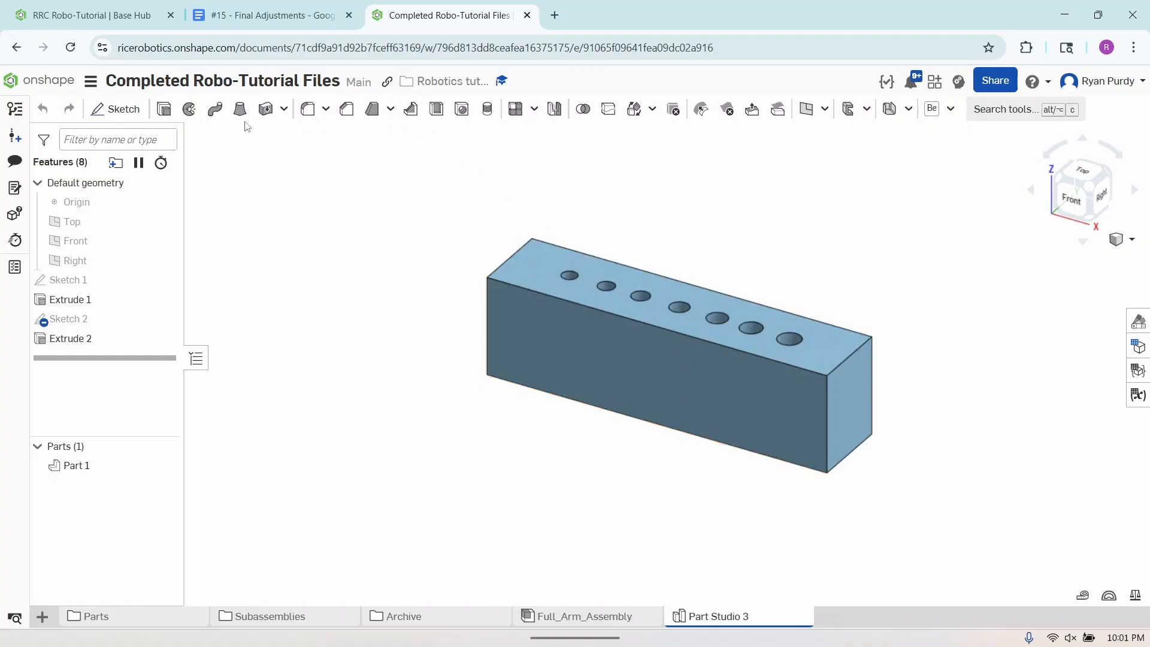
Return to the RRC Robo-Tutorial document and inspect the sideways servo mounting hole on the Base Plate.
click(90, 16)
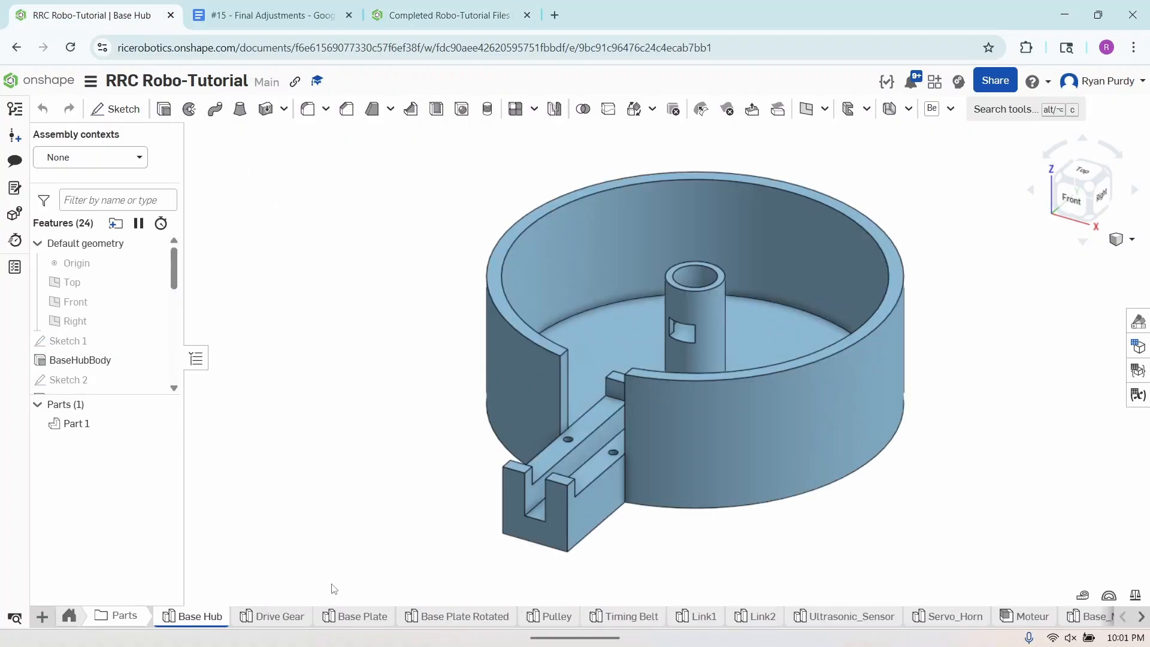
click(344, 619)
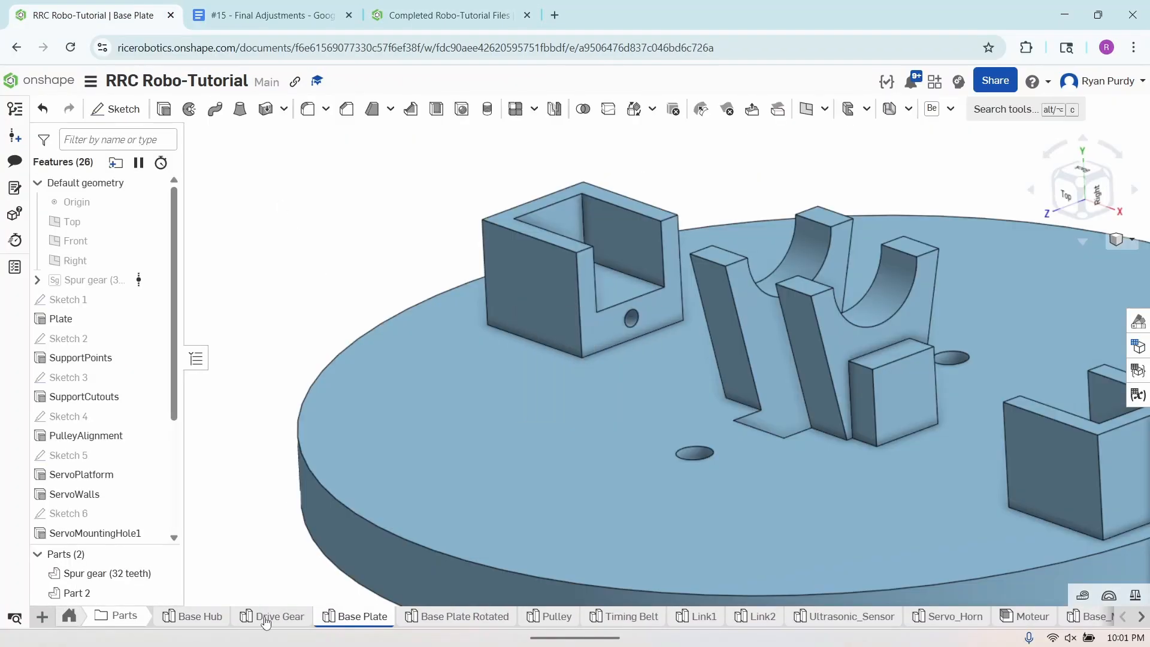
mouse_move(562, 488)
right_down()
mouse_move(547, 476)
mouse_move(554, 493)
right_up()
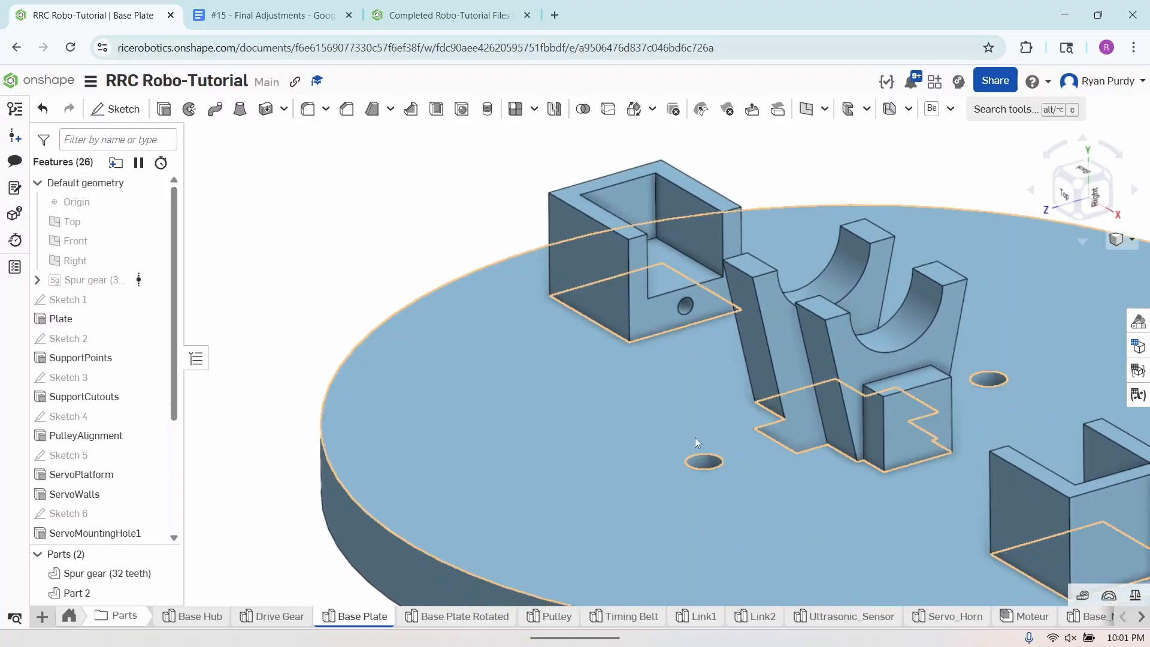
scroll(685, 495, down, 8)
scroll(716, 534, up, 6)
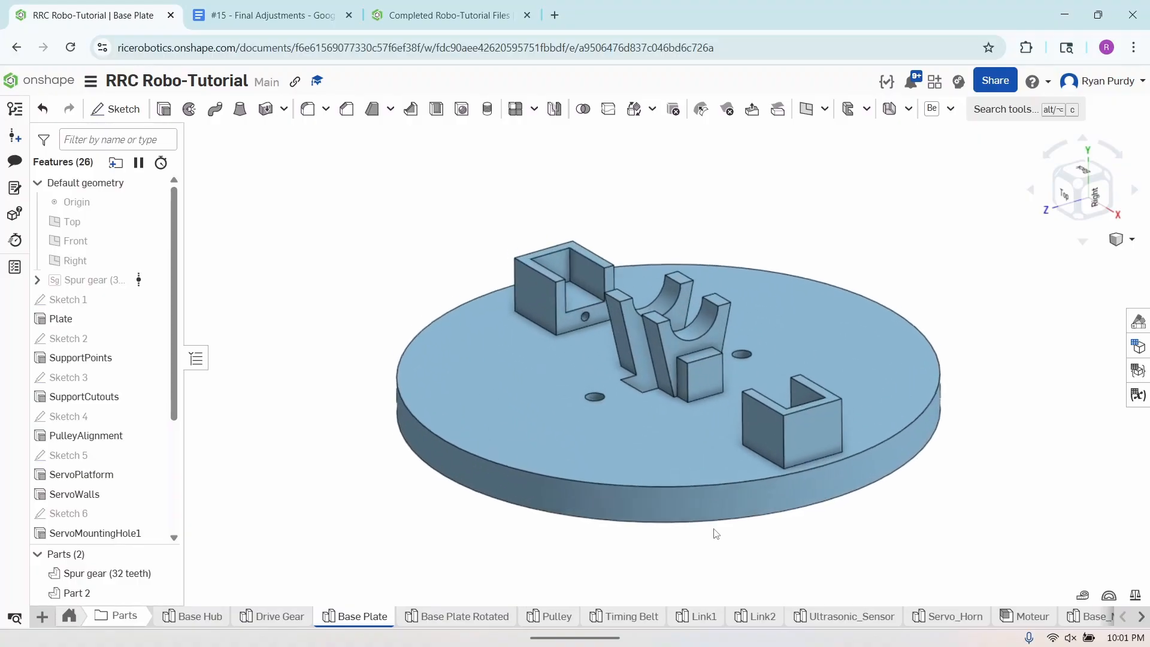
right_drag(652, 539, 652, 525)
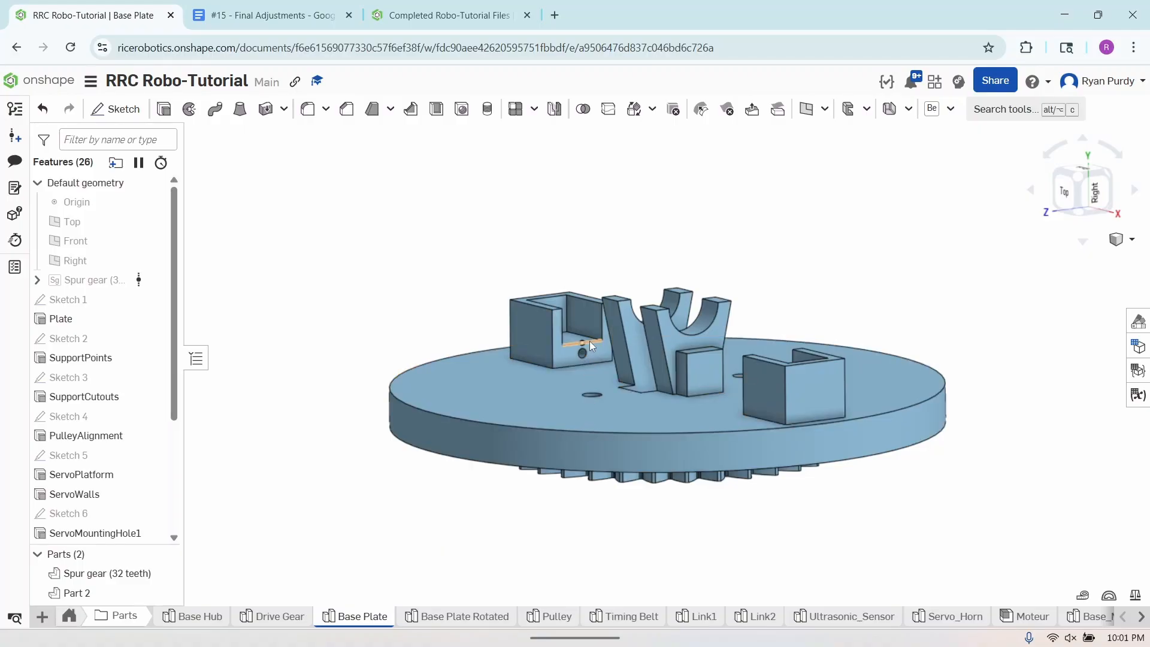
scroll(573, 351, up, 10)
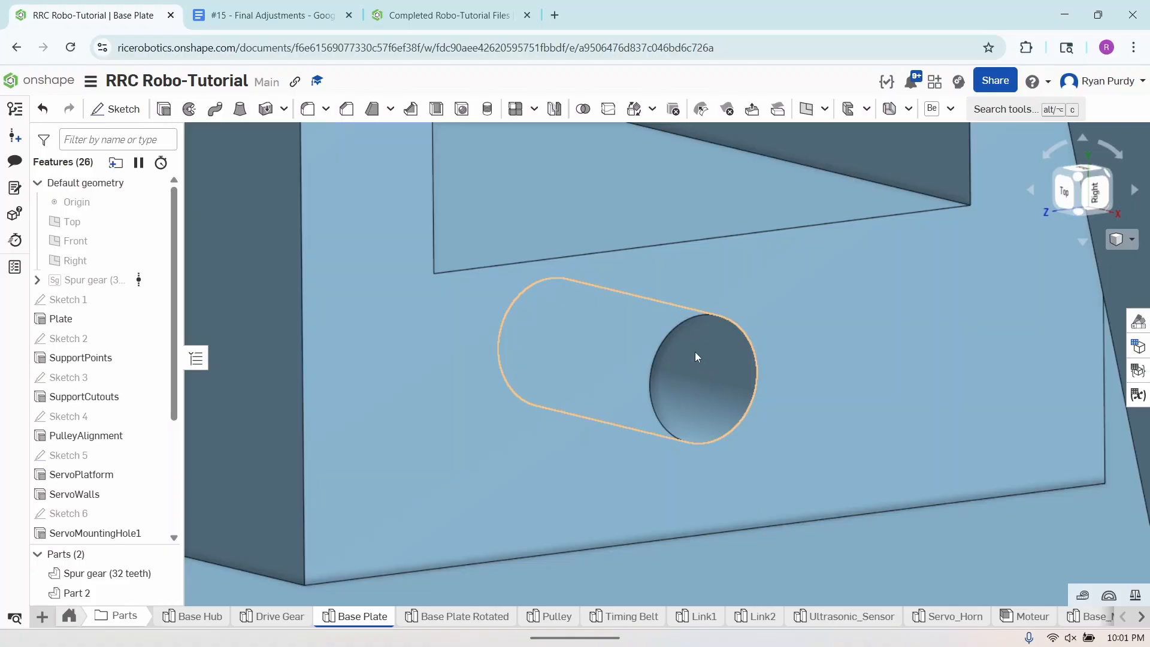
Search Google Images for "3d printing vertical holes" in a new browser tab and preview the Reddit picture of a vertically printed hole.
click(554, 15)
text(3d printing)
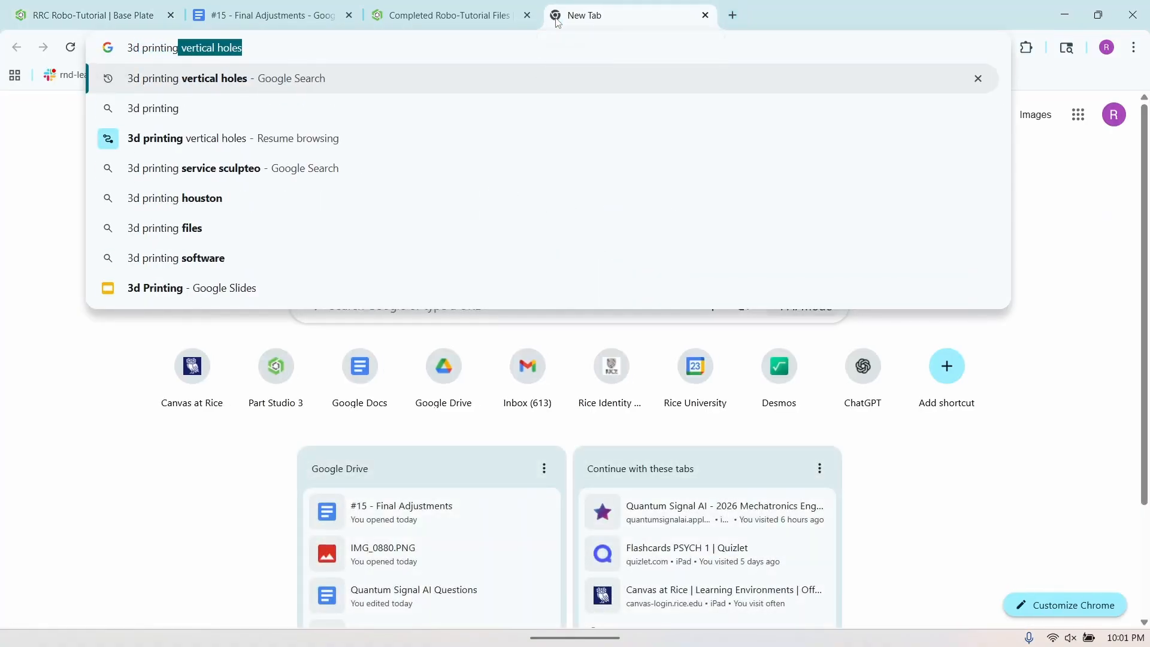
key(Return)
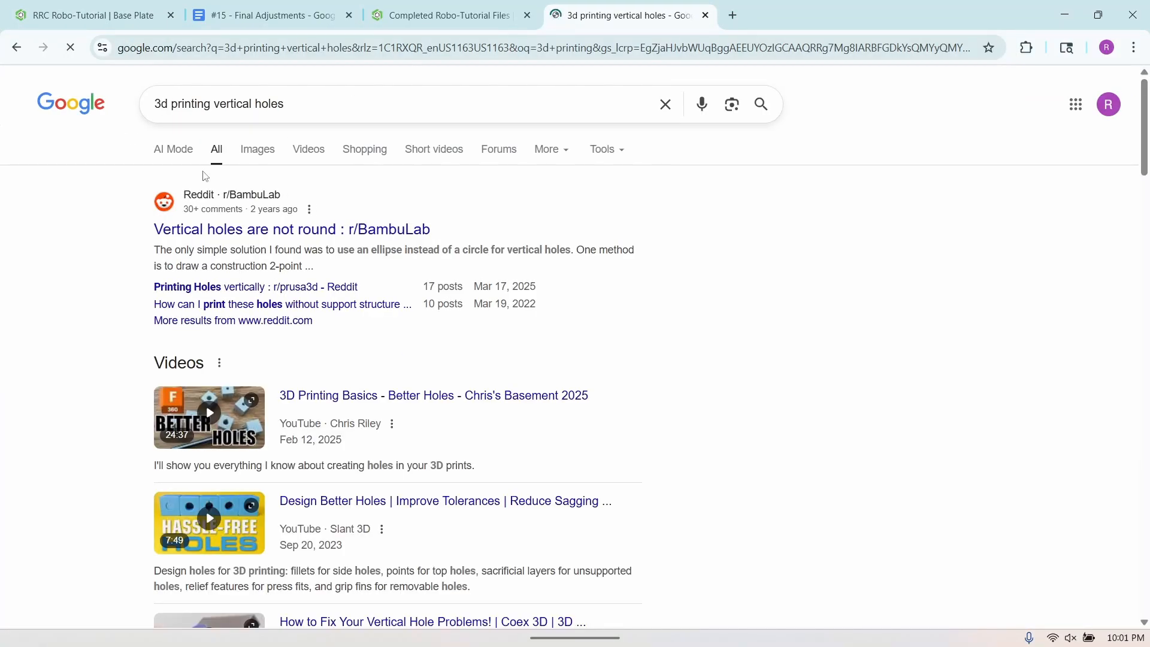
click(259, 152)
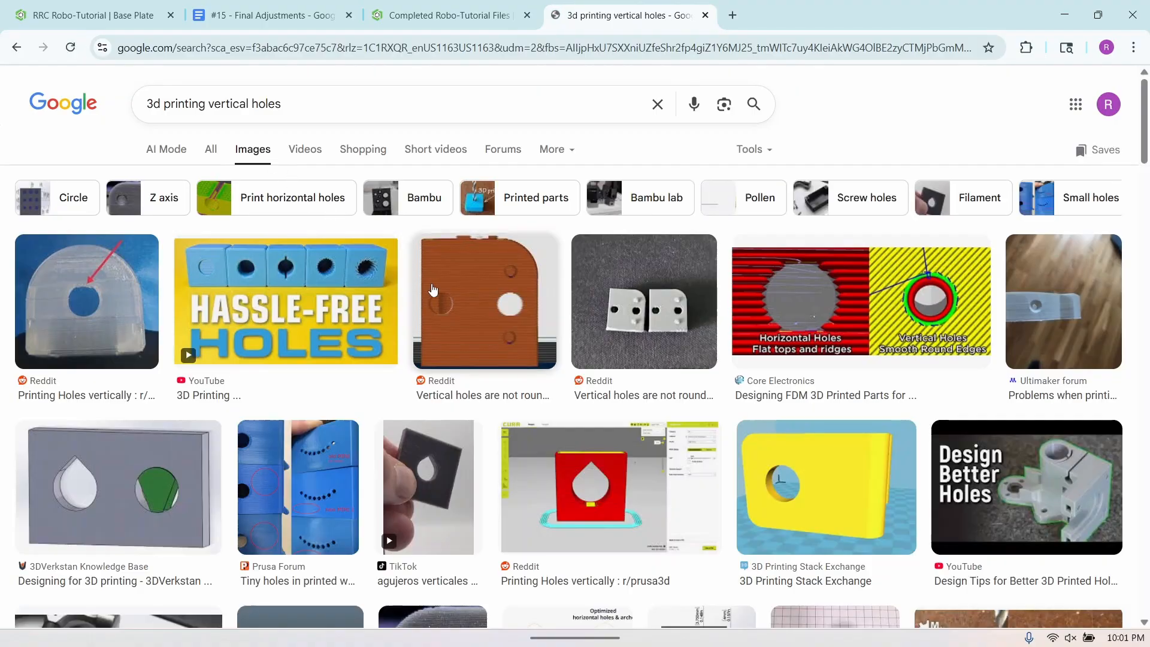
click(114, 309)
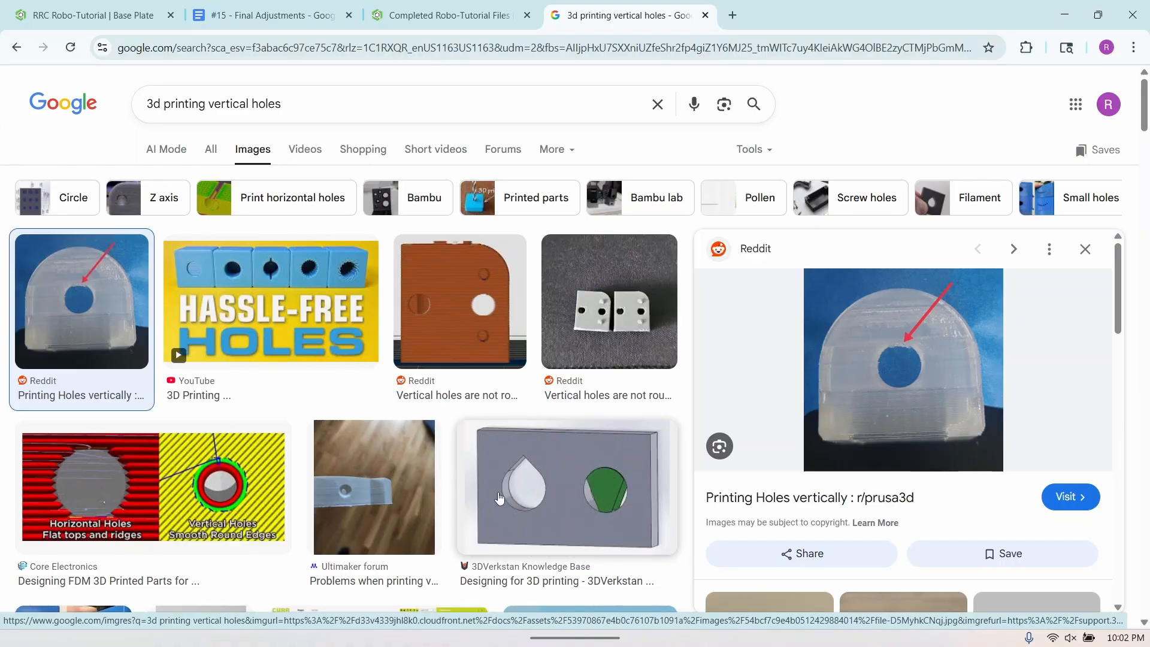
Return to the Base Plate and open Sketch 6 of the first servo mounting hole for editing, viewed normal to its sketch plane.
click(123, 16)
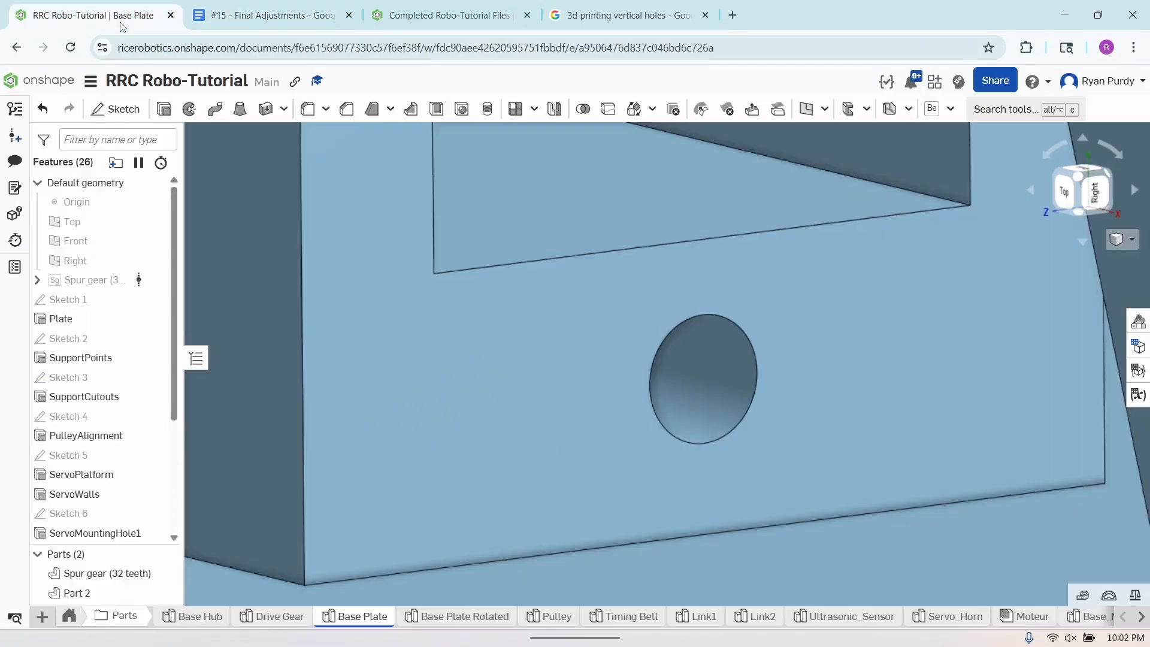
scroll(759, 394, down, 6)
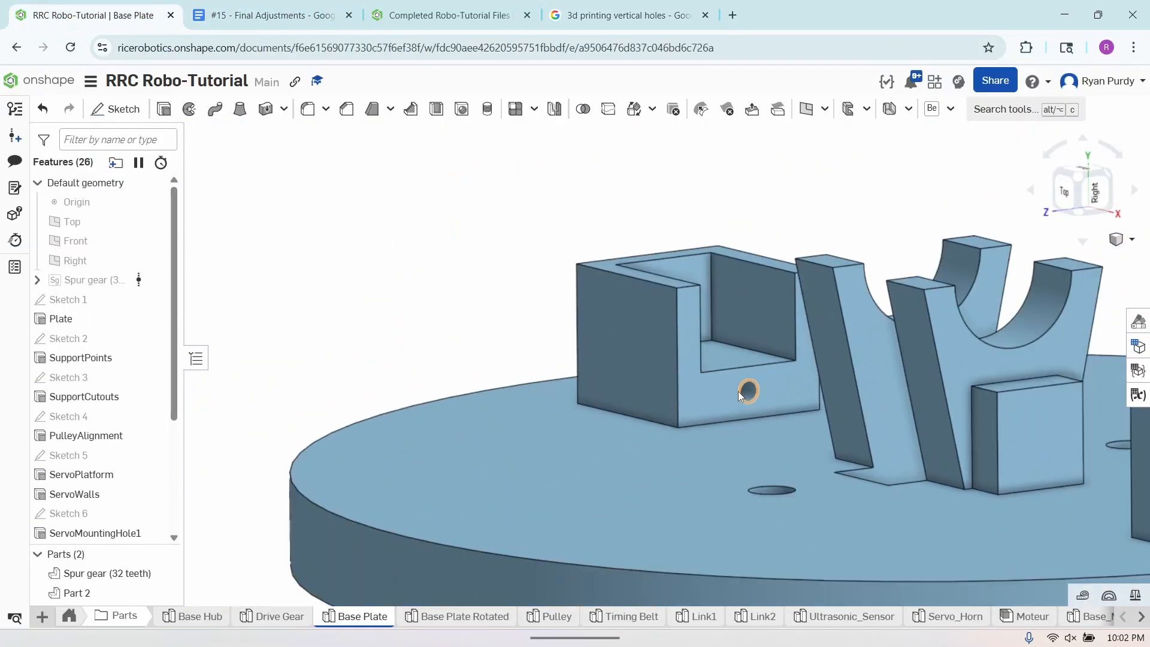
right_drag(769, 392, 853, 388)
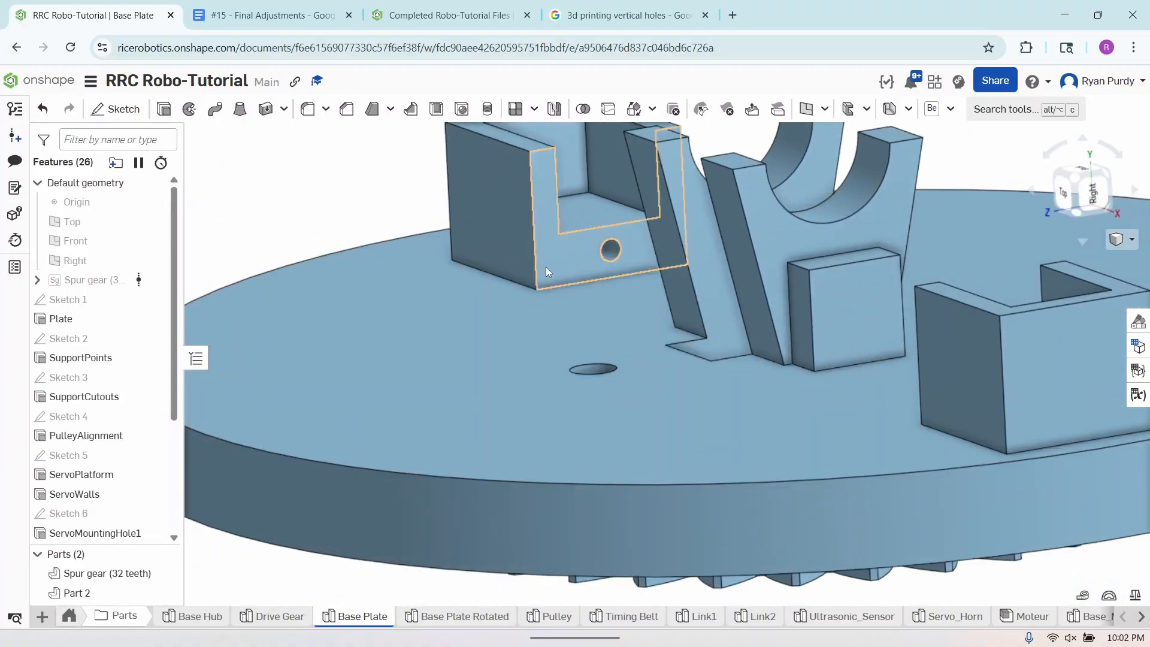
click(612, 260)
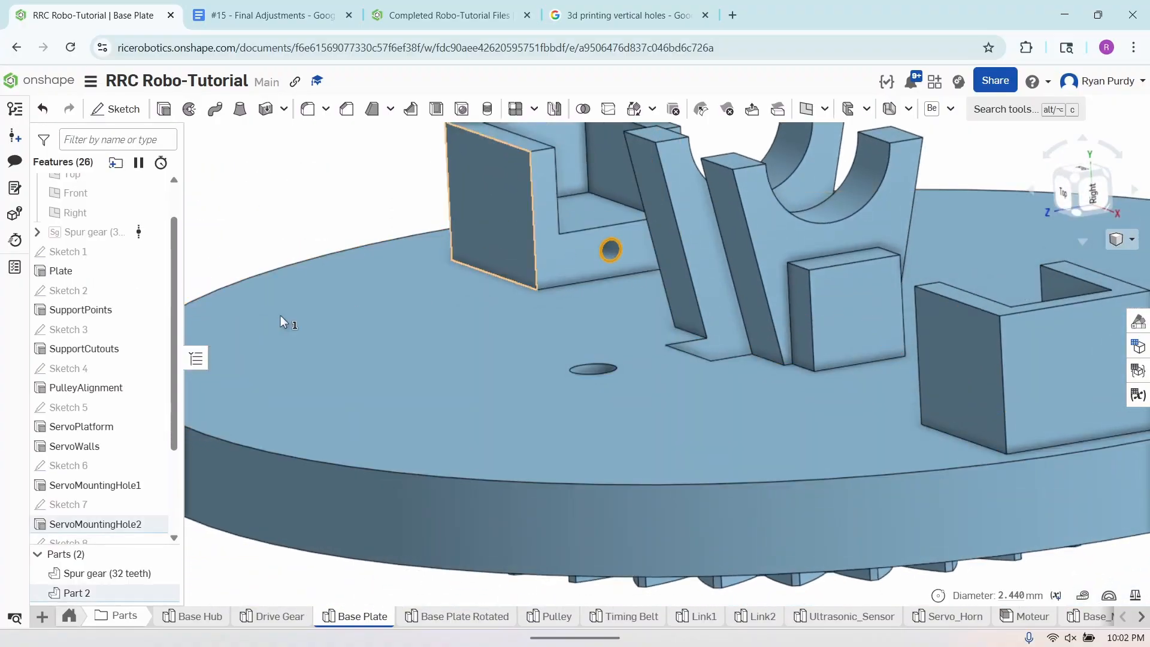
scroll(89, 467, down, 3)
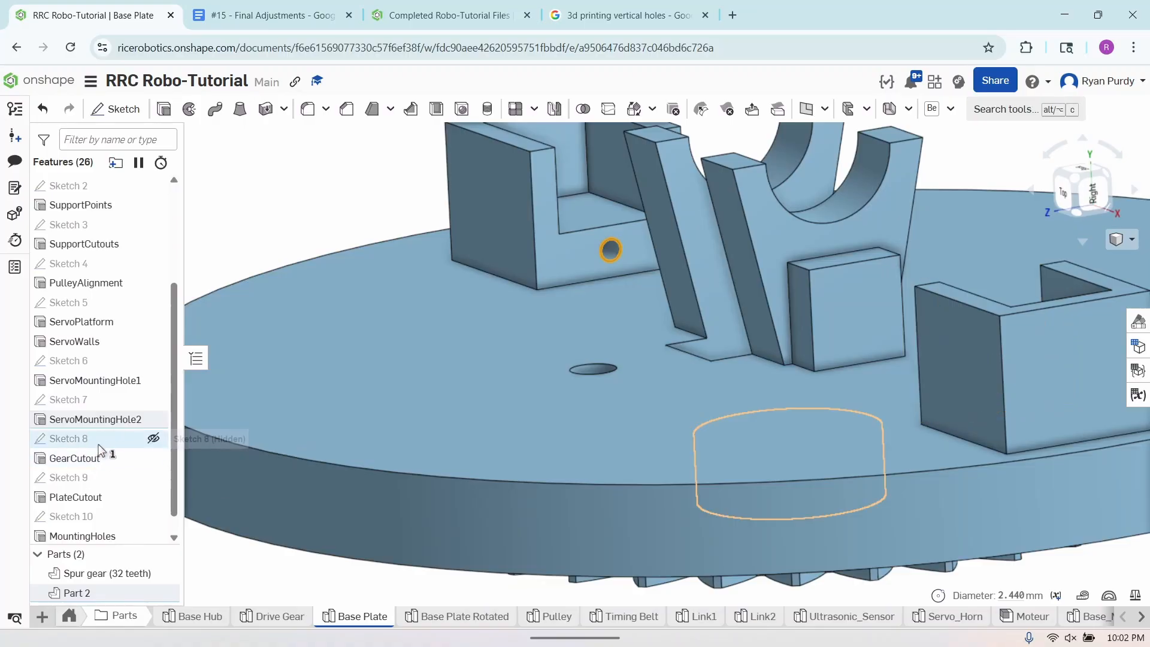
right_click(112, 361)
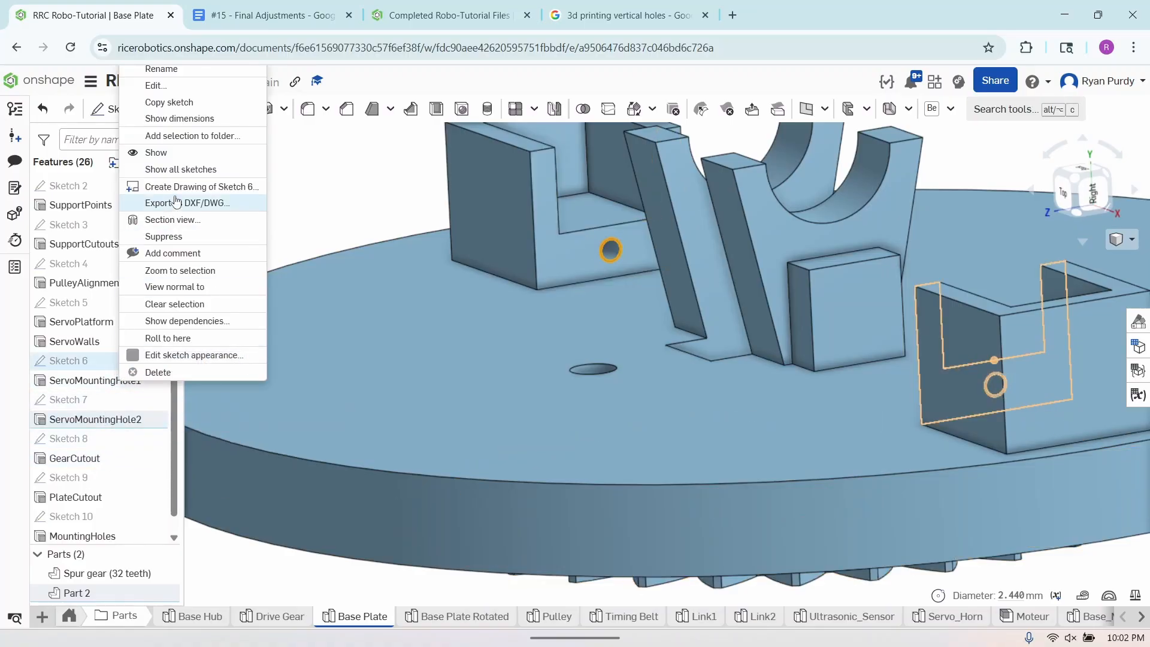
click(165, 86)
right_click(388, 347)
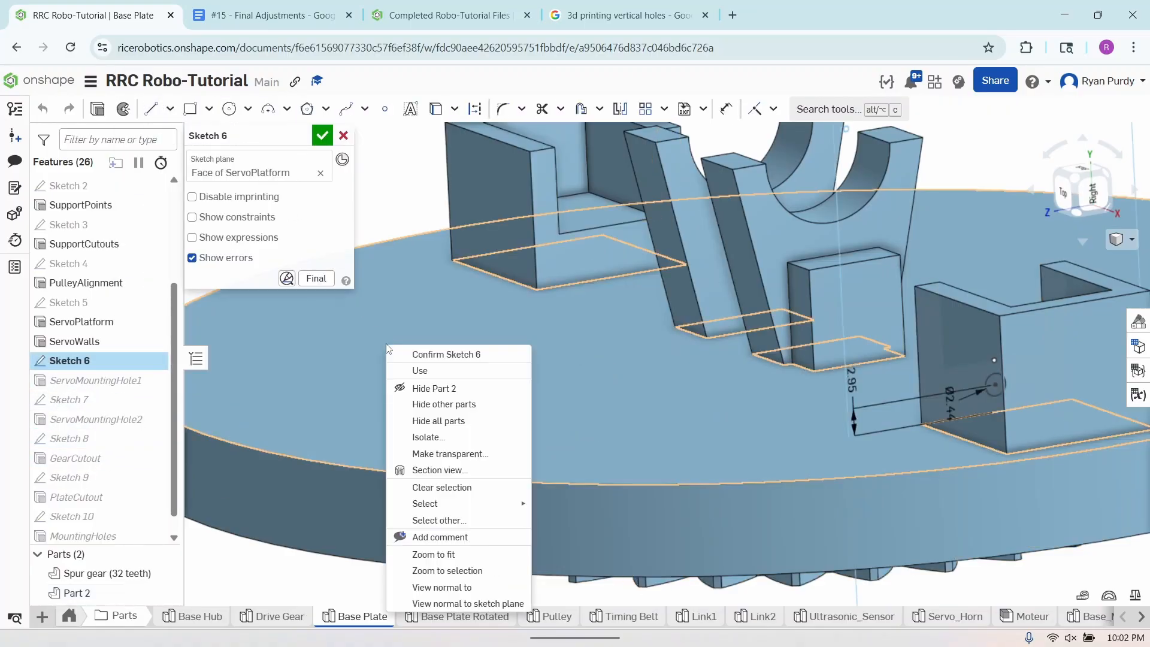
click(465, 604)
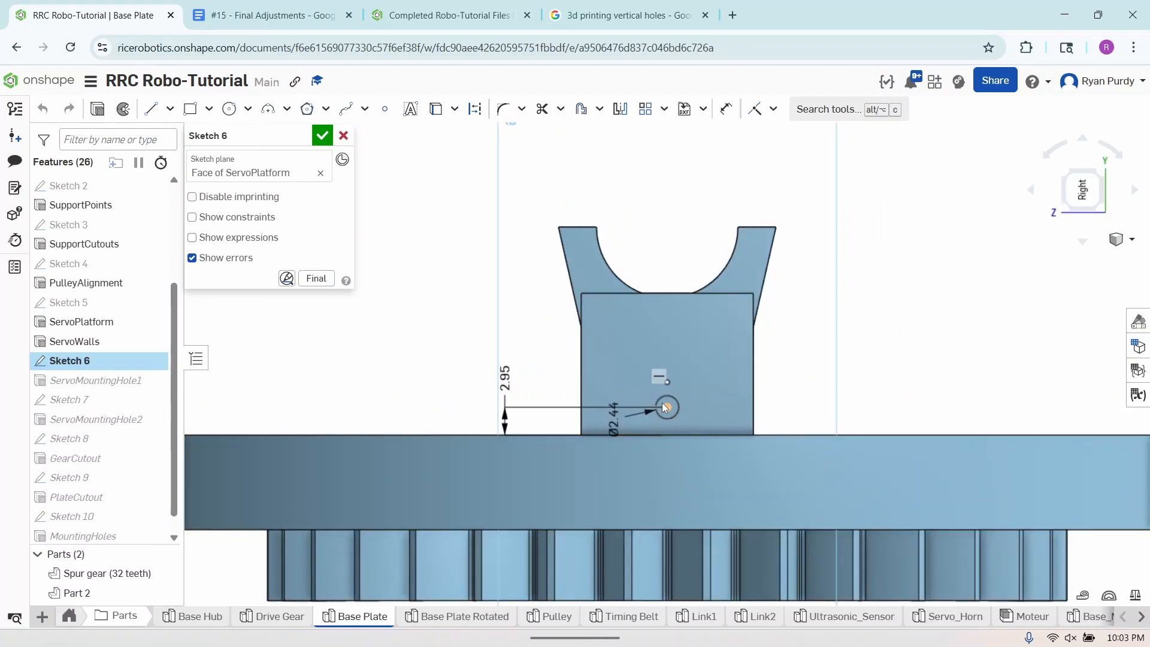
Draw a line about 1.47 mm long, tangent to the hole circle's upper left and rising toward a point above its centre.
scroll(663, 404, up, 5)
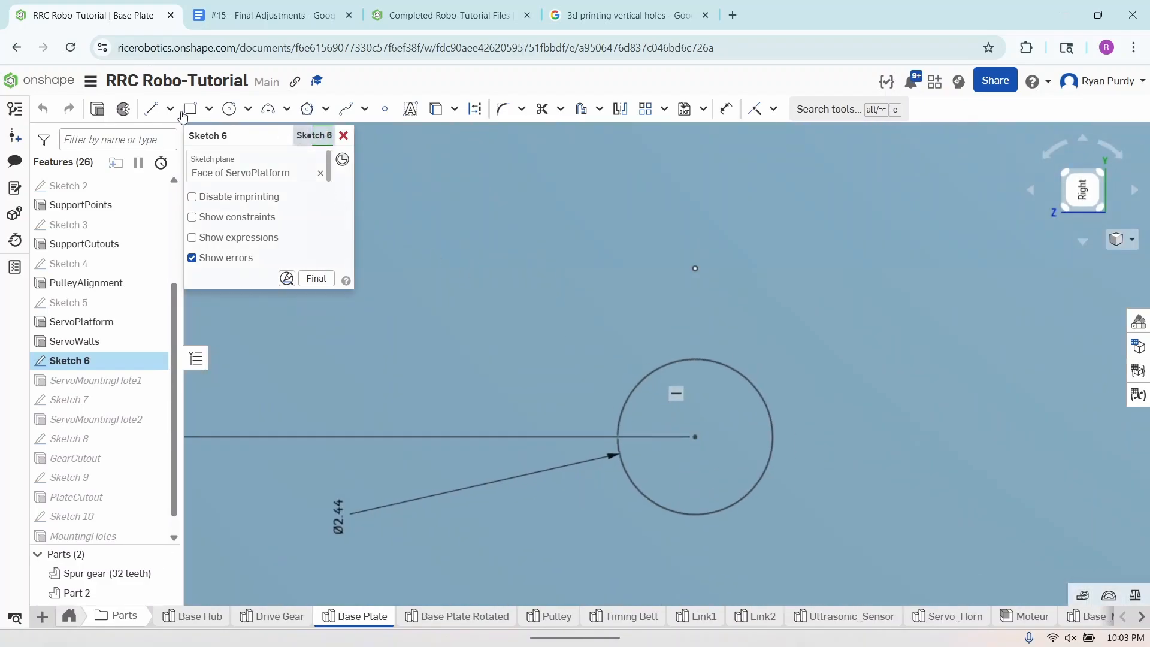
click(151, 110)
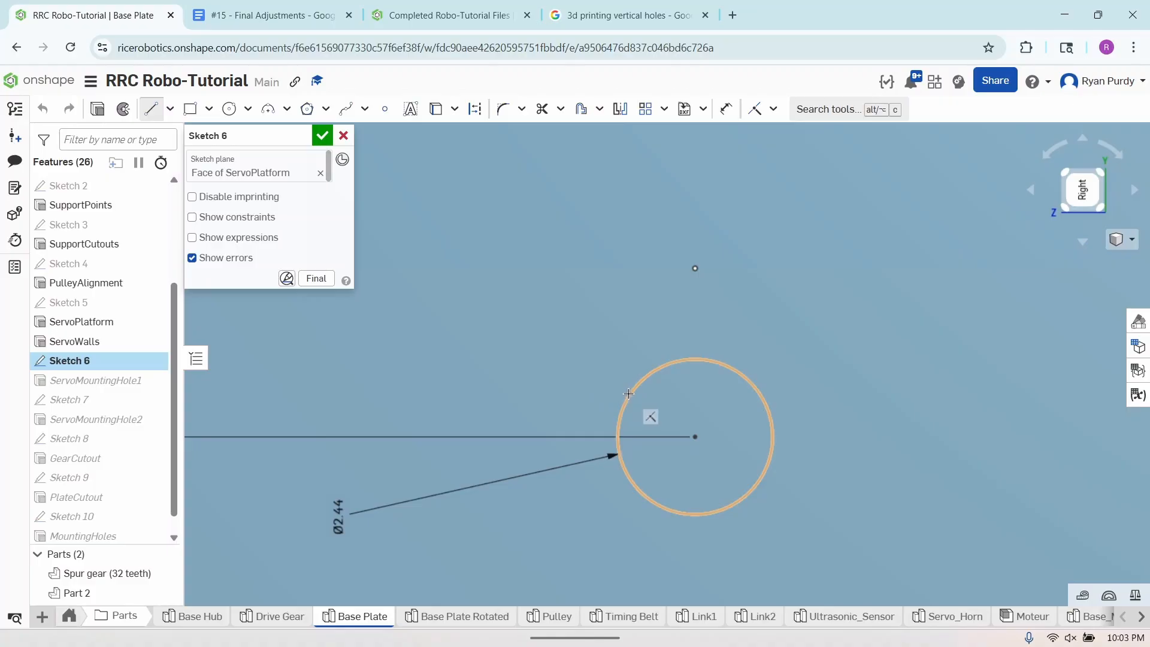
click(643, 371)
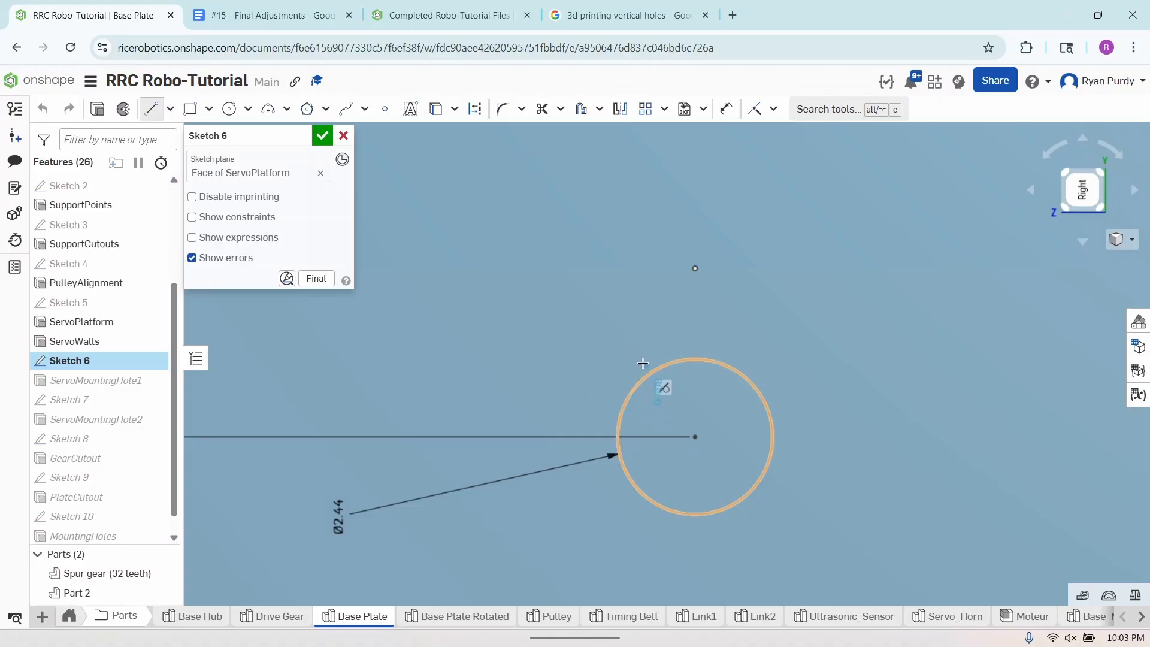
click(686, 318)
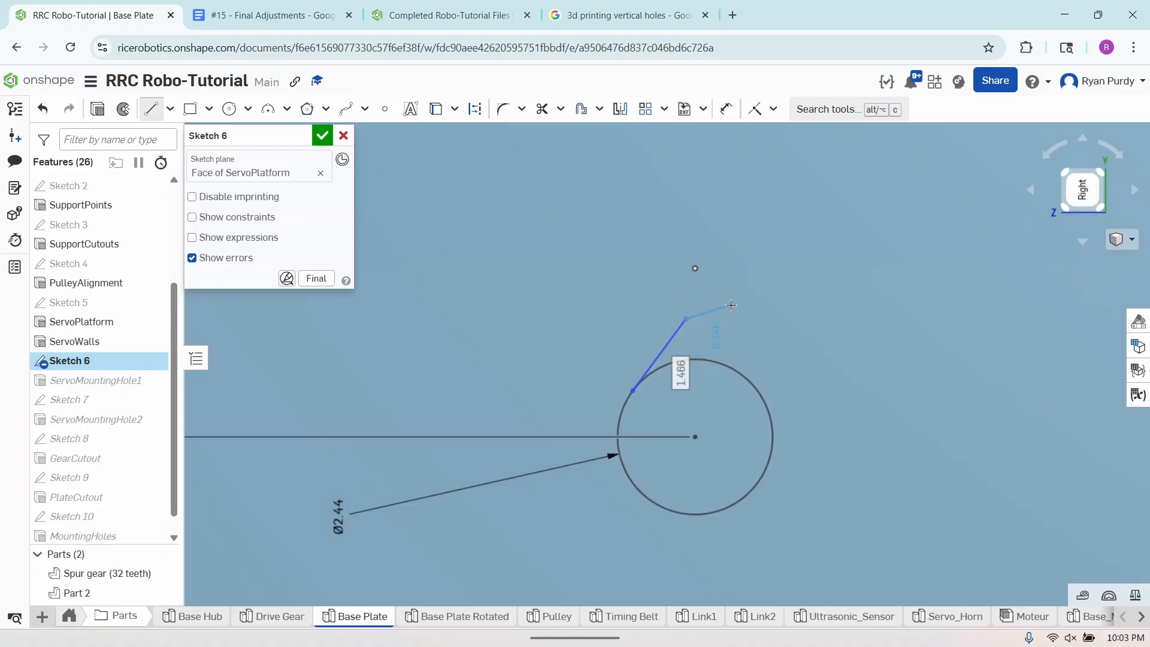
key(Escape)
click(694, 268)
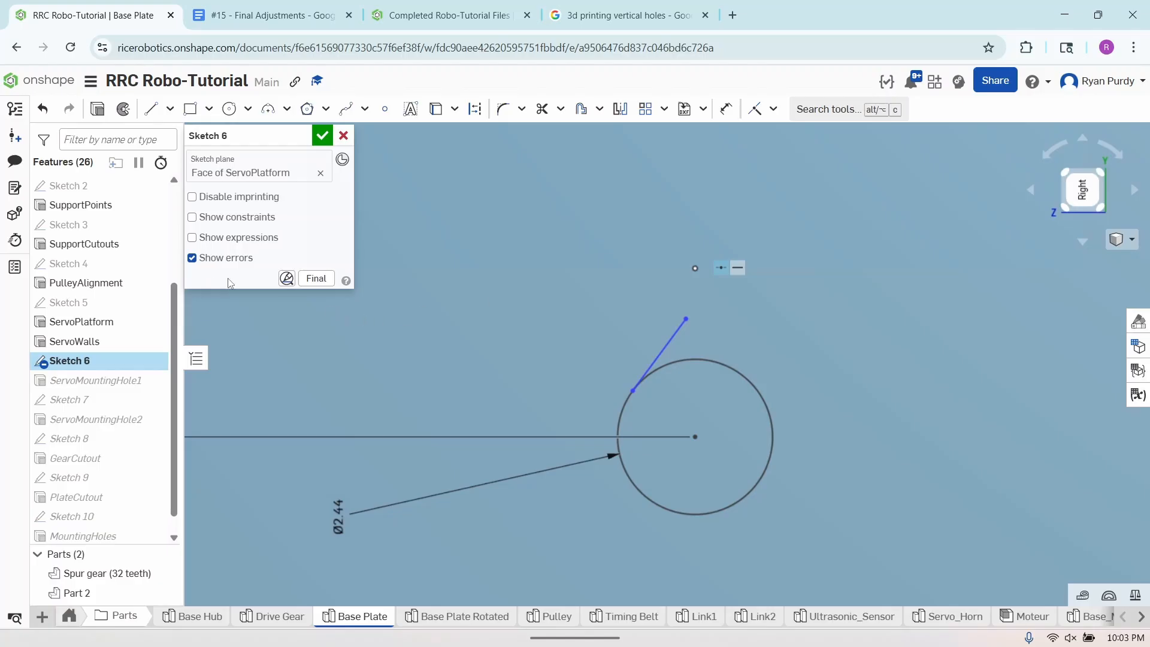
Show the Origin from the default geometry while Sketch 6 stays open for editing.
scroll(120, 273, up, 5)
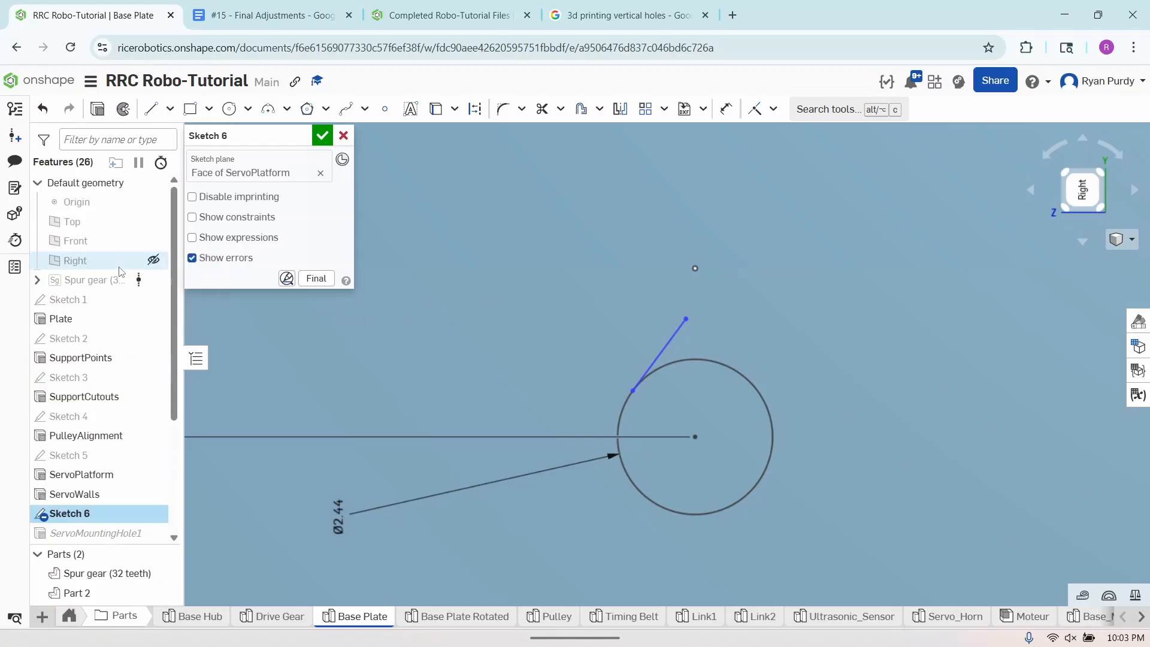
click(154, 203)
scroll(640, 298, down, 8)
scroll(641, 298, down, 4)
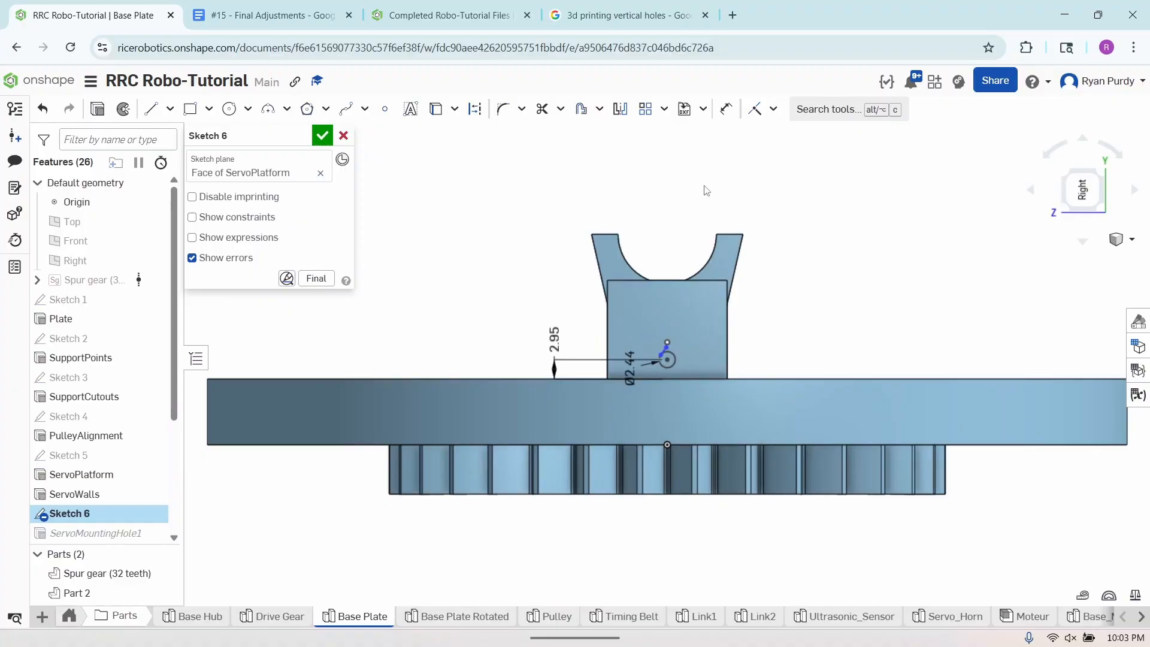
Try to align the tangent line's upper endpoint with the origin using a Vertical constraint.
scroll(663, 411, up, 8)
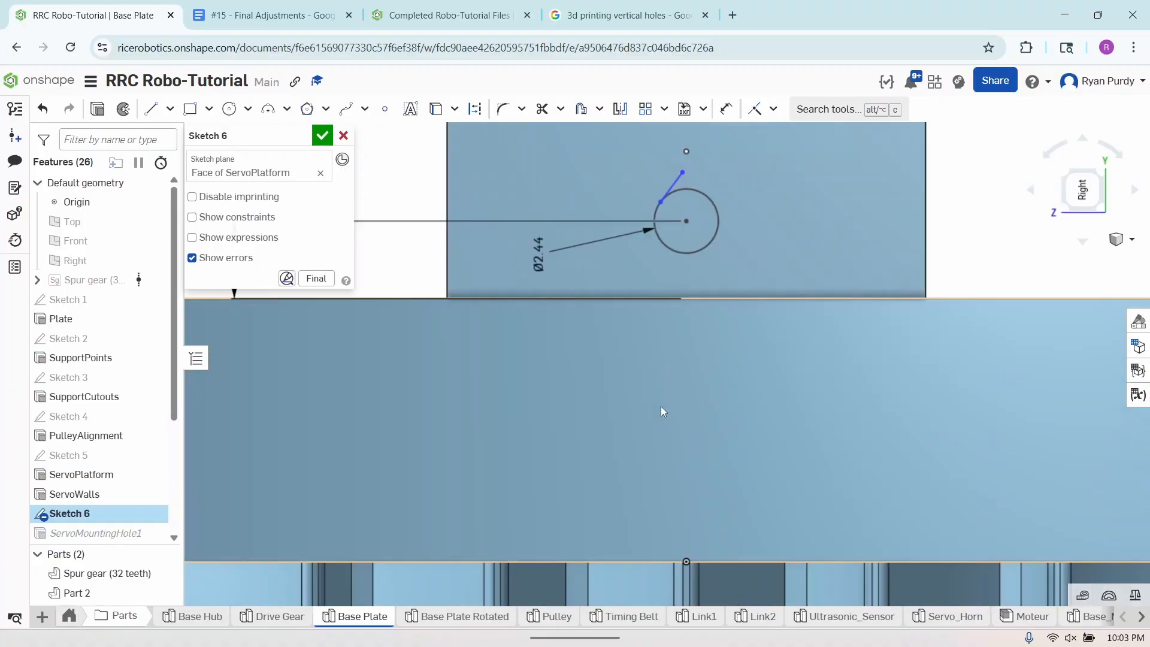
click(774, 110)
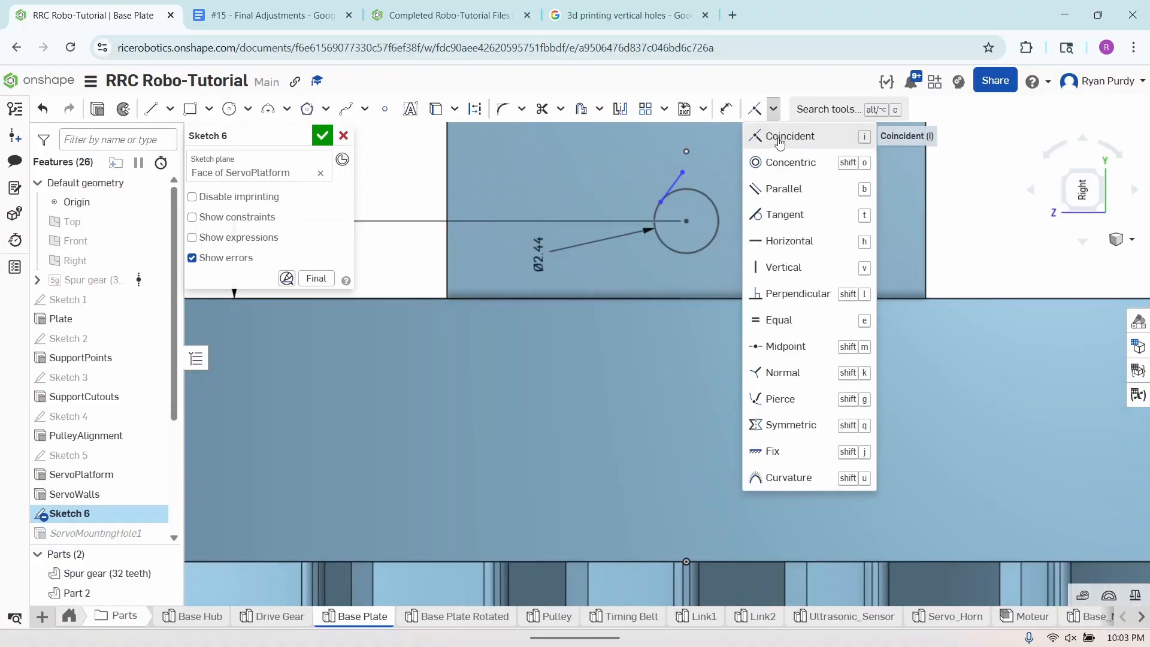
click(781, 267)
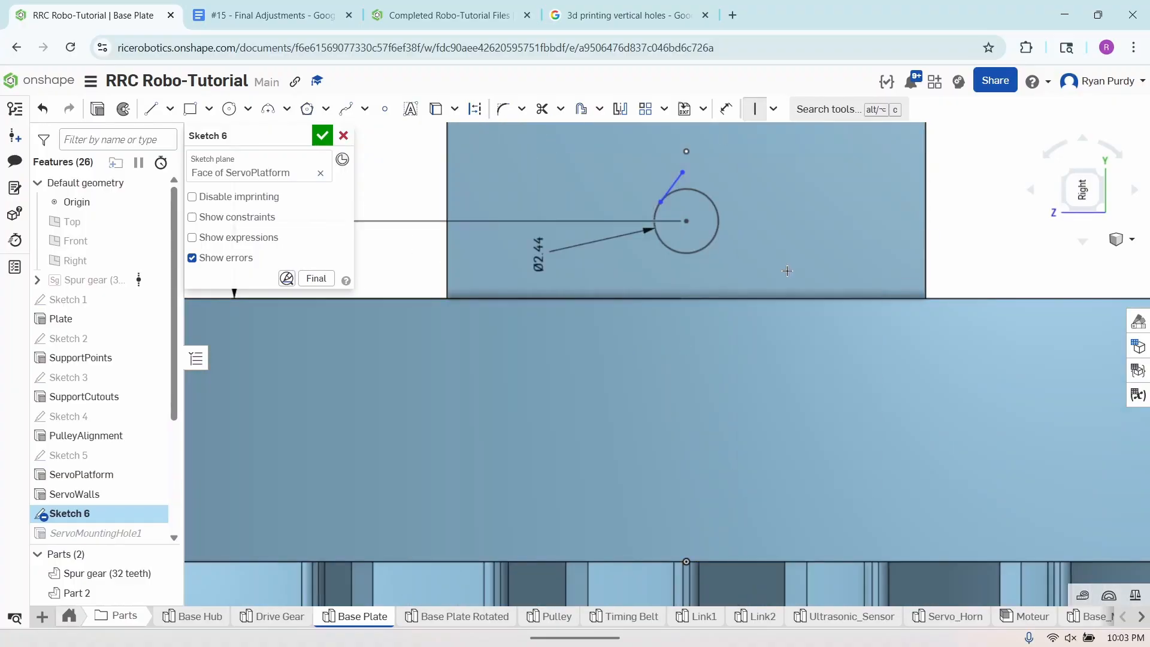
click(684, 173)
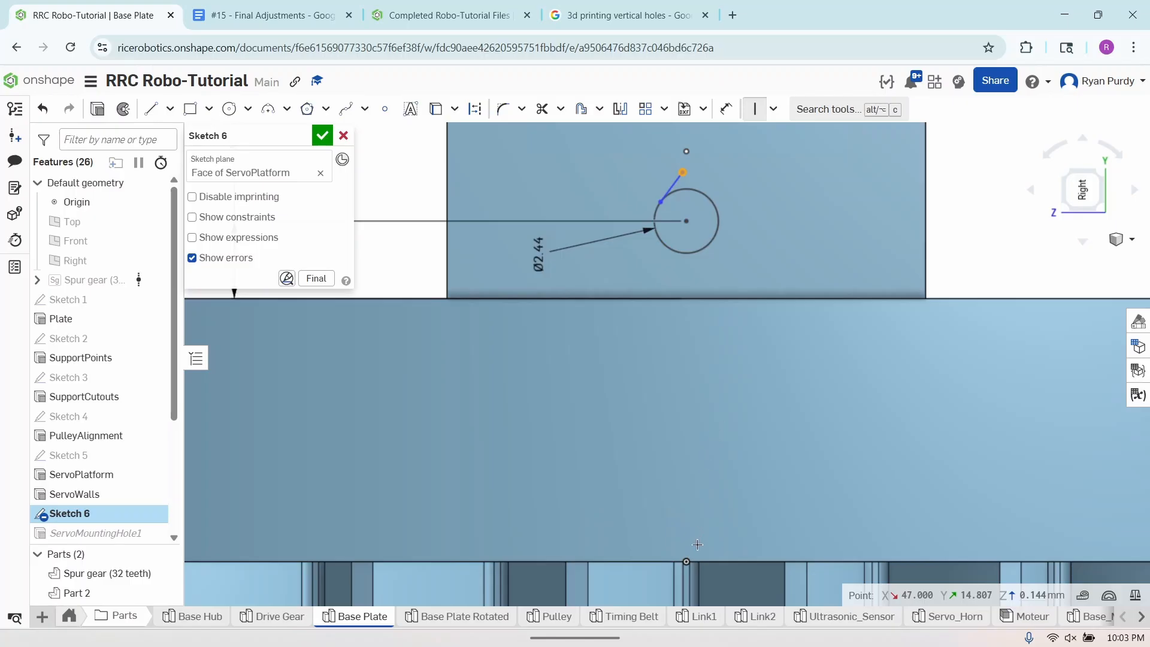
scroll(687, 563, up, 5)
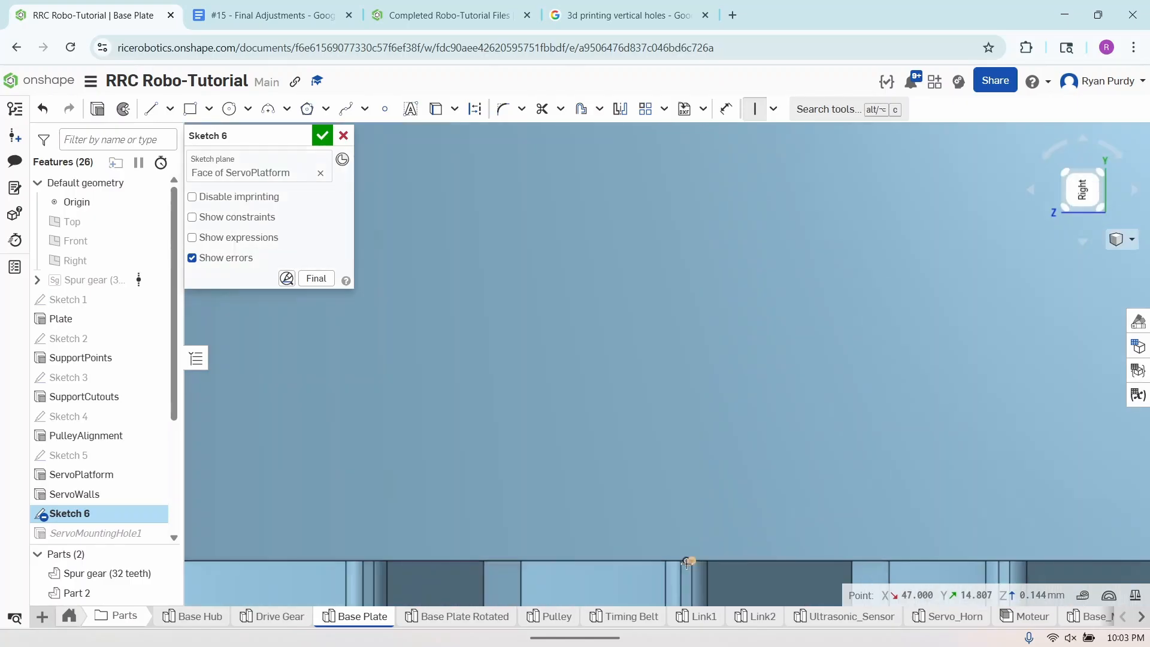
scroll(687, 554, down, 5)
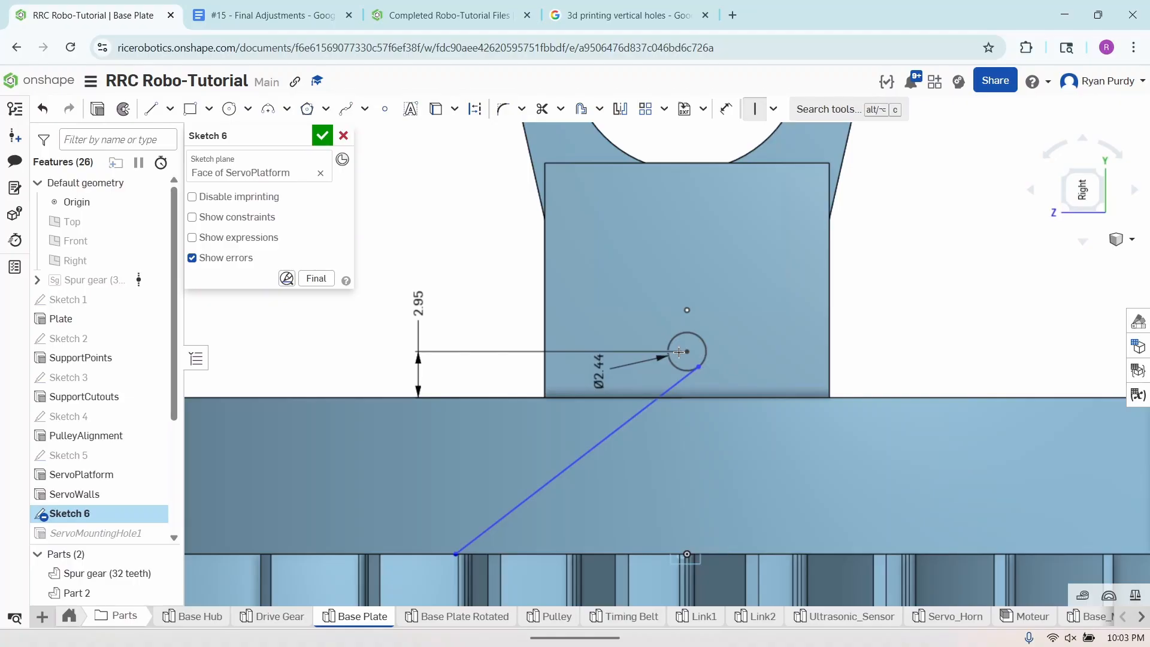
key(ctrl+z)
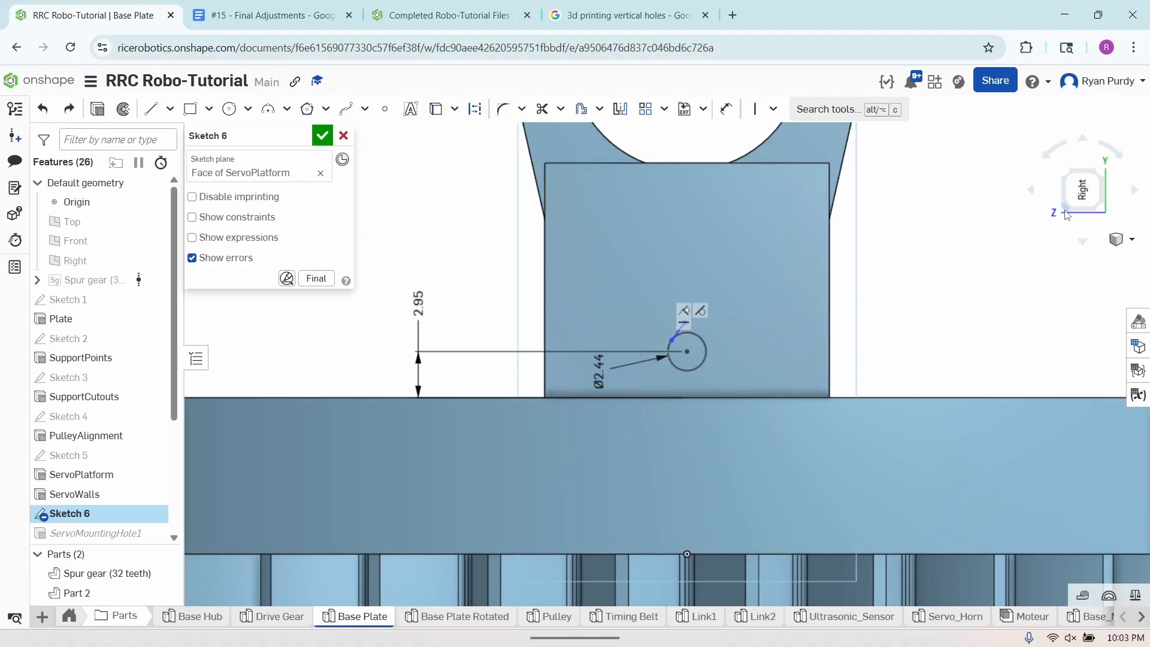
Apply a Horizontal constraint between the origin and the tangent line's upper endpoint.
click(774, 110)
click(786, 240)
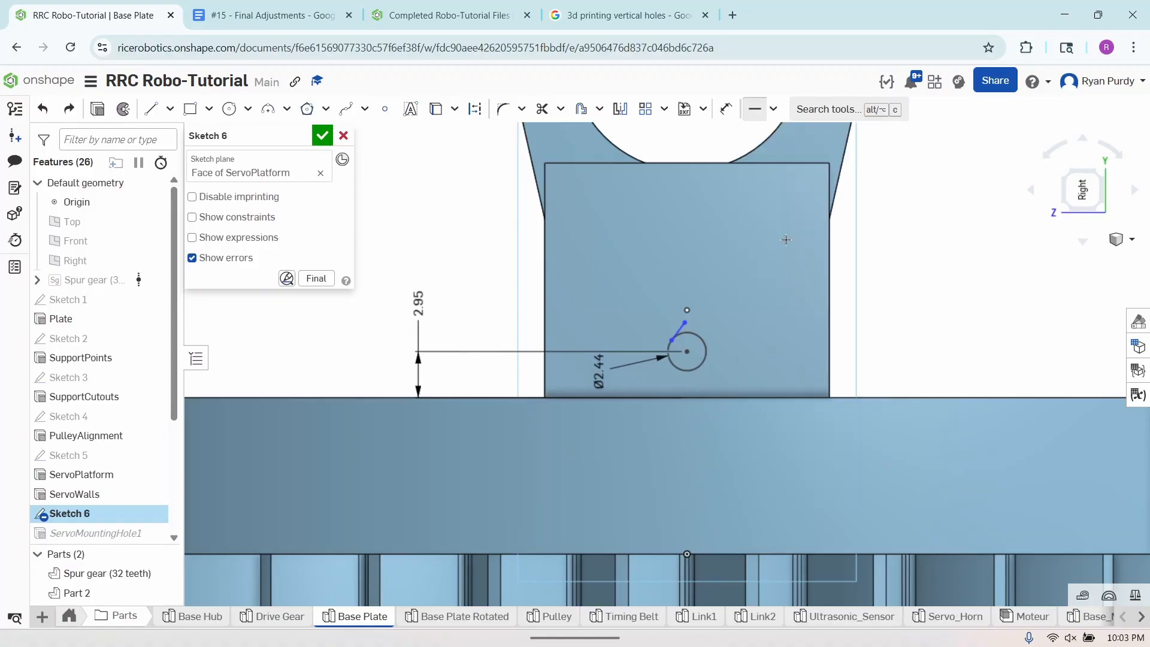
click(687, 554)
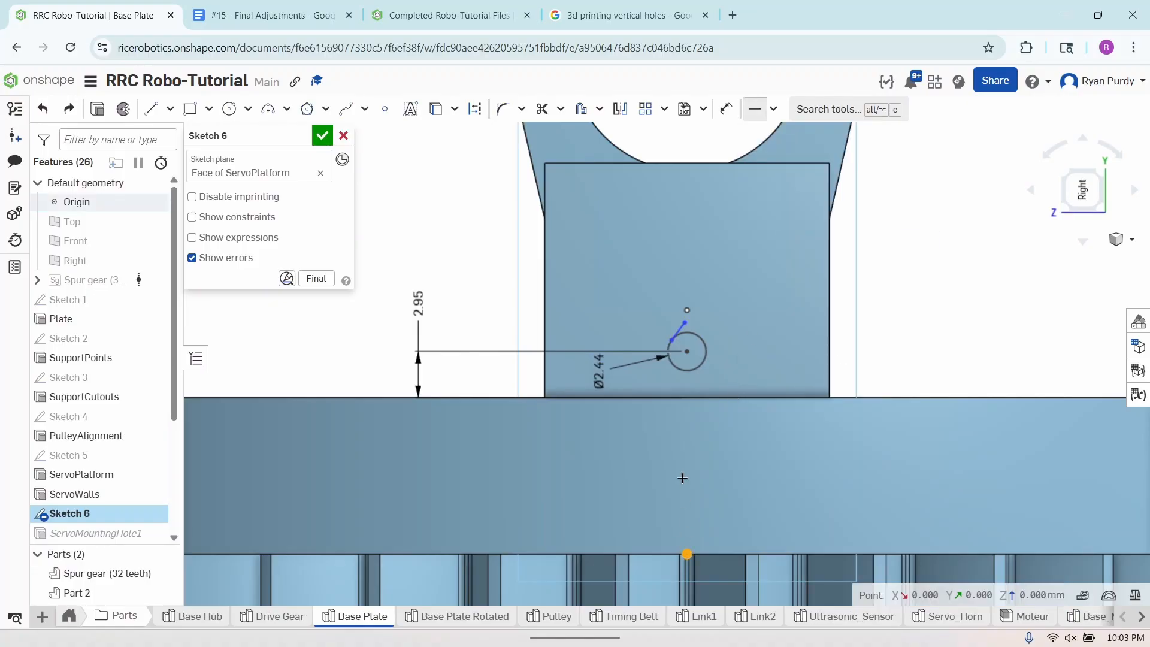
click(686, 322)
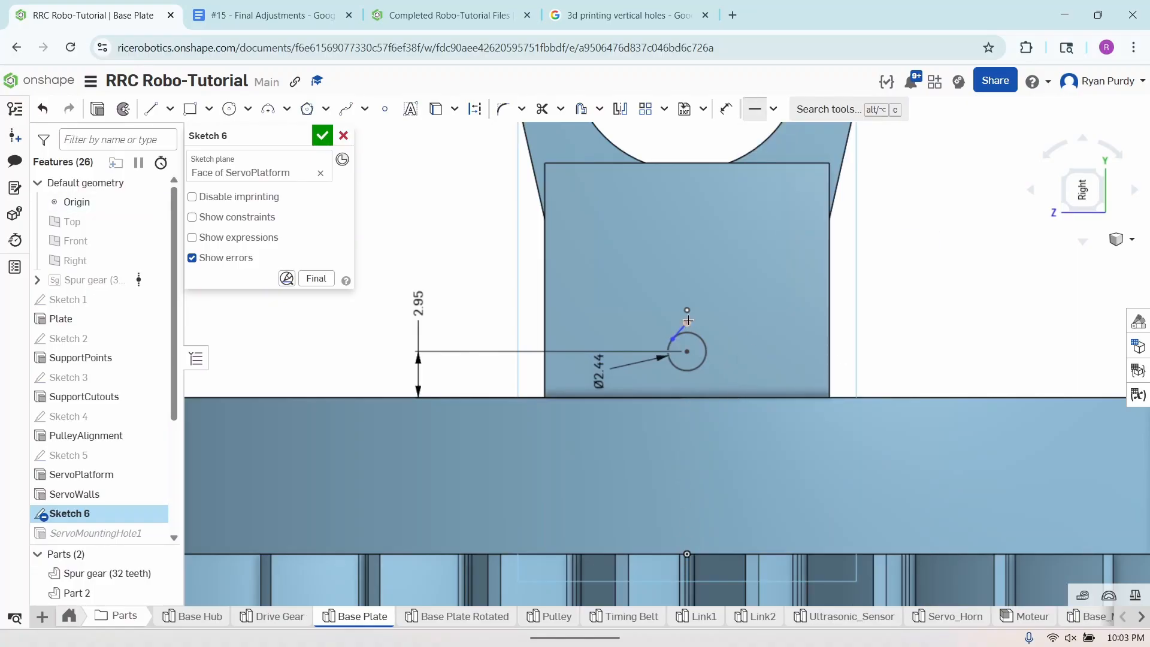
Dimension the distance from the hole circle's centre to the tangent line's upper endpoint as 1.4 mm.
scroll(688, 320, up, 10)
scroll(661, 432, down, 5)
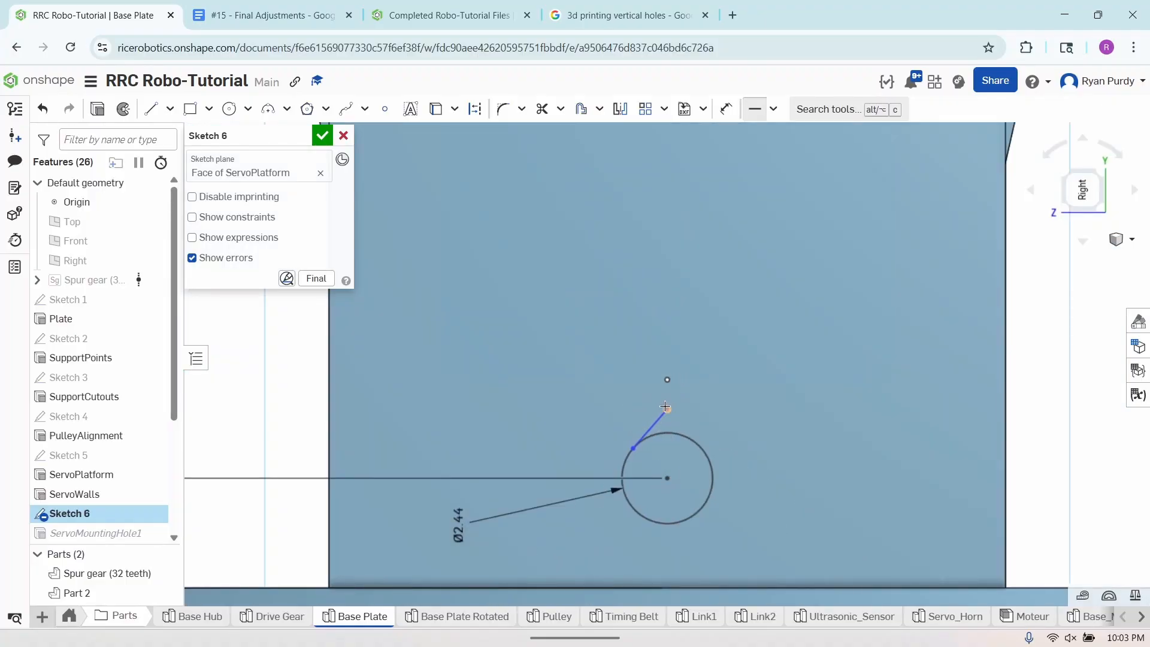
click(725, 108)
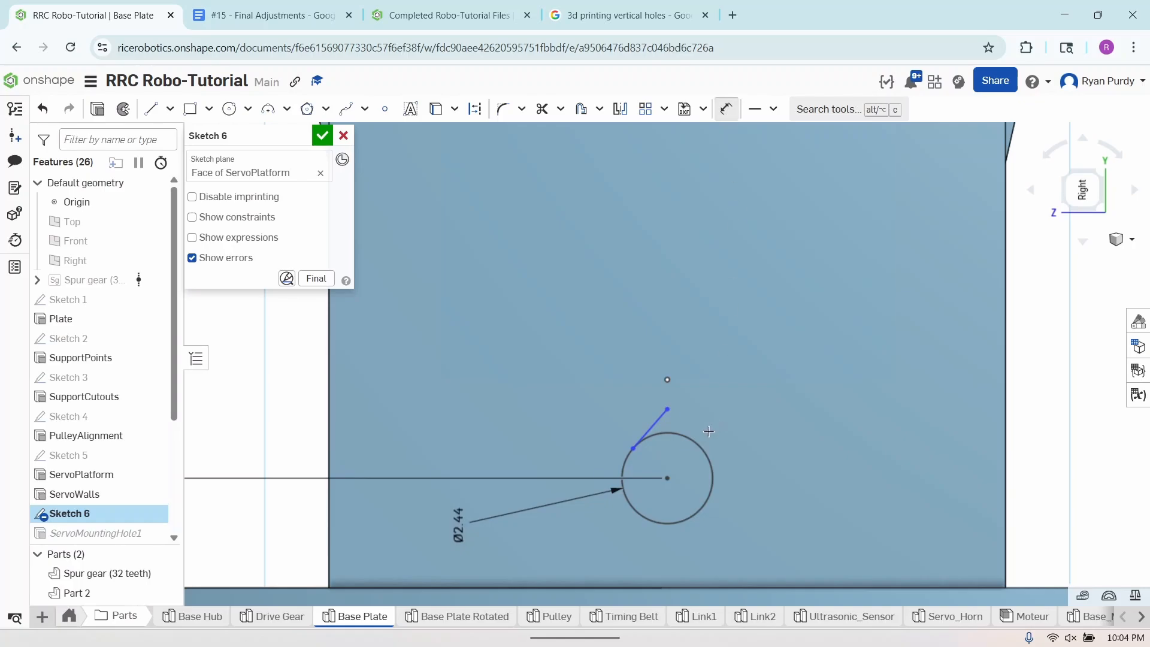
click(669, 477)
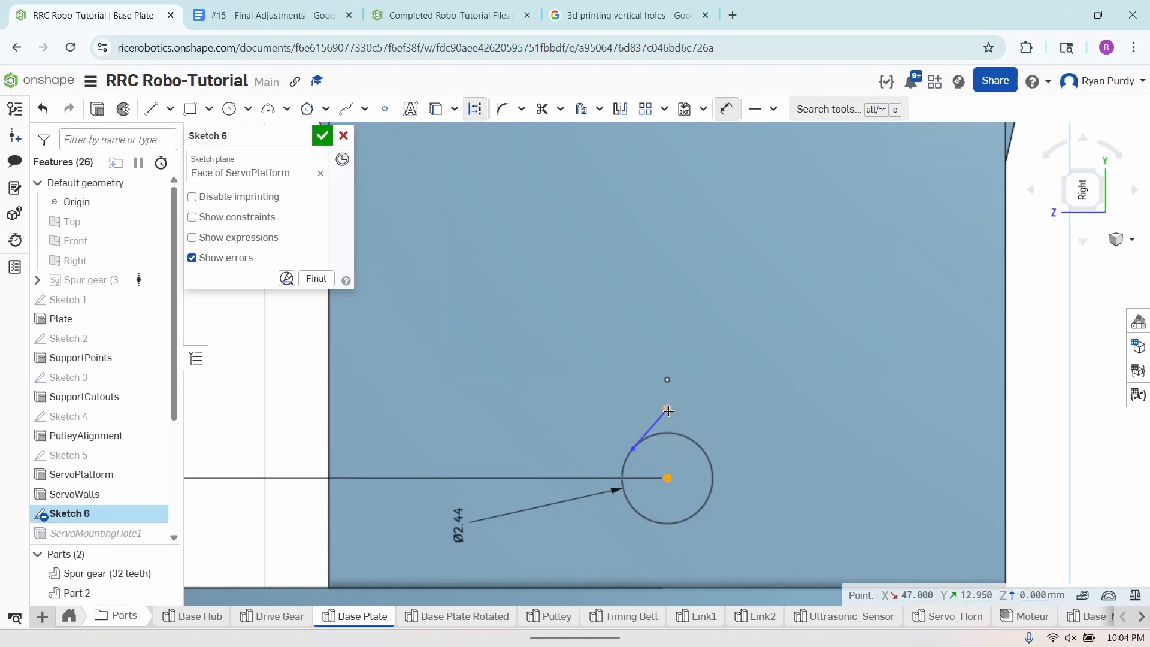
click(667, 409)
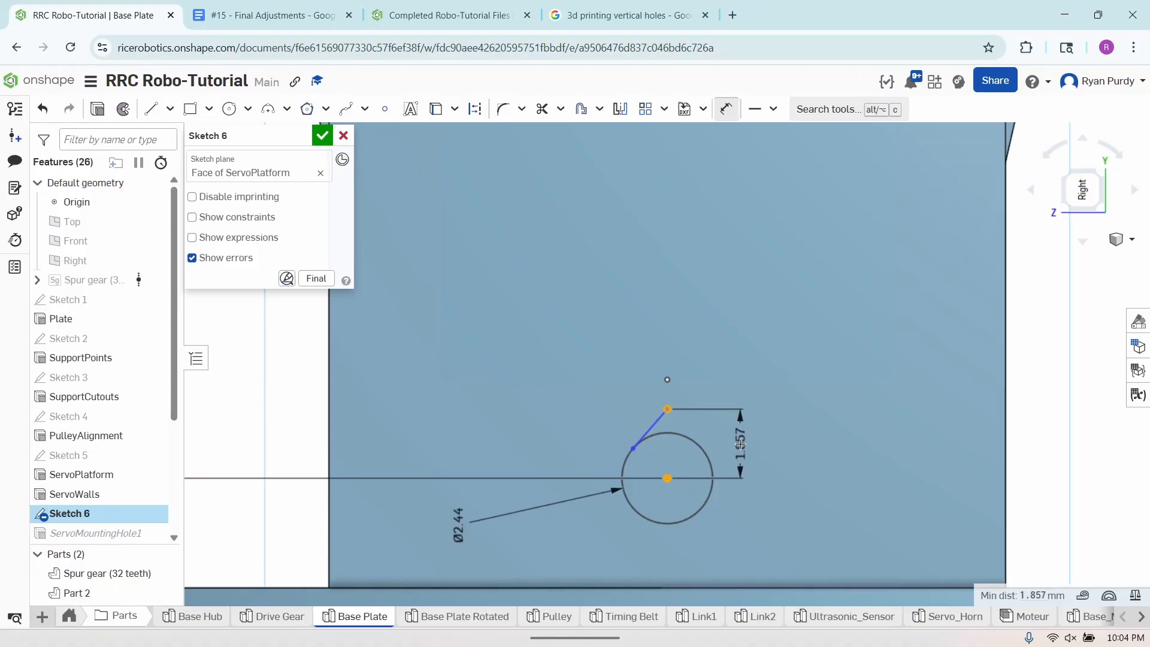
click(740, 445)
text(1.4mm)
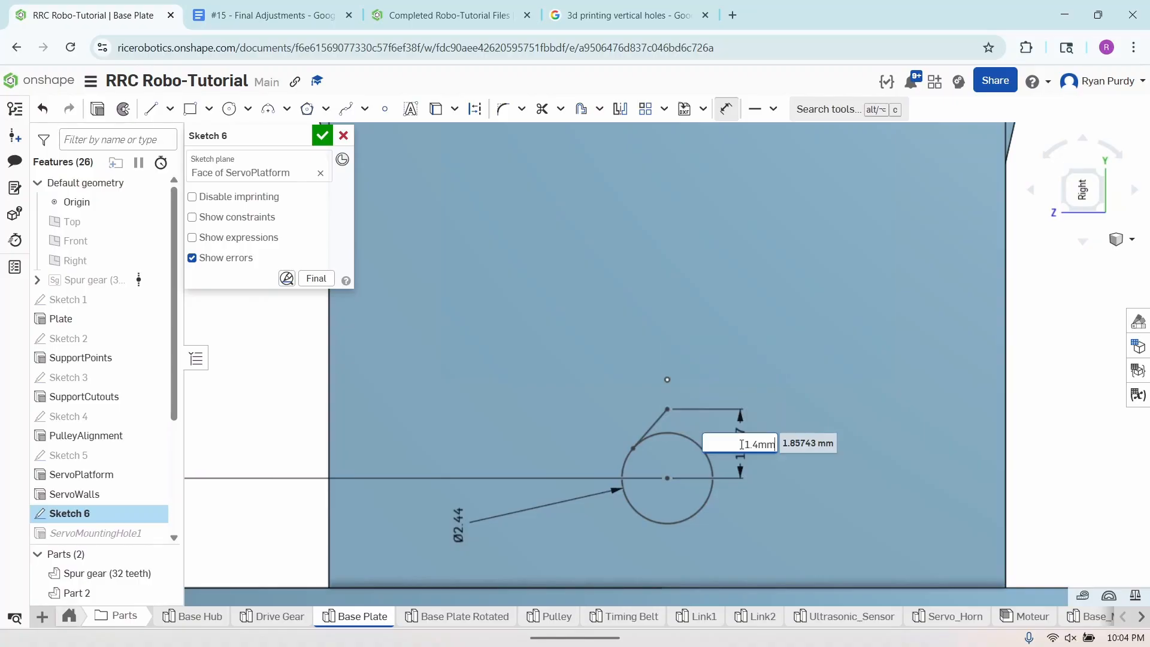
key(Return)
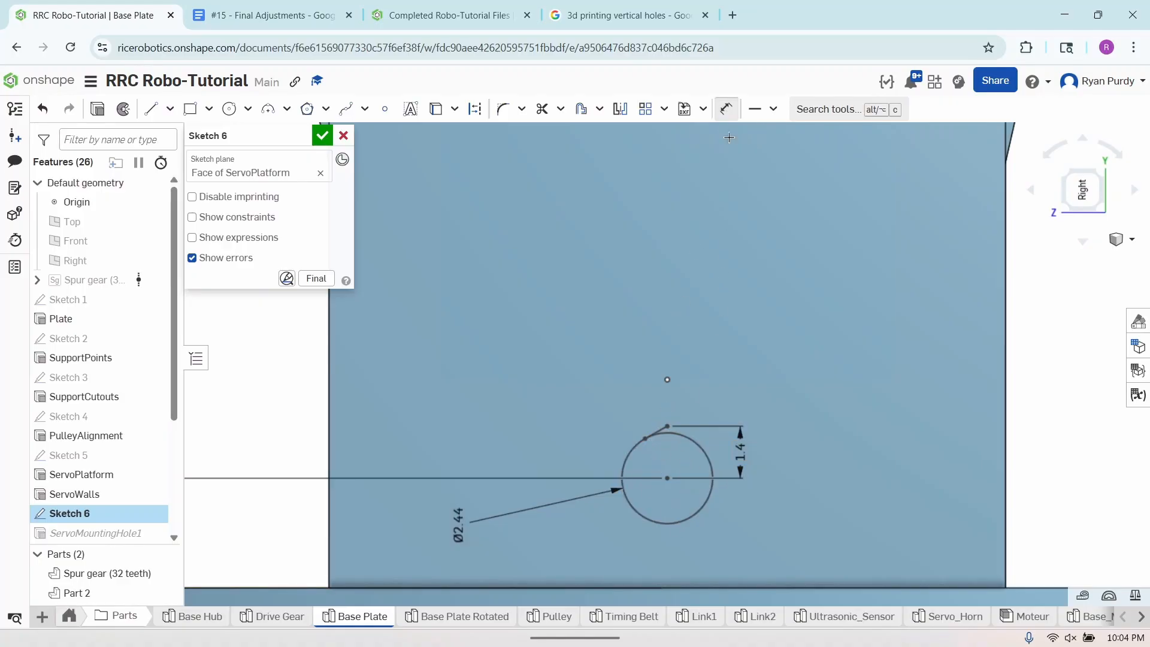
click(727, 108)
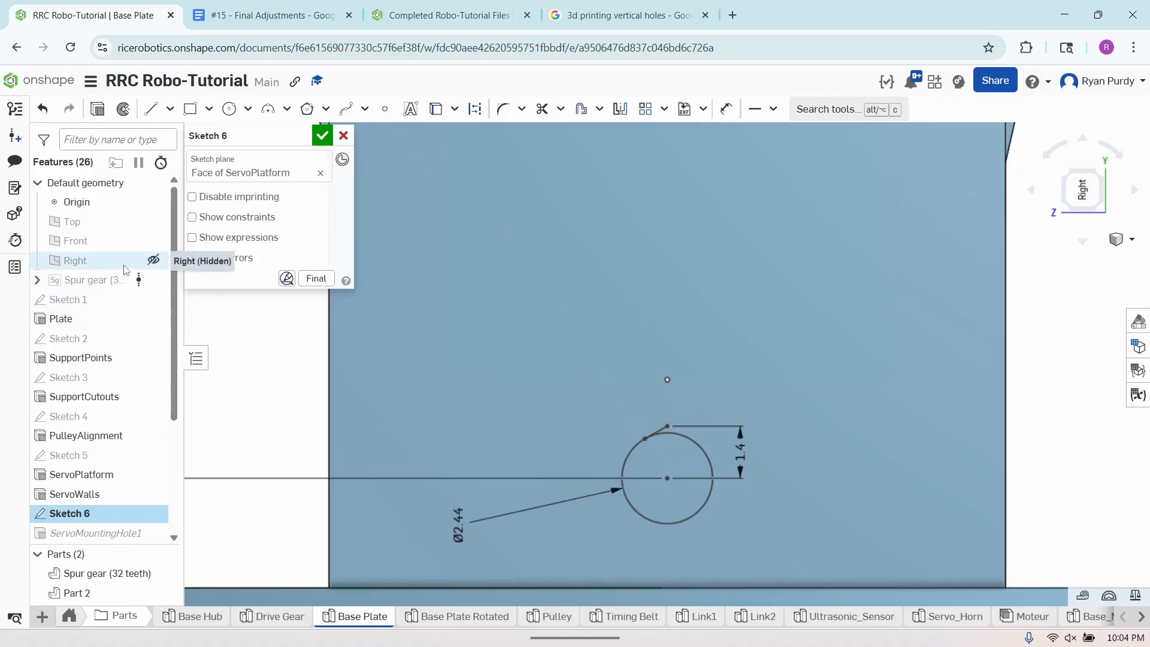
Show the Top plane and mirror the tangent line across it to form the teardrop's peak.
click(153, 222)
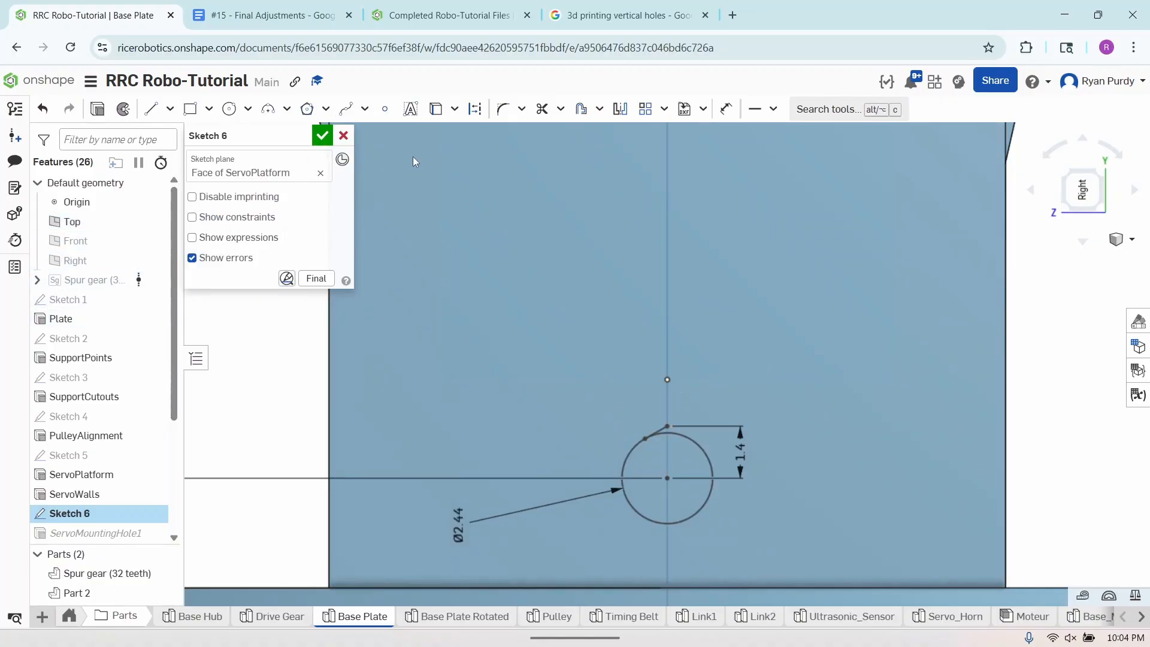
click(623, 109)
click(668, 341)
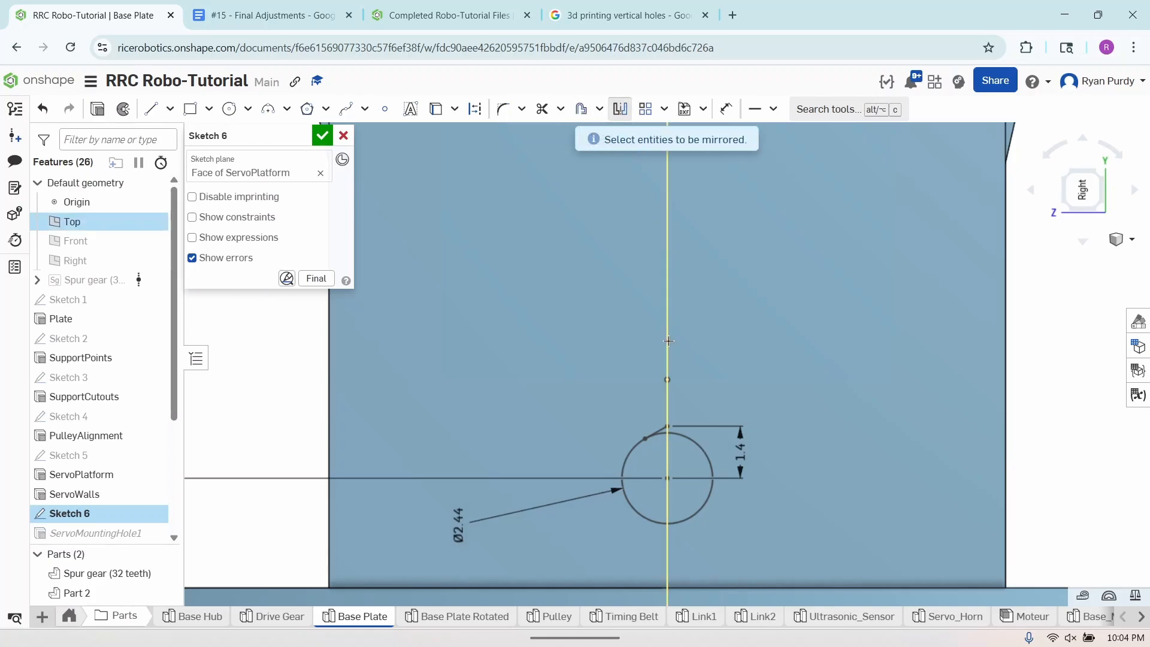
click(659, 430)
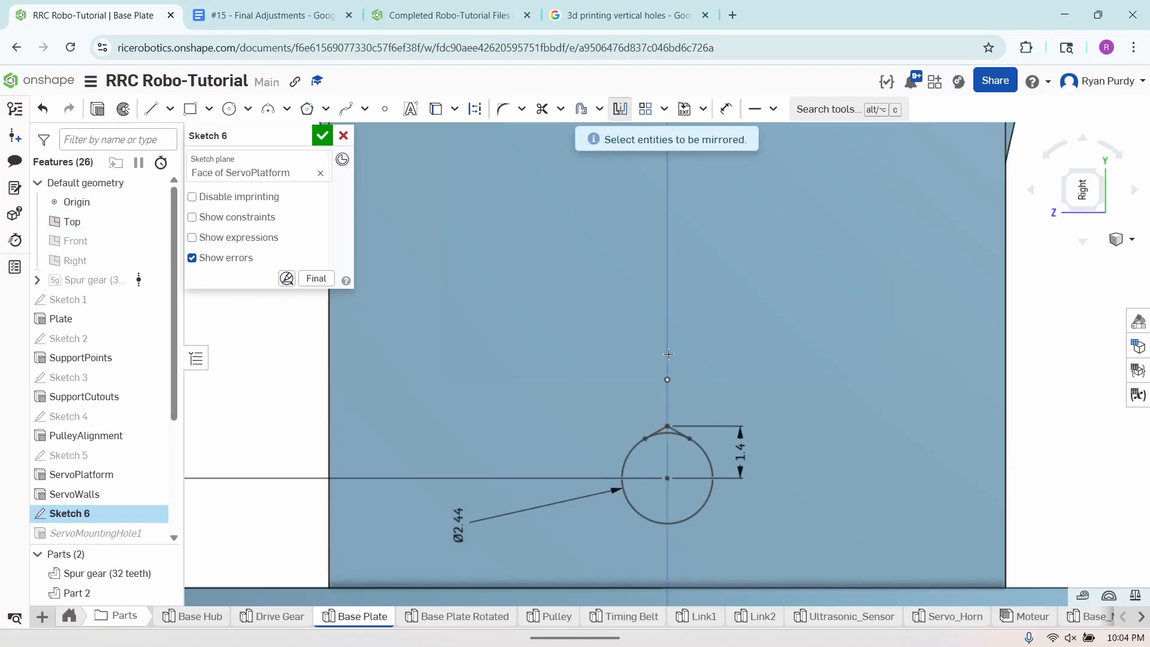
click(620, 110)
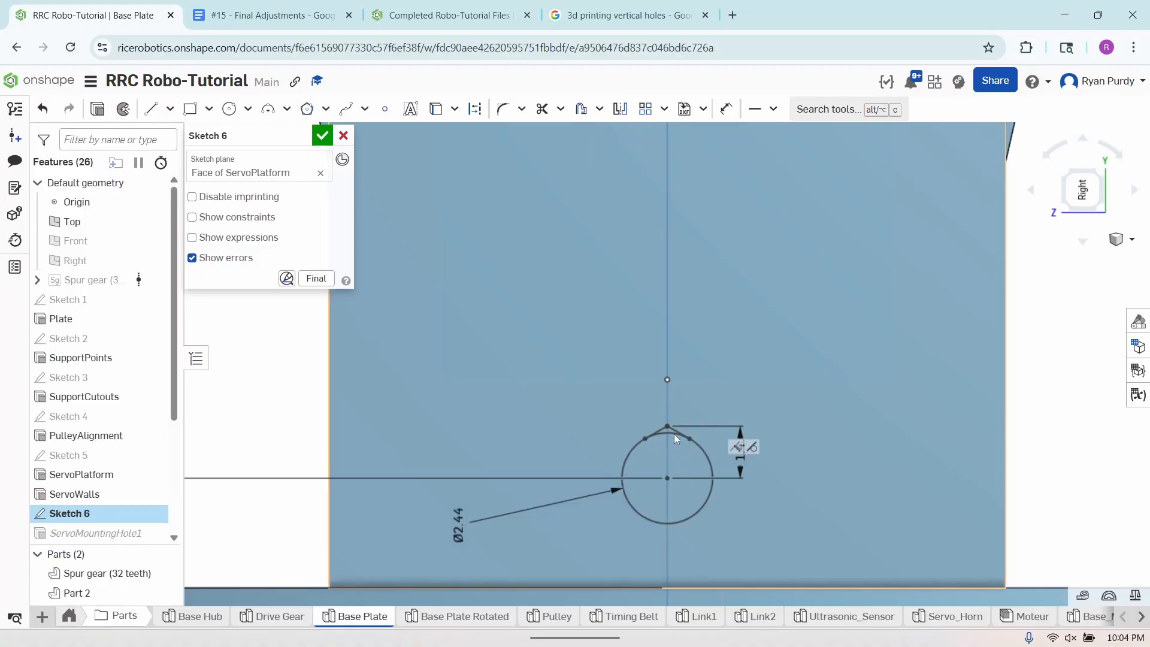
Trim the circle's arc beneath the two tangent lines and accept Sketch 6.
click(542, 108)
scroll(671, 448, up, 5)
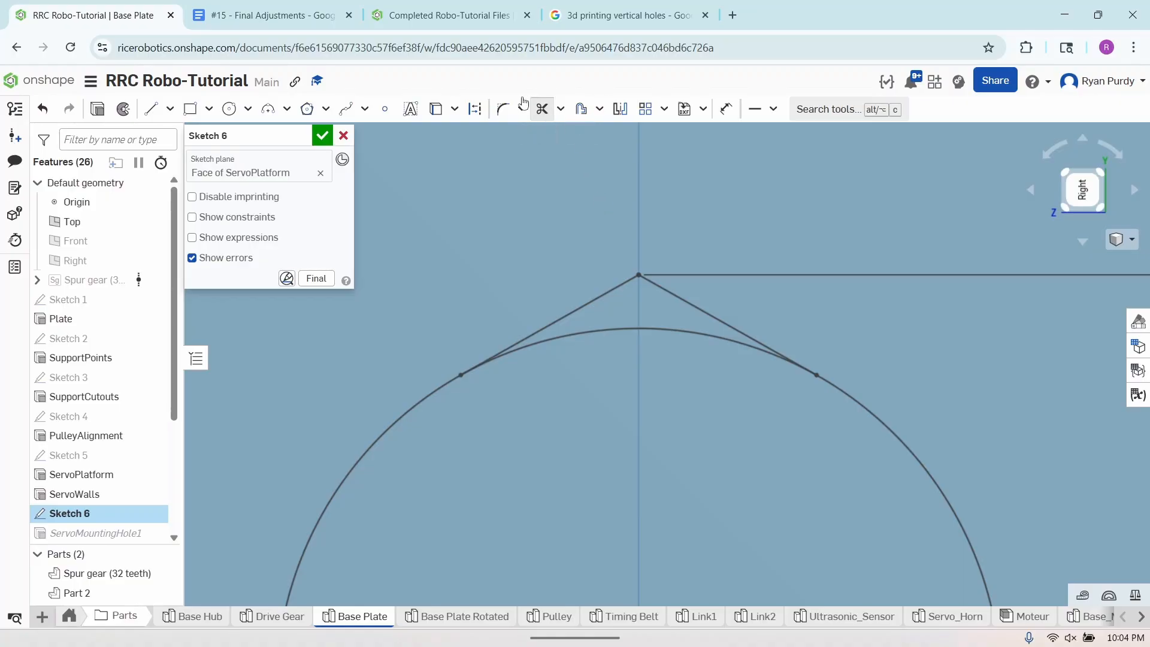
click(658, 327)
scroll(644, 475, down, 5)
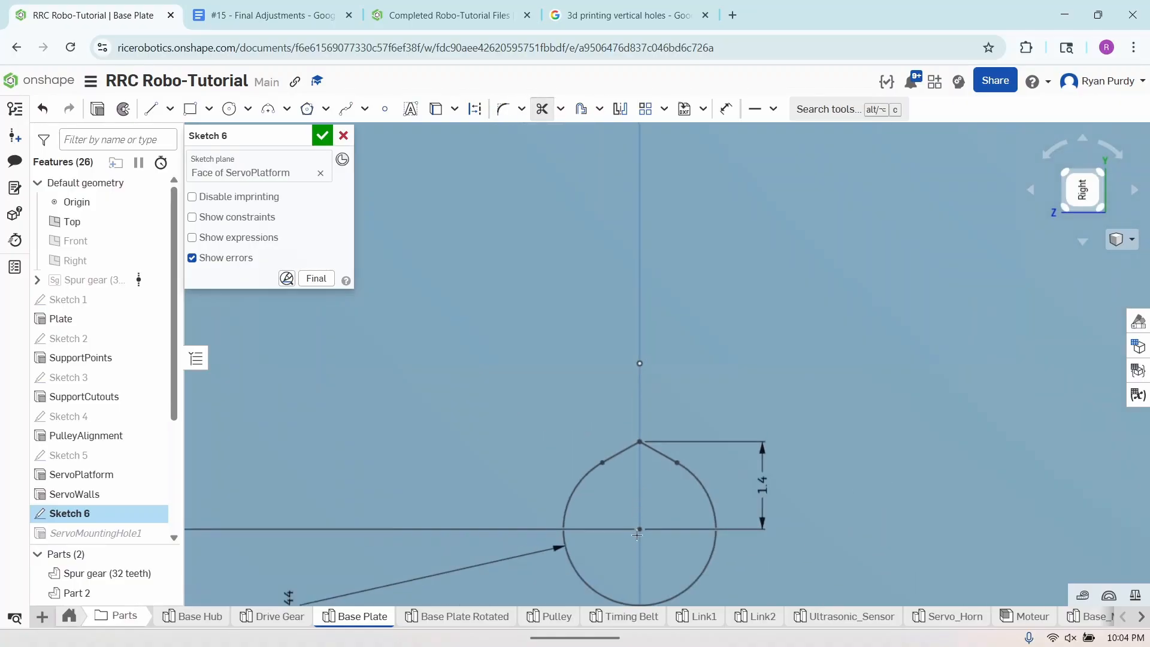
click(322, 135)
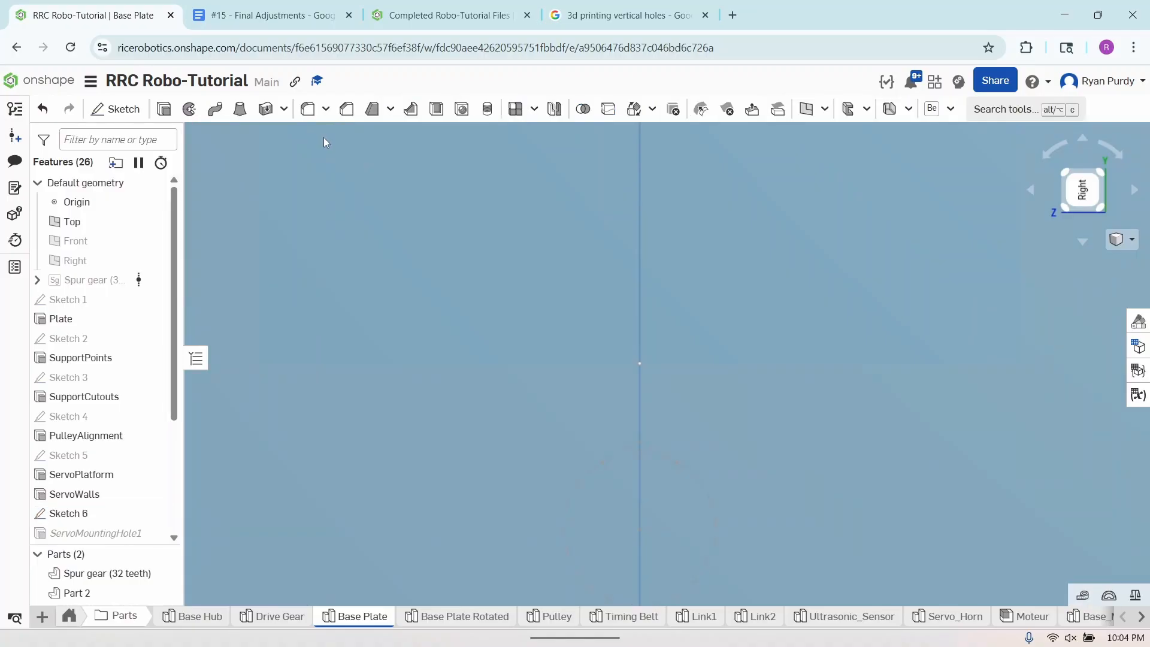
Inspect the teardrop servo mounting hole from several angles and review the whole Base Plate.
right_drag(637, 498, 701, 515)
scroll(735, 524, up, 10)
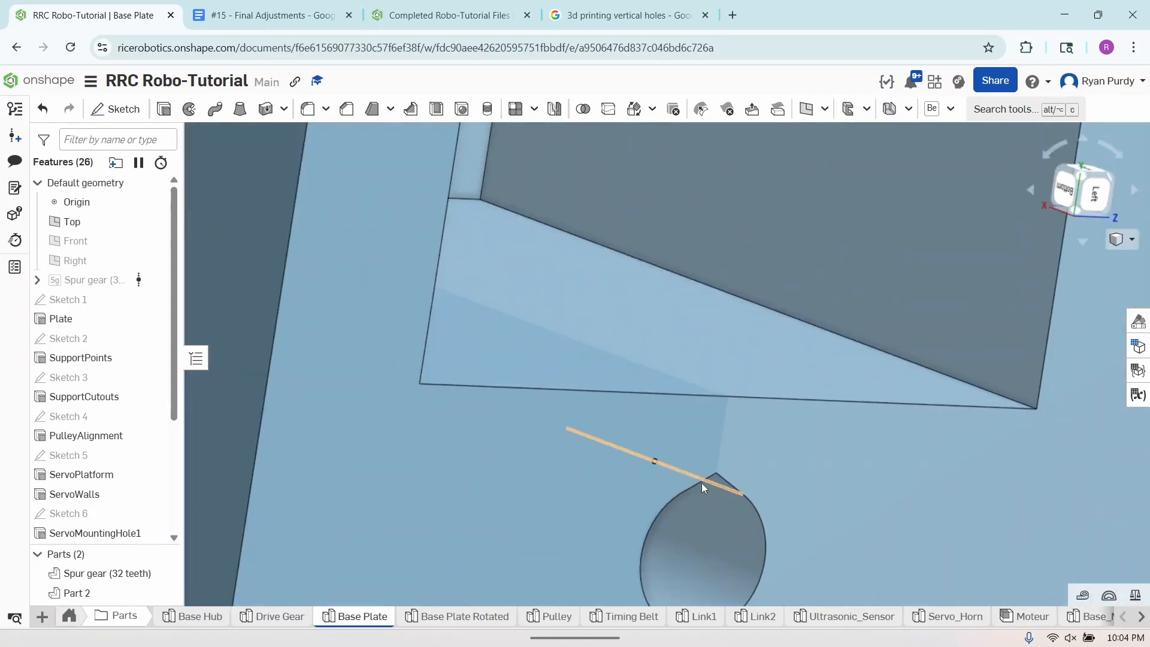
scroll(670, 493, down, 10)
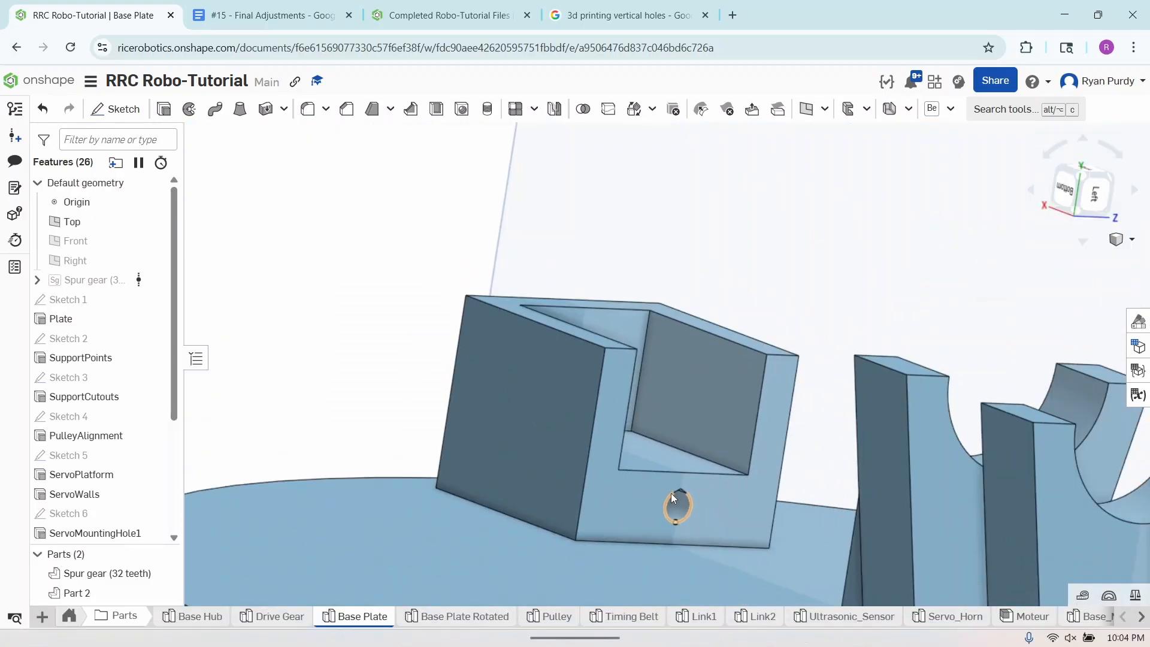
scroll(674, 505, up, 6)
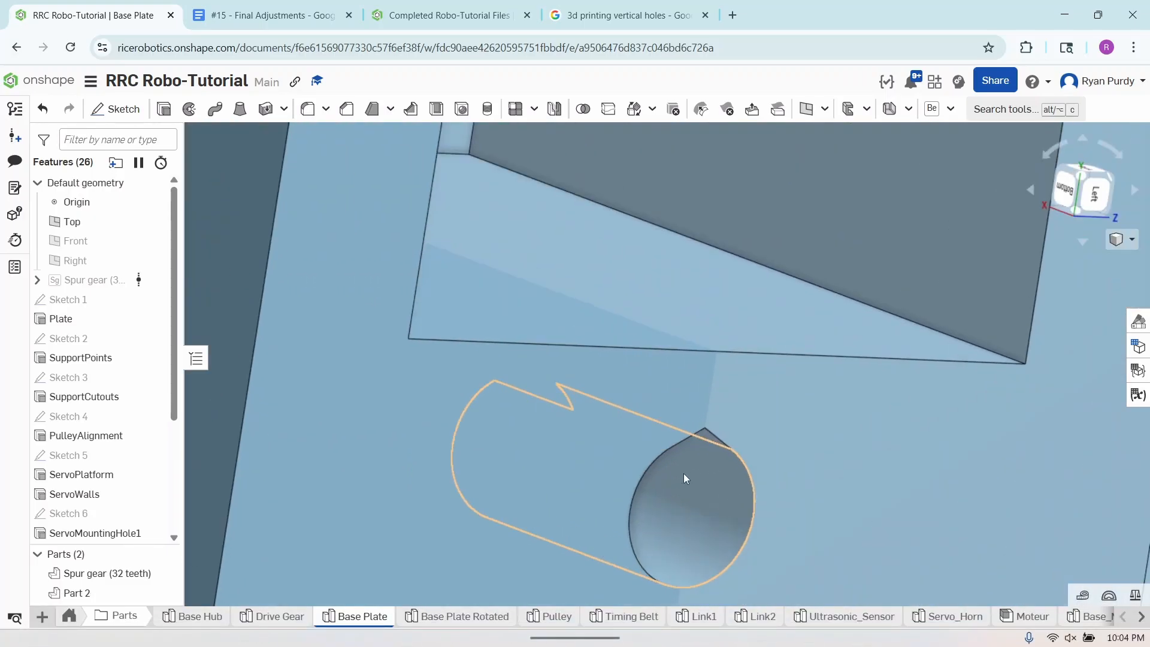
scroll(741, 533, down, 10)
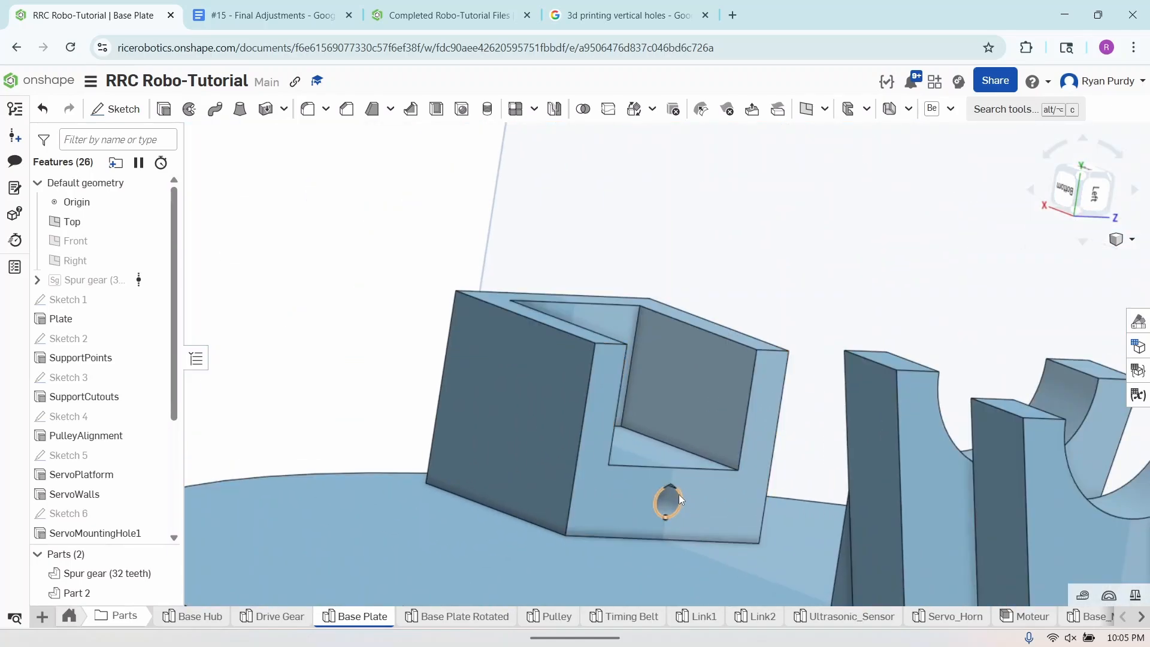
scroll(667, 508, up, 5)
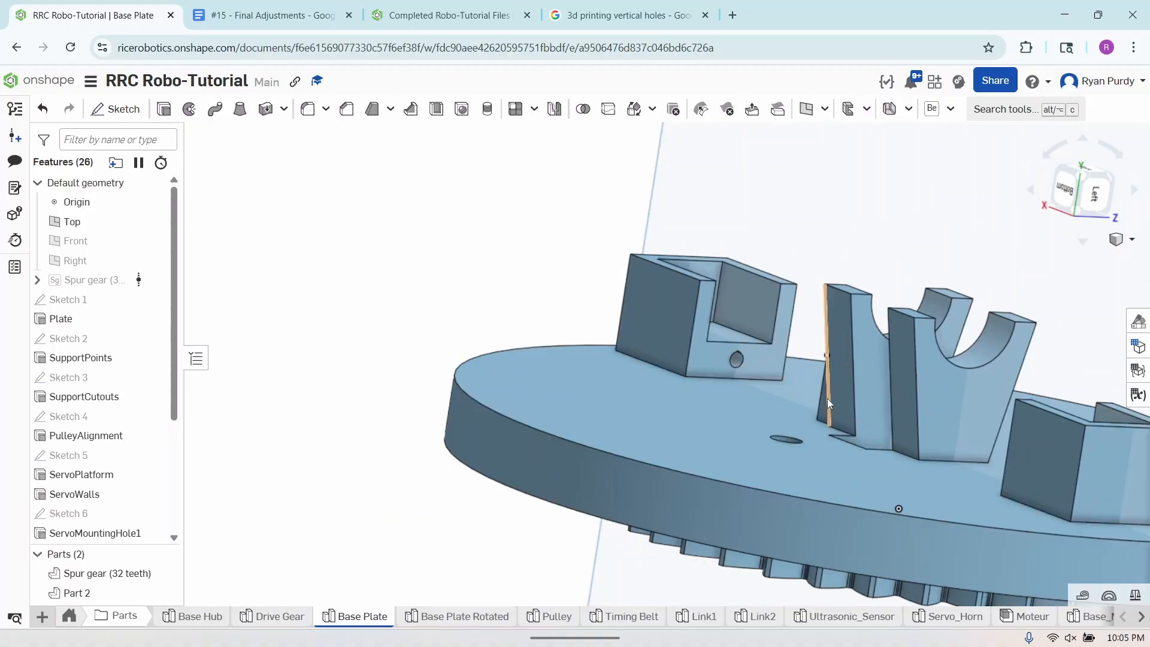
right_drag(827, 397, 982, 390)
key(f)
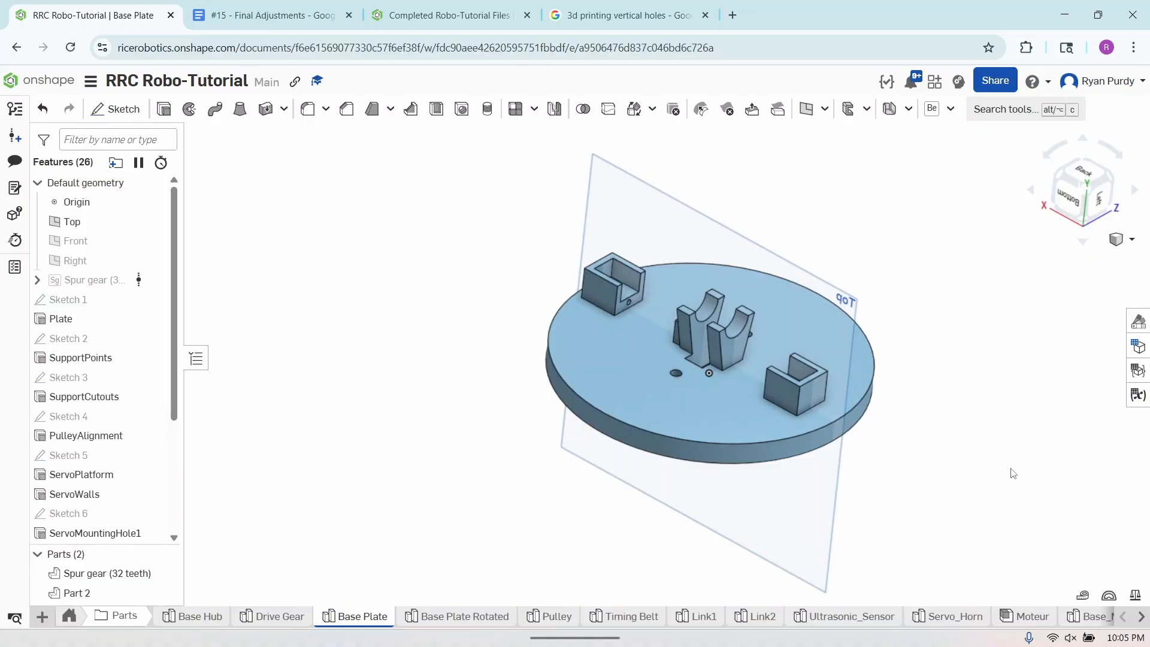
mouse_move(1012, 473)
right_down()
mouse_move(998, 431)
mouse_move(1019, 447)
mouse_move(1012, 460)
right_up()
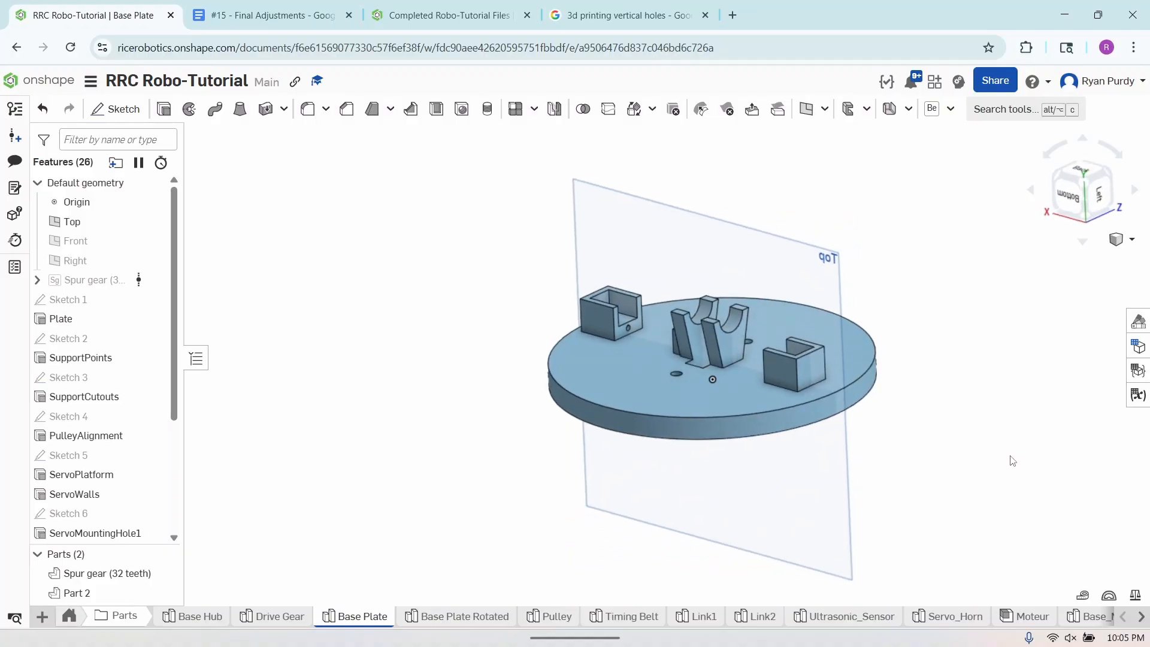